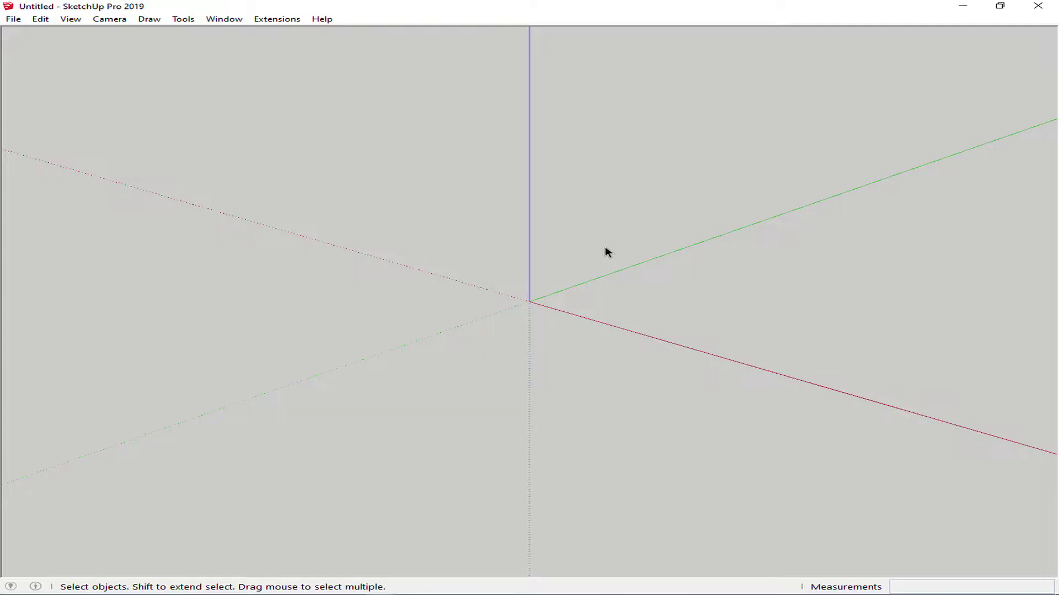
- Turn on the Fredo6_FredoScale toolbar from the Toolbars list
{"action": "left_click", "coordinate": [70, 19]}
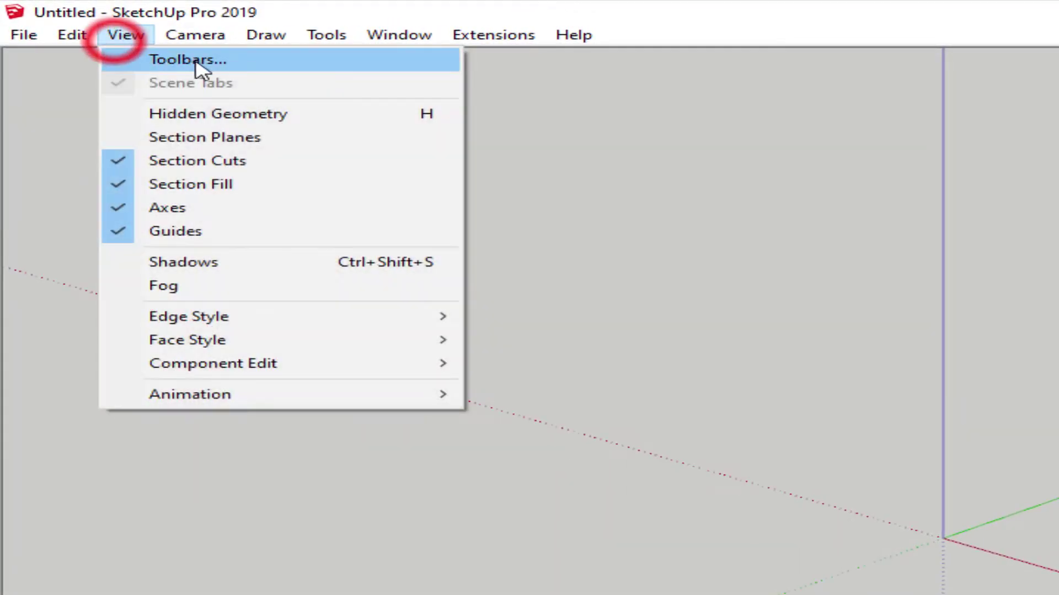
{"action": "left_click", "coordinate": [195, 63]}
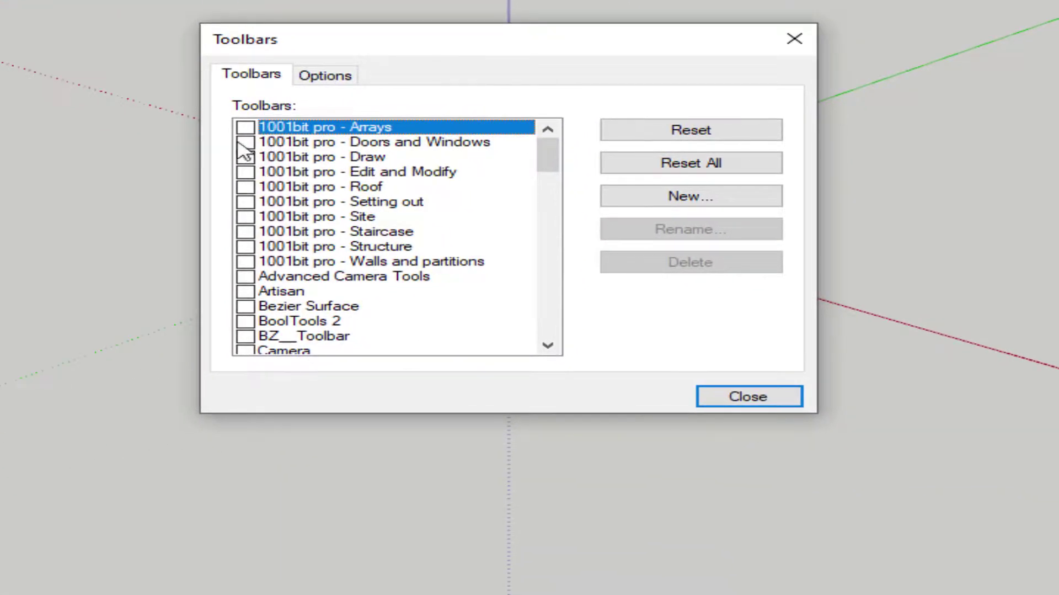
{"action": "left_click", "coordinate": [239, 142]}
{"action": "scroll", "coordinate": [355, 229], "scroll_direction": "down", "scroll_amount": 2}
{"action": "scroll", "coordinate": [355, 230], "scroll_direction": "down", "scroll_amount": 3}
{"action": "scroll", "coordinate": [357, 229], "scroll_direction": "down", "scroll_amount": 2}
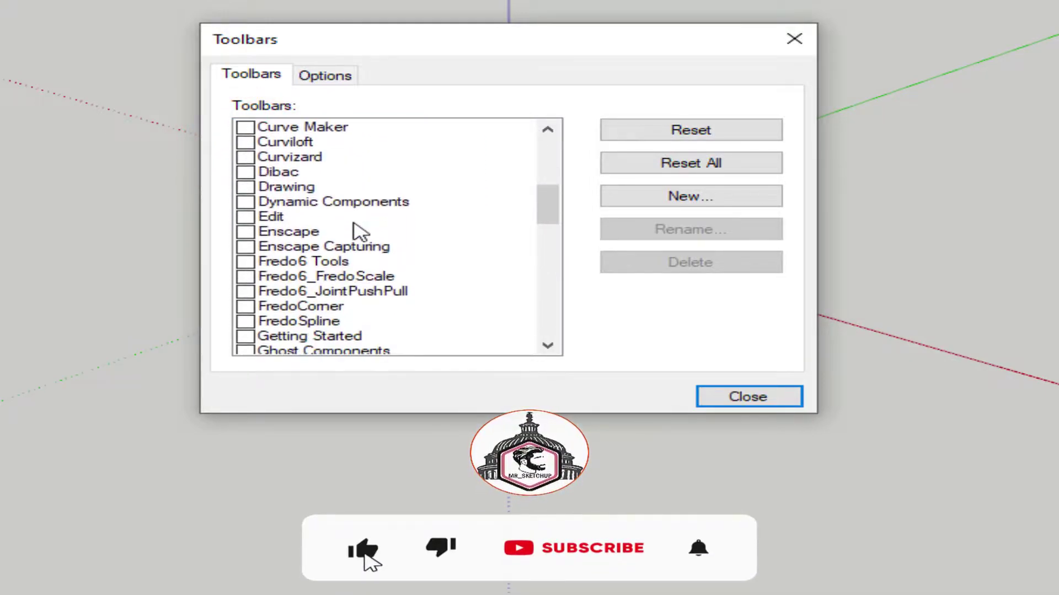
{"action": "scroll", "coordinate": [355, 230], "scroll_direction": "down", "scroll_amount": 1}
{"action": "left_click", "coordinate": [245, 231]}
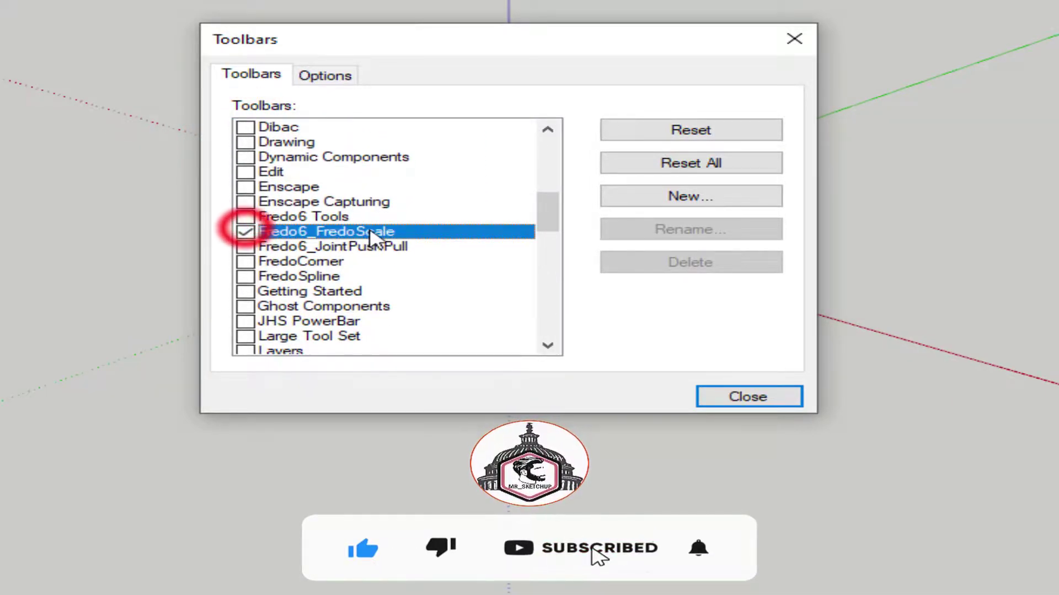
- Turn on the Solid Tools toolbar as well and close the Toolbars dialog
{"action": "scroll", "coordinate": [370, 237], "scroll_direction": "down", "scroll_amount": 2}
{"action": "scroll", "coordinate": [371, 236], "scroll_direction": "down", "scroll_amount": 3}
{"action": "scroll", "coordinate": [372, 236], "scroll_direction": "down", "scroll_amount": 2}
{"action": "scroll", "coordinate": [373, 237], "scroll_direction": "down", "scroll_amount": 2}
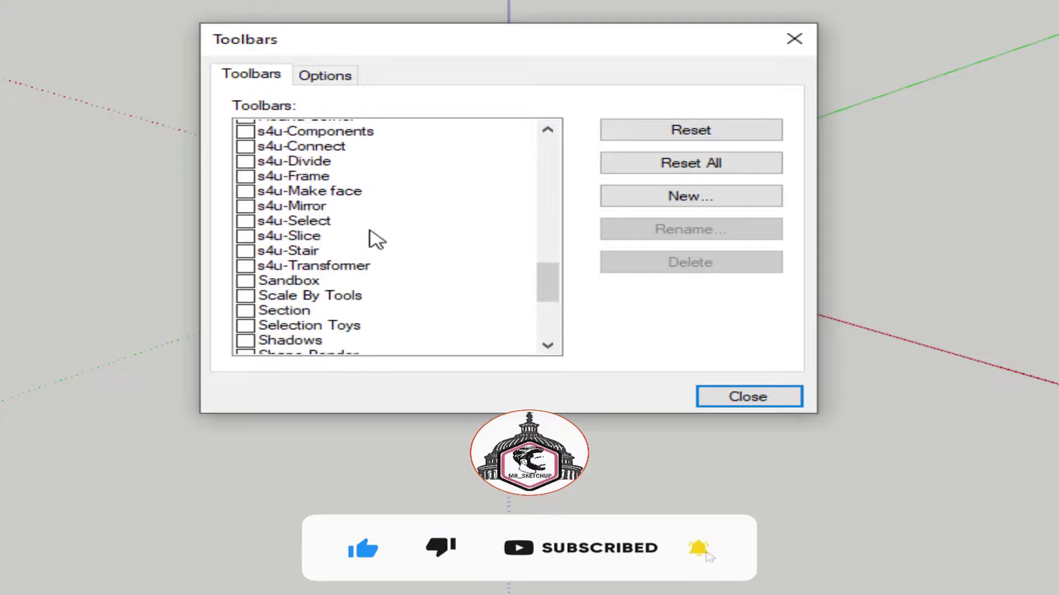
{"action": "scroll", "coordinate": [372, 236], "scroll_direction": "down", "scroll_amount": 2}
{"action": "scroll", "coordinate": [371, 237], "scroll_direction": "down", "scroll_amount": 1}
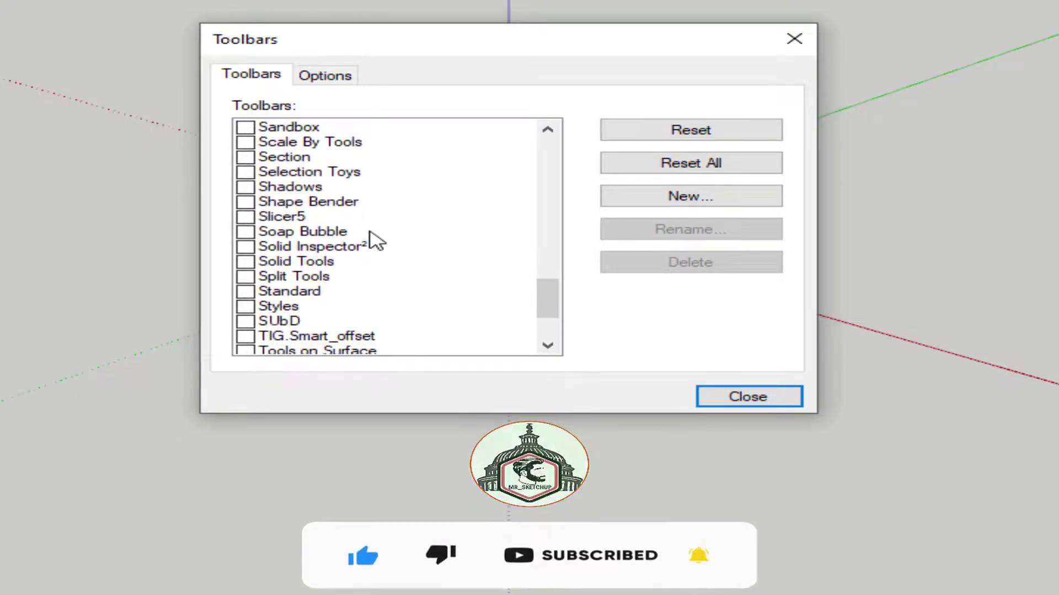
{"action": "left_click", "coordinate": [245, 261]}
{"action": "left_click", "coordinate": [794, 39]}
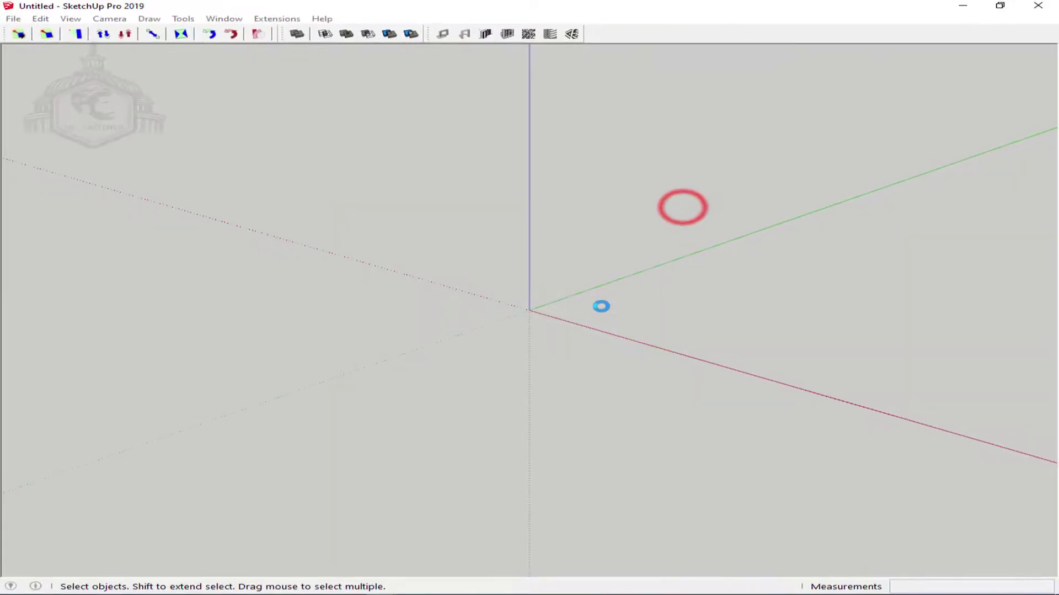
- Draw a four-sided polygon of radius 3 centred on the origin
{"action": "left_click", "coordinate": [601, 307]}
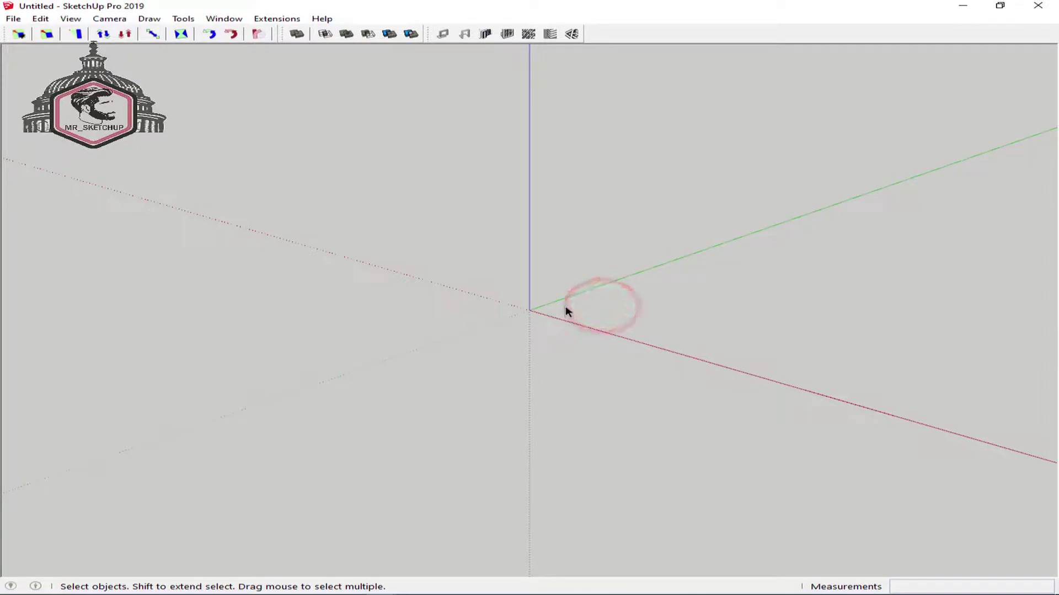
{"action": "key", "text": "shift+p"}
{"action": "left_click", "coordinate": [529, 309]}
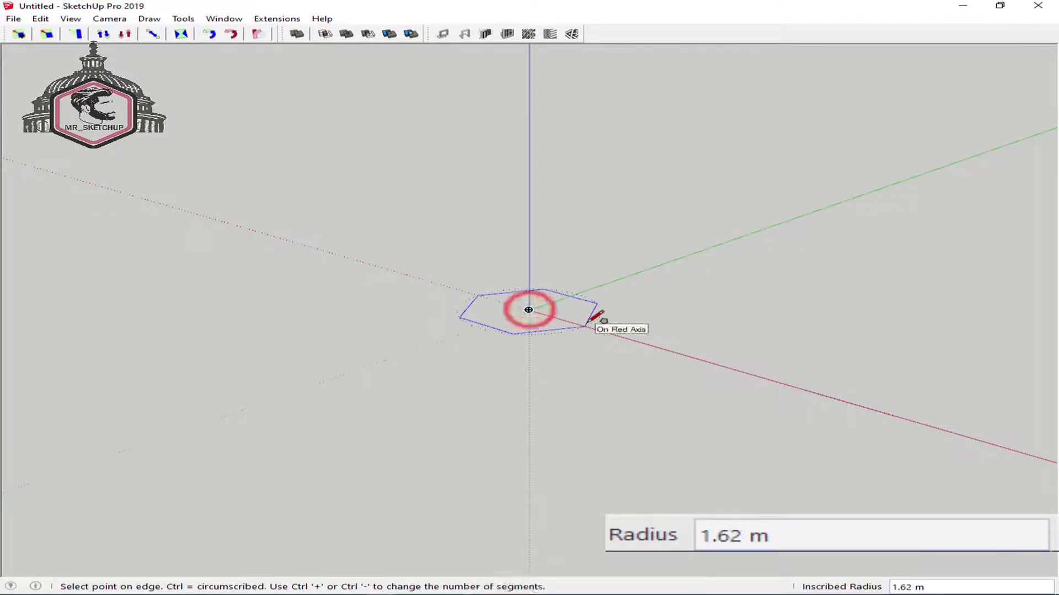
{"action": "key", "text": "Return"}
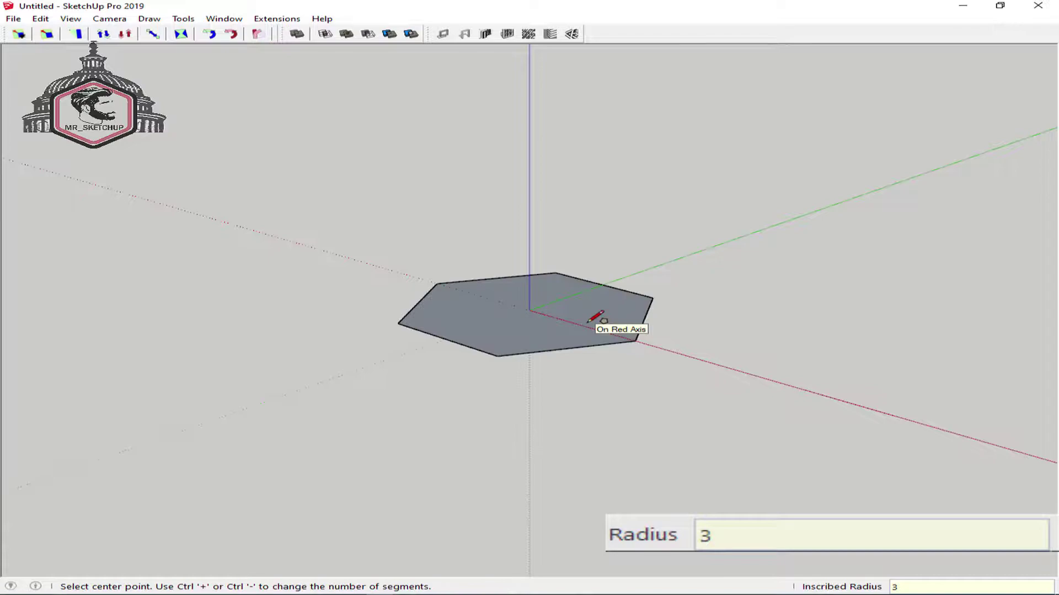
{"action": "key", "text": "Return"}
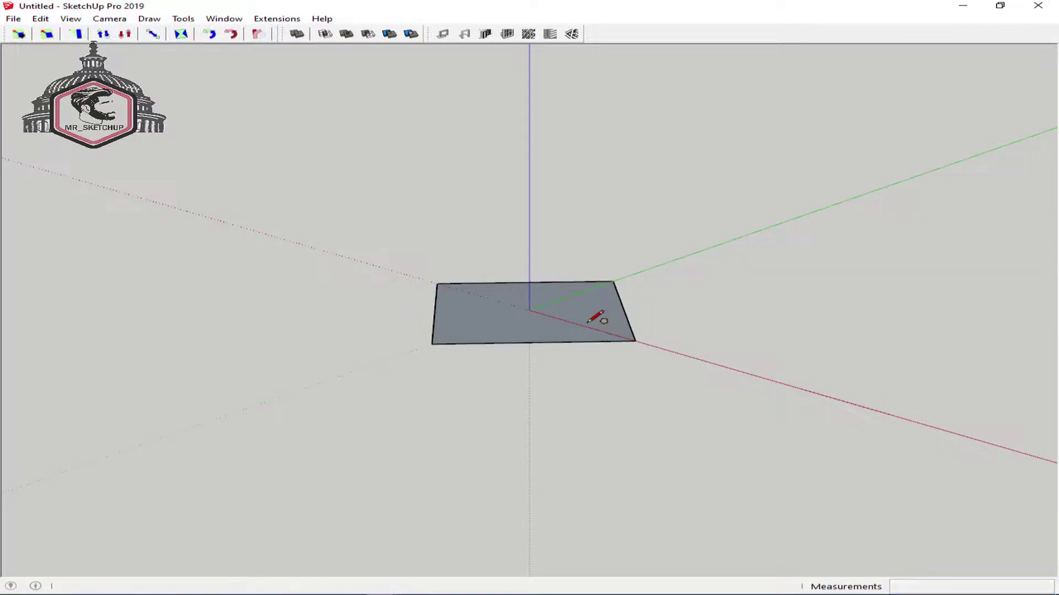
{"action": "middle_click_drag", "start_coordinate": [572, 293], "coordinate": [567, 371]}
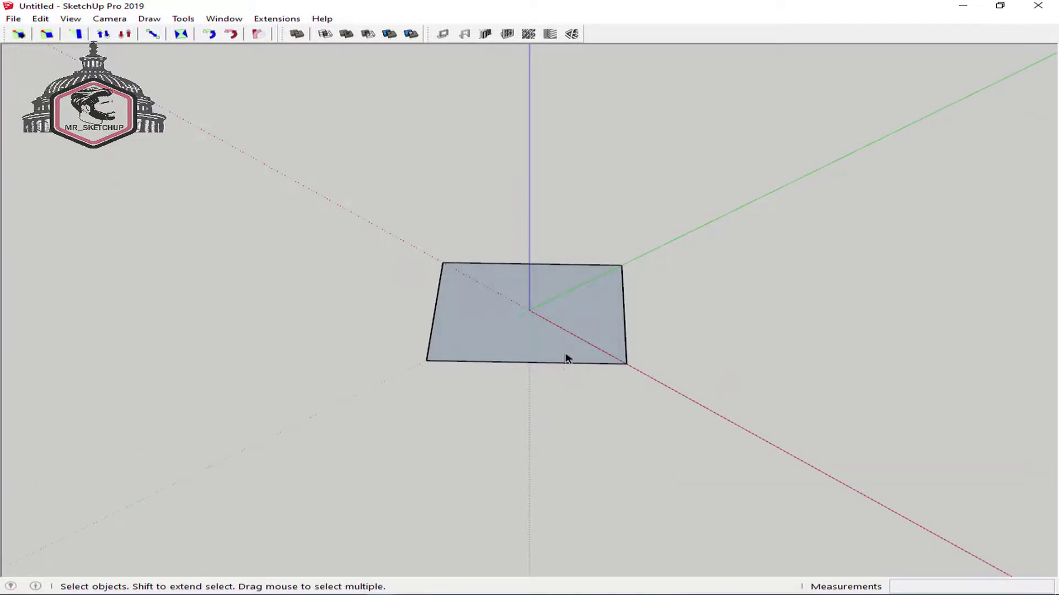
- Offset the square's edges 0.3 m inward
{"action": "key", "text": "f"}
{"action": "left_click", "coordinate": [587, 303]}
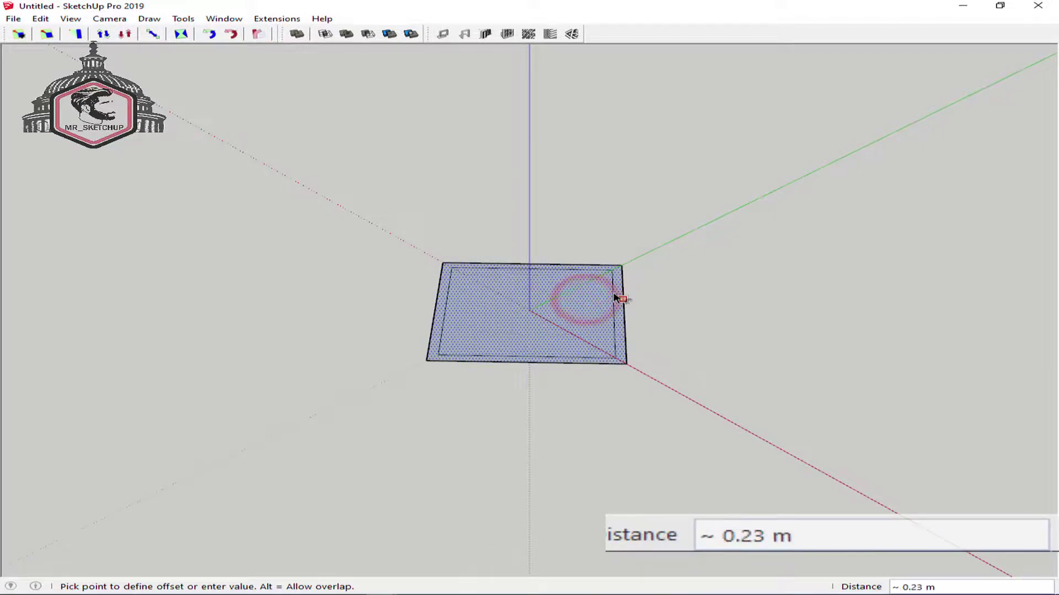
{"action": "type", "text": ".3"}
{"action": "key", "text": "Return"}
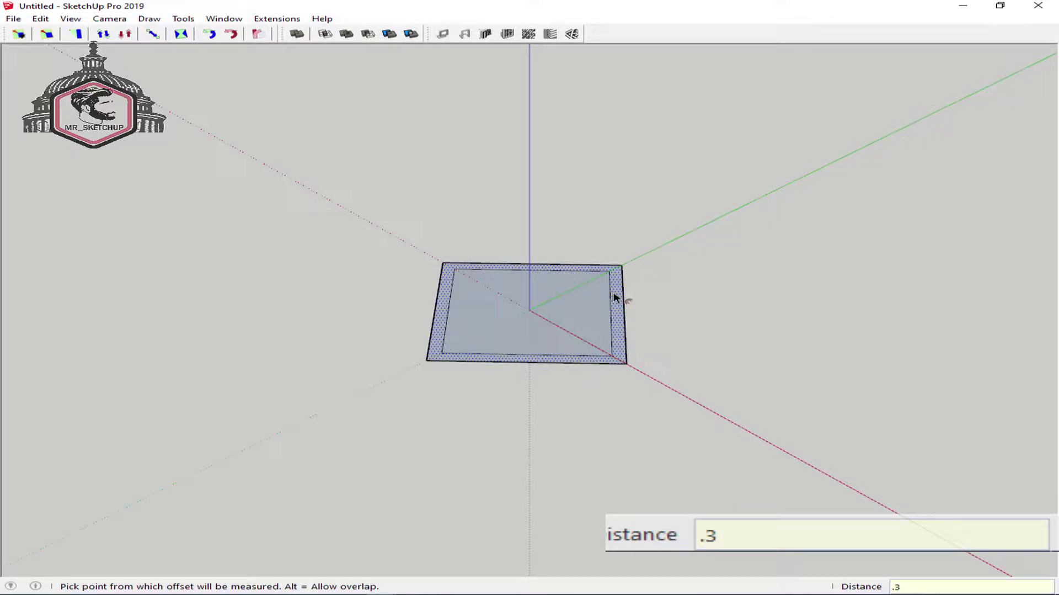
- Cut the inner face with a diagonal, delete it, and select two adjoining frame sides
{"action": "key", "text": "l"}
{"action": "left_click", "coordinate": [622, 267]}
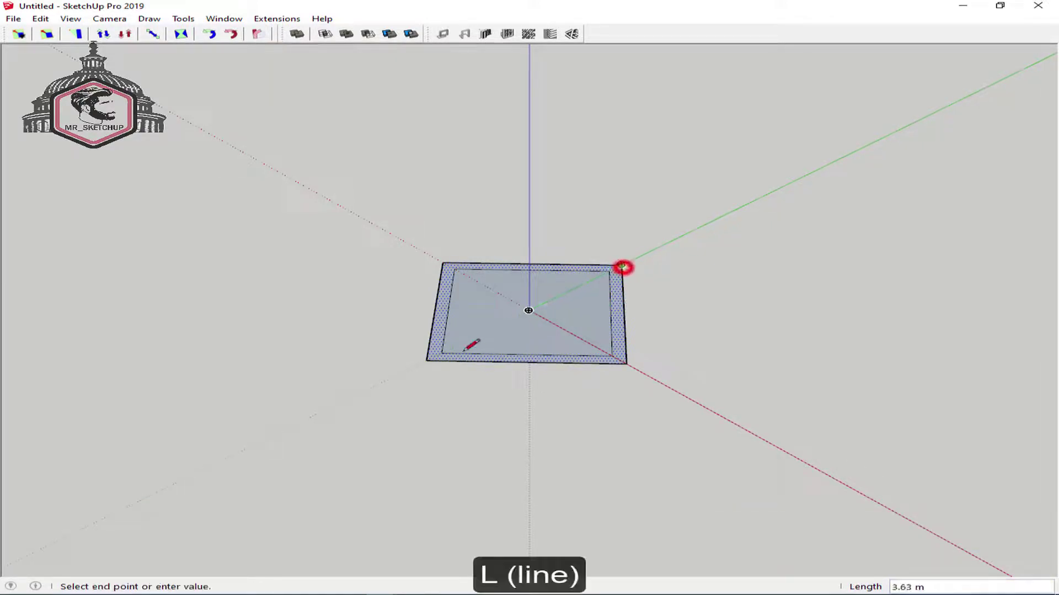
{"action": "left_click", "coordinate": [426, 360]}
{"action": "key", "text": "space"}
{"action": "left_click_drag", "start_coordinate": [539, 296], "coordinate": [511, 335]}
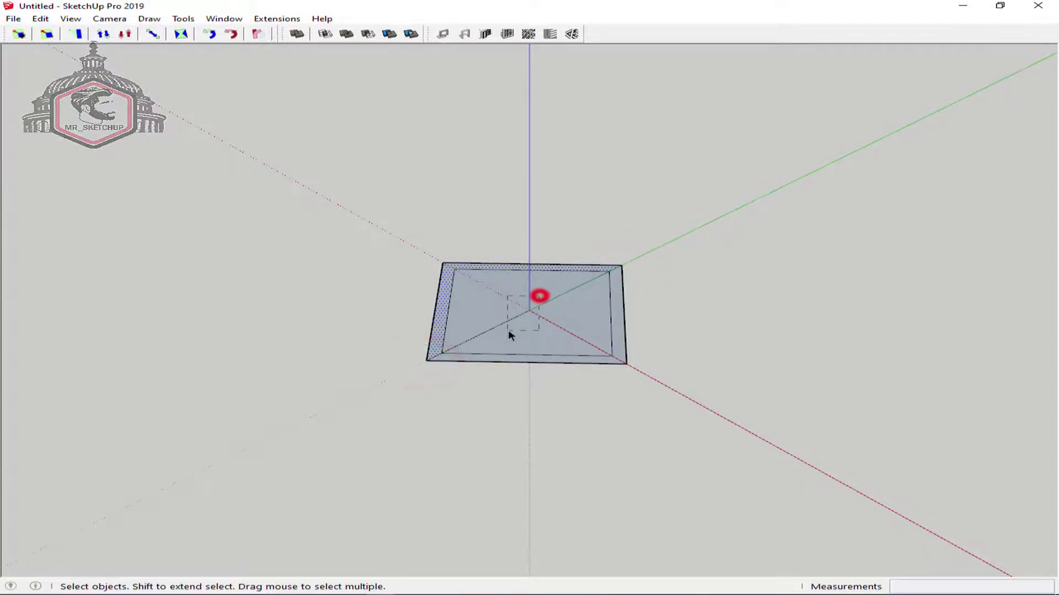
{"action": "key", "text": "Delete"}
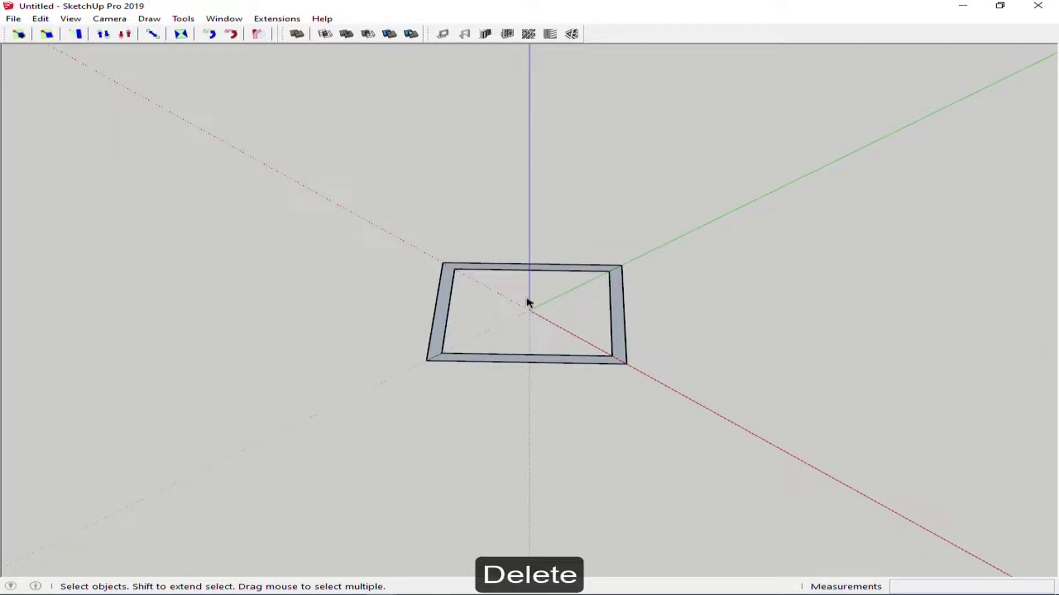
{"action": "left_click_drag", "start_coordinate": [507, 210], "coordinate": [452, 264]}
- Group the two adjoining frame sides and push/pull them up into 6 m walls
{"action": "key", "text": "g"}
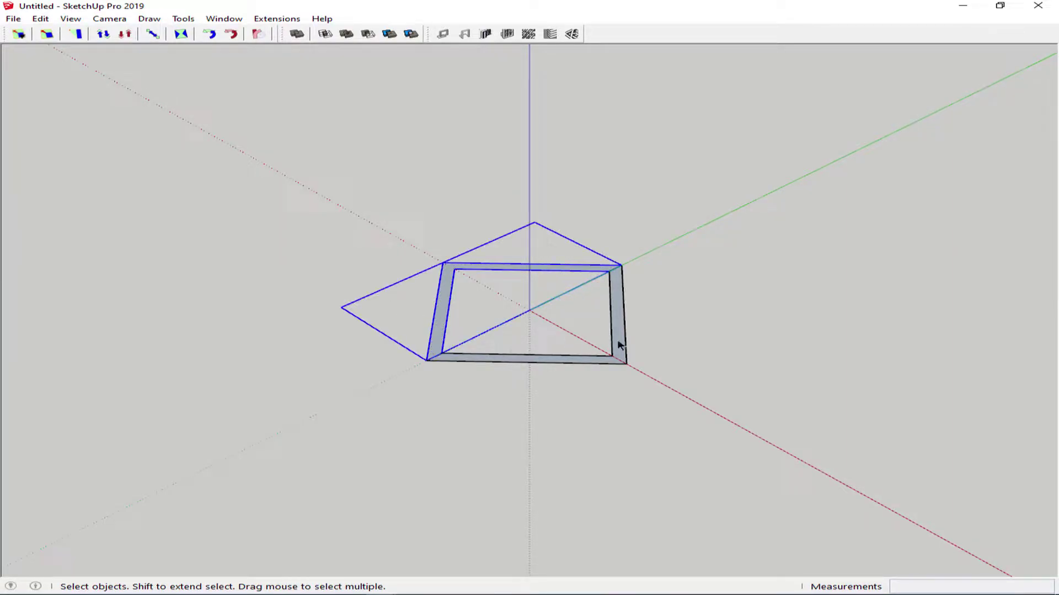
{"action": "left_click_drag", "start_coordinate": [595, 390], "coordinate": [584, 393]}
{"action": "middle_click_drag", "start_coordinate": [585, 392], "coordinate": [751, 320]}
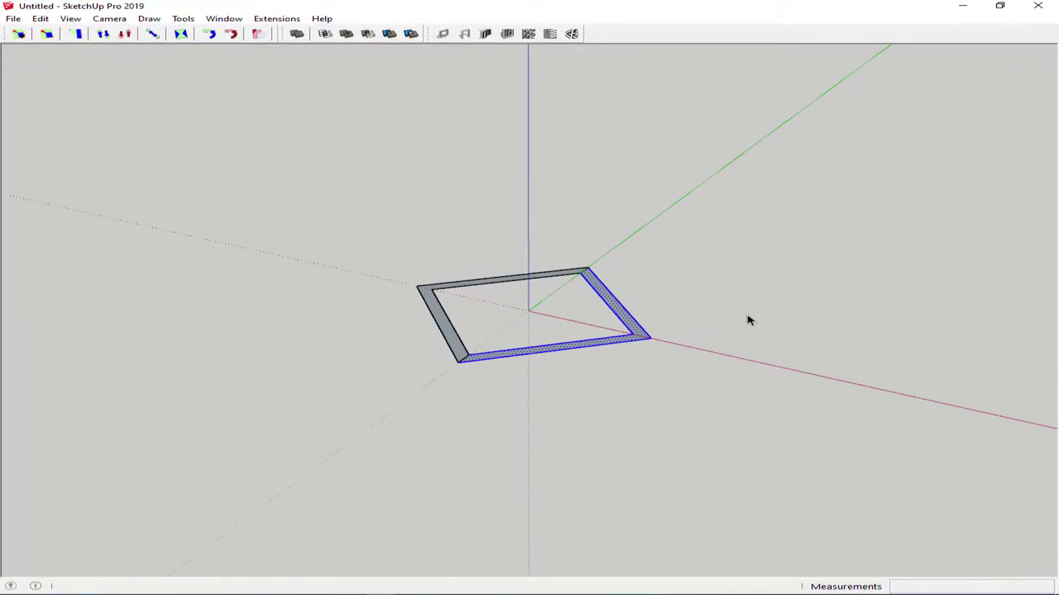
{"action": "key", "text": "p"}
{"action": "left_click", "coordinate": [643, 335]}
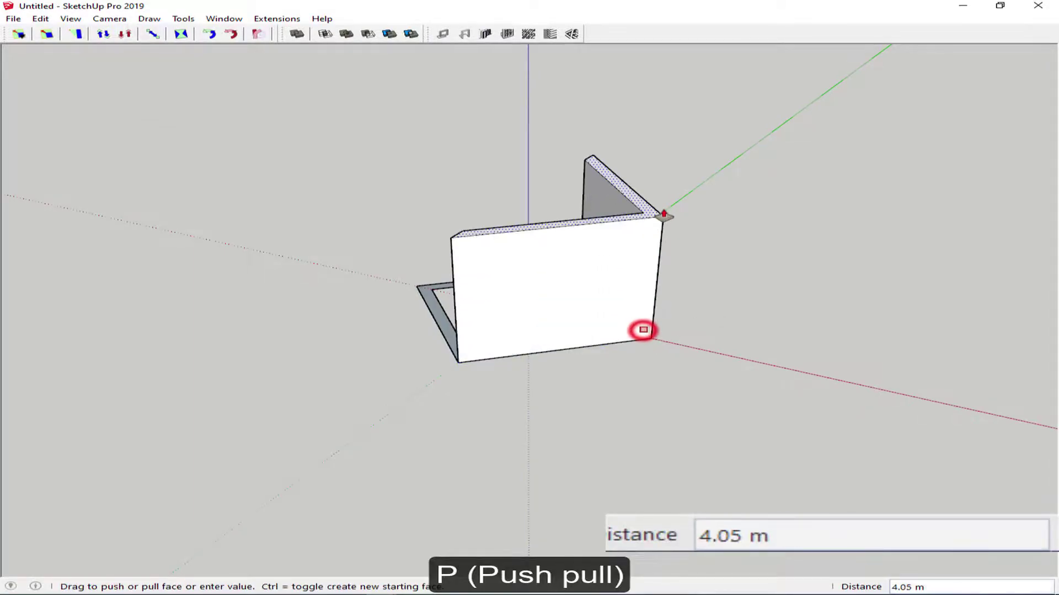
{"action": "type", "text": "6"}
{"action": "key", "text": "Return"}
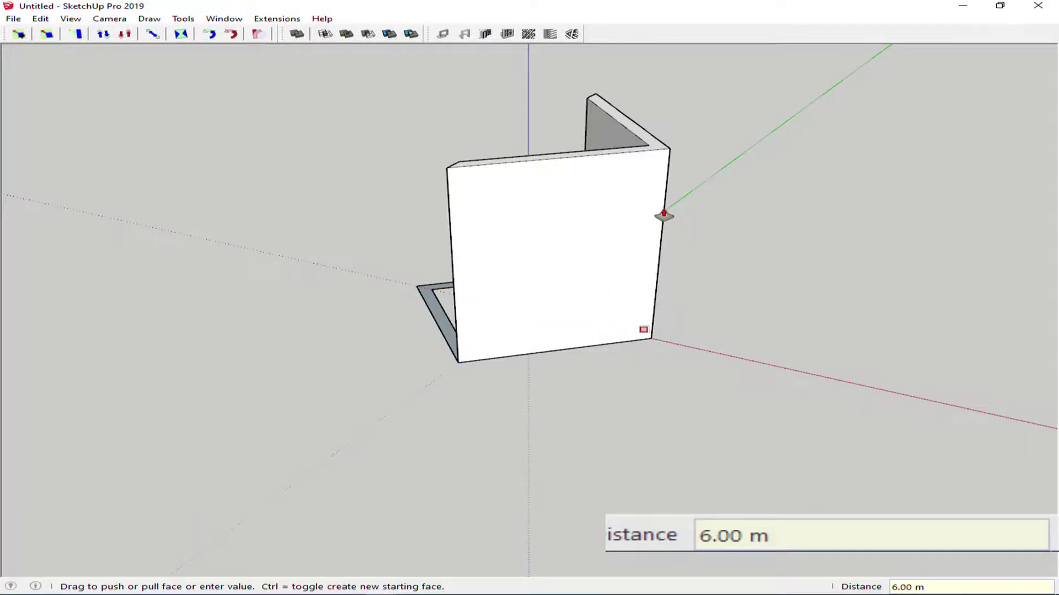
- Place horizontal Tape Measure guides from the red axis across the walls, the lower about 2 m high
{"action": "key", "text": "t"}
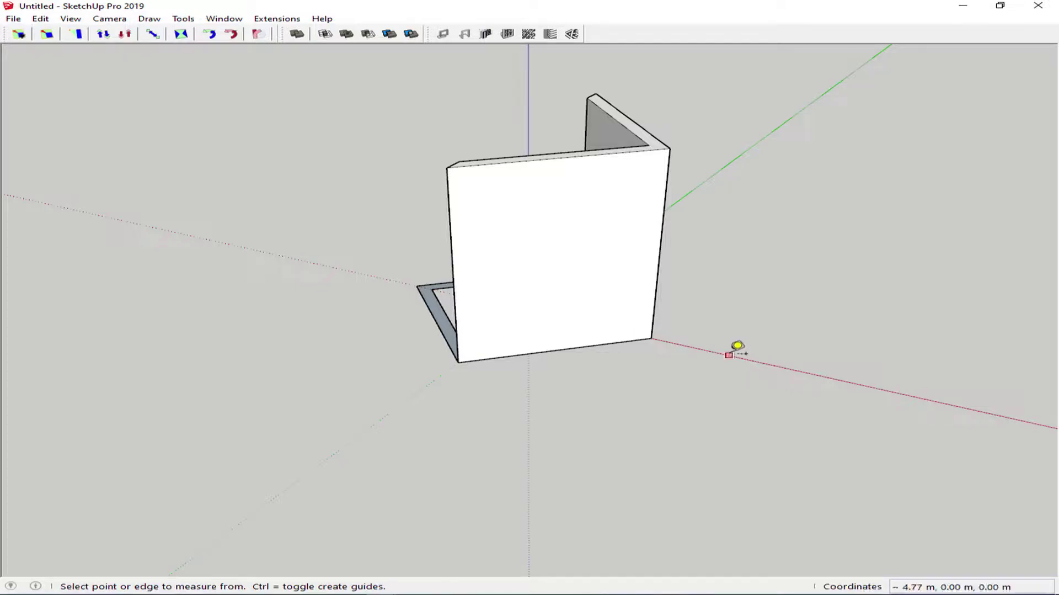
{"action": "mouse_move", "coordinate": [738, 349]}
{"action": "middle_mouse_down"}
{"action": "mouse_move", "coordinate": [709, 300]}
{"action": "mouse_move", "coordinate": [707, 336]}
{"action": "middle_mouse_up"}
{"action": "left_click", "coordinate": [699, 344]}
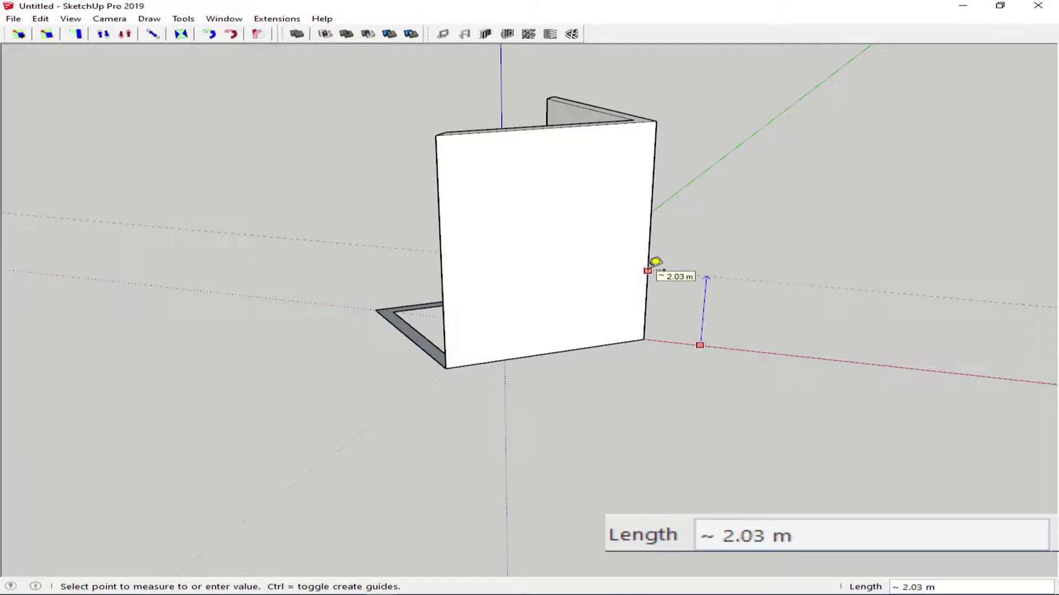
{"action": "left_click", "coordinate": [688, 275]}
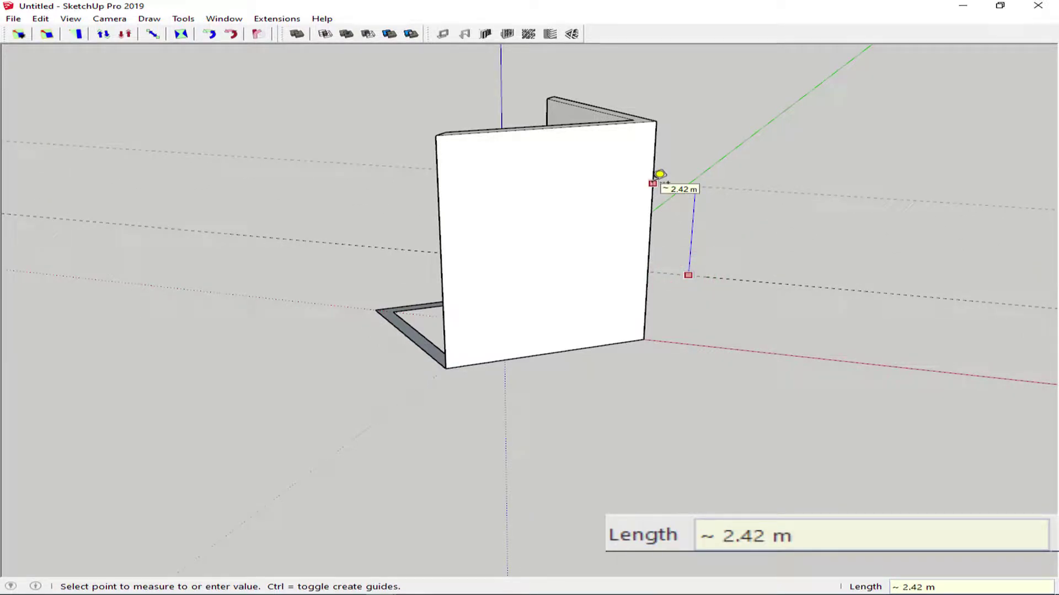
{"action": "key", "text": "Return"}
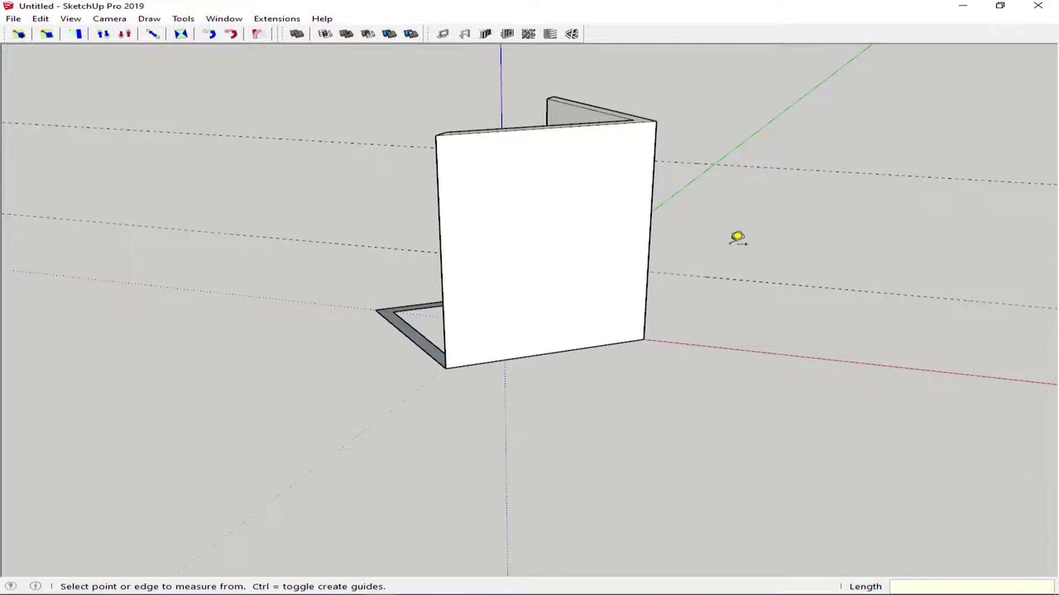
{"action": "mouse_move", "coordinate": [738, 239]}
{"action": "middle_mouse_down"}
{"action": "mouse_move", "coordinate": [338, 227]}
{"action": "mouse_move", "coordinate": [629, 245]}
{"action": "middle_mouse_up"}
{"action": "scroll", "coordinate": [632, 245], "scroll_direction": "down", "scroll_amount": 2}
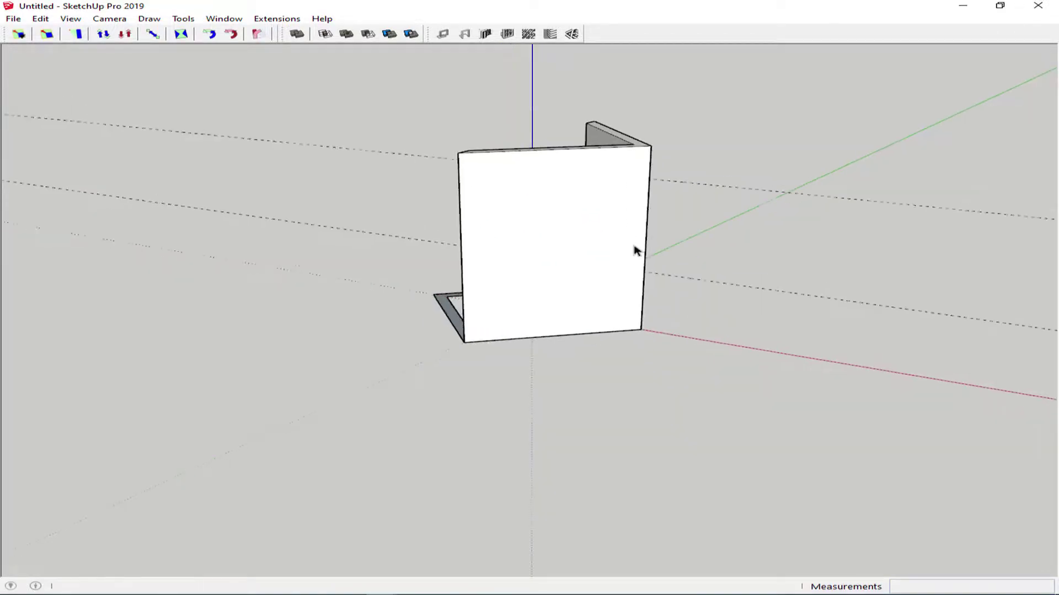
{"action": "scroll", "coordinate": [634, 243], "scroll_direction": "down", "scroll_amount": 1}
{"action": "key", "text": "space"}
{"action": "left_click", "coordinate": [633, 232]}
{"action": "left_click", "coordinate": [710, 228]}
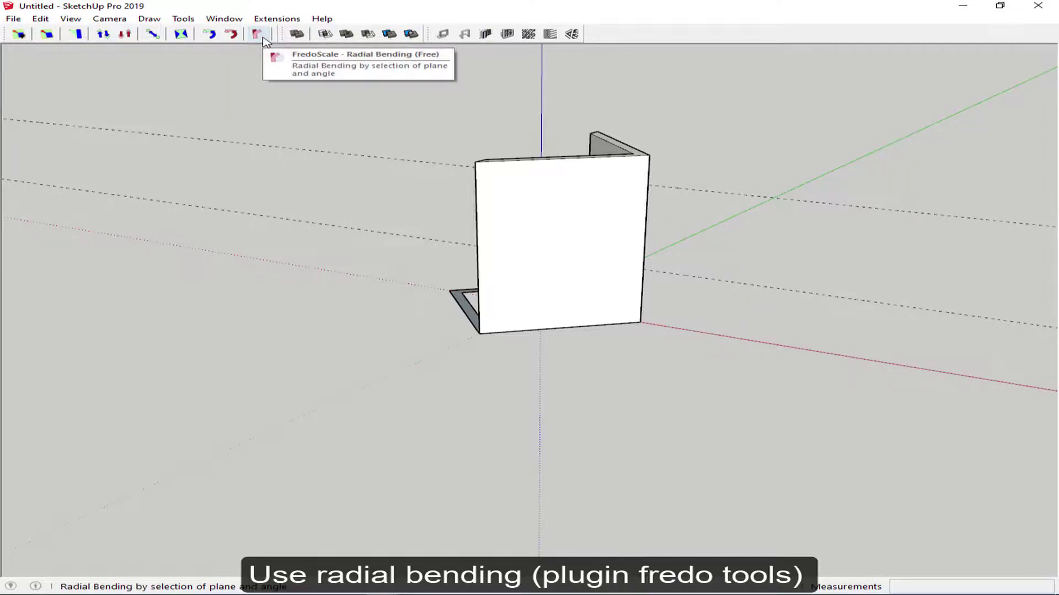
- Start a Radial Bend on the walls, setting its origin and reference axis on the green plane
{"action": "left_click", "coordinate": [260, 34]}
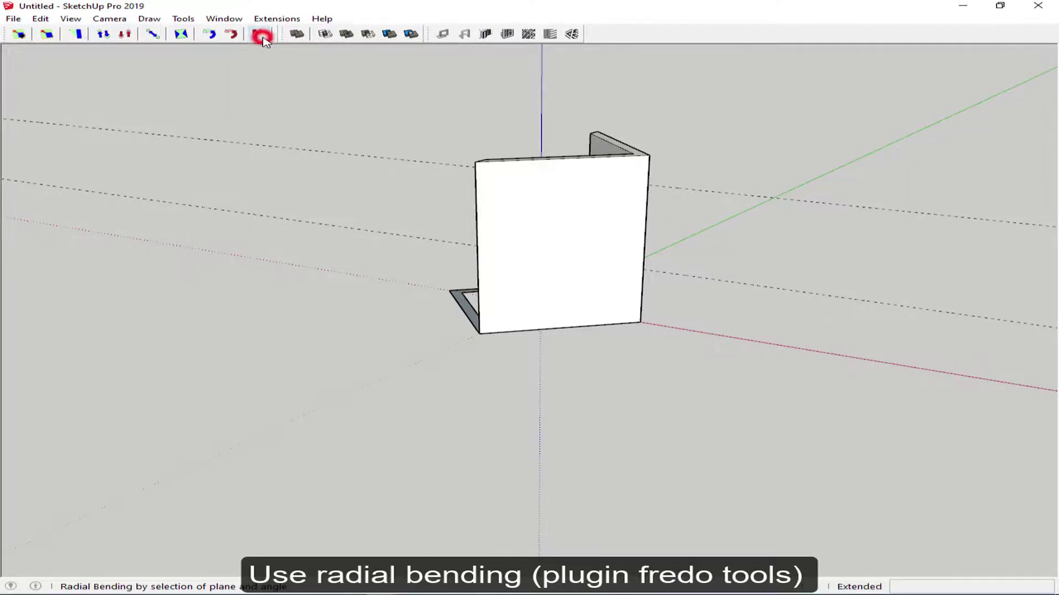
{"action": "left_click", "coordinate": [601, 264]}
{"action": "key", "text": "Left"}
{"action": "left_click", "coordinate": [644, 270]}
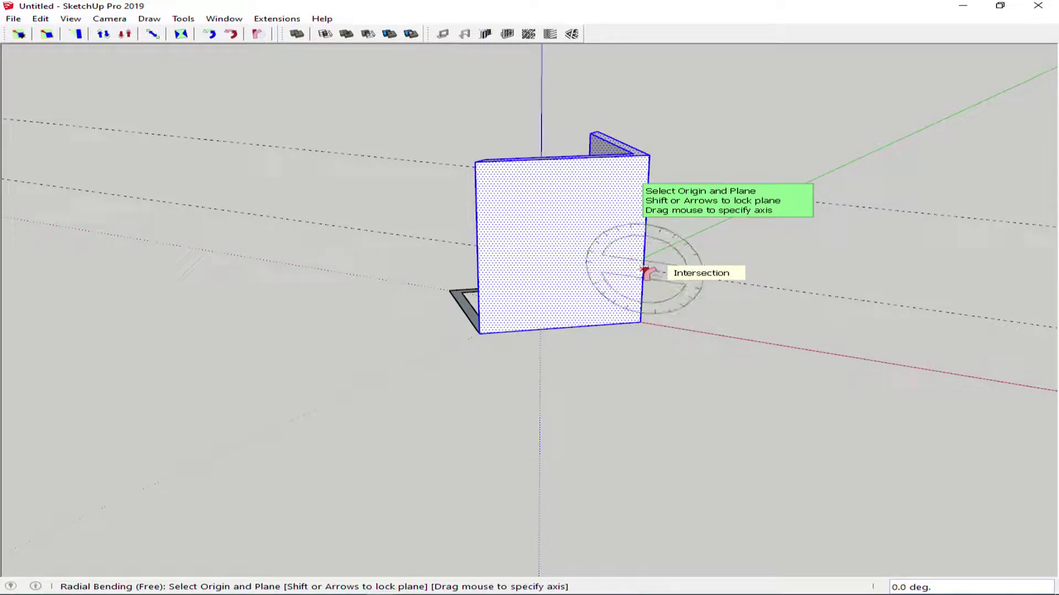
{"action": "left_click", "coordinate": [647, 272]}
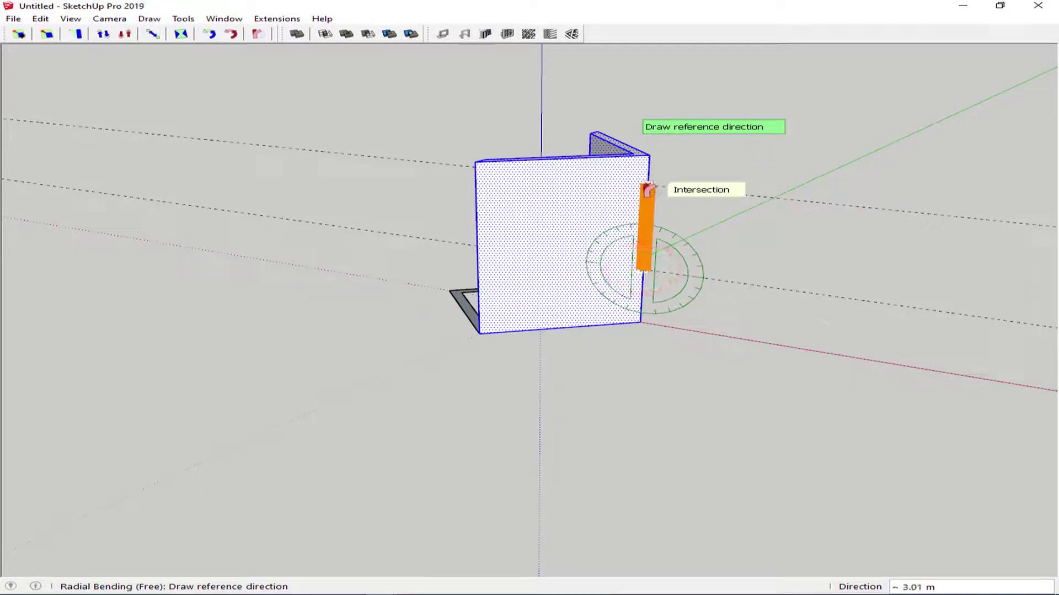
{"action": "left_click", "coordinate": [644, 185]}
- Keep 50 slices and bend the walls through -90 degrees
{"action": "key", "text": "Tab"}
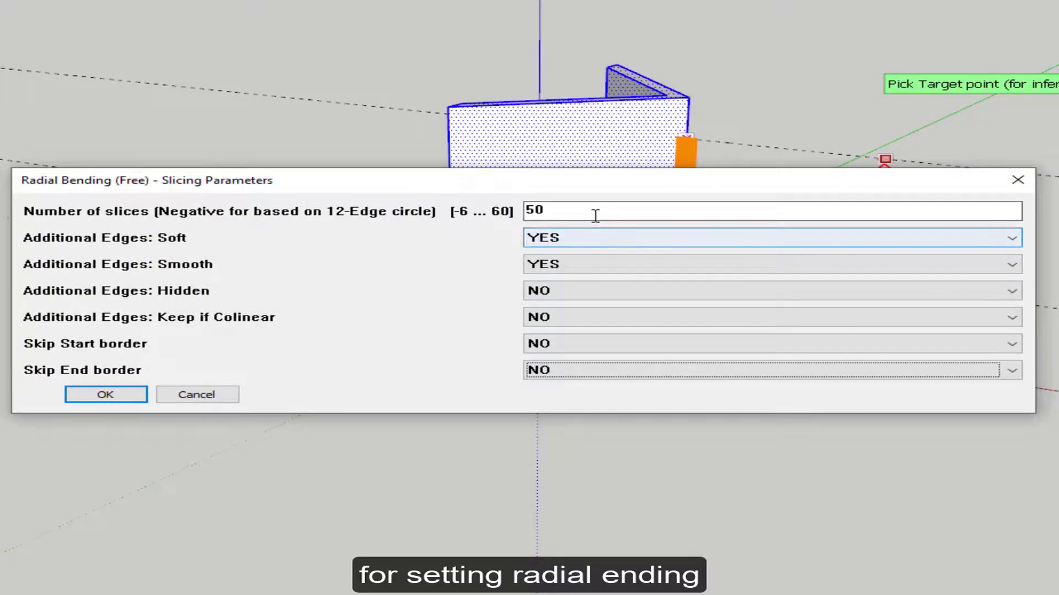
{"action": "double_click", "coordinate": [586, 210]}
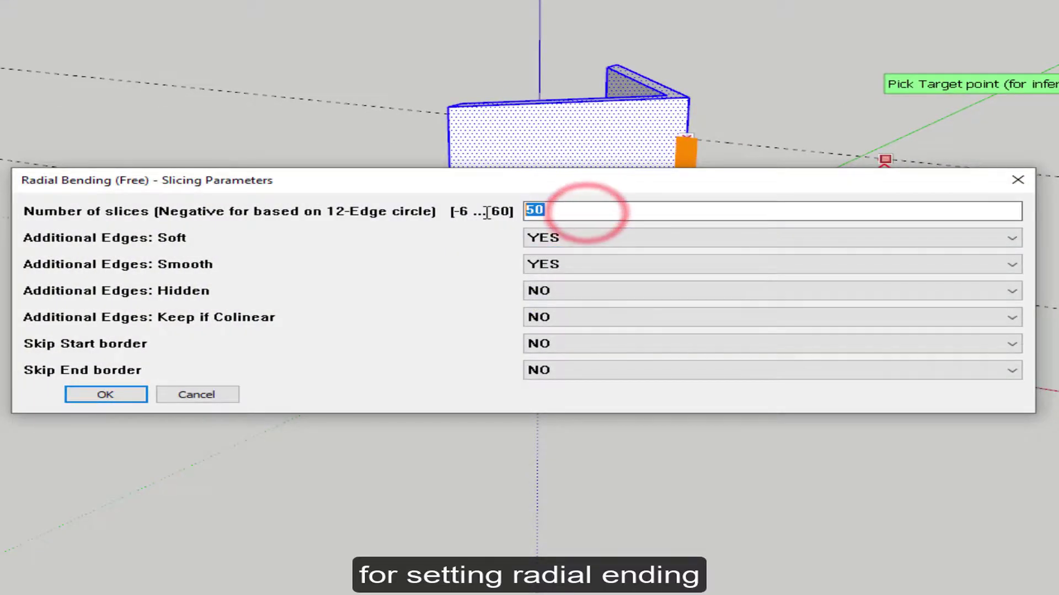
{"action": "left_click", "coordinate": [589, 208]}
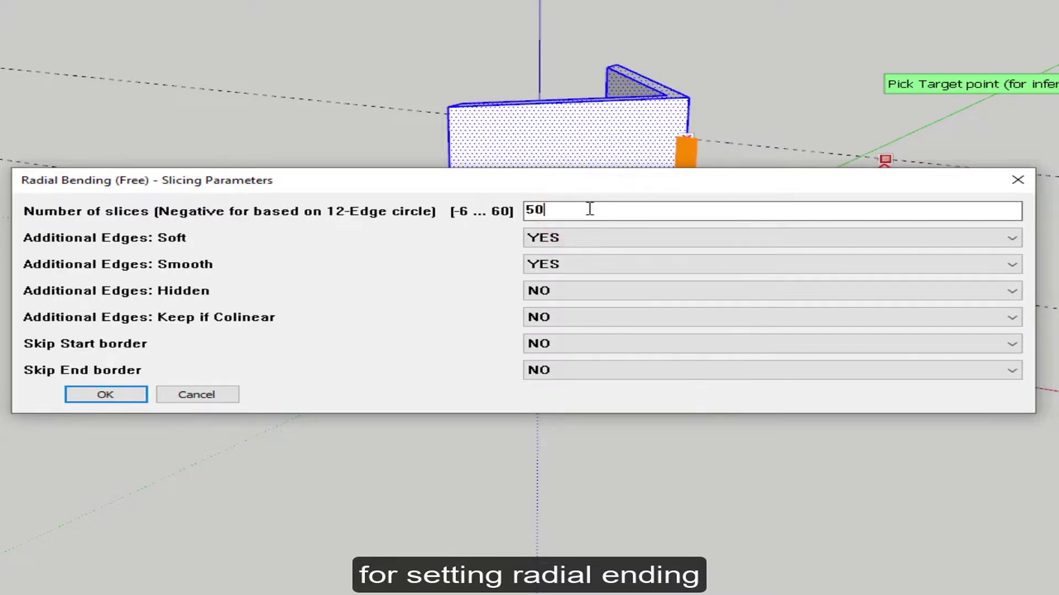
{"action": "left_click", "coordinate": [105, 394]}
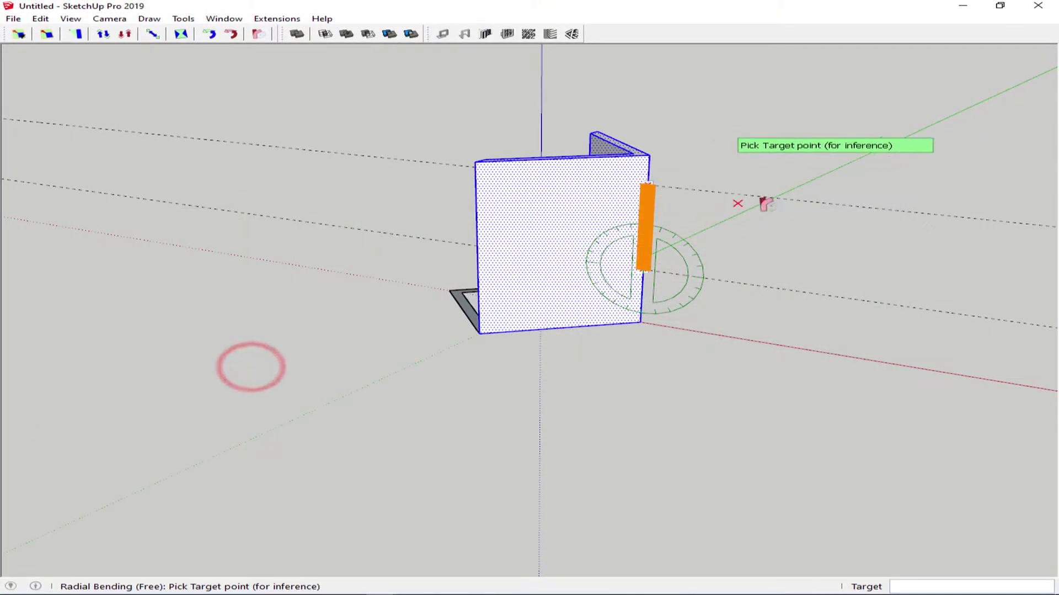
{"action": "left_click", "coordinate": [783, 200]}
{"action": "type", "text": "-90"}
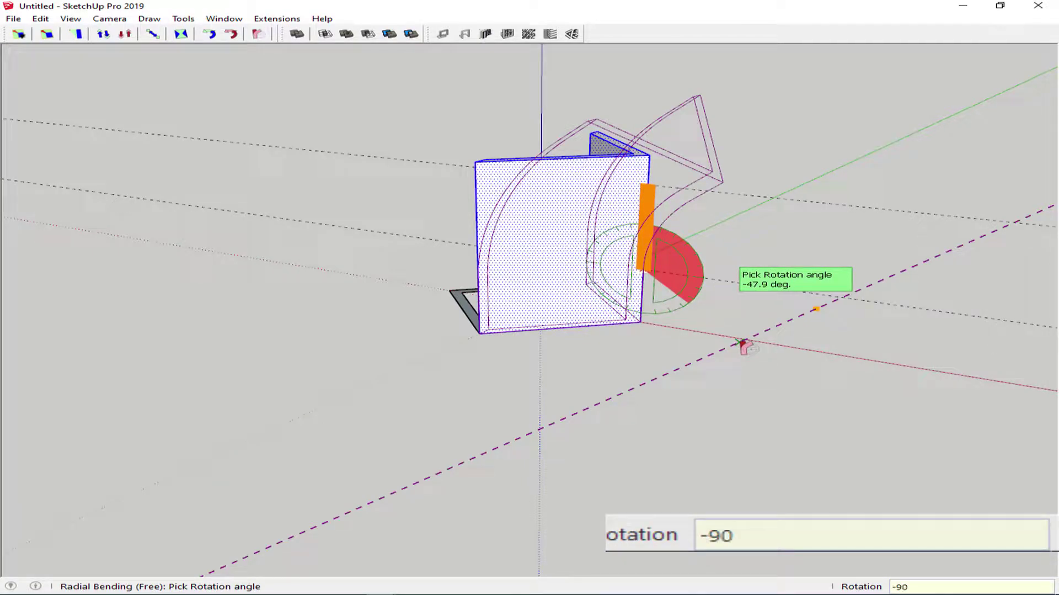
{"action": "key", "text": "Return"}
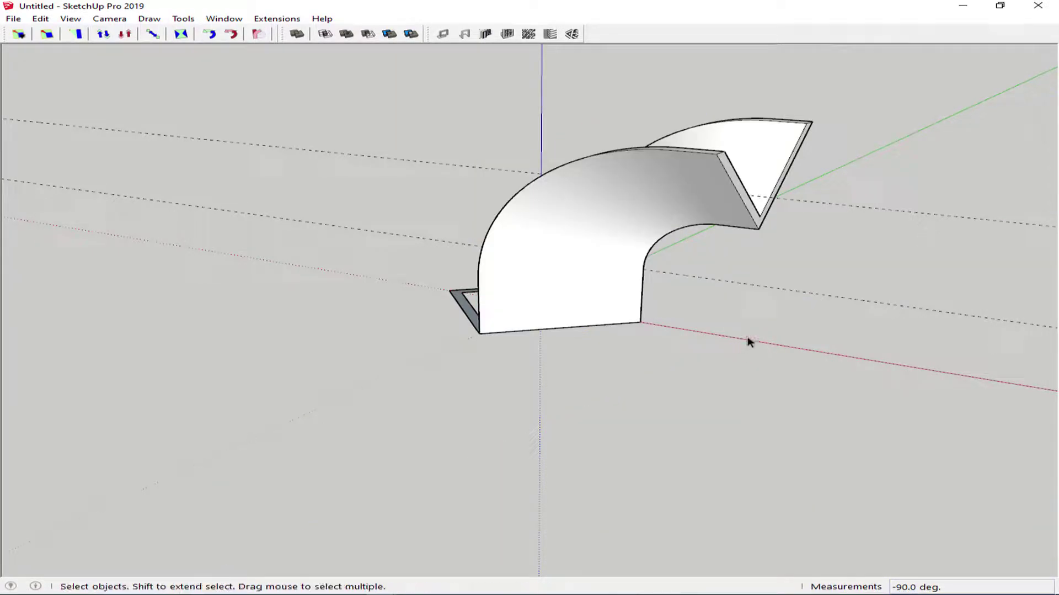
{"action": "scroll", "coordinate": [641, 310], "scroll_direction": "down", "scroll_amount": 1}
- Clear away the guide lines and push the shell's bottom face down 3 m
{"action": "middle_click_drag", "start_coordinate": [642, 310], "coordinate": [780, 267]}
{"action": "left_click_drag", "start_coordinate": [938, 147], "coordinate": [822, 288]}
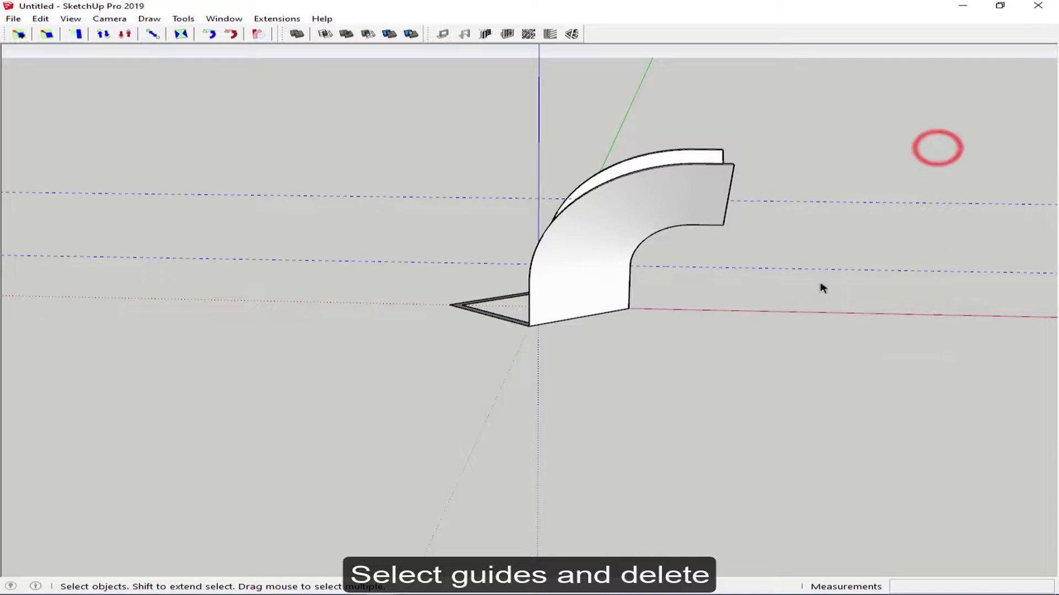
{"action": "mouse_move", "coordinate": [634, 287]}
{"action": "middle_mouse_down"}
{"action": "mouse_move", "coordinate": [612, 378]}
{"action": "mouse_move", "coordinate": [610, 183]}
{"action": "mouse_move", "coordinate": [601, 255]}
{"action": "middle_mouse_up"}
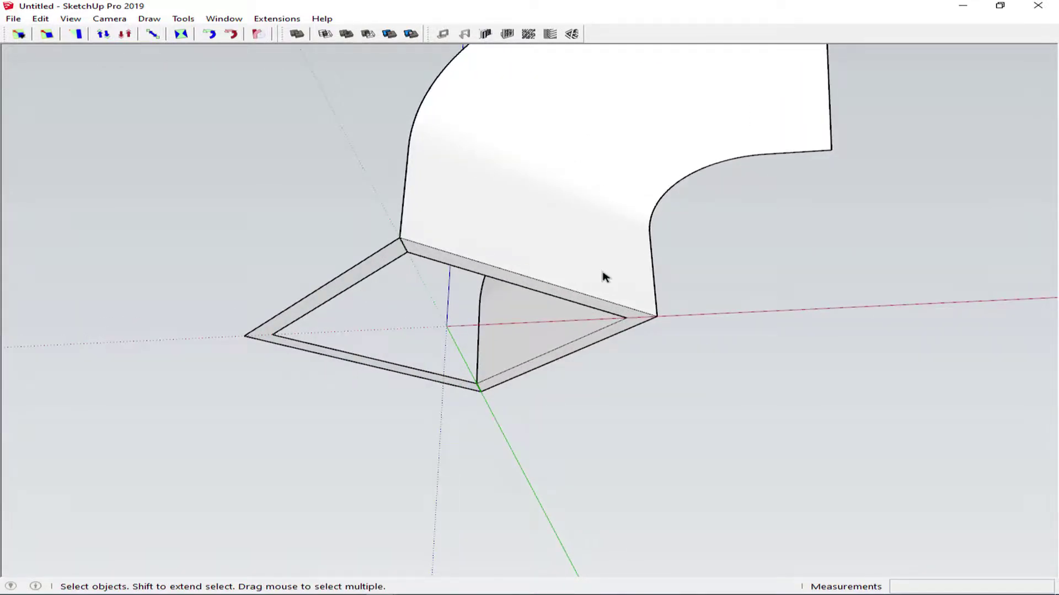
{"action": "key", "text": "p"}
{"action": "left_click", "coordinate": [608, 307]}
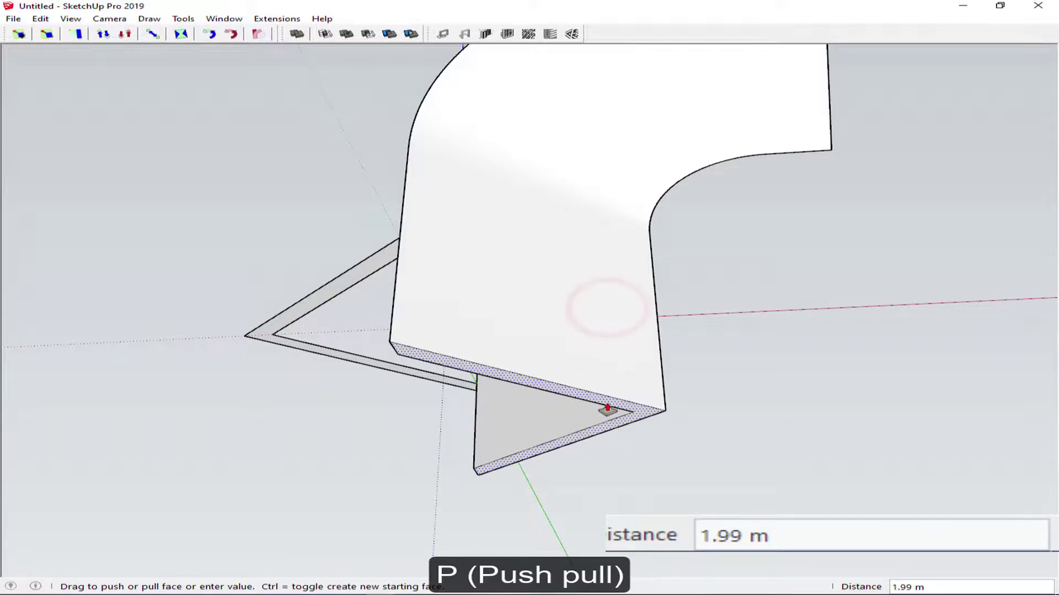
{"action": "type", "text": "3"}
{"action": "key", "text": "Return"}
{"action": "mouse_move", "coordinate": [611, 405]}
{"action": "middle_mouse_down"}
{"action": "mouse_move", "coordinate": [590, 353]}
{"action": "mouse_move", "coordinate": [619, 529]}
{"action": "middle_mouse_up"}
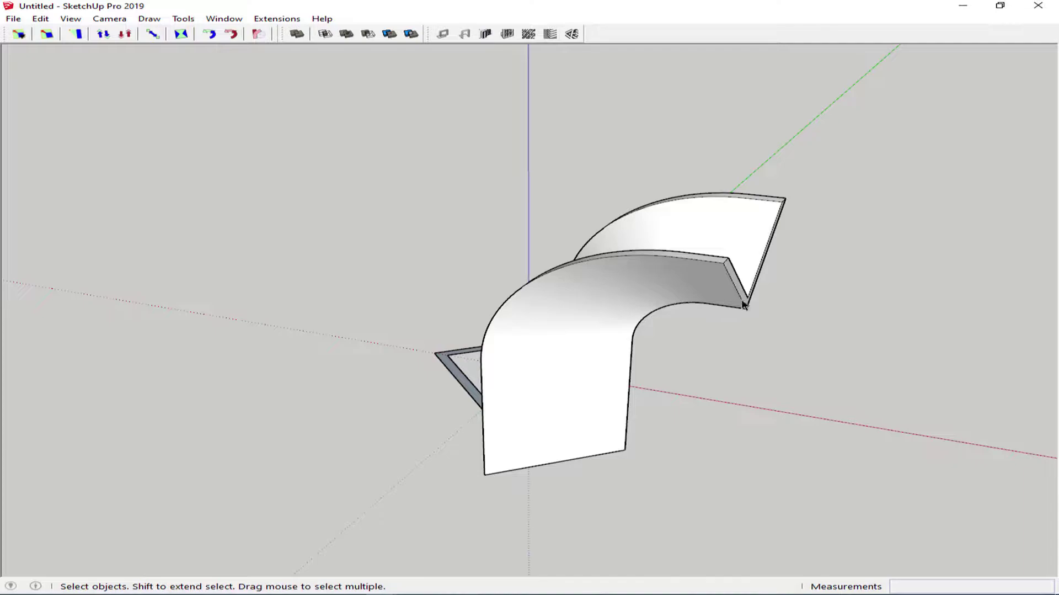
- Make the curved shell a component and move it 3 m up the blue axis
{"action": "triple_click", "coordinate": [706, 270]}
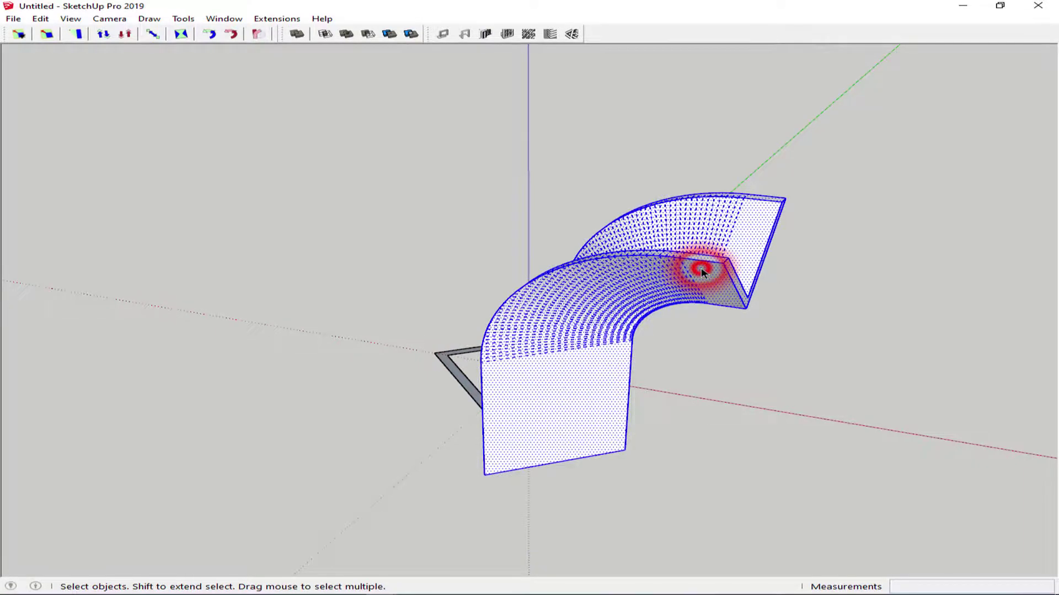
{"action": "left_click", "coordinate": [702, 270]}
{"action": "triple_click", "coordinate": [702, 271]}
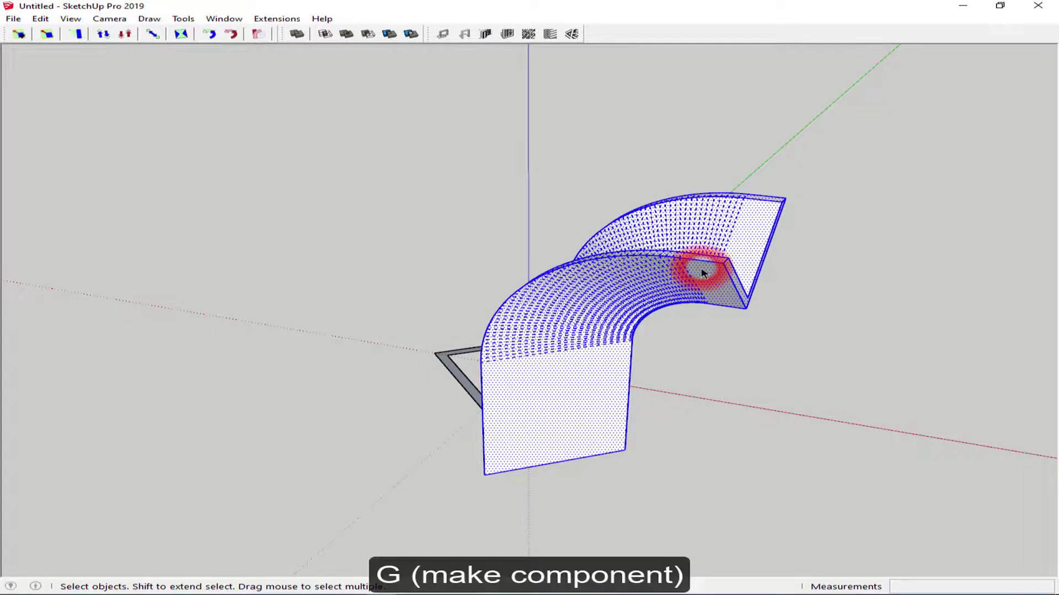
{"action": "key", "text": "g"}
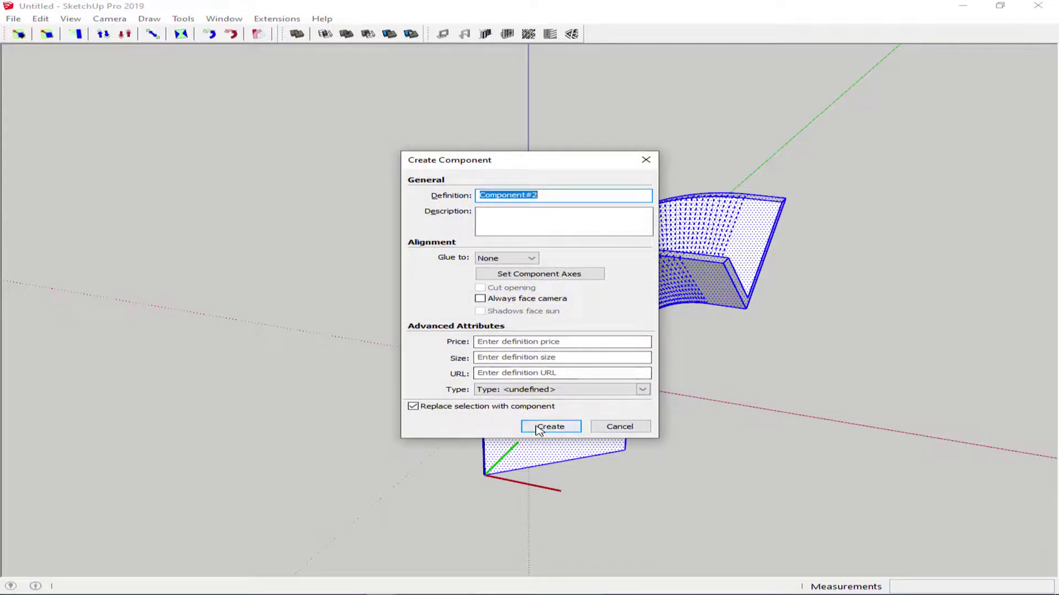
{"action": "left_click", "coordinate": [536, 428]}
{"action": "key", "text": "m"}
{"action": "key", "text": "Up"}
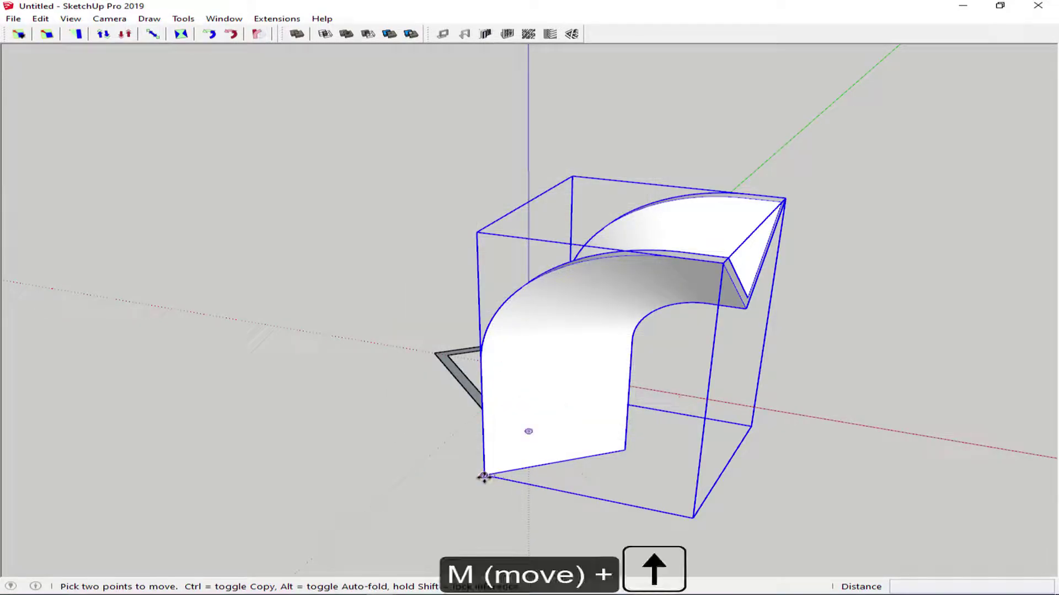
{"action": "left_click", "coordinate": [485, 474]}
{"action": "type", "text": "3"}
{"action": "key", "text": "Return"}
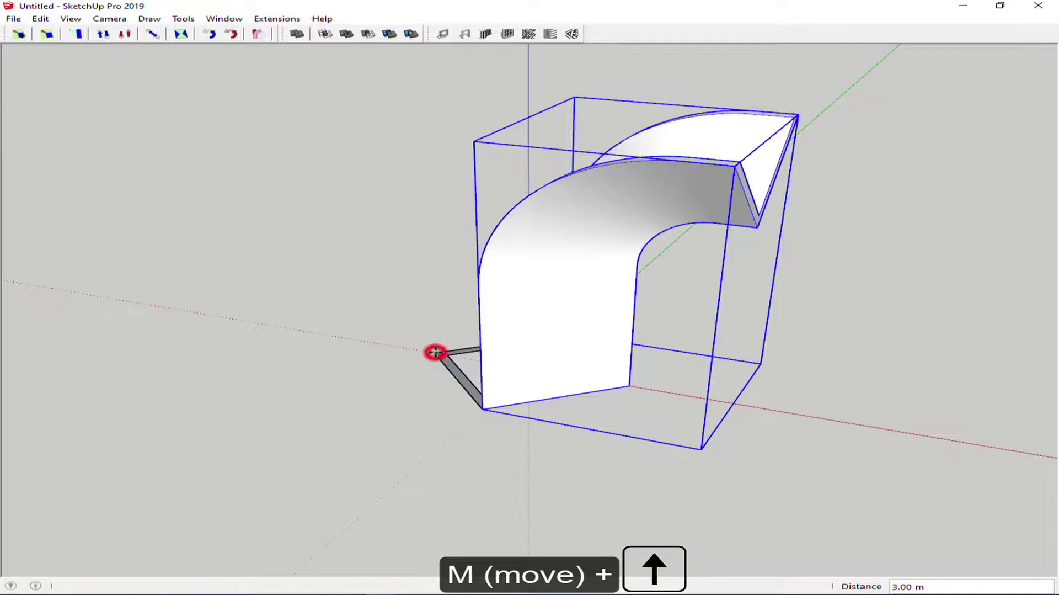
- Copy the shell component straight up, placing the copy above the original
{"action": "key", "text": "space"}
{"action": "scroll", "coordinate": [433, 353], "scroll_direction": "down", "scroll_amount": 3}
{"action": "mouse_move", "coordinate": [434, 353]}
{"action": "middle_mouse_down", "text": "shift"}
{"action": "mouse_move", "coordinate": [542, 378]}
{"action": "mouse_move", "coordinate": [540, 402]}
{"action": "middle_mouse_up", "text": "shift"}
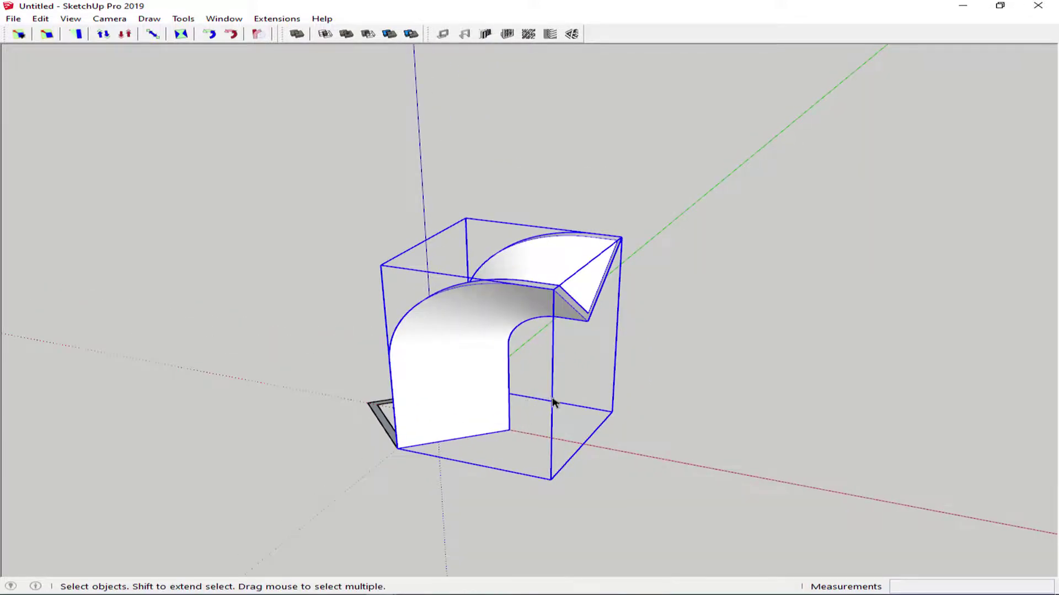
{"action": "key", "text": "m"}
{"action": "key", "text": "ctrl"}
{"action": "key", "text": "Up"}
{"action": "left_click", "coordinate": [397, 448]}
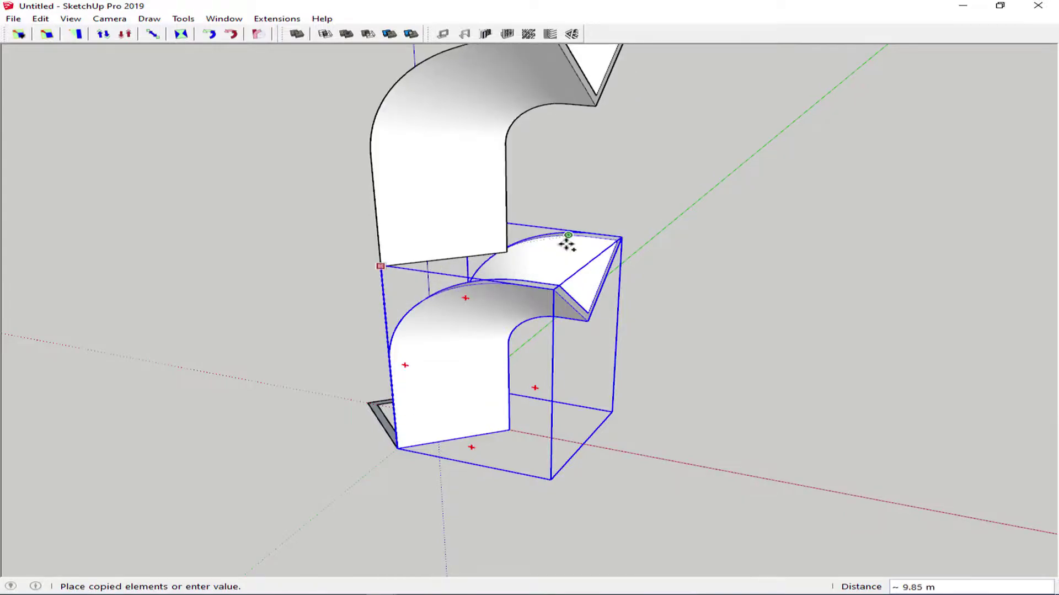
{"action": "left_click", "coordinate": [554, 290]}
- Flip the copied shell along the blue axis
{"action": "key", "text": "space"}
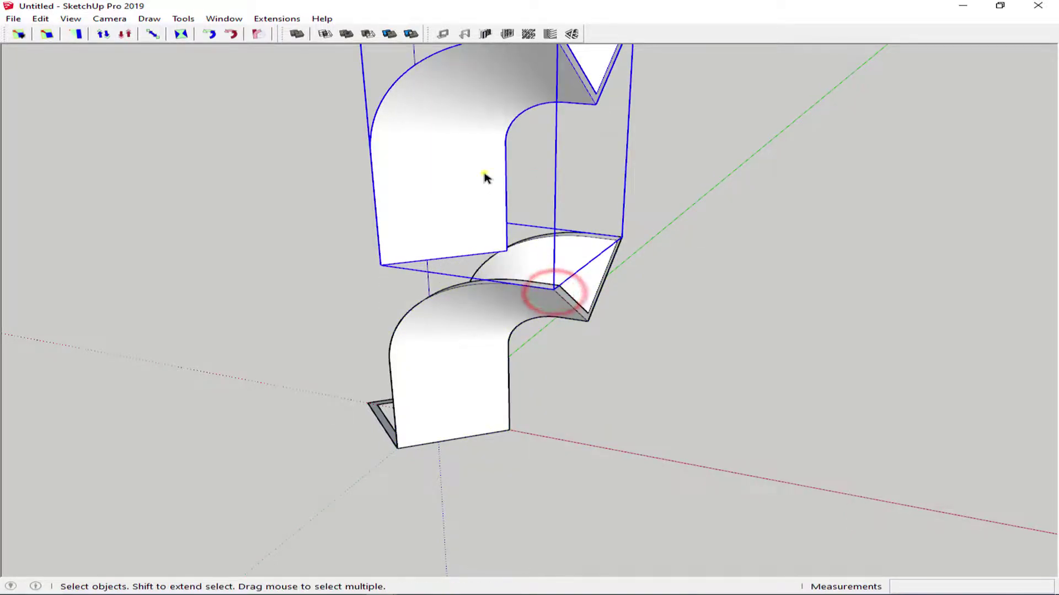
{"action": "right_click", "coordinate": [483, 174]}
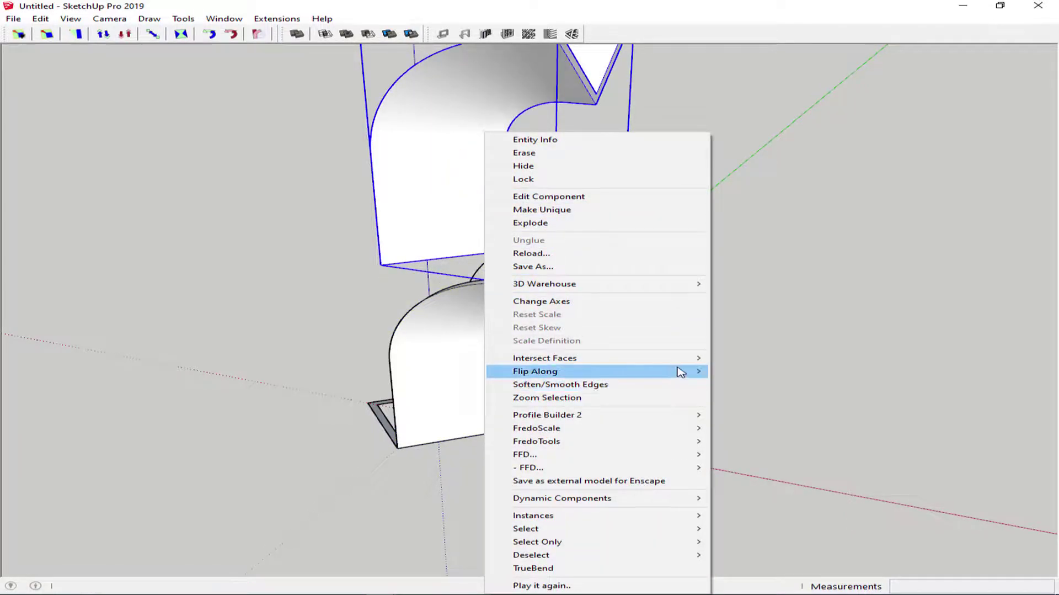
{"action": "mouse_move", "coordinate": [535, 371]}
{"action": "left_click", "coordinate": [798, 398]}
{"action": "scroll", "coordinate": [767, 381], "scroll_direction": "down", "scroll_amount": 5}
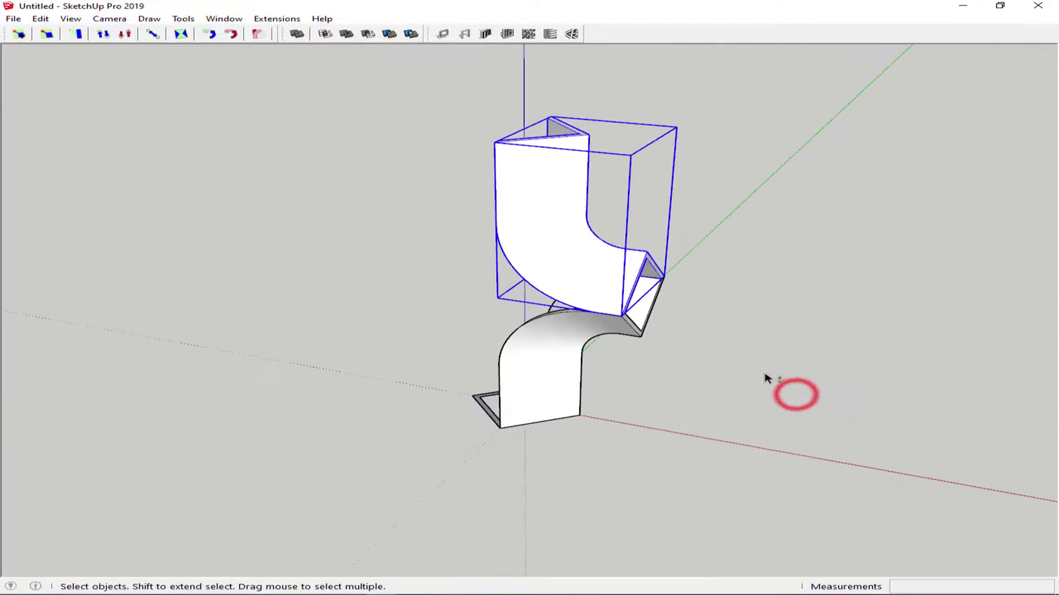
{"action": "mouse_move", "coordinate": [764, 378]}
{"action": "middle_mouse_down"}
{"action": "mouse_move", "coordinate": [246, 289]}
{"action": "mouse_move", "coordinate": [584, 365]}
{"action": "middle_mouse_up"}
{"action": "scroll", "coordinate": [660, 433], "scroll_direction": "up", "scroll_amount": 5}
- Lift the flipped copy 2.5 m along the blue axis
{"action": "key", "text": "m"}
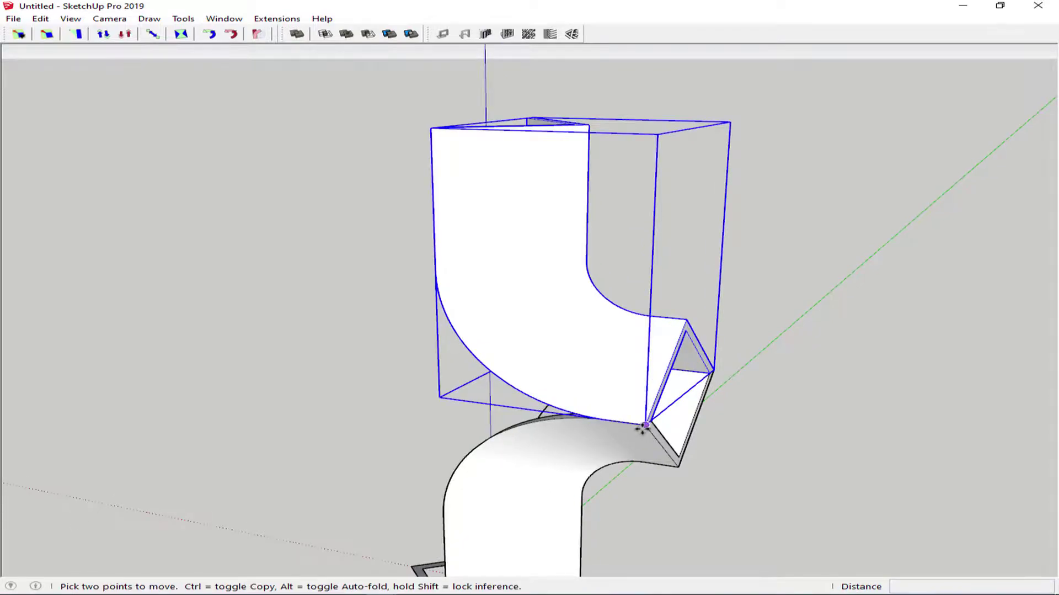
{"action": "key", "text": "Up"}
{"action": "left_click", "coordinate": [649, 425]}
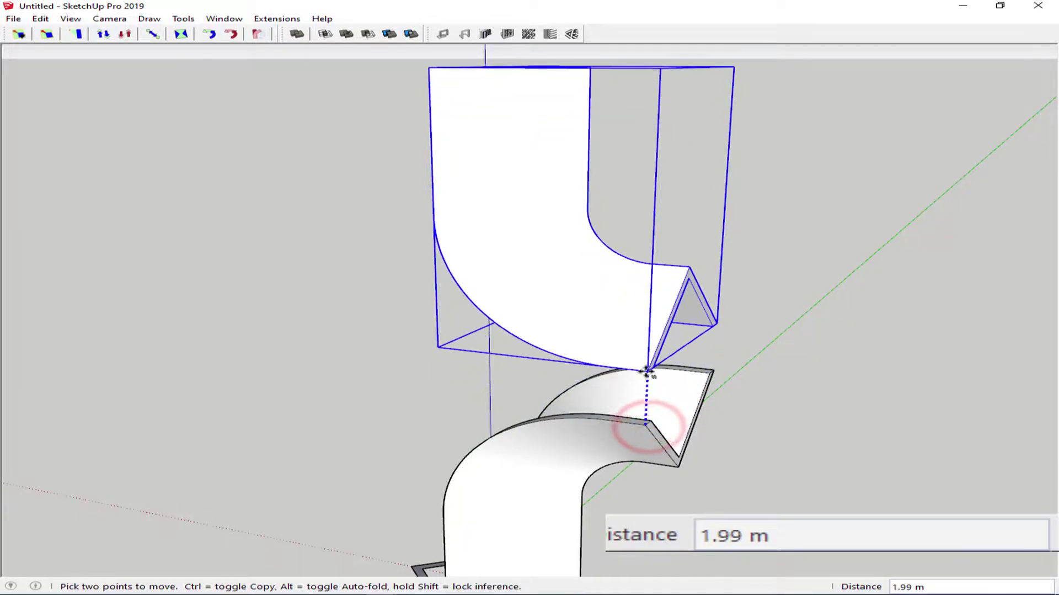
{"action": "type", "text": "5"}
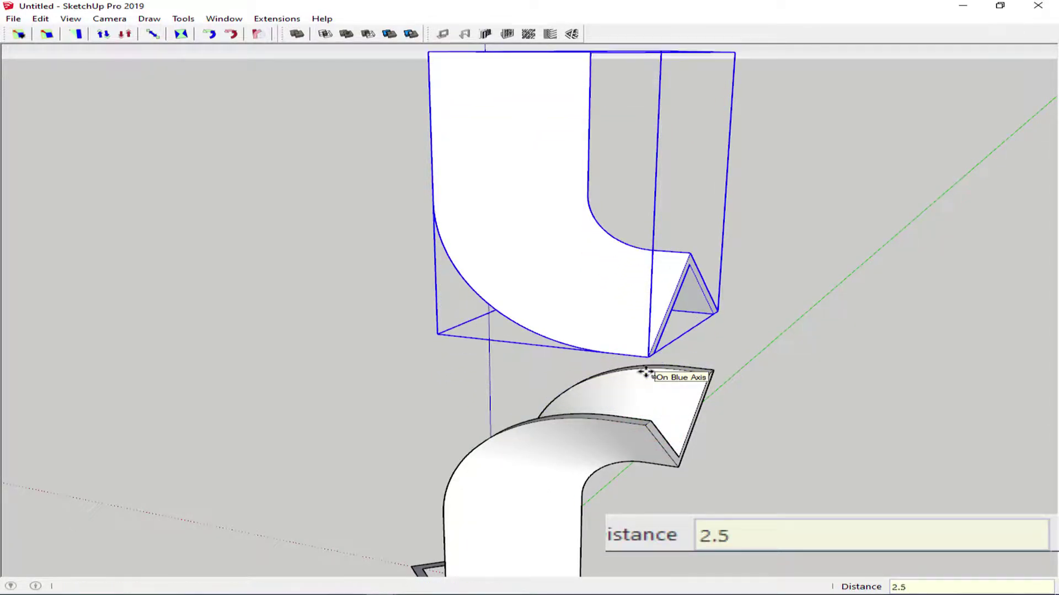
{"action": "key", "text": "Return"}
{"action": "scroll", "coordinate": [649, 377], "scroll_direction": "down", "scroll_amount": 3}
{"action": "mouse_move", "coordinate": [648, 376]}
{"action": "middle_mouse_down"}
{"action": "mouse_move", "coordinate": [463, 427]}
{"action": "mouse_move", "coordinate": [806, 482]}
{"action": "mouse_move", "coordinate": [669, 454]}
{"action": "middle_mouse_up"}
{"action": "left_click", "coordinate": [575, 494]}
{"action": "scroll", "coordinate": [575, 495], "scroll_direction": "up", "scroll_amount": 2}
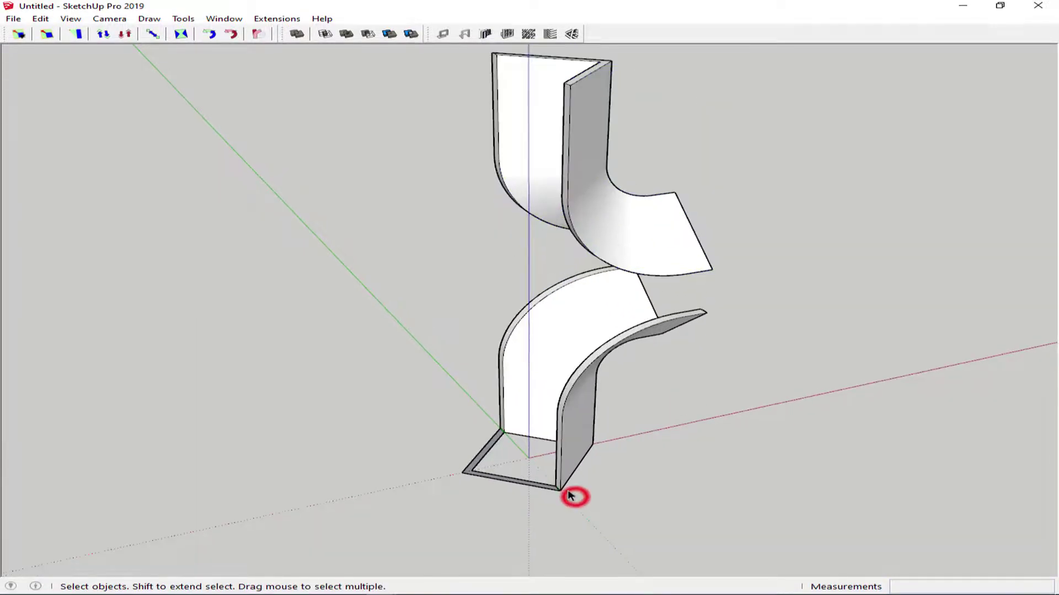
{"action": "mouse_move", "coordinate": [743, 415]}
{"action": "middle_mouse_down"}
{"action": "mouse_move", "coordinate": [664, 308]}
{"action": "mouse_move", "coordinate": [668, 371]}
{"action": "middle_mouse_up"}
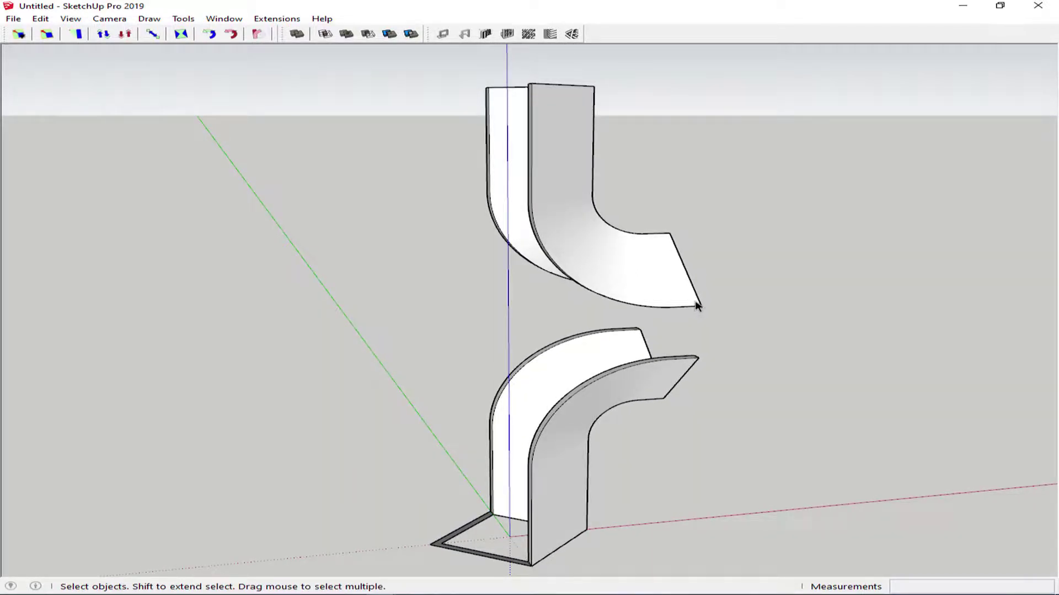
{"action": "mouse_move", "coordinate": [687, 311]}
{"action": "middle_mouse_down"}
{"action": "mouse_move", "coordinate": [605, 355]}
{"action": "mouse_move", "coordinate": [670, 476]}
{"action": "mouse_move", "coordinate": [703, 489]}
{"action": "mouse_move", "coordinate": [650, 396]}
{"action": "mouse_move", "coordinate": [655, 249]}
{"action": "middle_mouse_up"}
{"action": "left_click", "coordinate": [686, 312]}
{"action": "scroll", "coordinate": [679, 307], "scroll_direction": "up", "scroll_amount": 3}
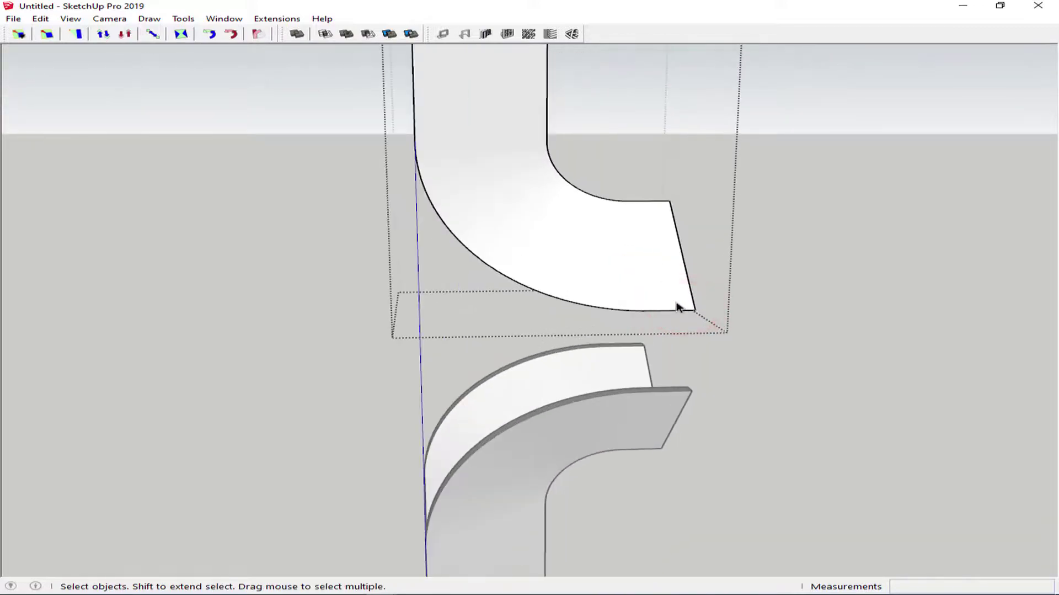
{"action": "left_click", "coordinate": [695, 310]}
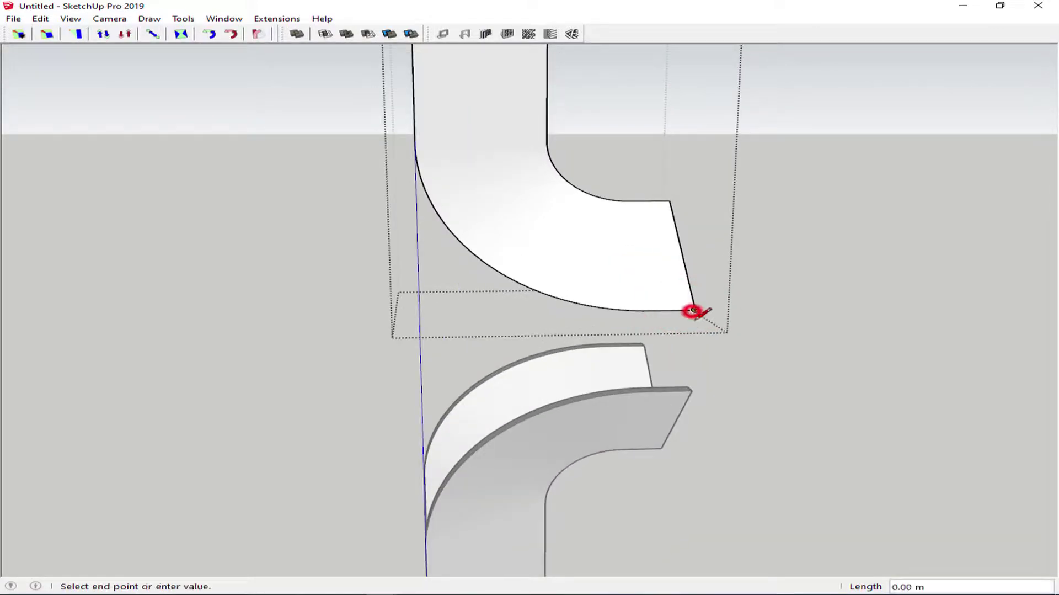
{"action": "key", "text": "space"}
{"action": "scroll", "coordinate": [692, 390], "scroll_direction": "down", "scroll_amount": 5}
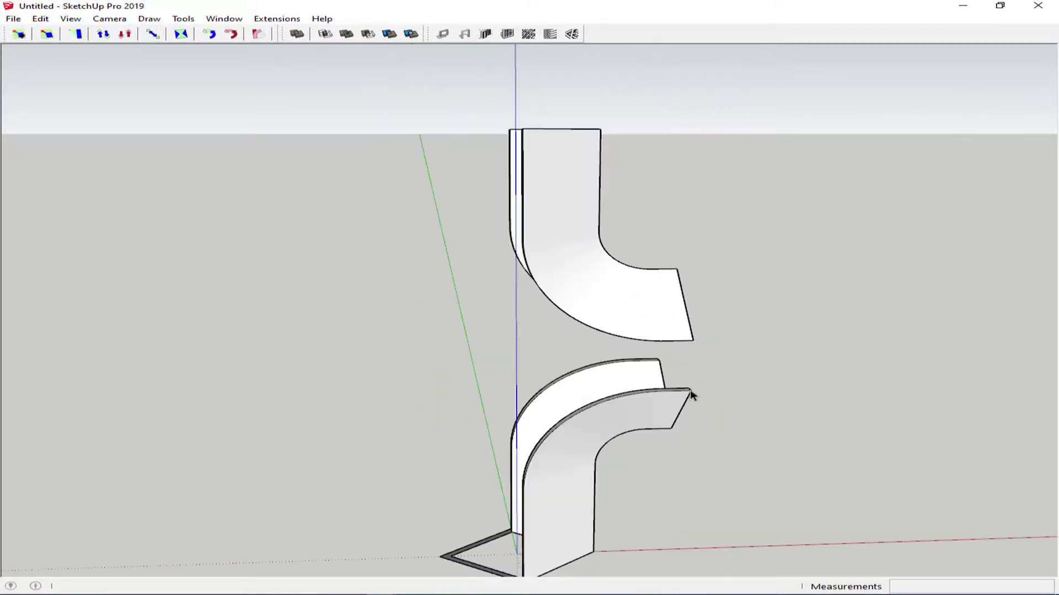
{"action": "middle_click_drag", "start_coordinate": [692, 390], "coordinate": [605, 496]}
{"action": "scroll", "coordinate": [604, 497], "scroll_direction": "up", "scroll_amount": 2}
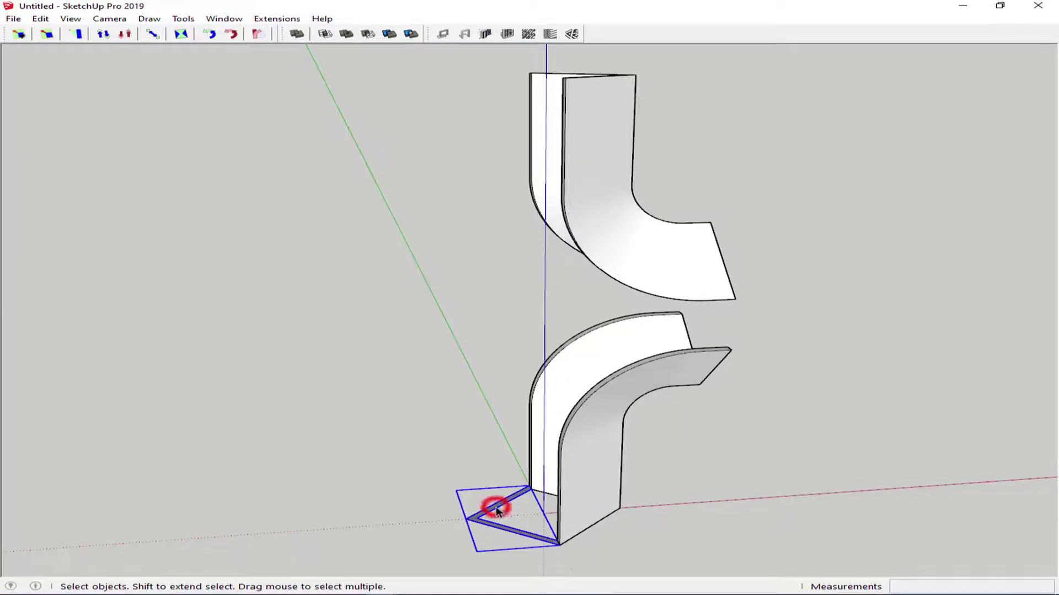
- Push/pull the base group's square into a tall box up to the shell top, then select all pieces
{"action": "double_click", "coordinate": [497, 511]}
{"action": "key", "text": "p"}
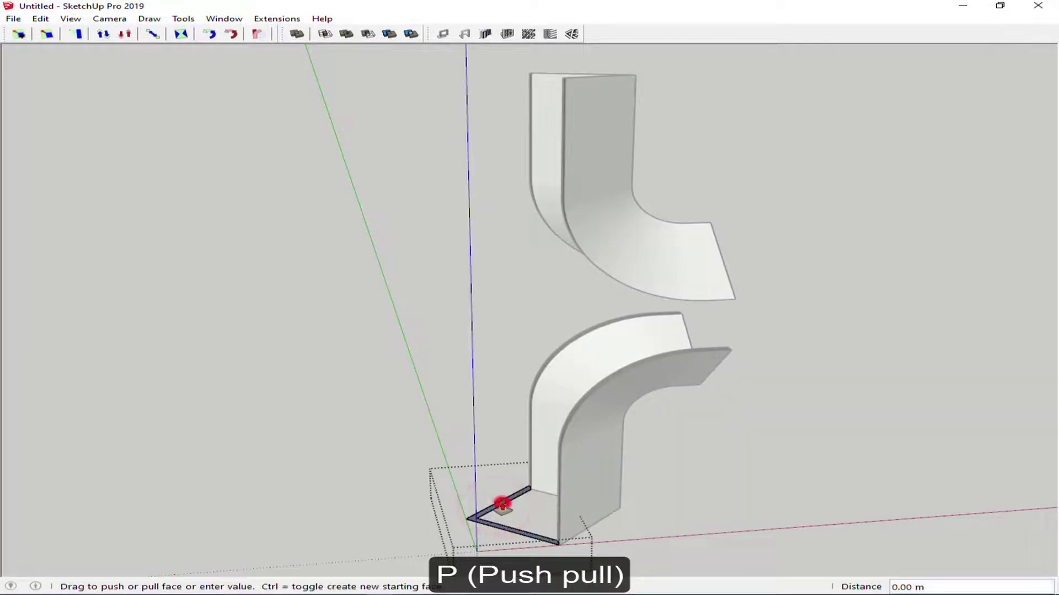
{"action": "left_click", "coordinate": [551, 189]}
{"action": "key", "text": "space"}
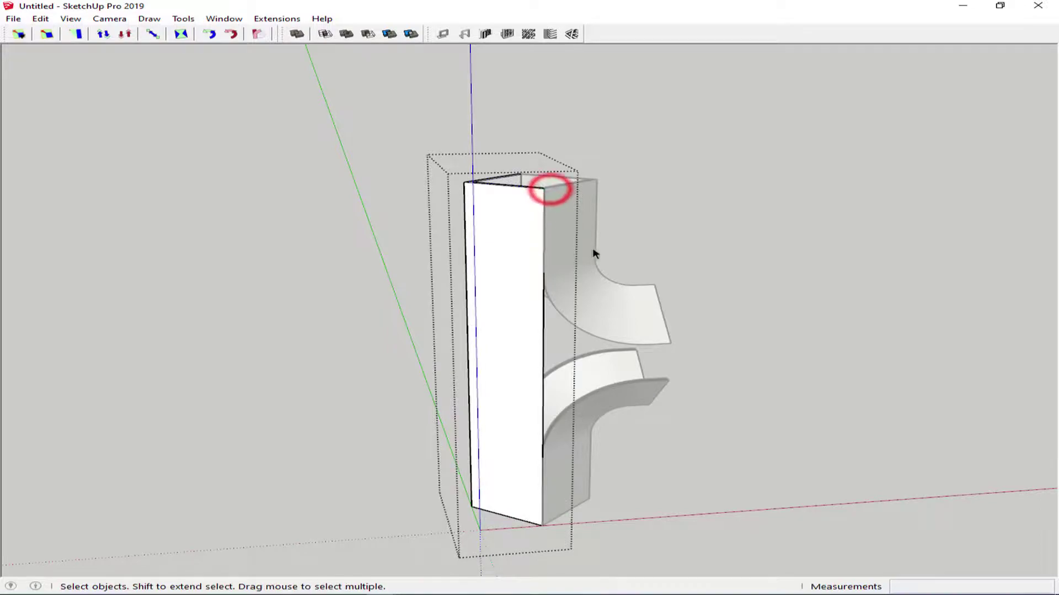
{"action": "key", "text": "Escape"}
{"action": "mouse_move", "coordinate": [653, 319]}
{"action": "middle_mouse_down"}
{"action": "mouse_move", "coordinate": [425, 262]}
{"action": "mouse_move", "coordinate": [138, 258]}
{"action": "mouse_move", "coordinate": [527, 309]}
{"action": "mouse_move", "coordinate": [629, 350]}
{"action": "mouse_move", "coordinate": [574, 356]}
{"action": "middle_mouse_up"}
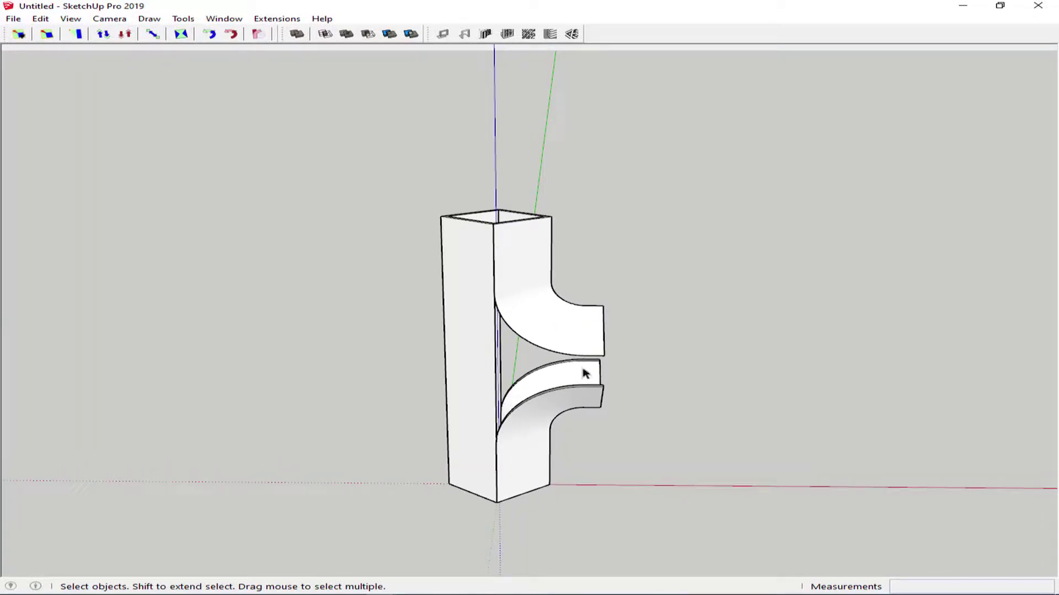
{"action": "scroll", "coordinate": [593, 365], "scroll_direction": "up", "scroll_amount": 2}
{"action": "left_click_drag", "start_coordinate": [605, 403], "coordinate": [581, 433]}
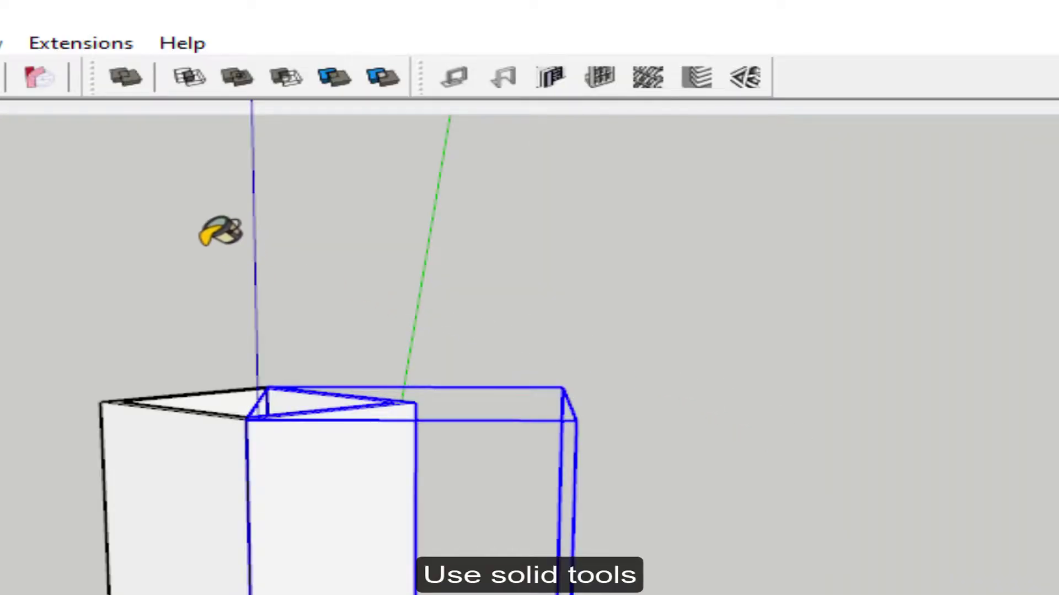
- Combine the box and curved pieces into one solid with Outer Shell
{"action": "left_click", "coordinate": [125, 76]}
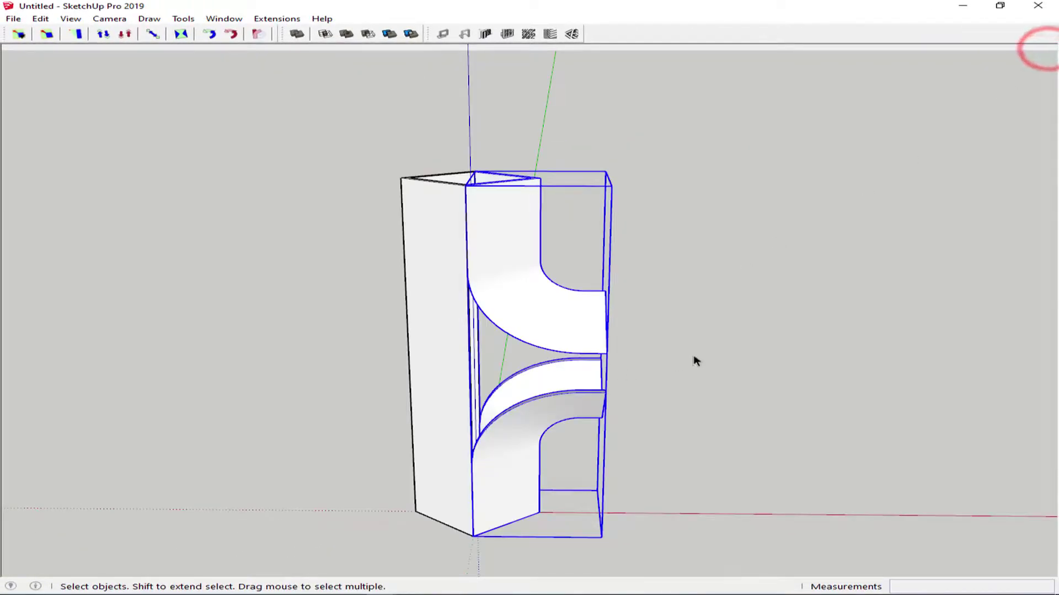
{"action": "mouse_move", "coordinate": [695, 360]}
{"action": "middle_mouse_down"}
{"action": "mouse_move", "coordinate": [372, 300]}
{"action": "mouse_move", "coordinate": [319, 303]}
{"action": "mouse_move", "coordinate": [594, 373]}
{"action": "middle_mouse_up"}
{"action": "scroll", "coordinate": [574, 341], "scroll_direction": "up", "scroll_amount": 3}
{"action": "left_click", "coordinate": [574, 338]}
{"action": "scroll", "coordinate": [592, 360], "scroll_direction": "up", "scroll_amount": 2}
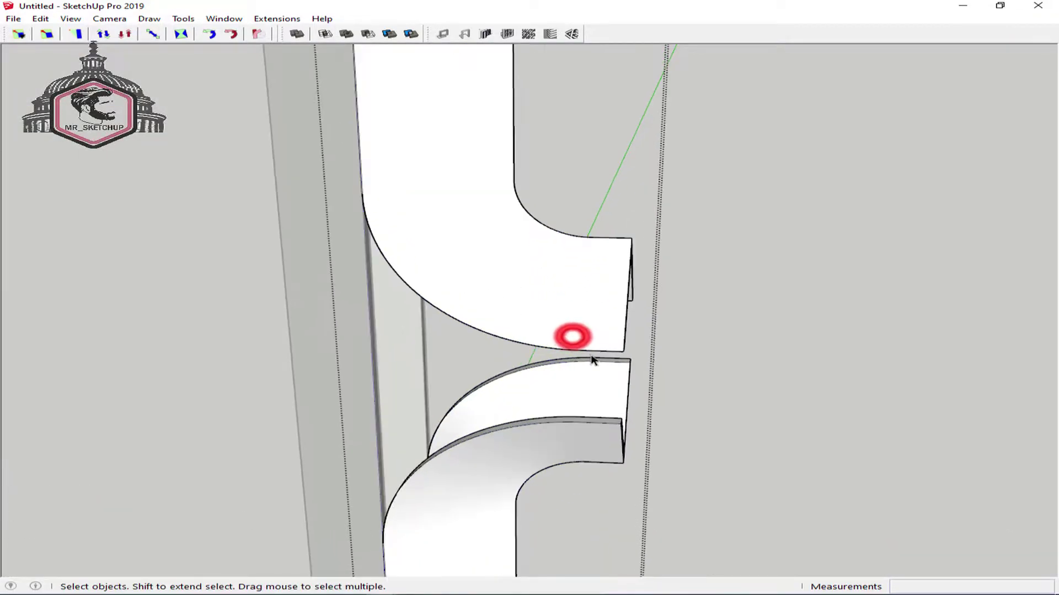
- Draw a dividing line between the two arcs and copy the resulting face
{"action": "left_click", "coordinate": [624, 351]}
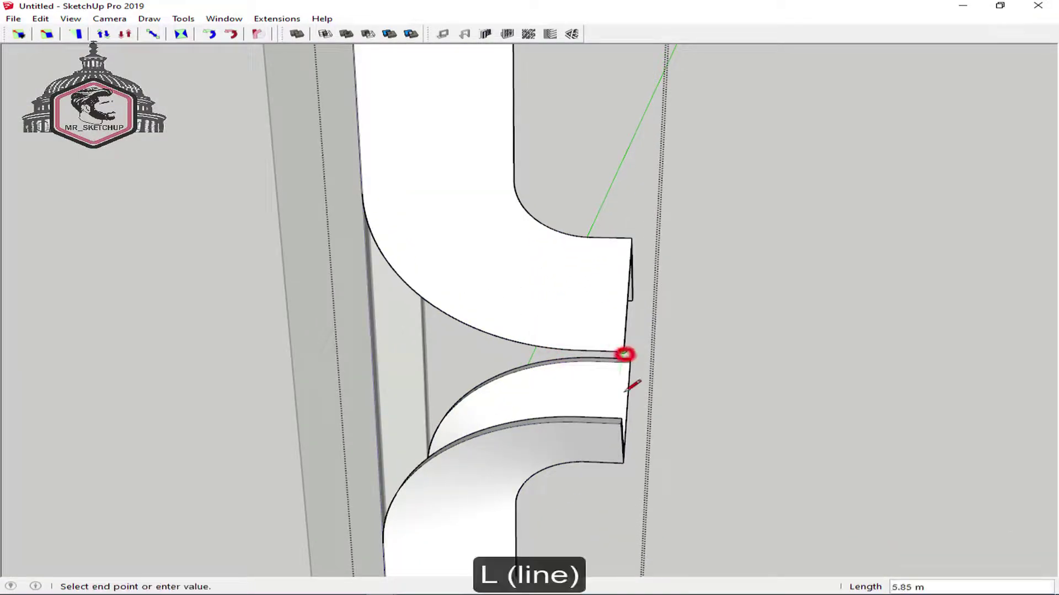
{"action": "left_click", "coordinate": [622, 423]}
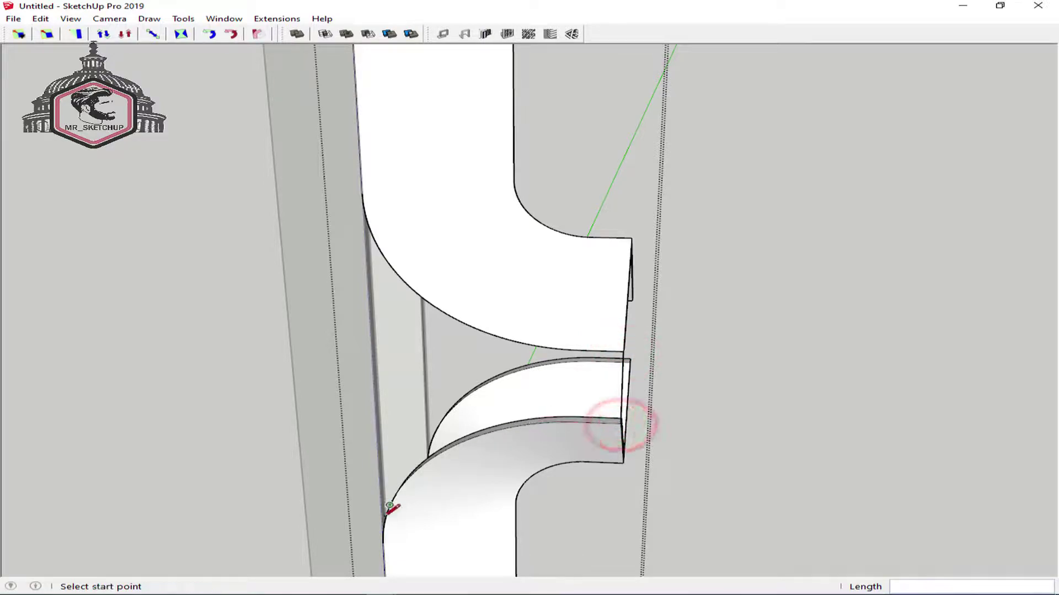
{"action": "left_click", "coordinate": [361, 190]}
{"action": "key", "text": "space"}
{"action": "key", "text": "shift+z"}
{"action": "mouse_move", "coordinate": [531, 324]}
{"action": "middle_mouse_down"}
{"action": "mouse_move", "coordinate": [343, 326]}
{"action": "mouse_move", "coordinate": [439, 337]}
{"action": "middle_mouse_up"}
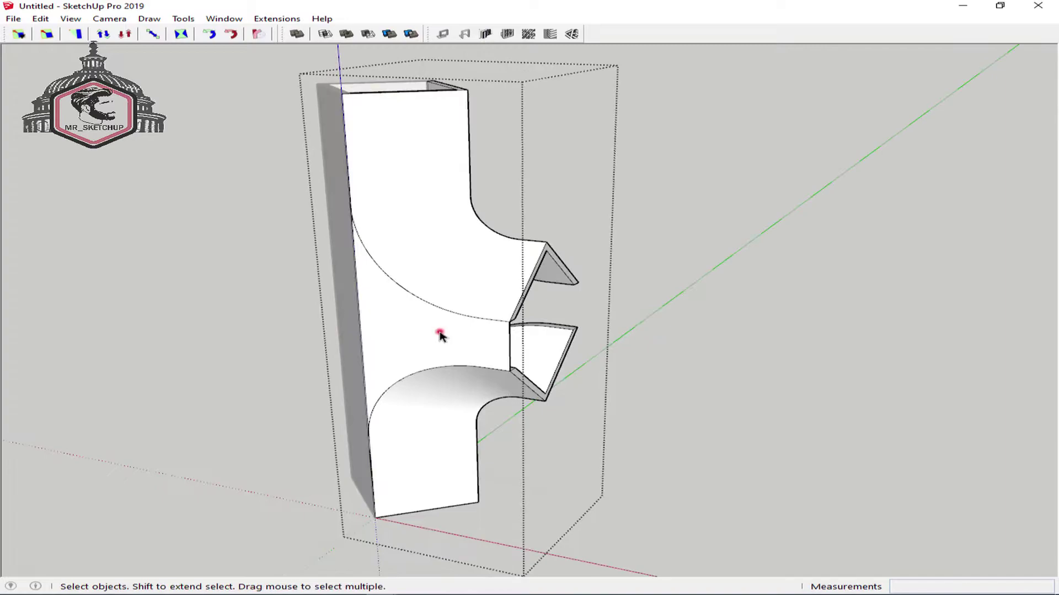
{"action": "left_click", "coordinate": [439, 334]}
{"action": "key", "text": "ctrl+c"}
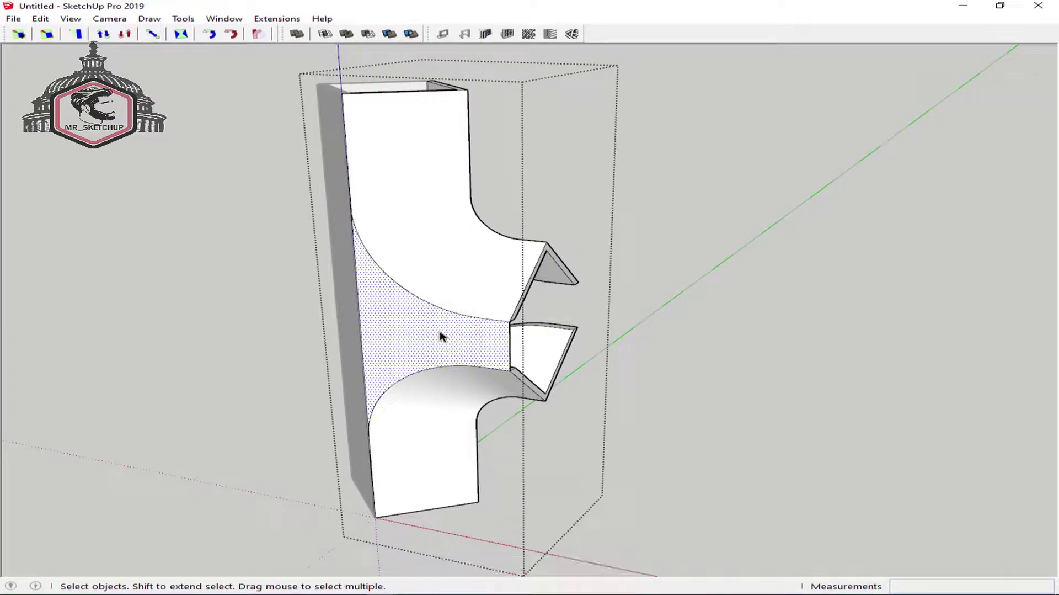
- Undo the temporary edits and paste the copied face back in place
{"action": "key", "text": "ctrl+z"}
{"action": "key", "text": "ctrl+z"}
{"action": "key", "text": "ctrl+z"}
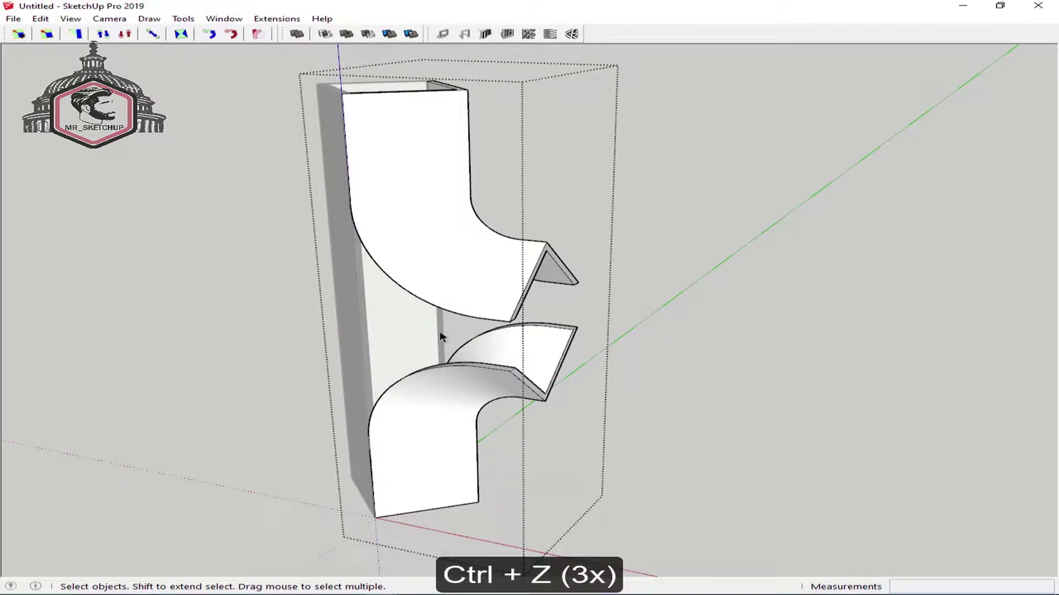
{"action": "key", "text": "ctrl+z"}
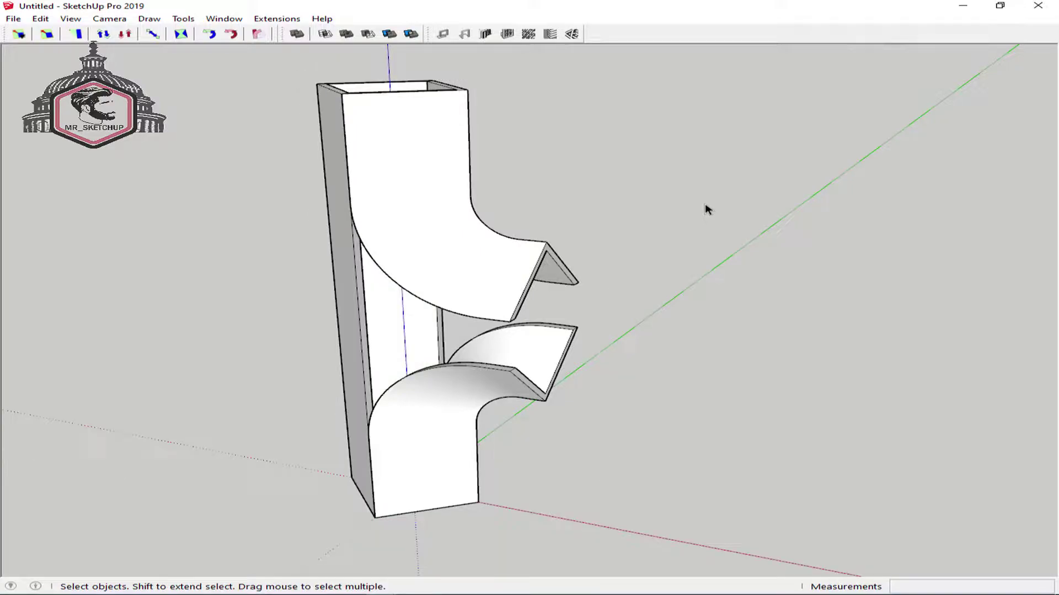
{"action": "key", "text": "ctrl+shift+v"}
- Push/Pull the pasted face in the hexagonal opening into a thin wall about 0.42 m thick
{"action": "mouse_move", "coordinate": [408, 310]}
{"action": "middle_mouse_down"}
{"action": "mouse_move", "coordinate": [441, 342]}
{"action": "mouse_move", "coordinate": [274, 414]}
{"action": "mouse_move", "coordinate": [360, 381]}
{"action": "middle_mouse_up"}
{"action": "scroll", "coordinate": [446, 366], "scroll_direction": "up", "scroll_amount": 3}
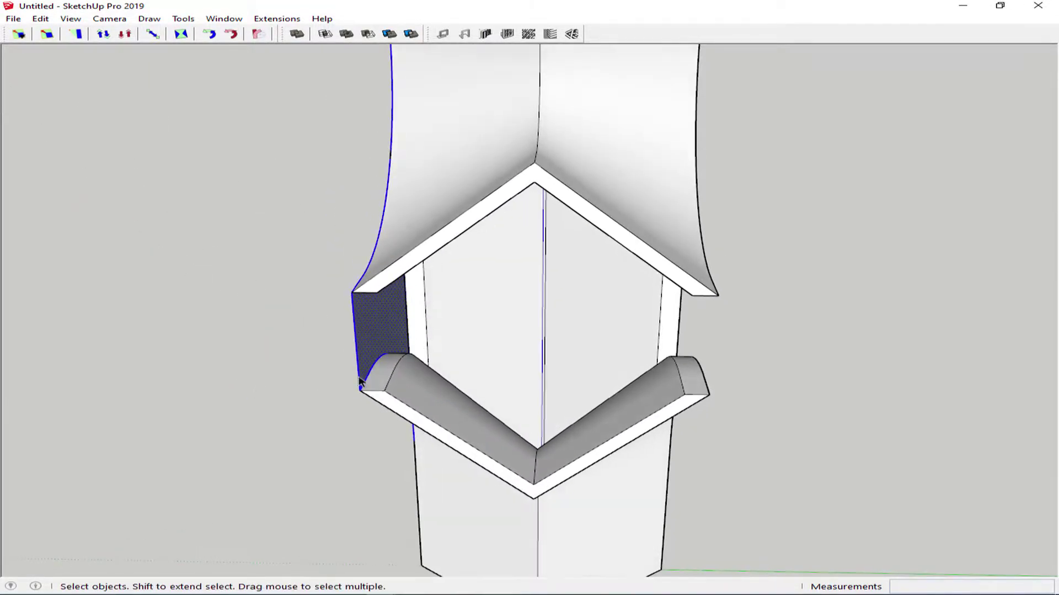
{"action": "key", "text": "p"}
{"action": "left_click", "coordinate": [366, 371]}
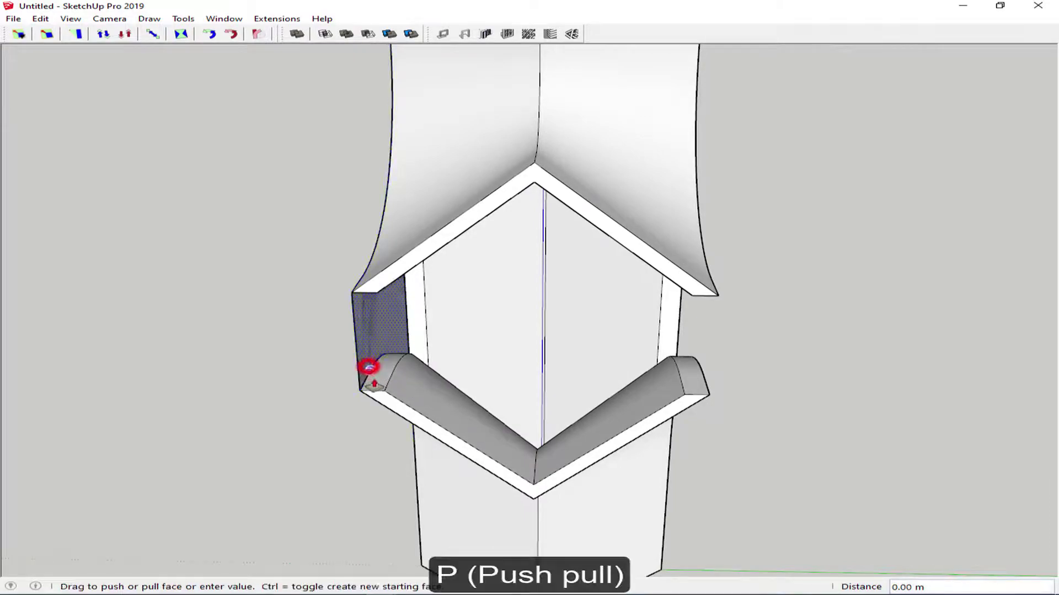
{"action": "left_click", "coordinate": [386, 390]}
{"action": "key", "text": "space"}
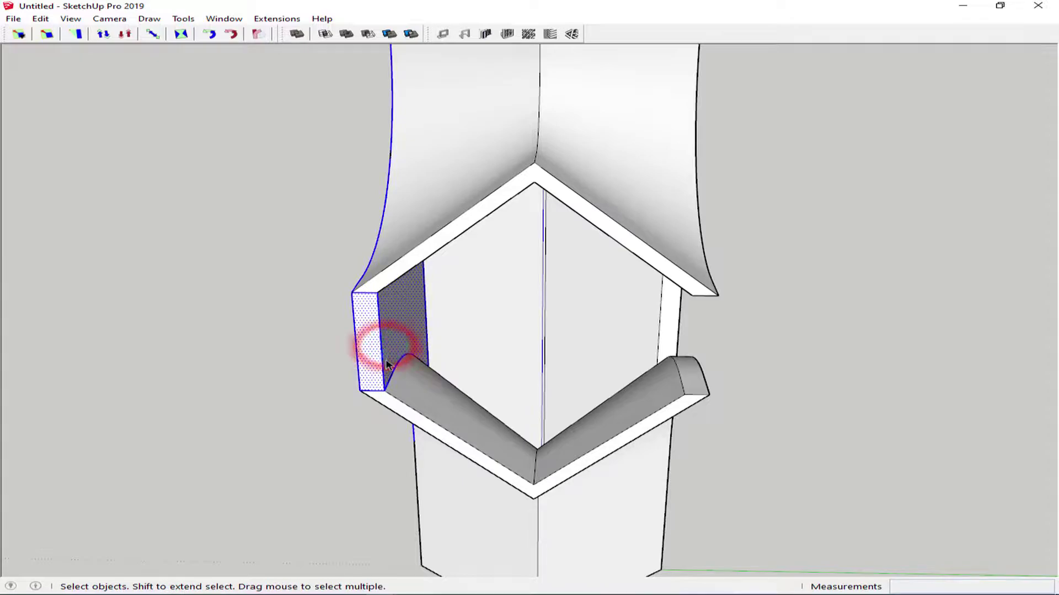
- Make the thin wall a component and copy it about 5.58 m to the opening's right side
{"action": "middle_click_drag", "start_coordinate": [386, 364], "coordinate": [773, 300]}
{"action": "mouse_move", "coordinate": [793, 297]}
{"action": "left_mouse_down"}
{"action": "mouse_move", "coordinate": [490, 345]}
{"action": "mouse_move", "coordinate": [386, 345]}
{"action": "left_mouse_up"}
{"action": "key", "text": "g"}
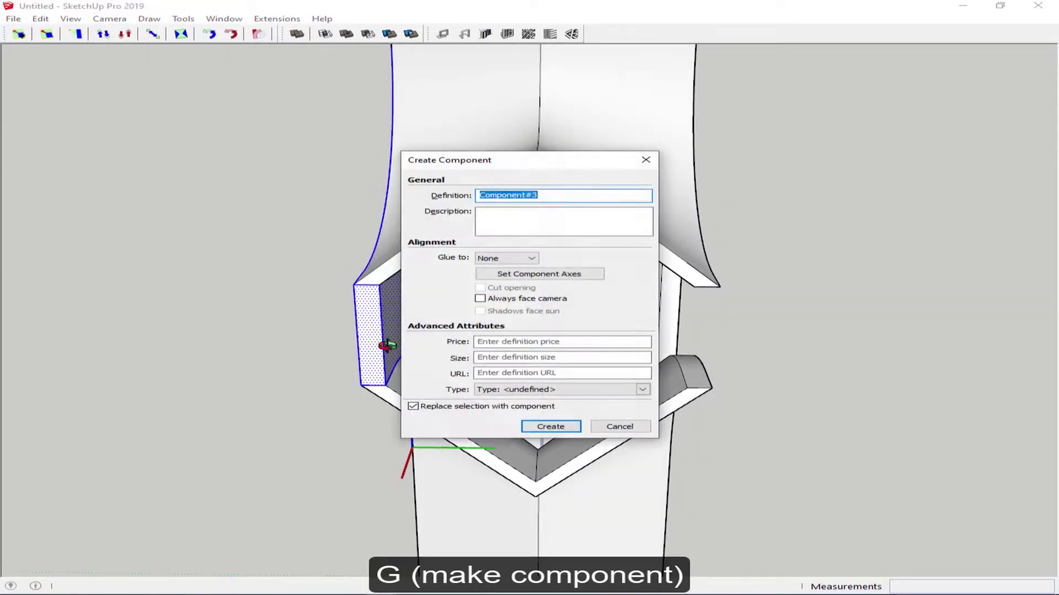
{"action": "key", "text": "Return"}
{"action": "key", "text": "m"}
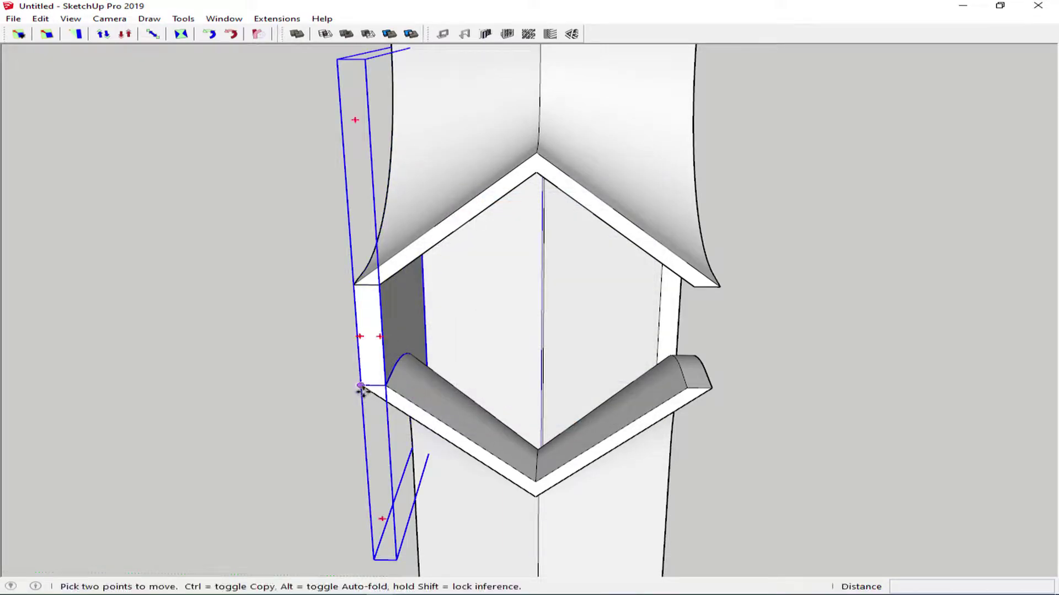
{"action": "key", "text": "ctrl"}
{"action": "left_click", "coordinate": [362, 388]}
{"action": "left_click", "coordinate": [690, 391]}
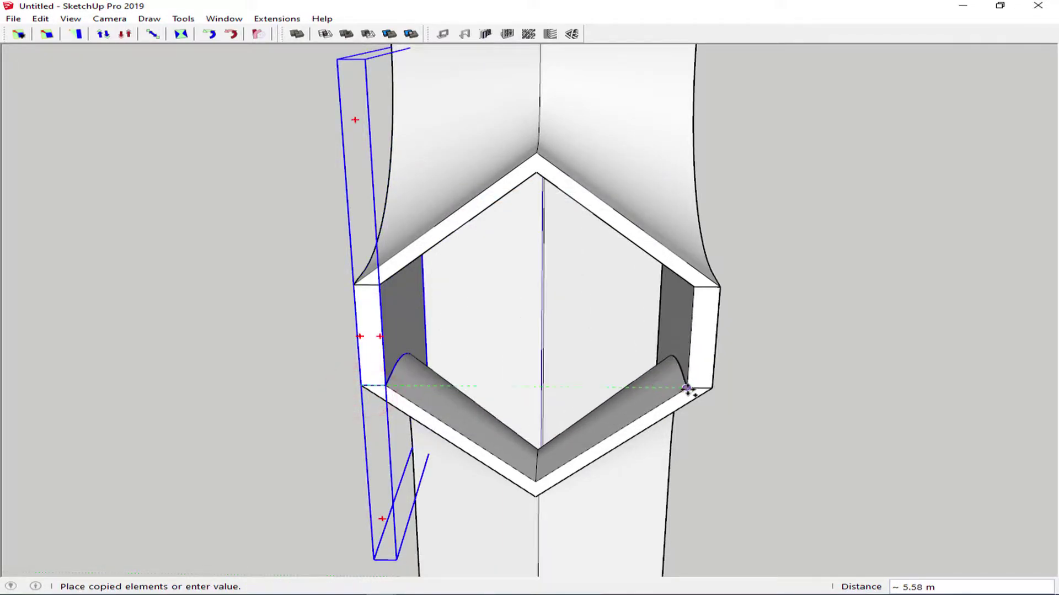
{"action": "mouse_move", "coordinate": [689, 391]}
{"action": "middle_mouse_down"}
{"action": "mouse_move", "coordinate": [557, 382]}
{"action": "mouse_move", "coordinate": [936, 331]}
{"action": "mouse_move", "coordinate": [671, 359]}
{"action": "mouse_move", "coordinate": [787, 357]}
{"action": "mouse_move", "coordinate": [798, 388]}
{"action": "mouse_move", "coordinate": [529, 351]}
{"action": "mouse_move", "coordinate": [676, 367]}
{"action": "mouse_move", "coordinate": [482, 314]}
{"action": "mouse_move", "coordinate": [540, 378]}
{"action": "middle_mouse_up"}
- Push/Pull the opening's lower and upper sloped faces 4 m outward each
{"action": "scroll", "coordinate": [510, 324], "scroll_direction": "up", "scroll_amount": 2}
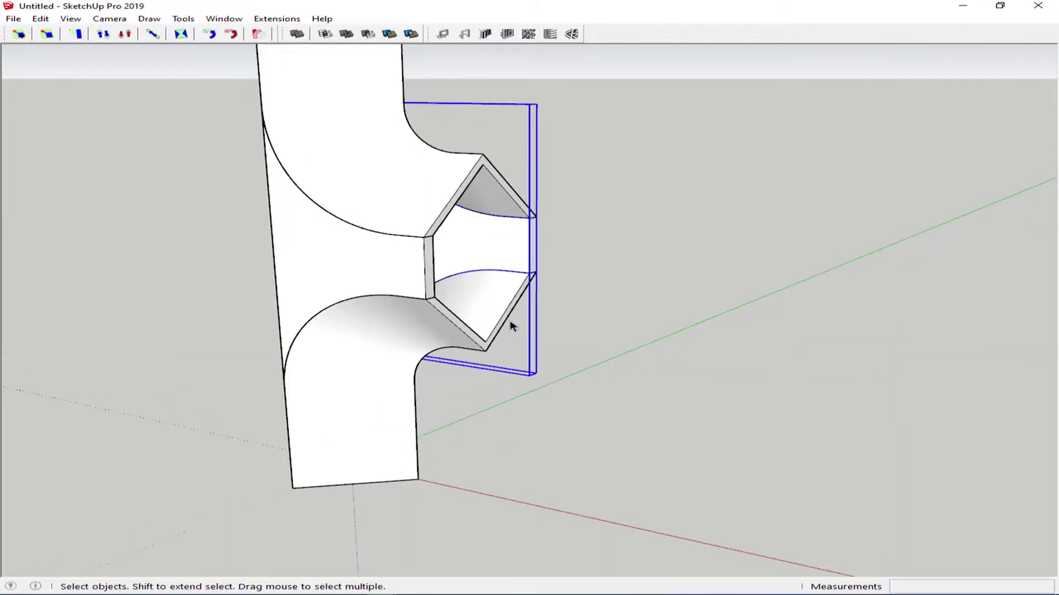
{"action": "scroll", "coordinate": [493, 346], "scroll_direction": "up", "scroll_amount": 1}
{"action": "scroll", "coordinate": [490, 342], "scroll_direction": "down", "scroll_amount": 1}
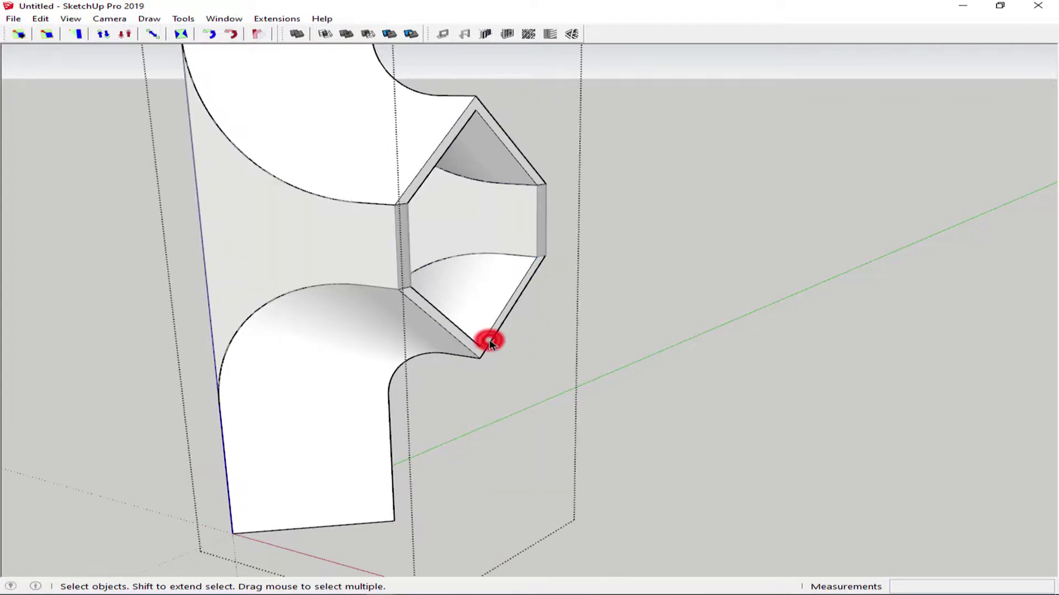
{"action": "middle_click_drag", "start_coordinate": [487, 339], "coordinate": [480, 408]}
{"action": "scroll", "coordinate": [479, 410], "scroll_direction": "up", "scroll_amount": 1}
{"action": "scroll", "coordinate": [479, 410], "scroll_direction": "down", "scroll_amount": 1}
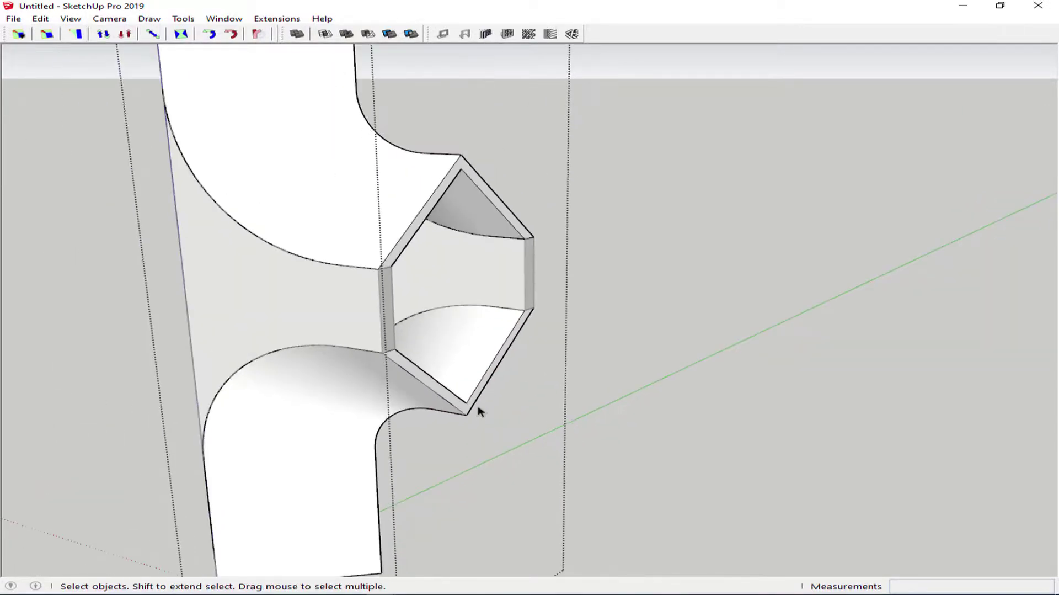
{"action": "key", "text": "p"}
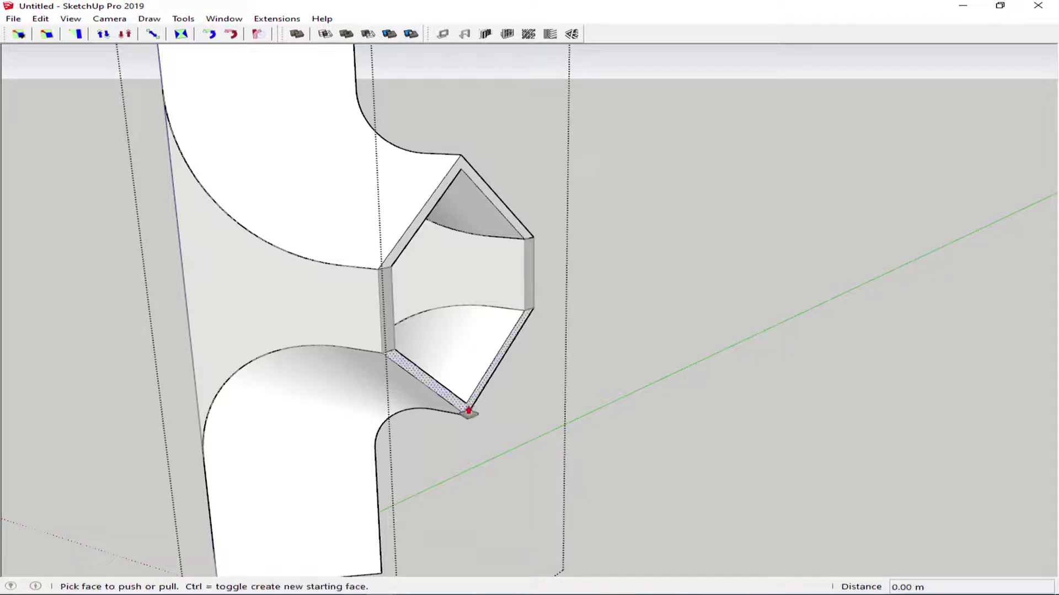
{"action": "left_click_drag", "start_coordinate": [469, 407], "coordinate": [679, 422]}
{"action": "type", "text": "4"}
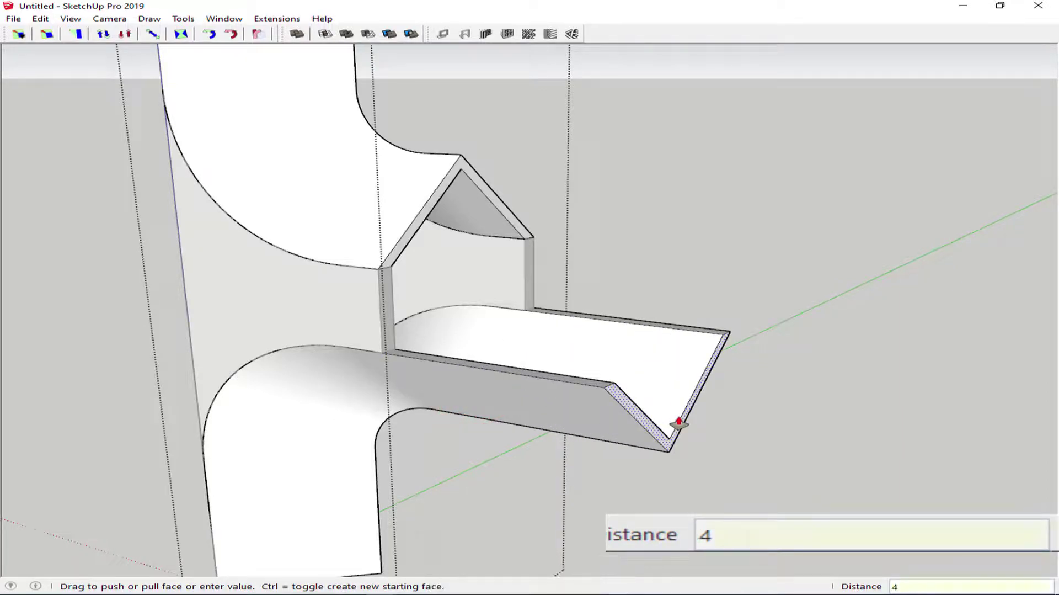
{"action": "key", "text": "Return"}
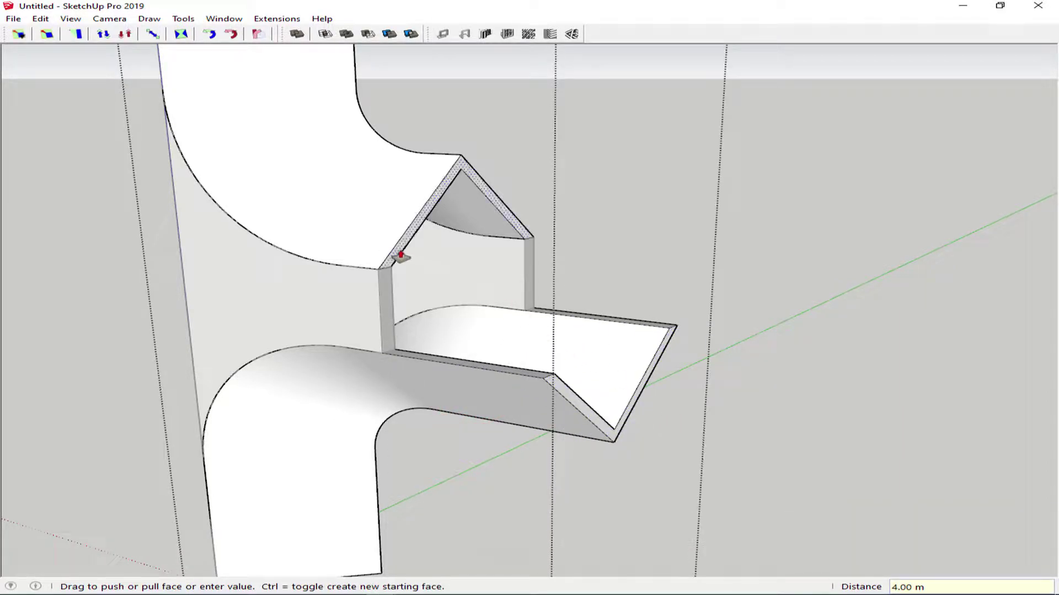
{"action": "double_click", "coordinate": [400, 251]}
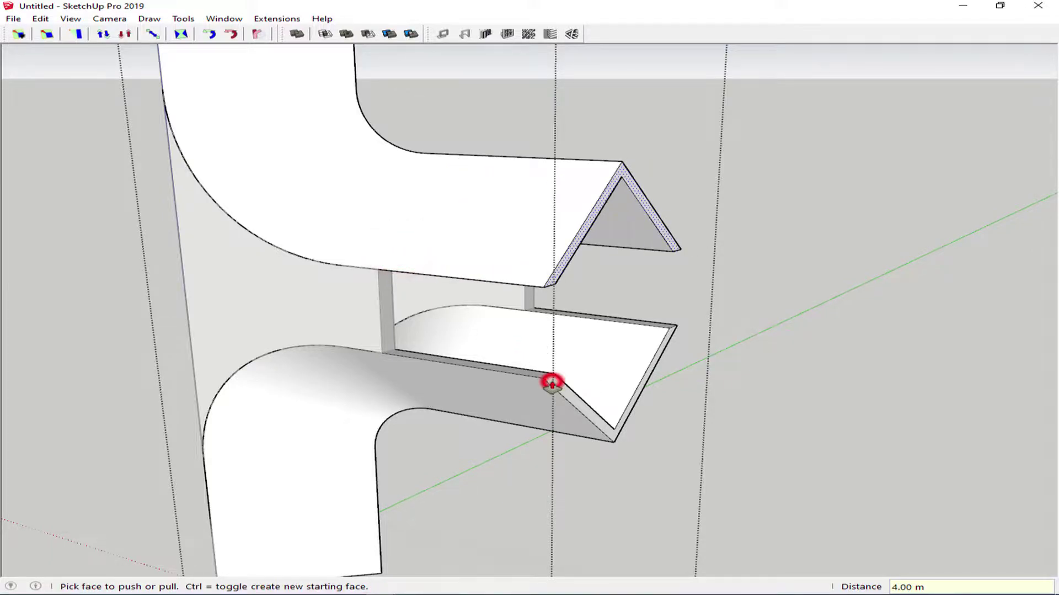
{"action": "mouse_move", "coordinate": [551, 381]}
{"action": "middle_mouse_down"}
{"action": "mouse_move", "coordinate": [609, 358]}
{"action": "mouse_move", "coordinate": [693, 381]}
{"action": "mouse_move", "coordinate": [407, 386]}
{"action": "mouse_move", "coordinate": [390, 417]}
{"action": "middle_mouse_up"}
{"action": "key", "text": "space"}
- Draw a front panel rectangle, erase its diagonal to merge a pentagon face, and group it
{"action": "key", "text": "r"}
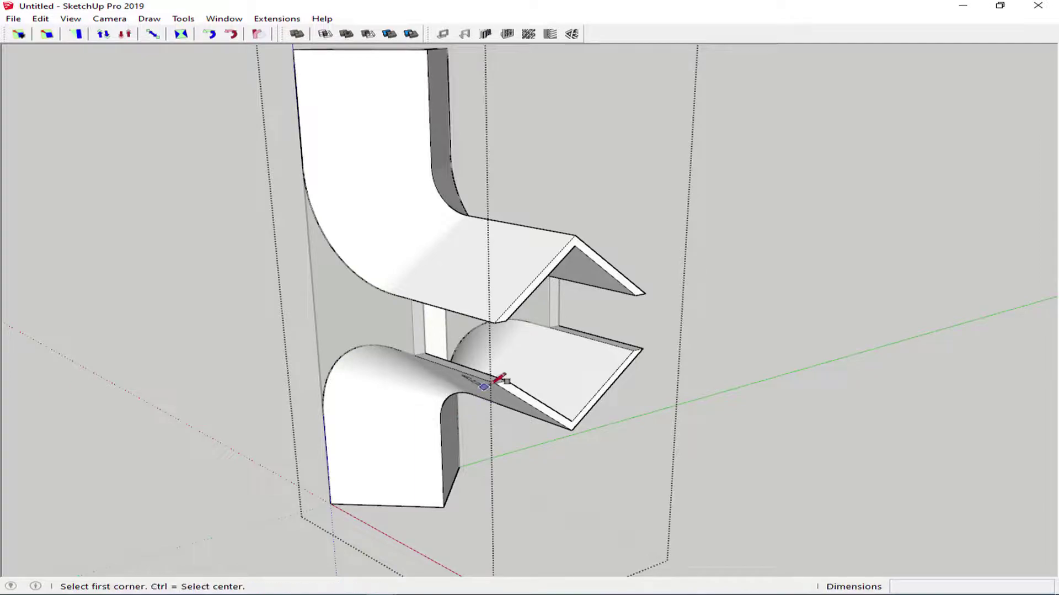
{"action": "left_click", "coordinate": [506, 380]}
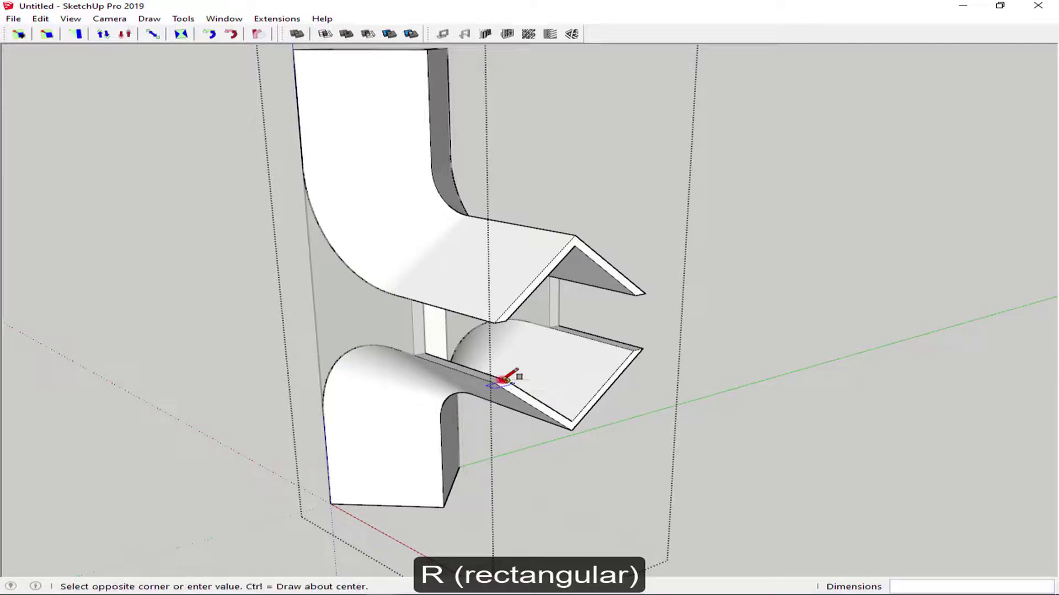
{"action": "left_click", "coordinate": [635, 296]}
{"action": "key", "text": "space"}
{"action": "key", "text": "e"}
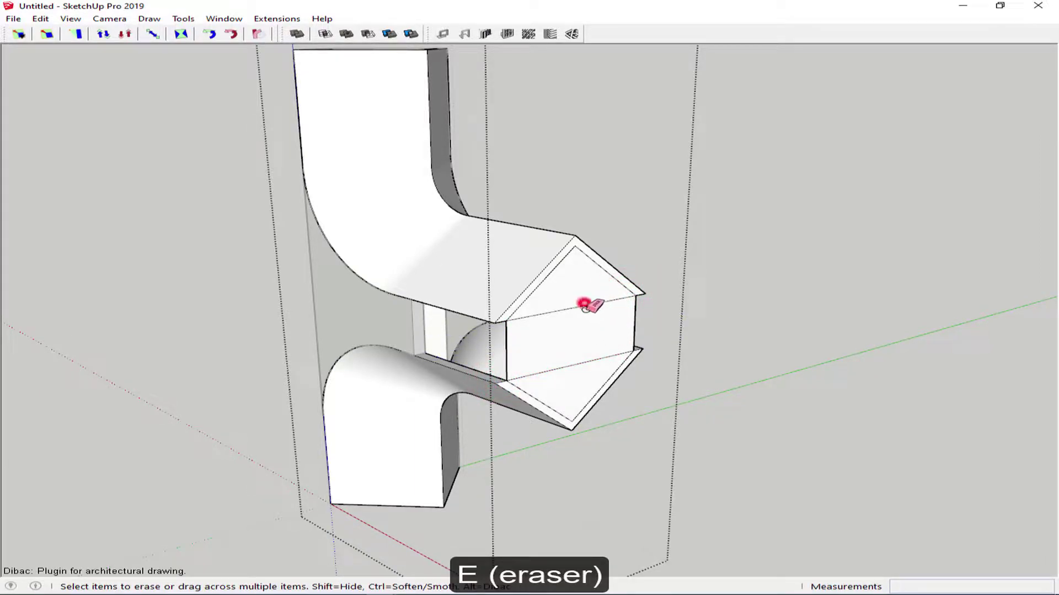
{"action": "left_click", "coordinate": [584, 303]}
{"action": "key", "text": "space"}
{"action": "left_click", "coordinate": [580, 325]}
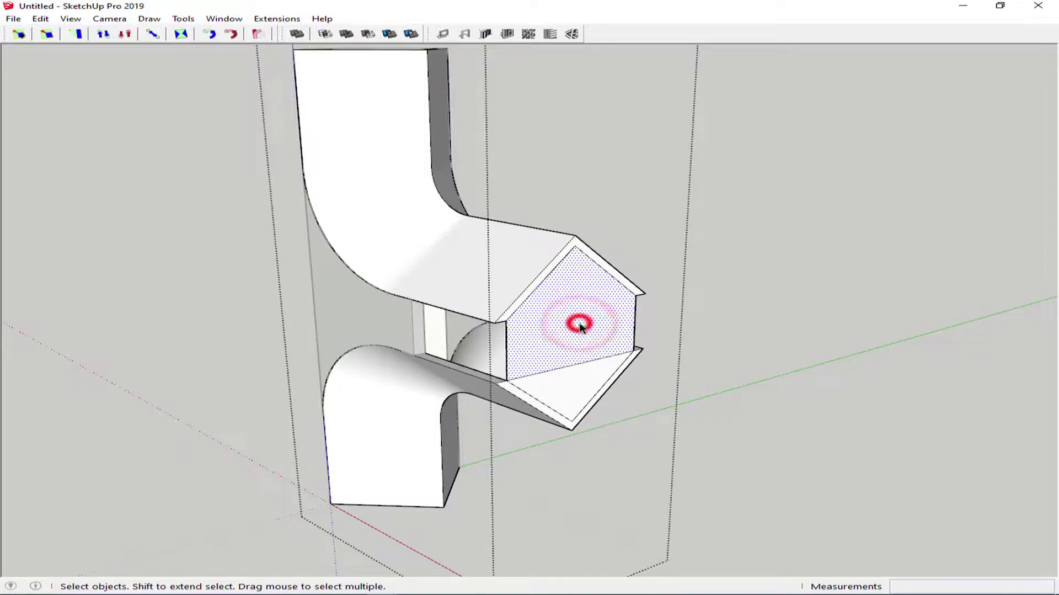
{"action": "key", "text": "ctrl+g"}
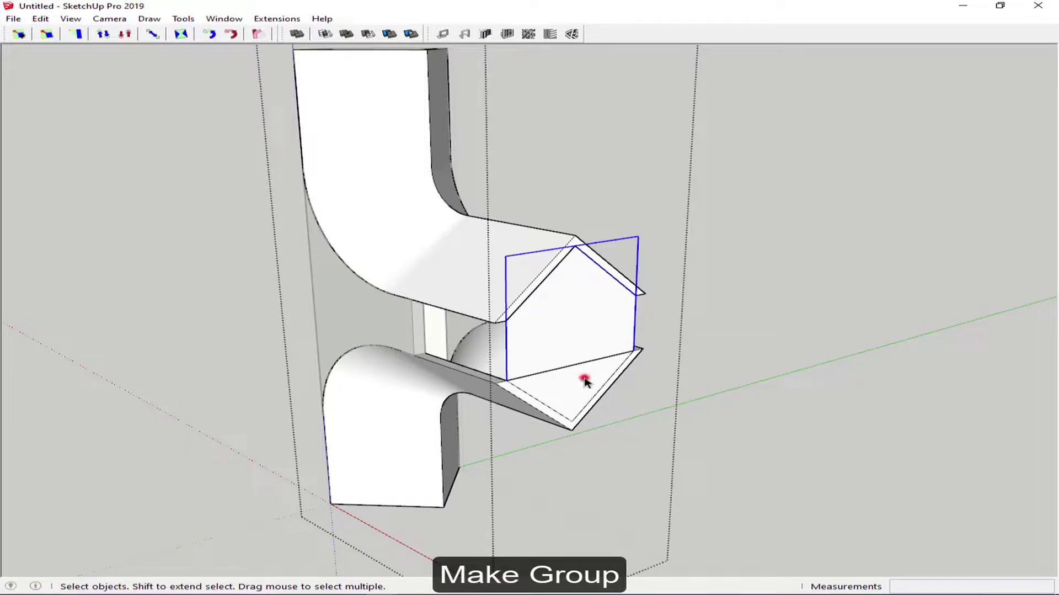
- Group the bay's pentagon end wall and cut it out with Ctrl+X
{"action": "left_click", "coordinate": [585, 380]}
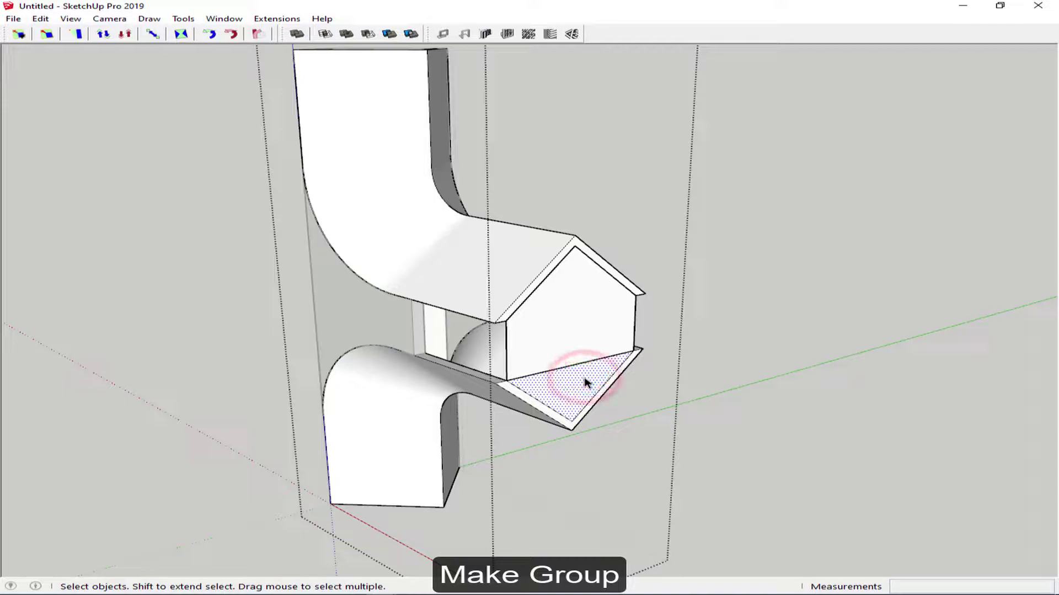
{"action": "key", "text": "ctrl+g"}
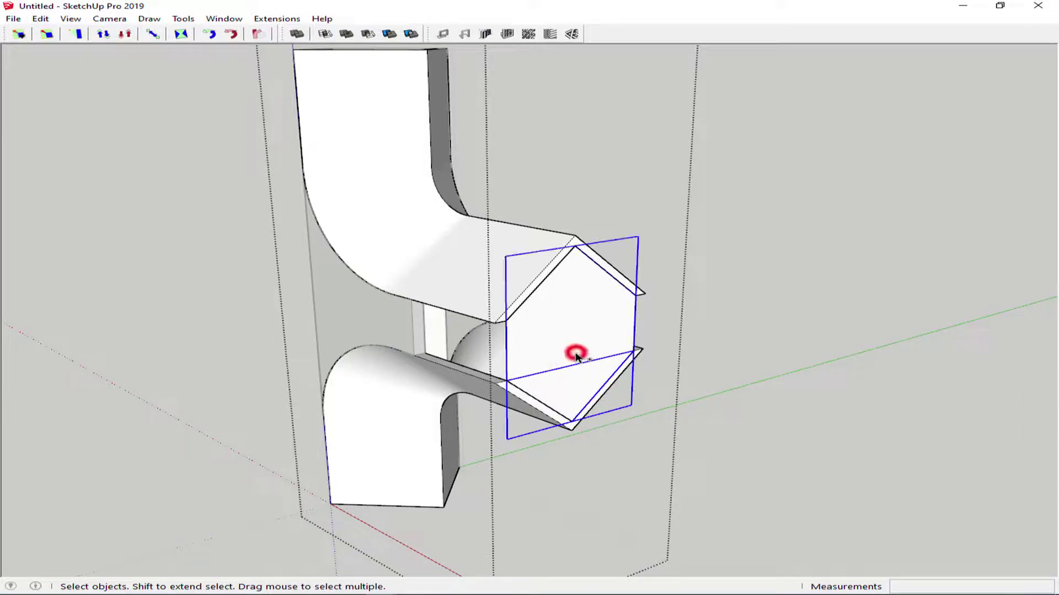
{"action": "key", "text": "ctrl+x"}
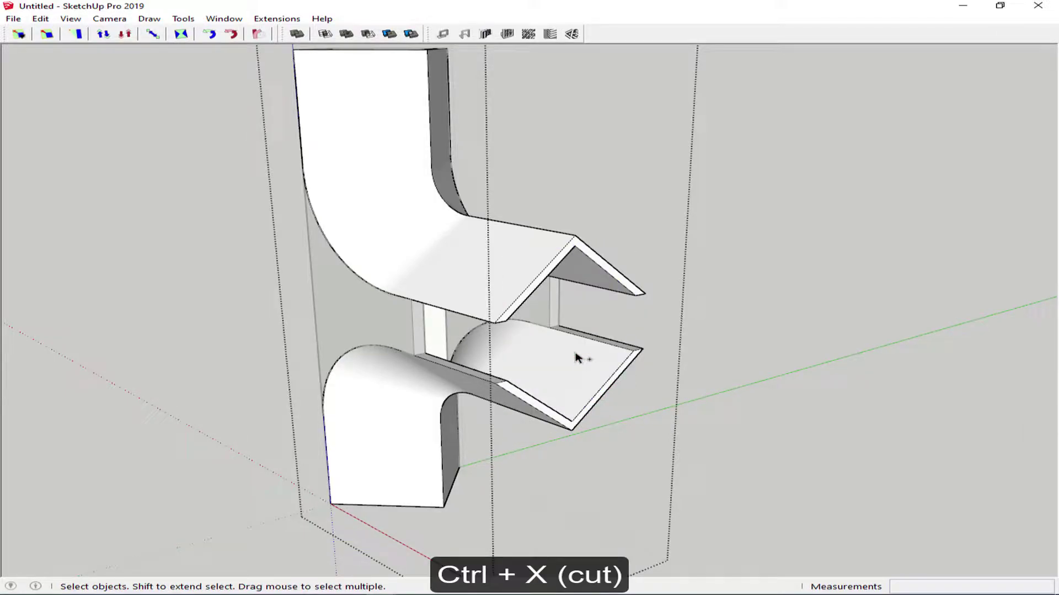
{"action": "key", "text": "Escape"}
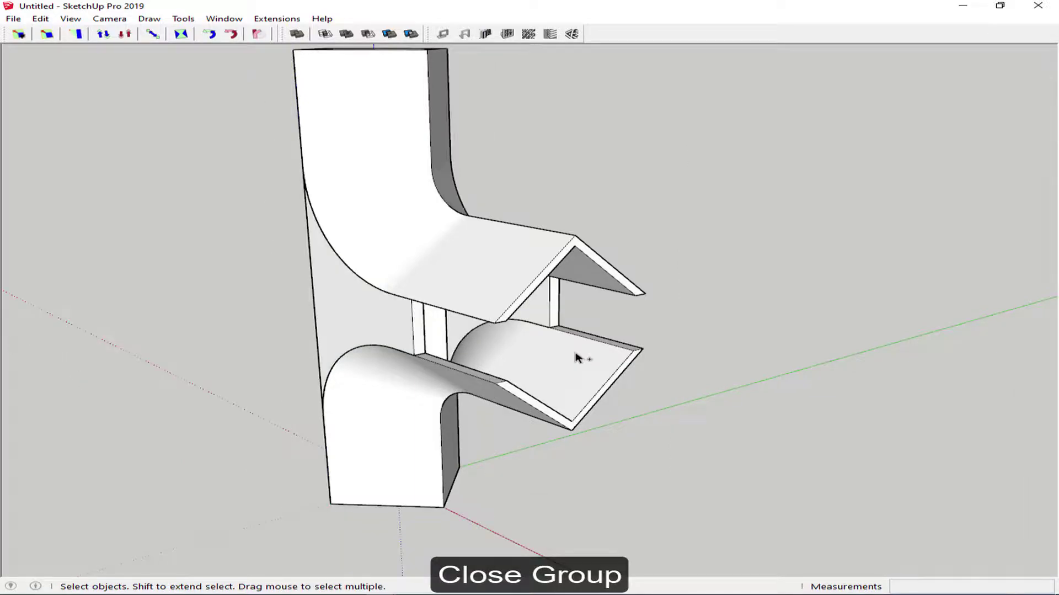
{"action": "scroll", "coordinate": [576, 357], "scroll_direction": "up", "scroll_amount": 2}
{"action": "middle_click_drag", "start_coordinate": [485, 359], "coordinate": [673, 424]}
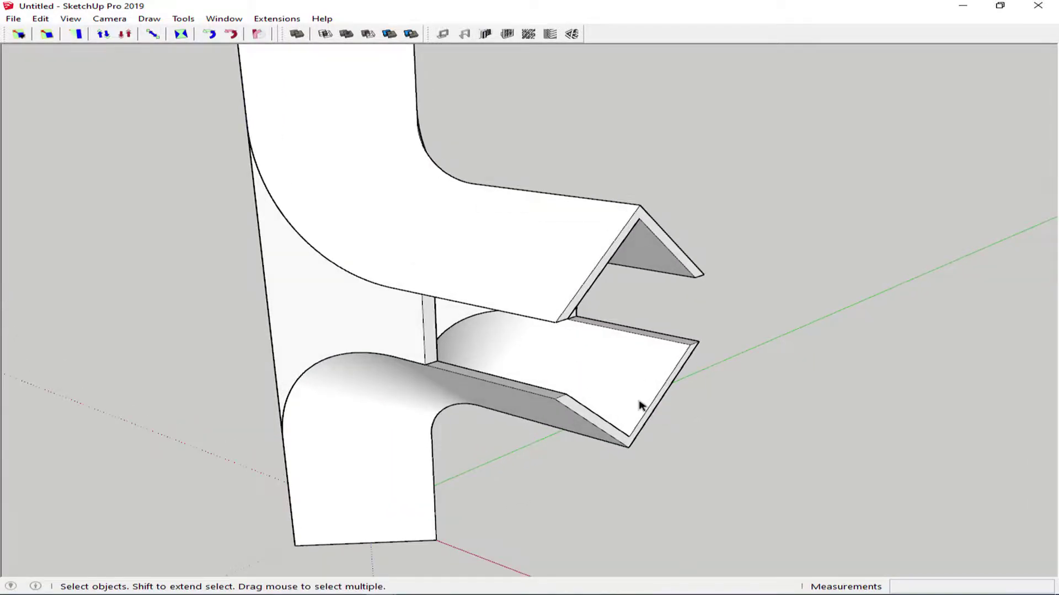
{"action": "mouse_move", "coordinate": [627, 395]}
{"action": "middle_mouse_down"}
{"action": "mouse_move", "coordinate": [610, 336]}
{"action": "mouse_move", "coordinate": [611, 345]}
{"action": "middle_mouse_up"}
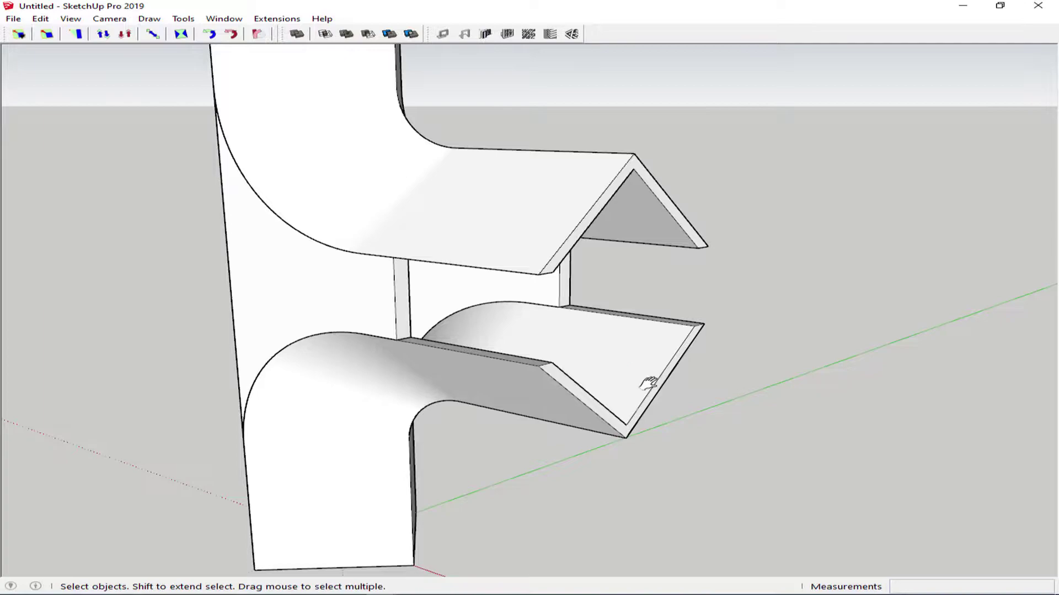
{"action": "mouse_move", "coordinate": [649, 382]}
{"action": "middle_mouse_down", "text": "shift"}
{"action": "mouse_move", "coordinate": [586, 382]}
{"action": "mouse_move", "coordinate": [582, 347]}
{"action": "middle_mouse_up", "text": "shift"}
- Paste the end wall in place and move it 4 m back toward the tower
{"action": "key", "text": "ctrl+shift+v"}
{"action": "scroll", "coordinate": [548, 316], "scroll_direction": "up", "scroll_amount": 2}
{"action": "scroll", "coordinate": [533, 370], "scroll_direction": "up", "scroll_amount": 1}
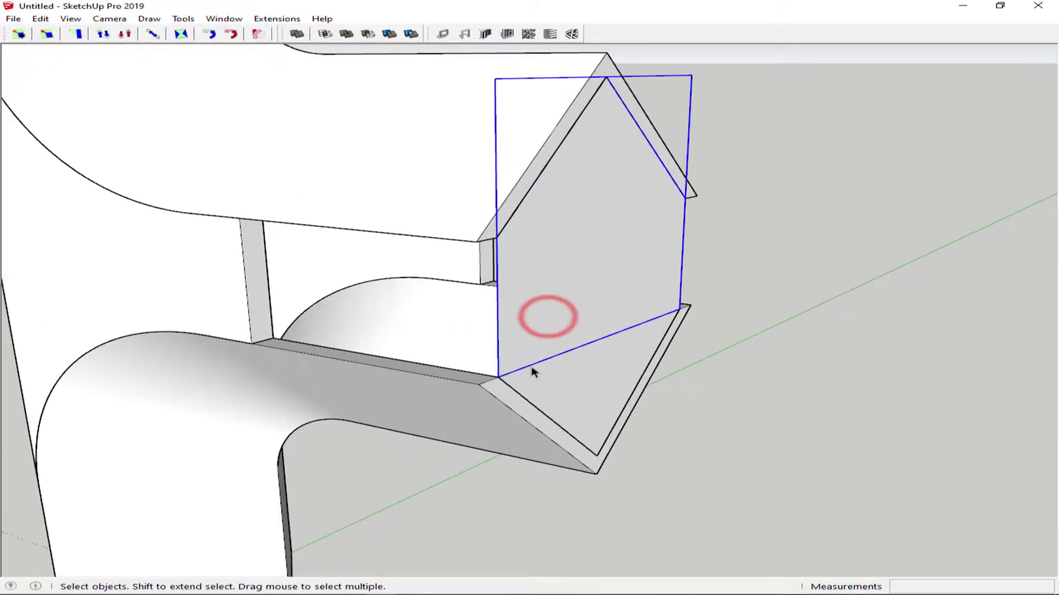
{"action": "key", "text": "m"}
{"action": "left_click", "coordinate": [500, 380]}
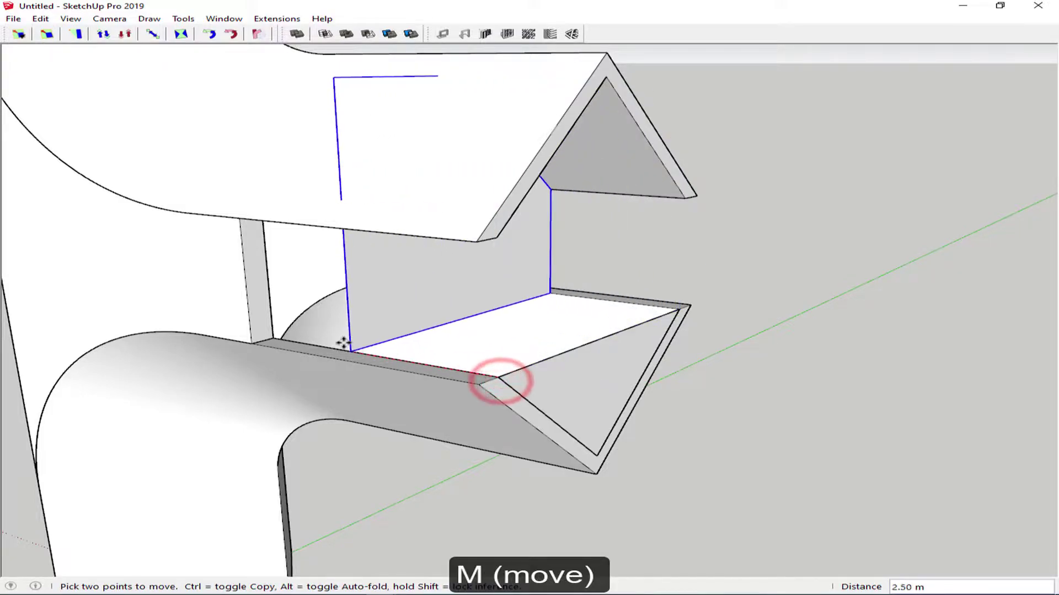
{"action": "left_click", "coordinate": [275, 337]}
{"action": "scroll", "coordinate": [274, 337], "scroll_direction": "down", "scroll_amount": 1}
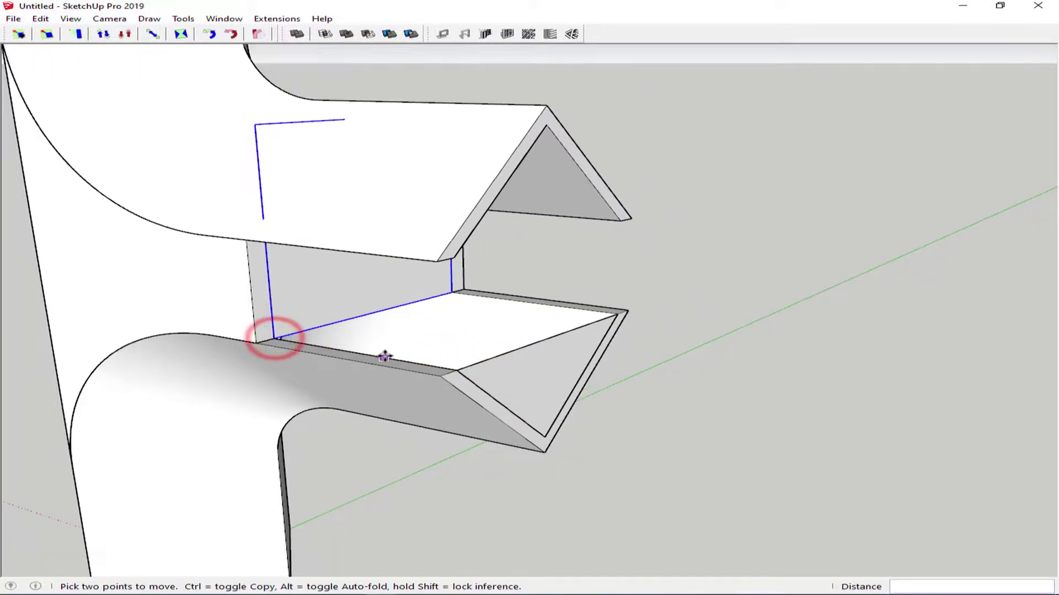
{"action": "mouse_move", "coordinate": [386, 360]}
{"action": "middle_mouse_down"}
{"action": "mouse_move", "coordinate": [470, 373]}
{"action": "mouse_move", "coordinate": [504, 362]}
{"action": "middle_mouse_up"}
{"action": "key", "text": "space"}
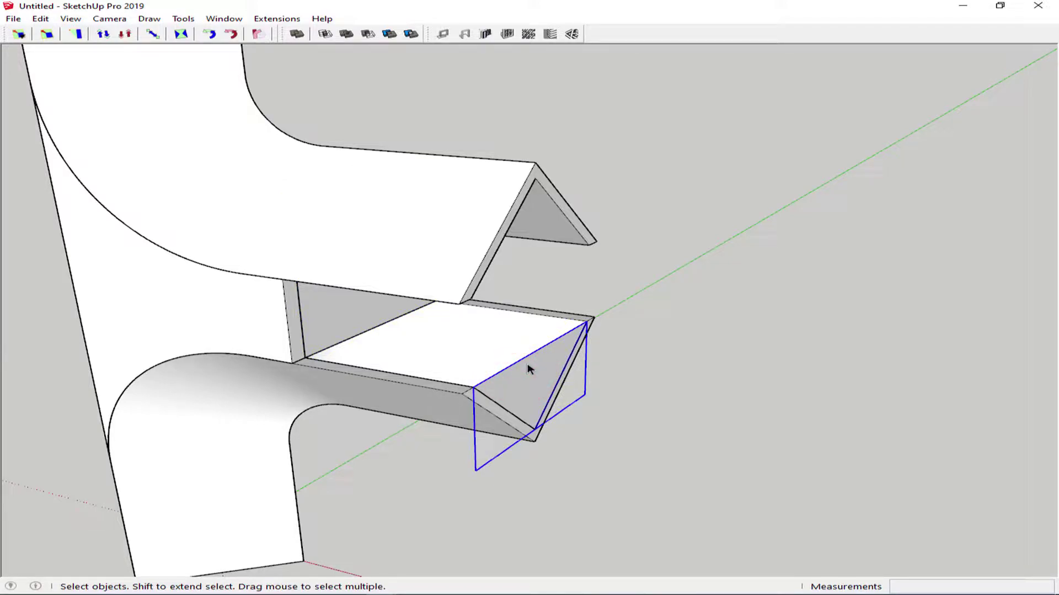
- Inside the floor group, extrude the triangular end face 2 m
{"action": "double_click", "coordinate": [528, 368]}
{"action": "left_click", "coordinate": [527, 369]}
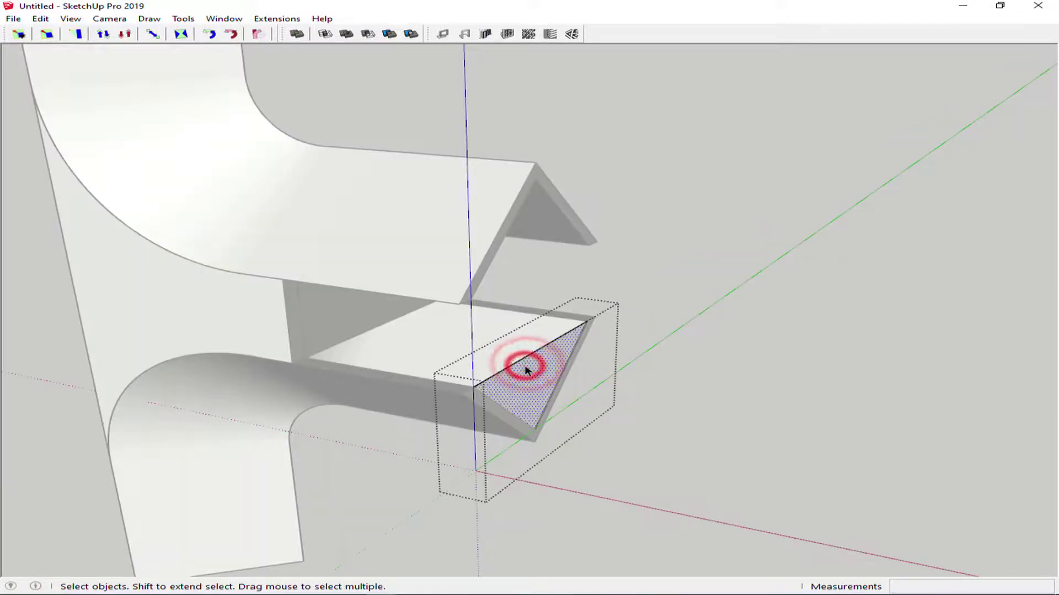
{"action": "key", "text": "p"}
{"action": "left_click", "coordinate": [525, 363]}
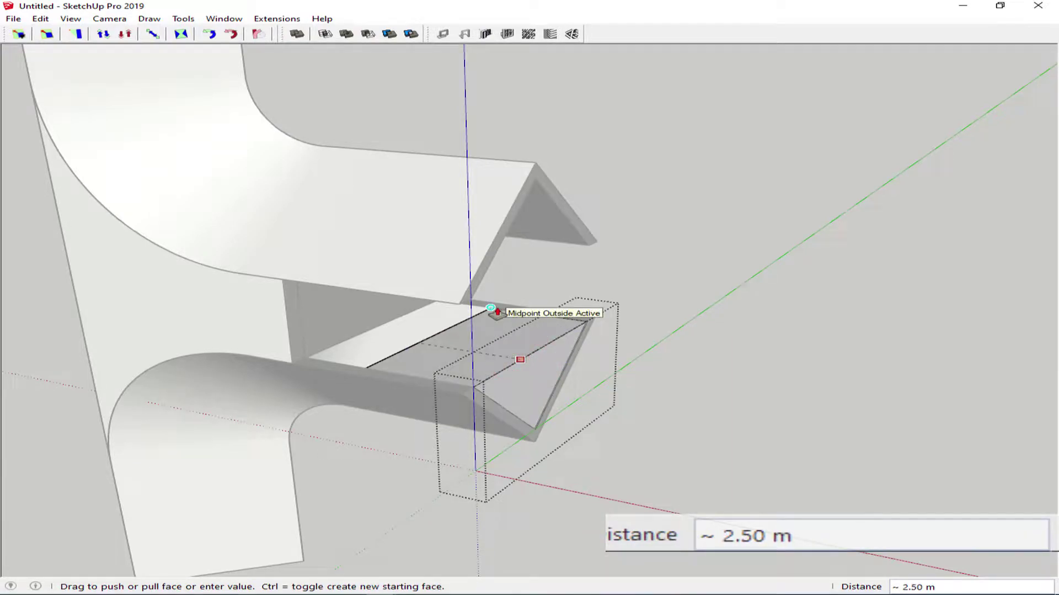
{"action": "type", "text": "2"}
{"action": "key", "text": "Return"}
{"action": "mouse_move", "coordinate": [469, 347]}
{"action": "middle_mouse_down"}
{"action": "mouse_move", "coordinate": [747, 355]}
{"action": "mouse_move", "coordinate": [521, 385]}
{"action": "mouse_move", "coordinate": [464, 358]}
{"action": "middle_mouse_up"}
{"action": "key", "text": "space"}
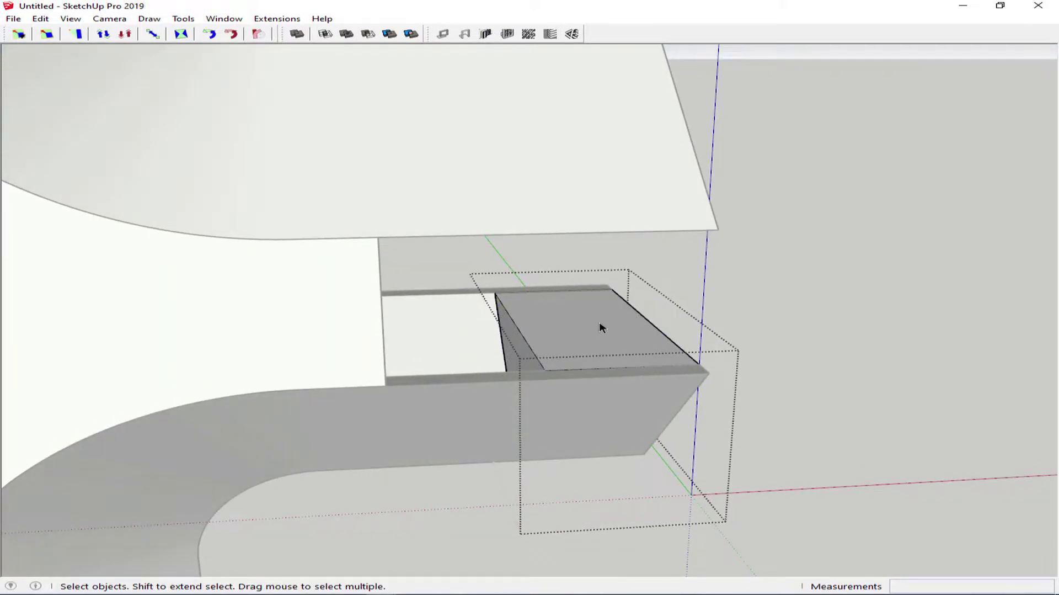
- Delete the block's top, front and back faces, leaving only the two triangular ends
{"action": "left_click", "coordinate": [600, 323]}
{"action": "key", "text": "Delete"}
{"action": "mouse_move", "coordinate": [627, 350]}
{"action": "middle_mouse_down"}
{"action": "mouse_move", "coordinate": [508, 374]}
{"action": "mouse_move", "coordinate": [561, 353]}
{"action": "mouse_move", "coordinate": [549, 324]}
{"action": "middle_mouse_up"}
{"action": "key", "text": "ctrl+h"}
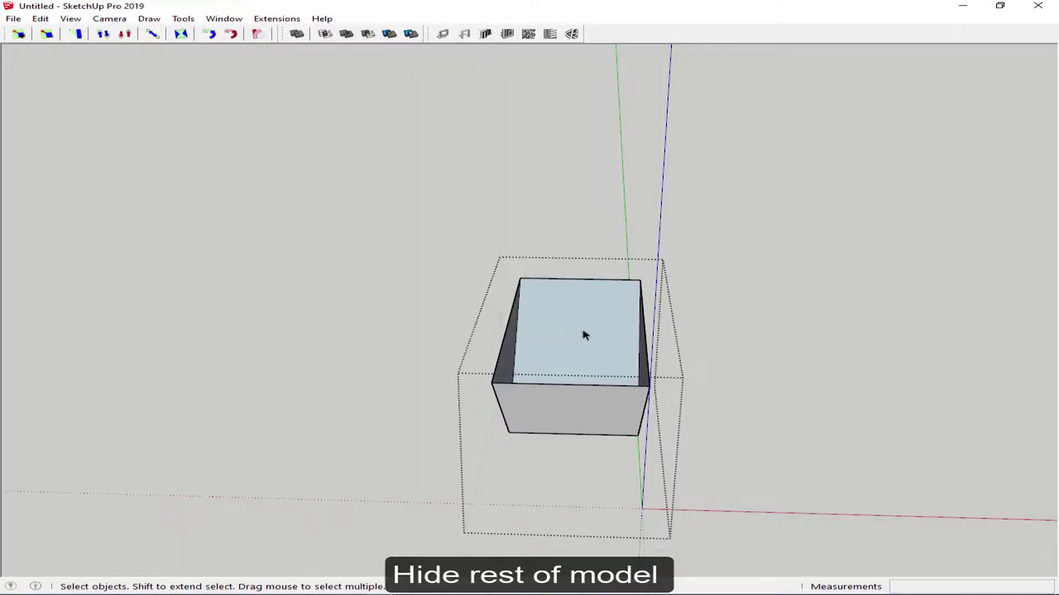
{"action": "left_click", "coordinate": [572, 421]}
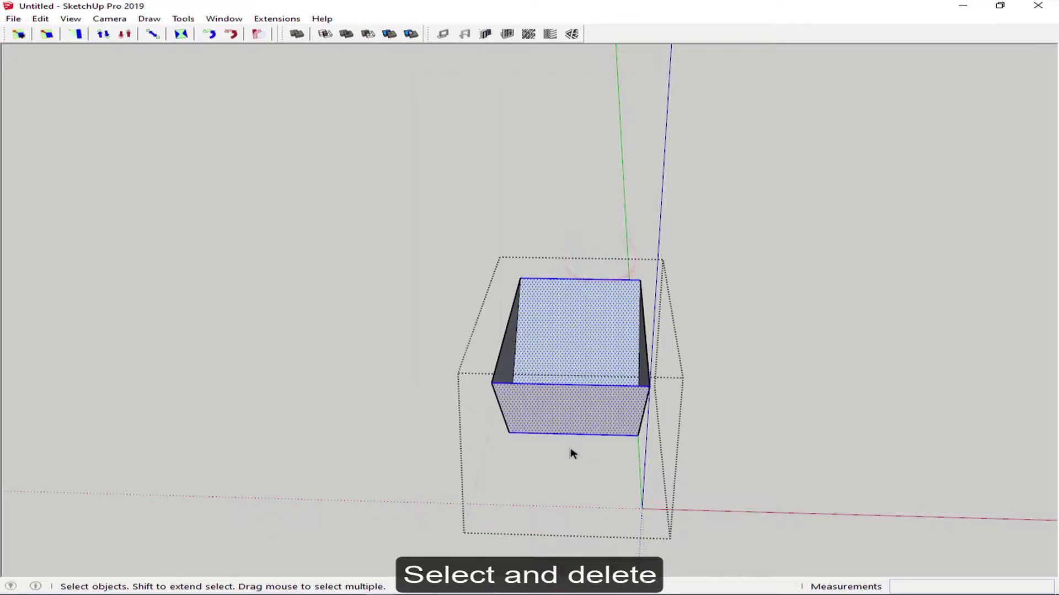
{"action": "key", "text": "Delete"}
{"action": "middle_click_drag", "start_coordinate": [601, 386], "coordinate": [481, 380]}
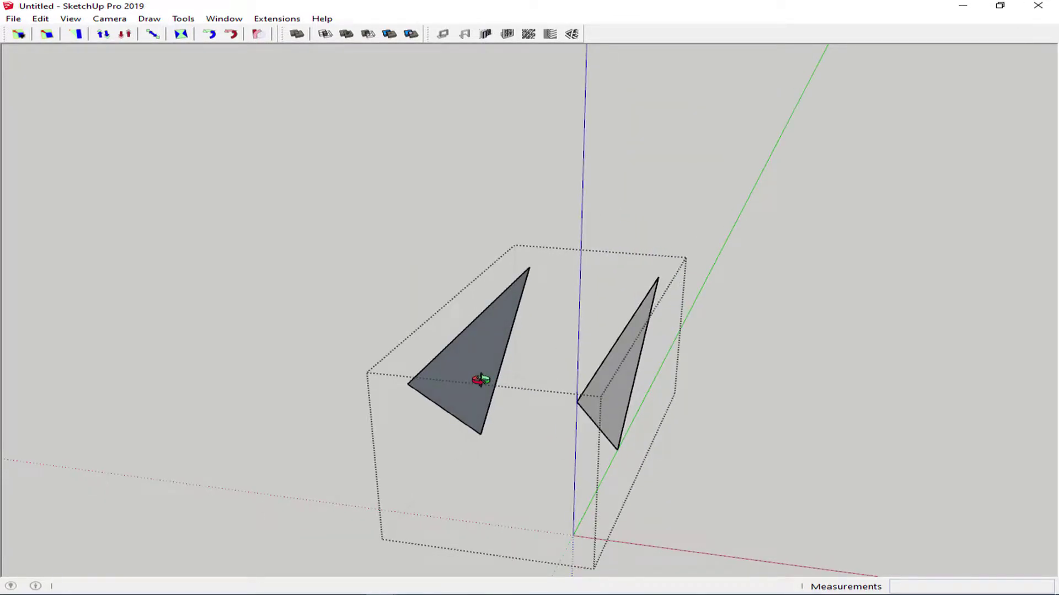
- Push/Pull the left triangle out 2 m and close the floor group
{"action": "key", "text": "p"}
{"action": "left_click_drag", "start_coordinate": [472, 340], "coordinate": [324, 335]}
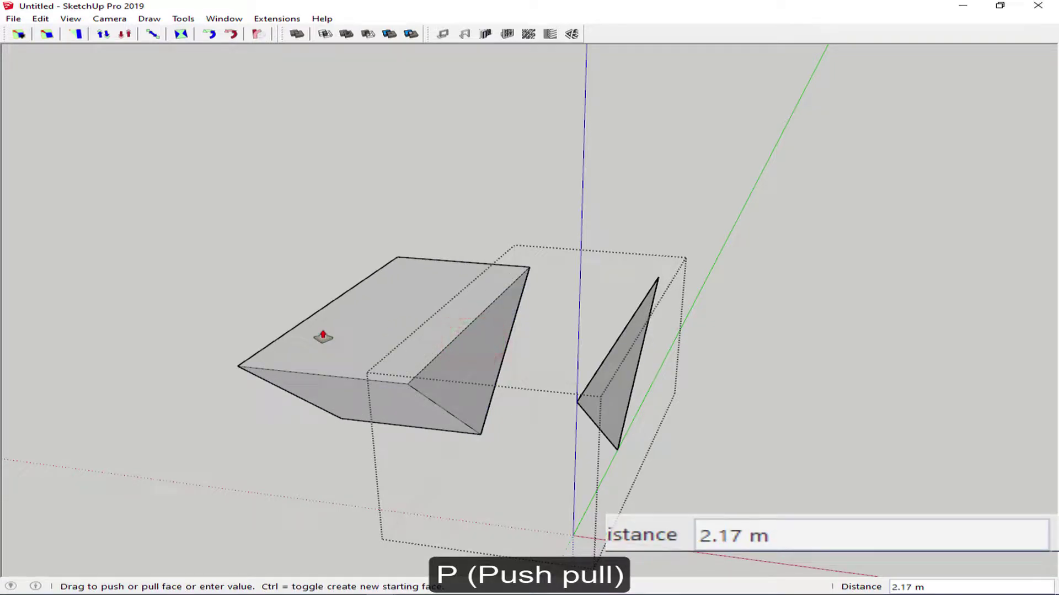
{"action": "type", "text": "2"}
{"action": "key", "text": "Return"}
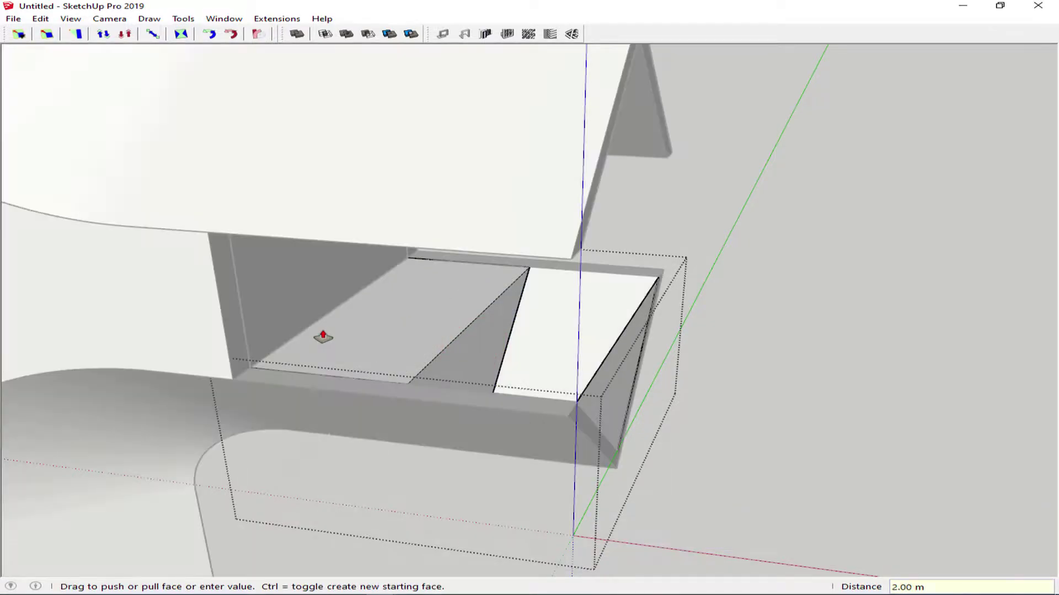
{"action": "scroll", "coordinate": [323, 336], "scroll_direction": "down", "scroll_amount": 3}
{"action": "middle_click_drag", "start_coordinate": [402, 359], "coordinate": [462, 349]}
{"action": "key", "text": "space"}
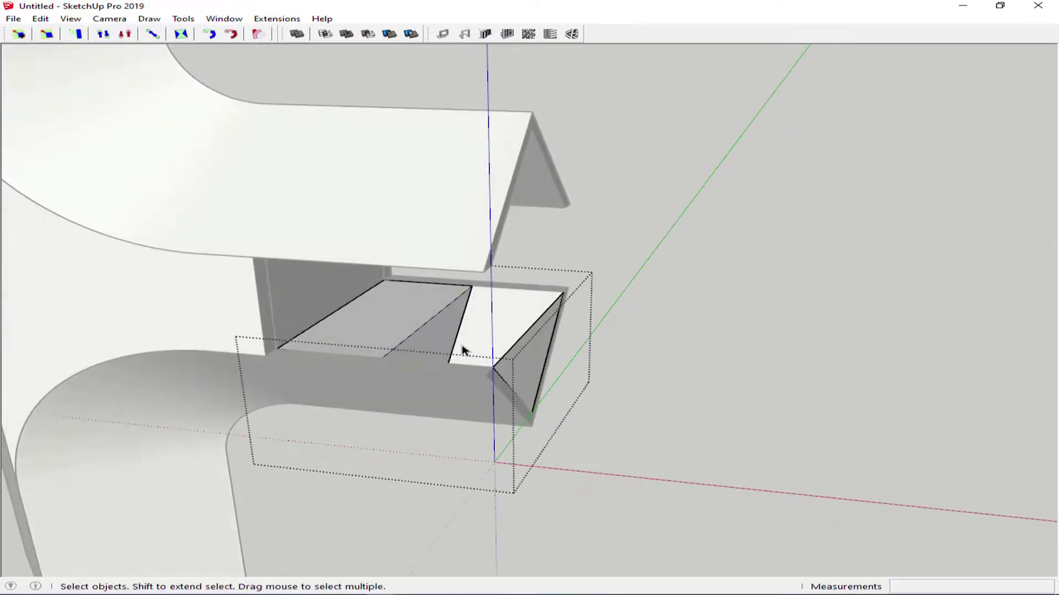
{"action": "scroll", "coordinate": [541, 347], "scroll_direction": "up", "scroll_amount": 2}
{"action": "left_click", "coordinate": [538, 346]}
{"action": "key", "text": "Escape"}
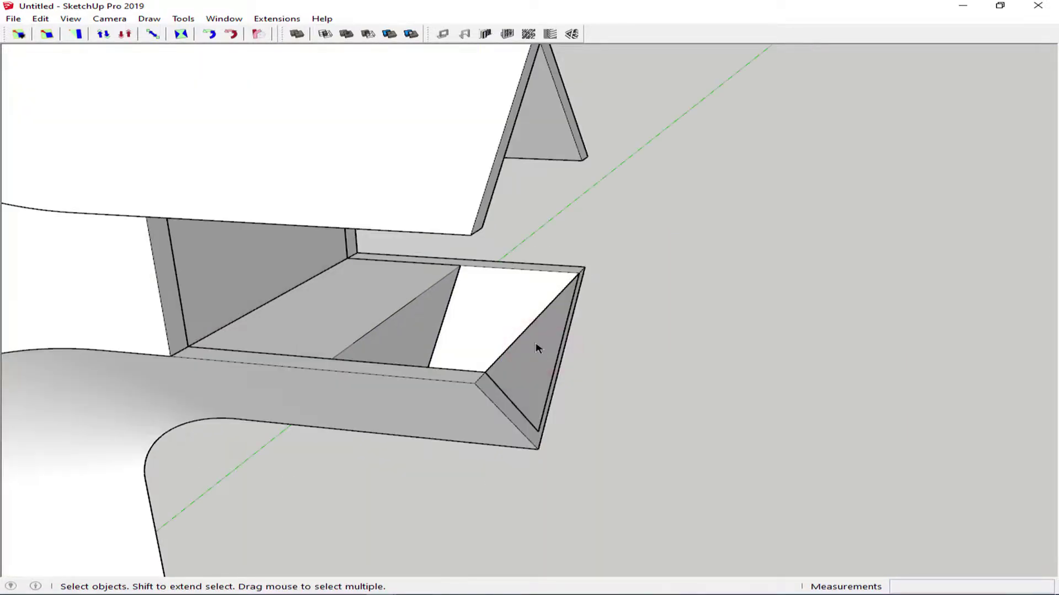
{"action": "left_click", "coordinate": [538, 346]}
{"action": "middle_click_drag", "start_coordinate": [538, 347], "coordinate": [492, 355]}
{"action": "key", "text": "r"}
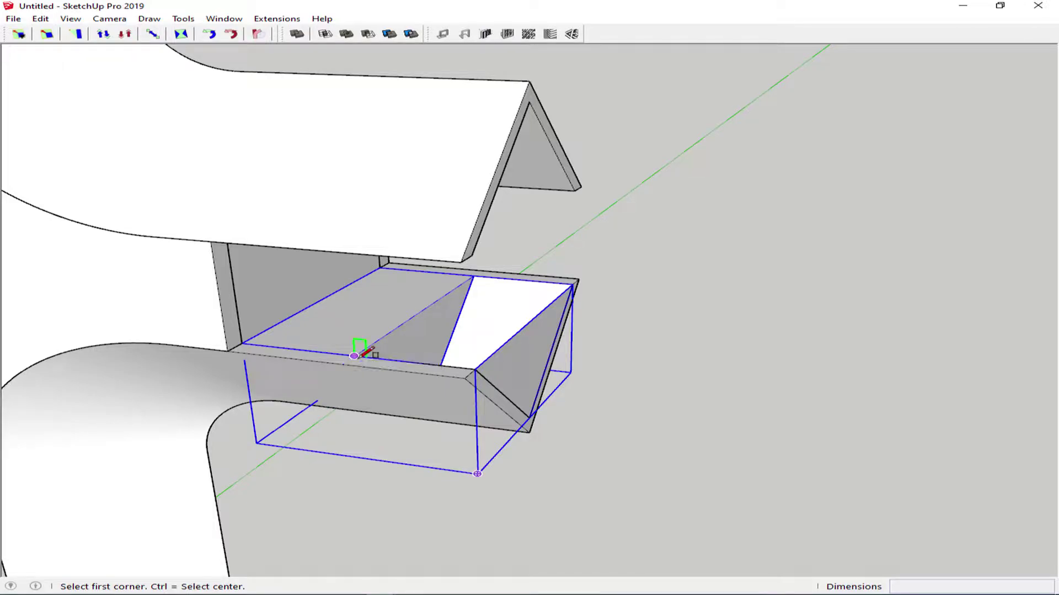
- Draw a 2 m by 2.5 m rectangle inside the bay and push it 0.05 m thick
{"action": "left_click", "coordinate": [354, 355]}
{"action": "middle_click_drag", "start_coordinate": [355, 356], "coordinate": [355, 359]}
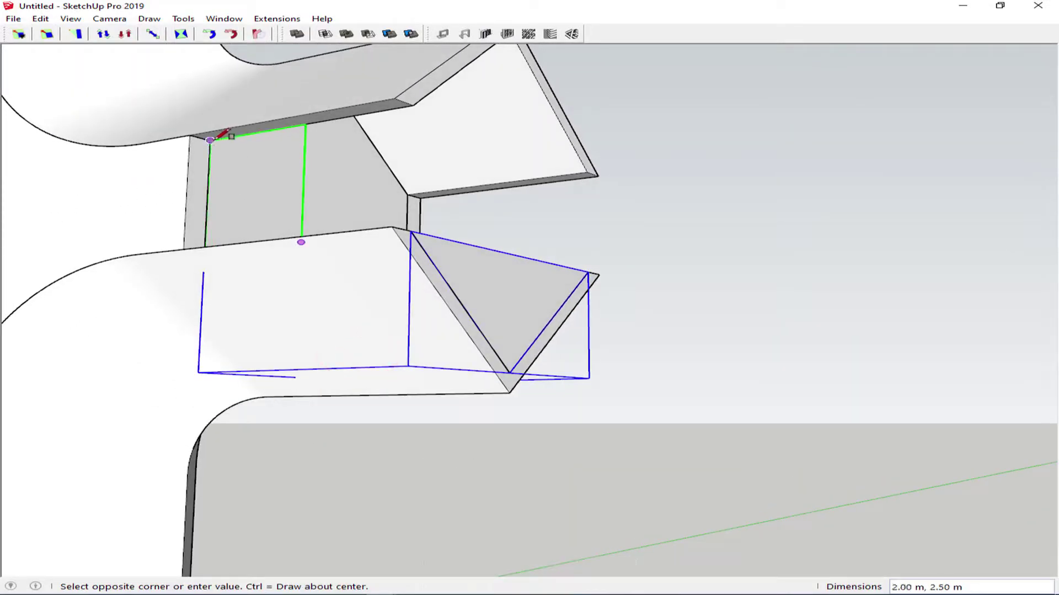
{"action": "left_click", "coordinate": [210, 140]}
{"action": "mouse_move", "coordinate": [308, 160]}
{"action": "middle_mouse_down"}
{"action": "mouse_move", "coordinate": [245, 297]}
{"action": "mouse_move", "coordinate": [274, 298]}
{"action": "mouse_move", "coordinate": [267, 325]}
{"action": "mouse_move", "coordinate": [243, 325]}
{"action": "middle_mouse_up"}
{"action": "key", "text": "p"}
{"action": "left_click", "coordinate": [260, 312]}
{"action": "scroll", "coordinate": [244, 325], "scroll_direction": "up", "scroll_amount": 3}
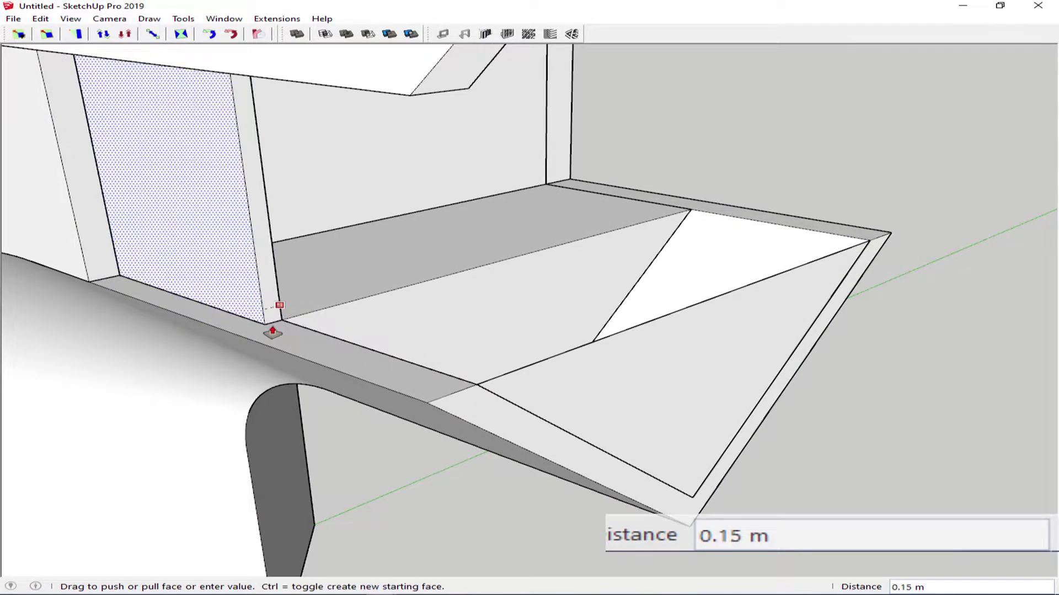
{"action": "key", "text": "Return"}
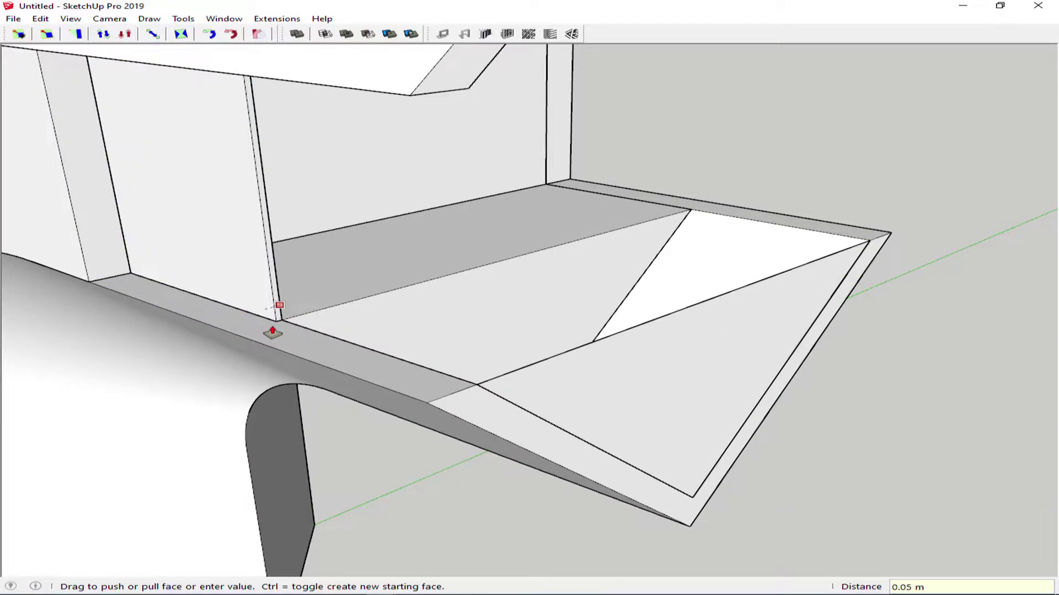
{"action": "key", "text": "space"}
- Make the panel a component and copy it to the bay's opposite side
{"action": "double_click", "coordinate": [258, 277]}
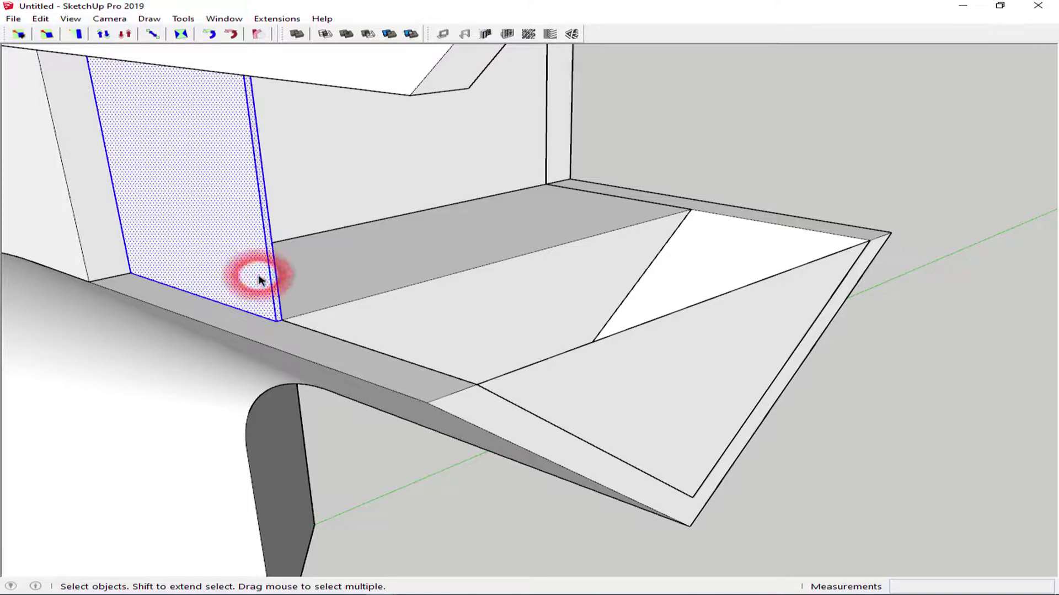
{"action": "key", "text": "g"}
{"action": "key", "text": "Return"}
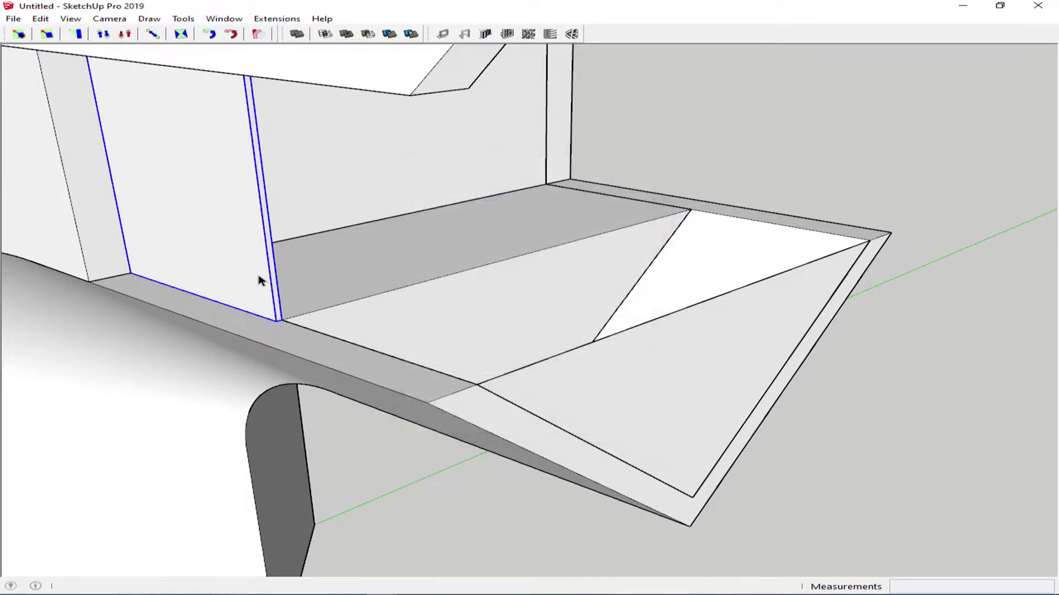
{"action": "key", "text": "m"}
{"action": "key", "text": "ctrl"}
{"action": "left_click", "coordinate": [277, 321]}
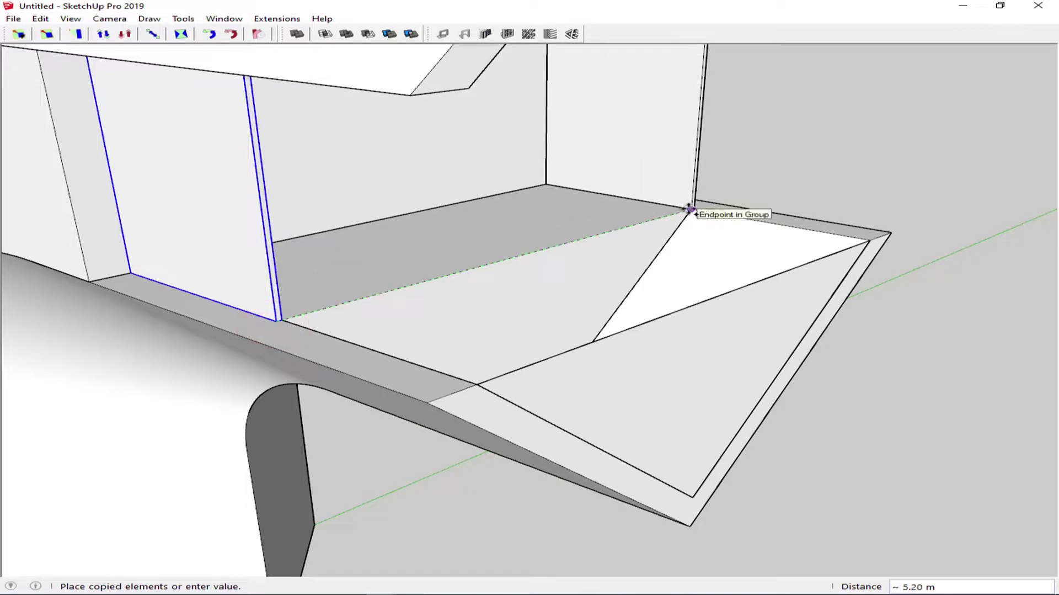
{"action": "left_click", "coordinate": [690, 209]}
{"action": "scroll", "coordinate": [690, 209], "scroll_direction": "down", "scroll_amount": 5}
{"action": "scroll", "coordinate": [664, 236], "scroll_direction": "down", "scroll_amount": 3}
{"action": "mouse_move", "coordinate": [664, 236]}
{"action": "middle_mouse_down"}
{"action": "mouse_move", "coordinate": [324, 208]}
{"action": "mouse_move", "coordinate": [670, 220]}
{"action": "mouse_move", "coordinate": [681, 236]}
{"action": "mouse_move", "coordinate": [610, 229]}
{"action": "mouse_move", "coordinate": [551, 351]}
{"action": "mouse_move", "coordinate": [621, 373]}
{"action": "middle_mouse_up"}
{"action": "scroll", "coordinate": [631, 407], "scroll_direction": "up", "scroll_amount": 3}
- Group the floor's triangular face, cut it, and paste it back in place
{"action": "scroll", "coordinate": [631, 415], "scroll_direction": "up", "scroll_amount": 2}
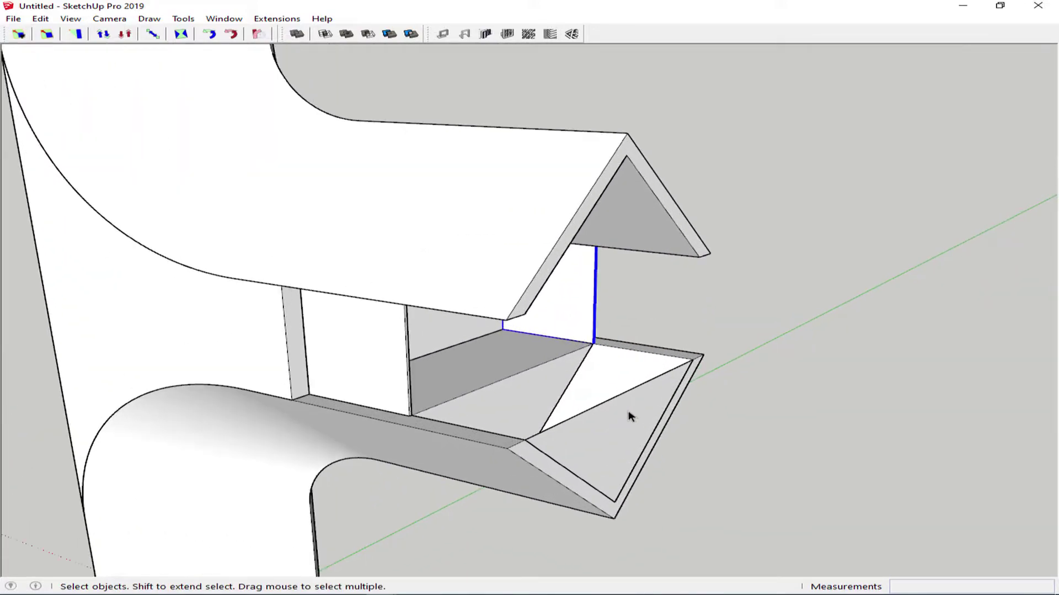
{"action": "double_click", "coordinate": [629, 414]}
{"action": "left_click", "coordinate": [626, 418]}
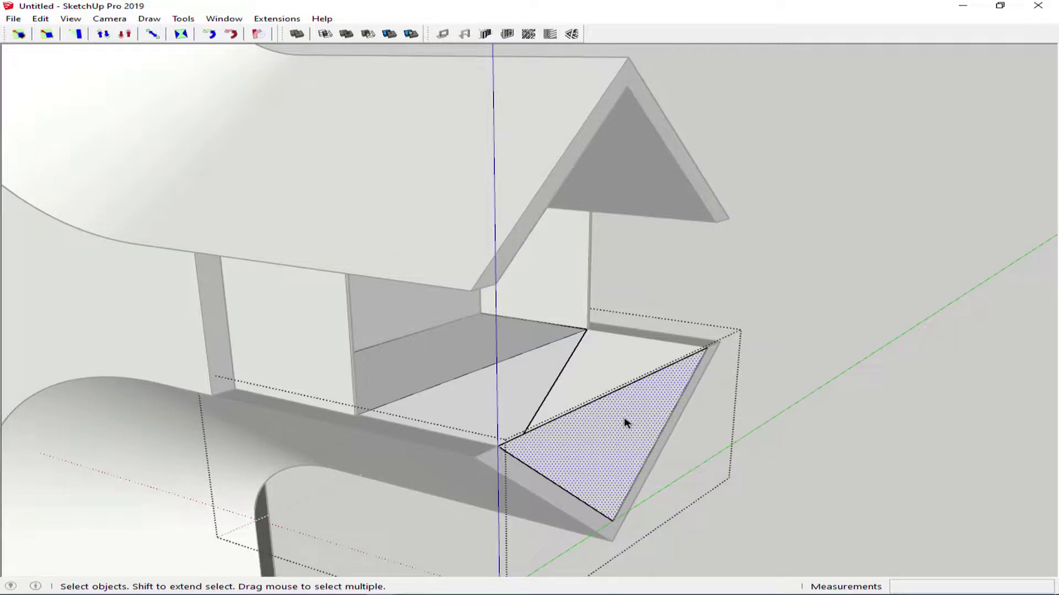
{"action": "key", "text": "g"}
{"action": "key", "text": "ctrl+x"}
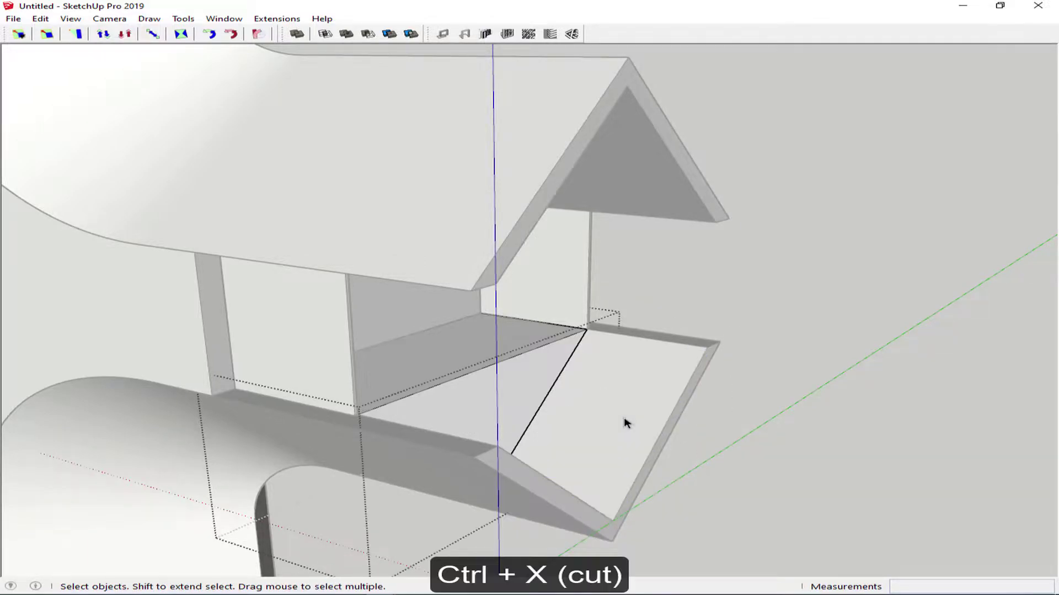
{"action": "left_click", "coordinate": [625, 422]}
{"action": "left_click", "coordinate": [346, 363]}
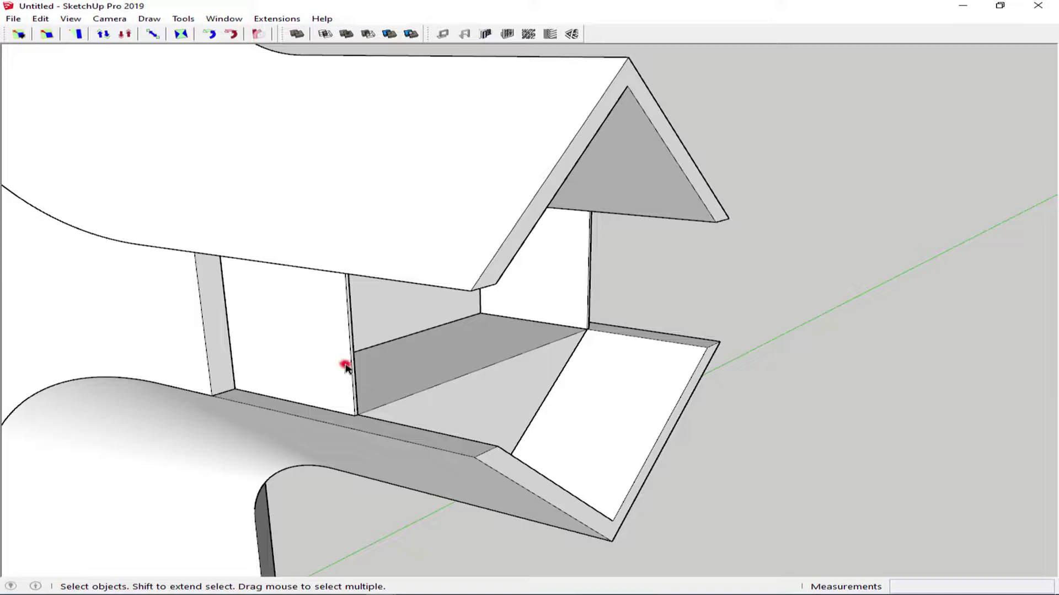
{"action": "key", "text": "ctrl+shift+v"}
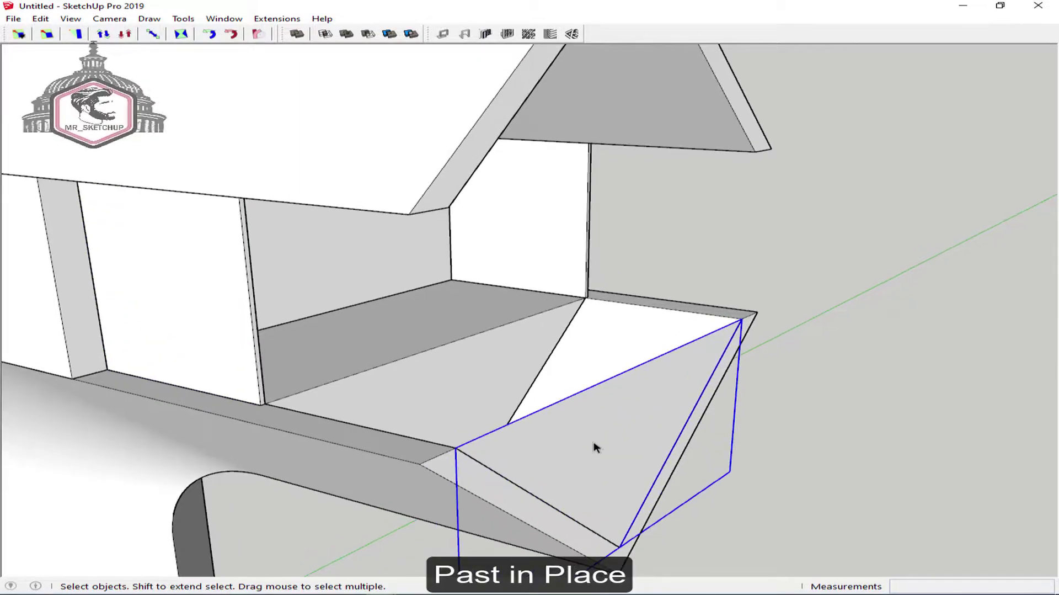
- Push/Pull the pasted triangle inside its group to give the ledge thickness
{"action": "scroll", "coordinate": [591, 445], "scroll_direction": "up", "scroll_amount": 2}
{"action": "double_click", "coordinate": [603, 421]}
{"action": "left_click", "coordinate": [579, 414]}
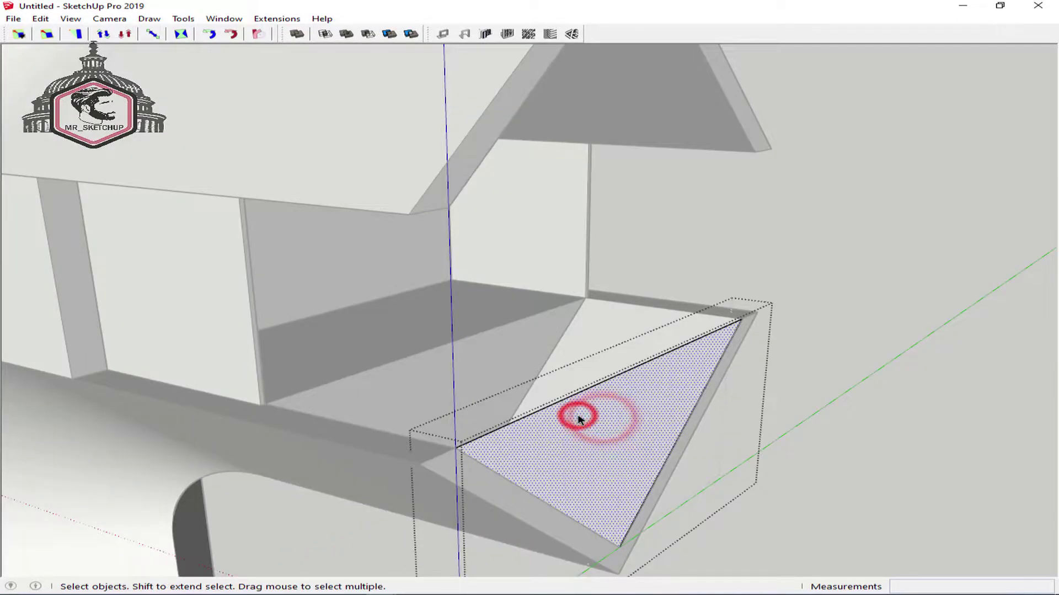
{"action": "key", "text": "p"}
{"action": "left_click", "coordinate": [578, 415]}
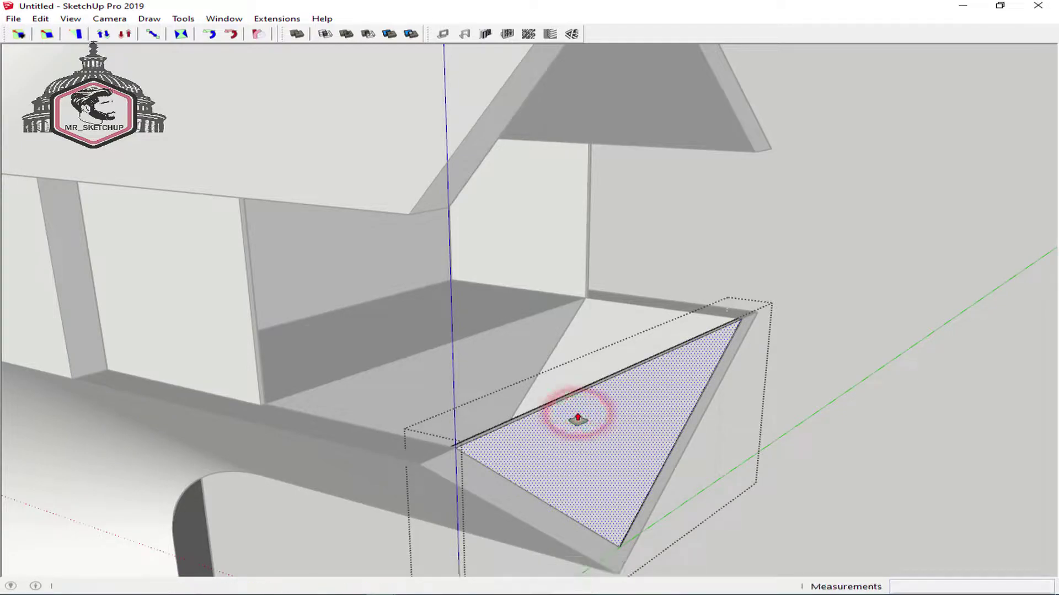
{"action": "key", "text": "space"}
{"action": "scroll", "coordinate": [578, 420], "scroll_direction": "down", "scroll_amount": 5}
{"action": "mouse_move", "coordinate": [584, 449]}
{"action": "middle_mouse_down"}
{"action": "mouse_move", "coordinate": [603, 375]}
{"action": "mouse_move", "coordinate": [592, 374]}
{"action": "middle_mouse_up"}
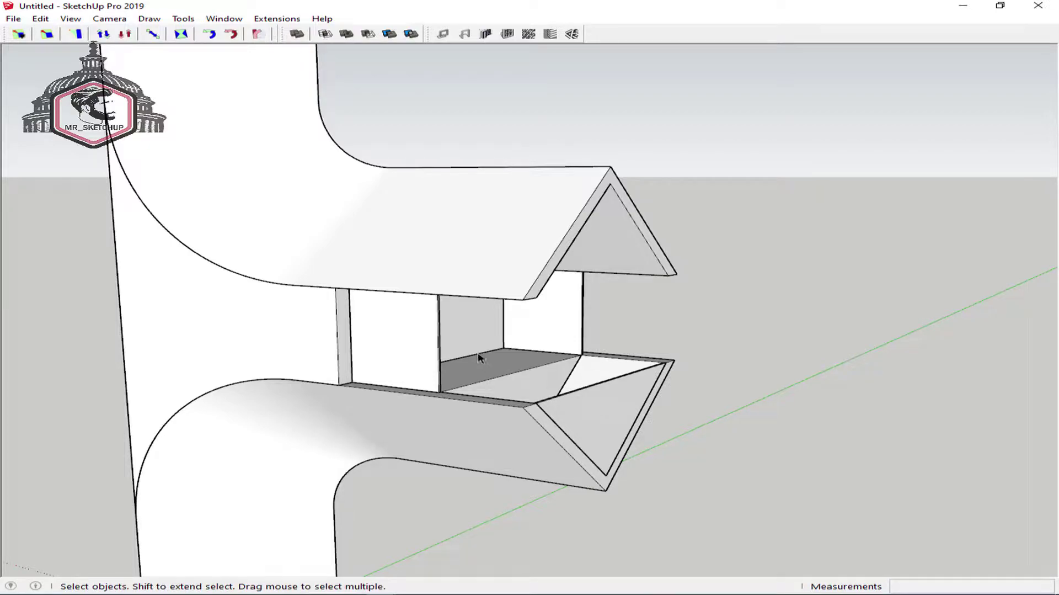
{"action": "mouse_move", "coordinate": [479, 357]}
{"action": "middle_mouse_down"}
{"action": "mouse_move", "coordinate": [227, 347]}
{"action": "mouse_move", "coordinate": [473, 342]}
{"action": "mouse_move", "coordinate": [462, 309]}
{"action": "middle_mouse_up"}
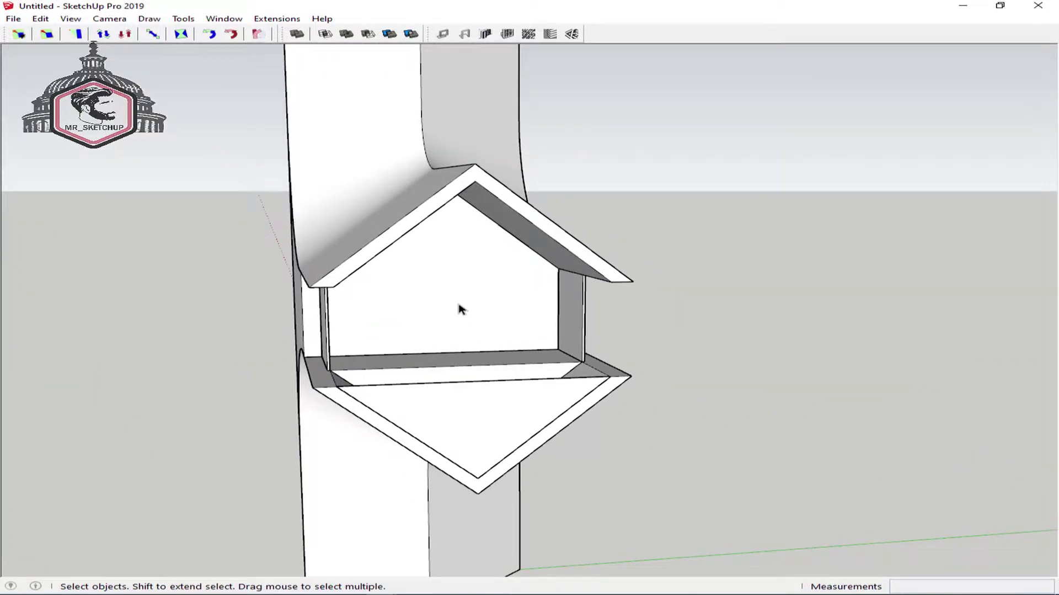
- Select the bay's front face and create a 3 × 3 window frame with the 1001bit Panel Divider
{"action": "left_click", "coordinate": [461, 307]}
{"action": "scroll", "coordinate": [458, 300], "scroll_direction": "up", "scroll_amount": 3}
{"action": "double_click", "coordinate": [454, 286]}
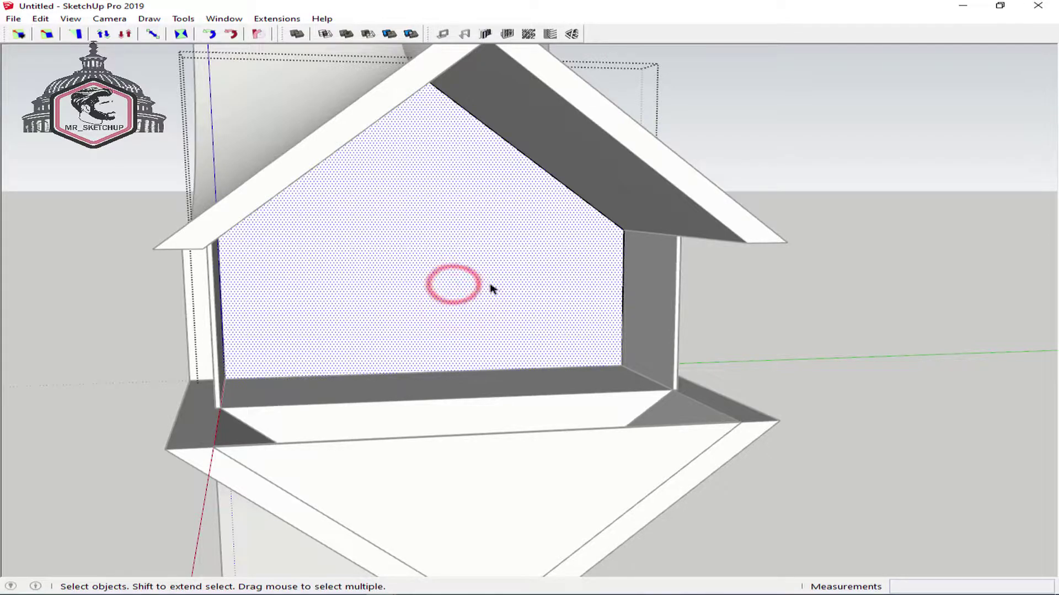
{"action": "mouse_move", "coordinate": [491, 287]}
{"action": "middle_mouse_down"}
{"action": "mouse_move", "coordinate": [425, 302]}
{"action": "mouse_move", "coordinate": [425, 331]}
{"action": "middle_mouse_up"}
{"action": "scroll", "coordinate": [425, 331], "scroll_direction": "up", "scroll_amount": 1}
{"action": "scroll", "coordinate": [424, 331], "scroll_direction": "down", "scroll_amount": 1}
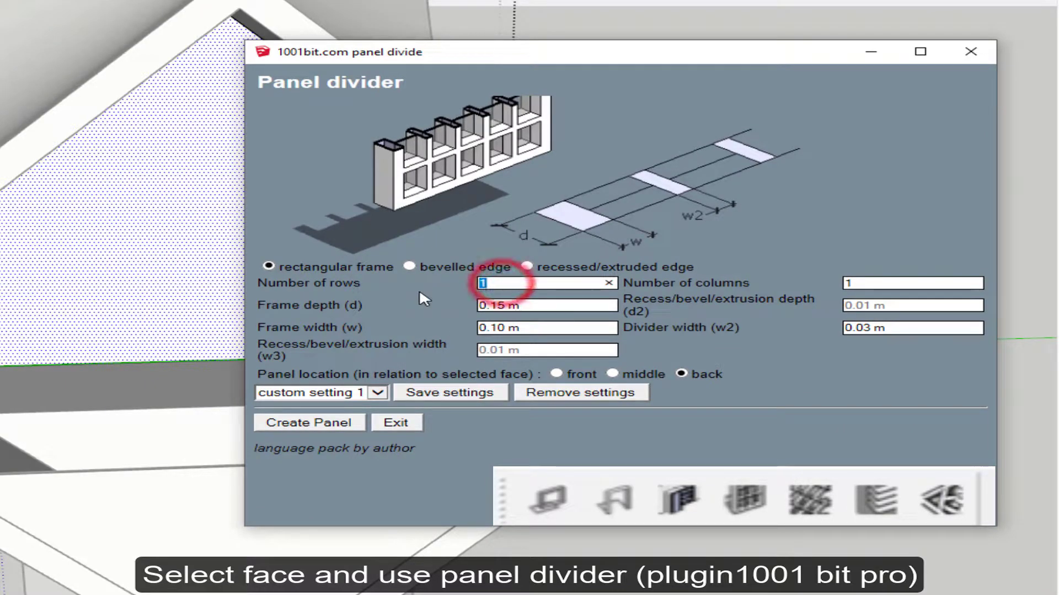
{"action": "type", "text": "3"}
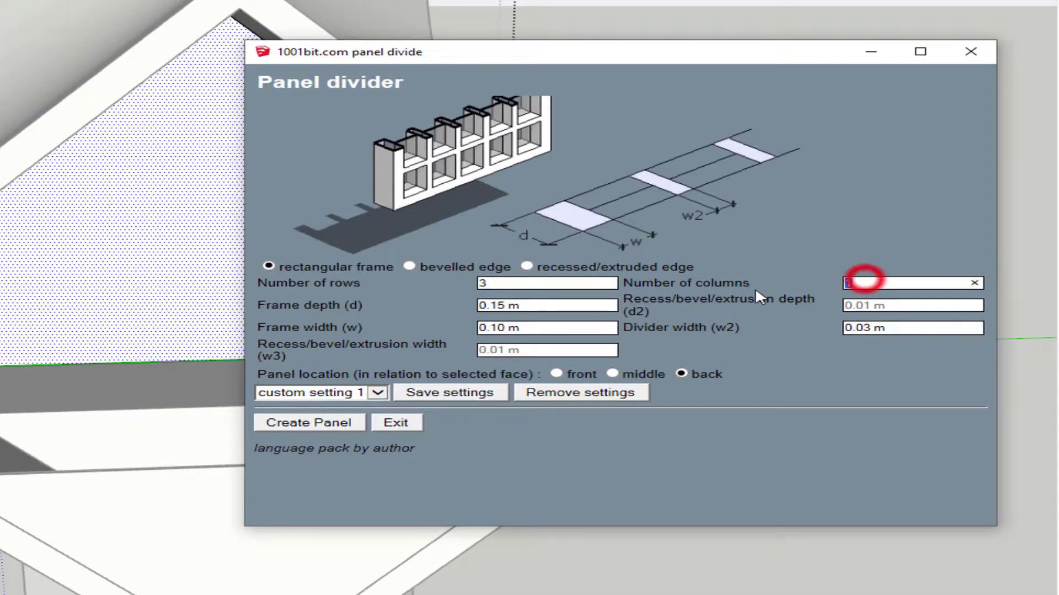
{"action": "type", "text": "3"}
{"action": "left_click", "coordinate": [310, 423]}
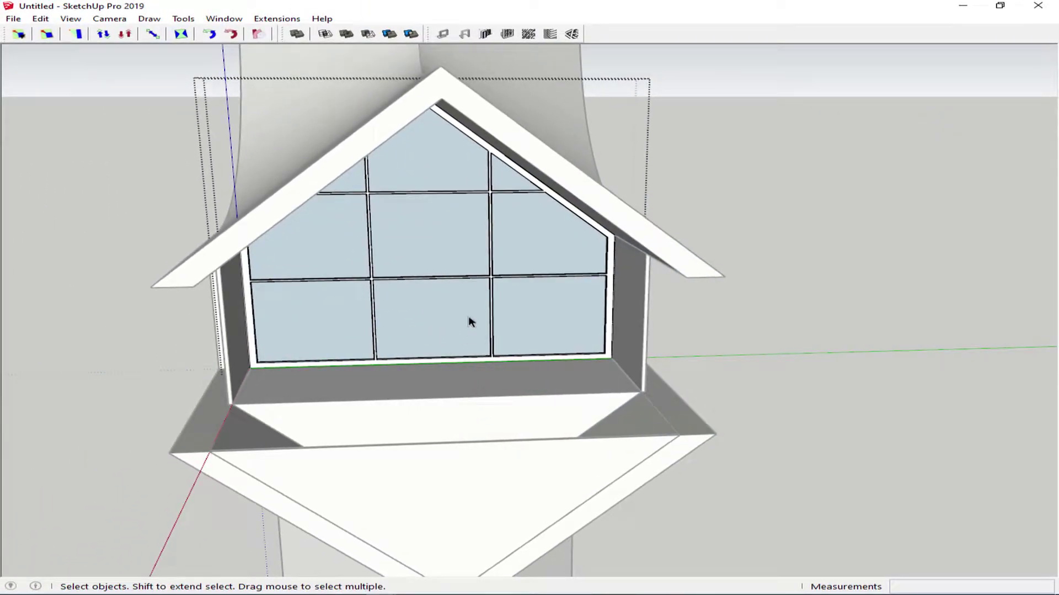
- Reverse the window panel's faces and paint the panes Translucent Glass Gray
{"action": "double_click", "coordinate": [452, 312]}
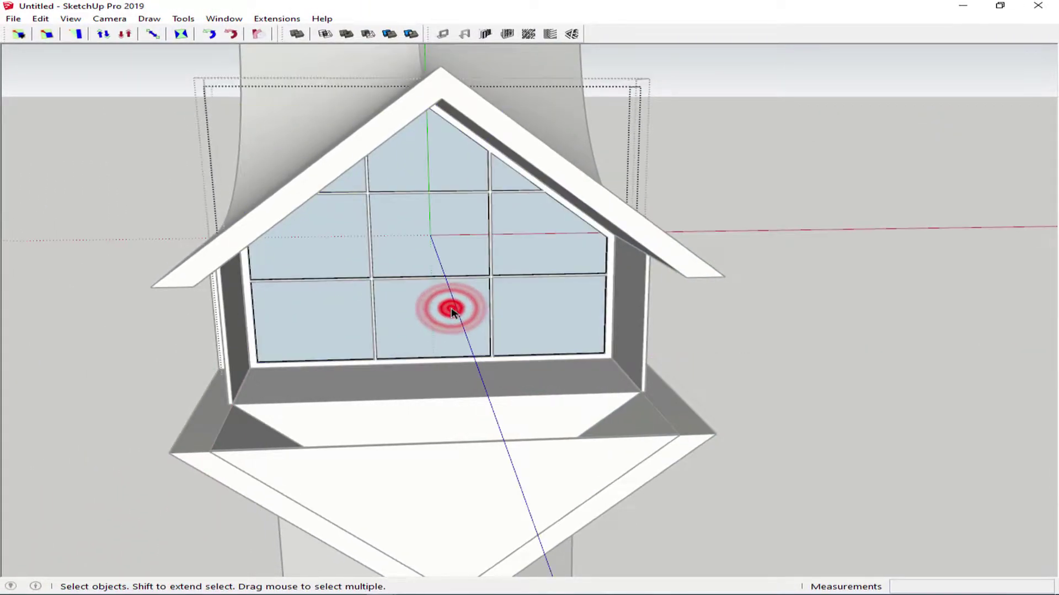
{"action": "key", "text": "ctrl+a"}
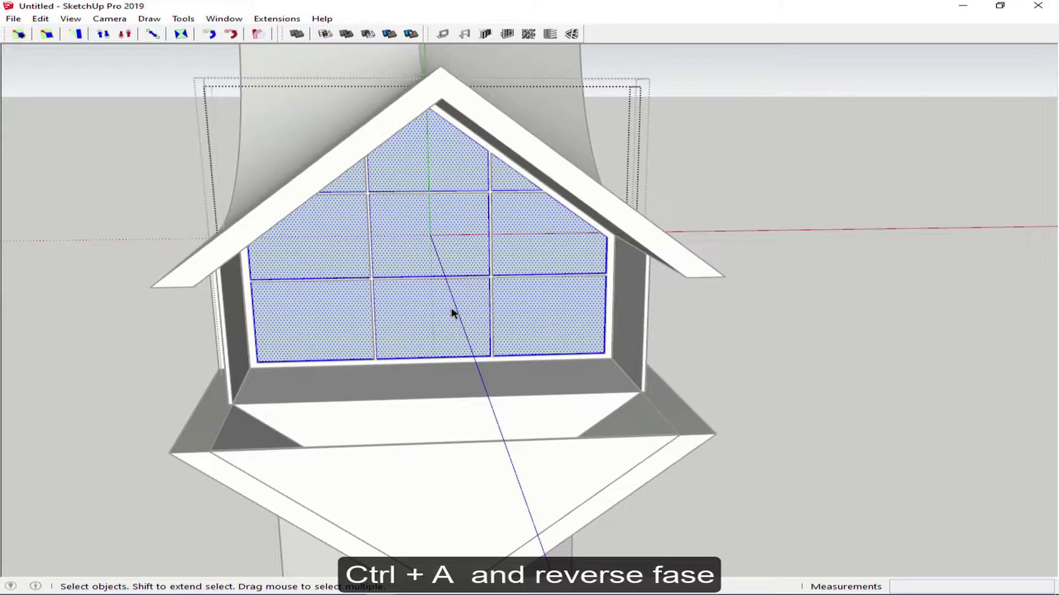
{"action": "key", "text": "b"}
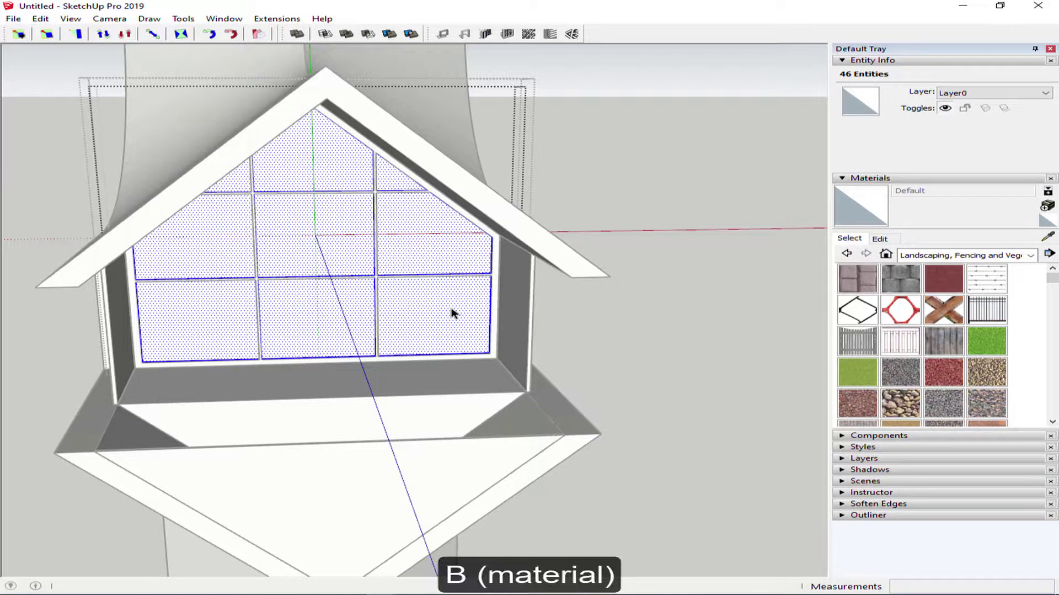
{"action": "left_click", "coordinate": [887, 255]}
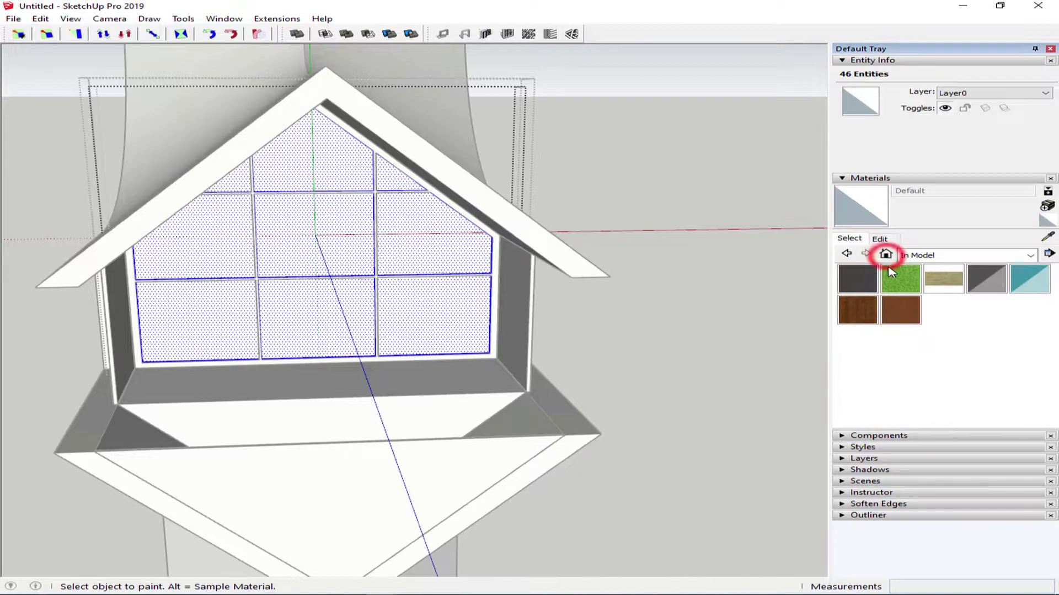
{"action": "left_click", "coordinate": [989, 280]}
{"action": "left_click", "coordinate": [469, 298]}
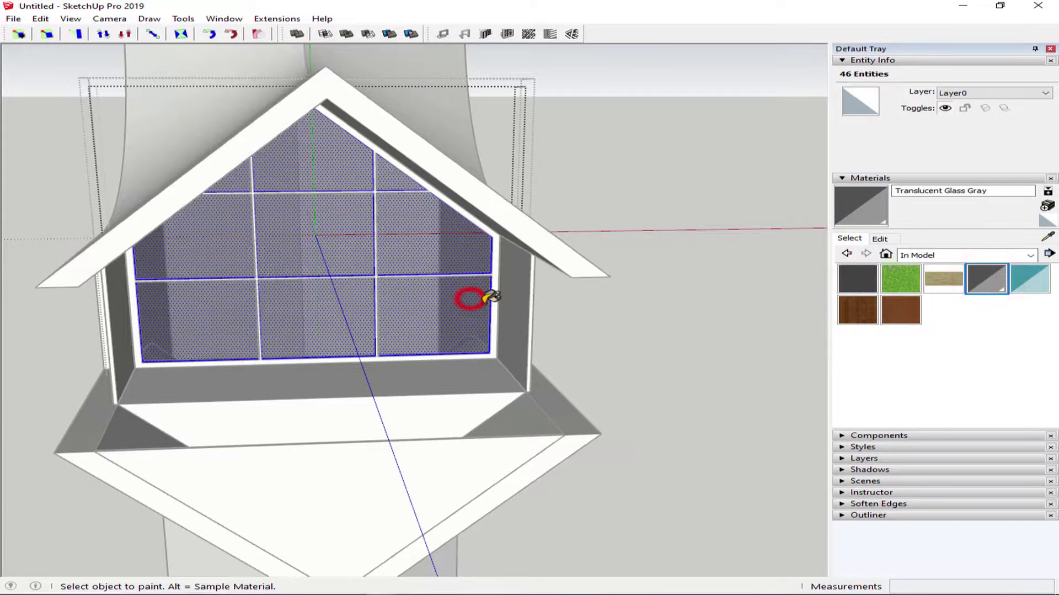
{"action": "key", "text": "space"}
{"action": "scroll", "coordinate": [496, 287], "scroll_direction": "up", "scroll_amount": 2}
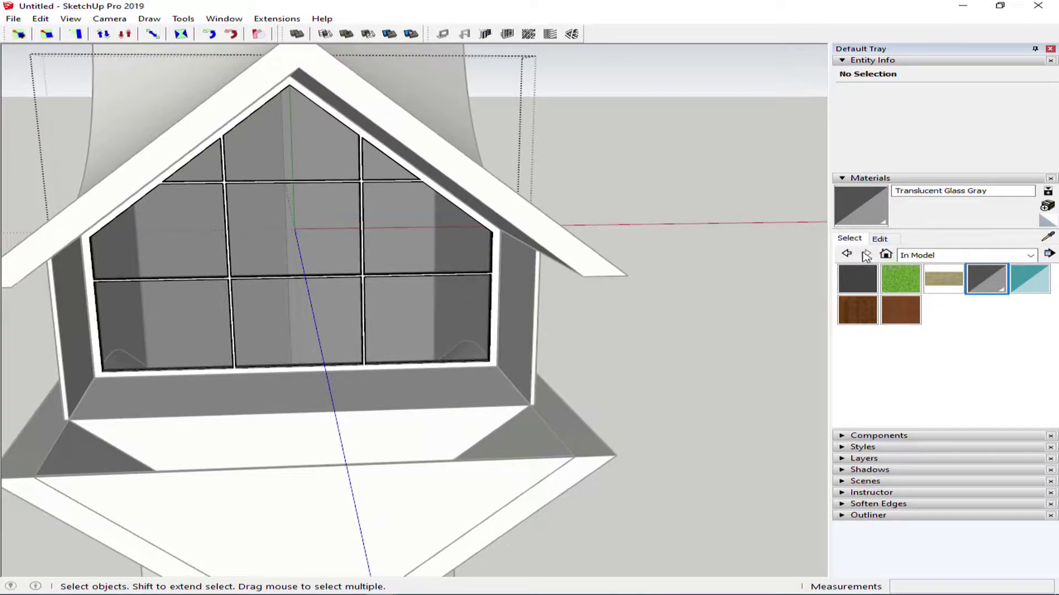
{"action": "scroll", "coordinate": [442, 291], "scroll_direction": "up", "scroll_amount": 2}
- Paint the bay window frame dark grey with Color M05 from the Colors library
{"action": "left_click", "coordinate": [515, 267]}
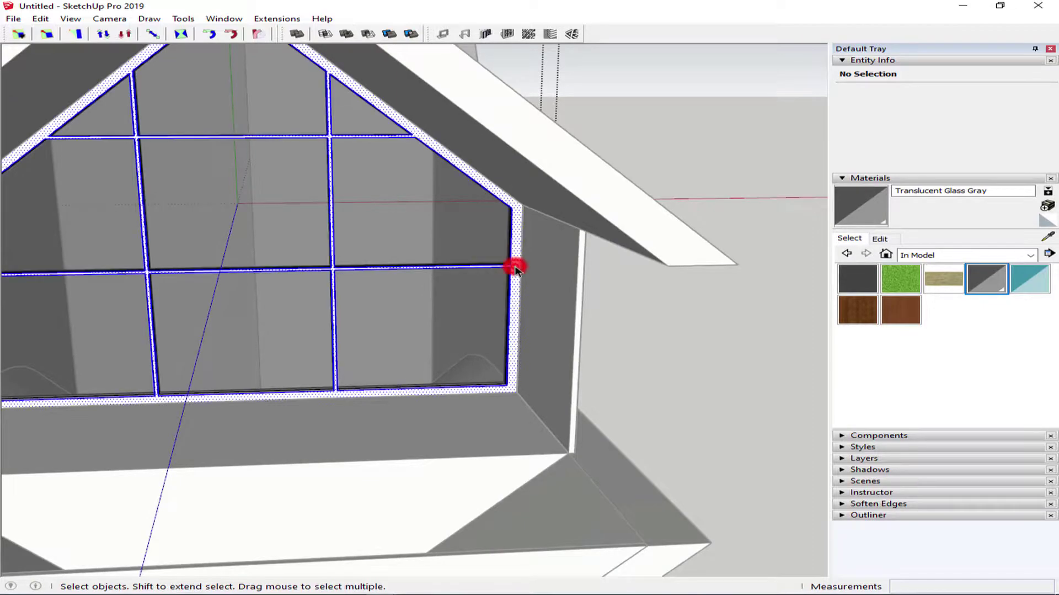
{"action": "left_click", "coordinate": [918, 256]}
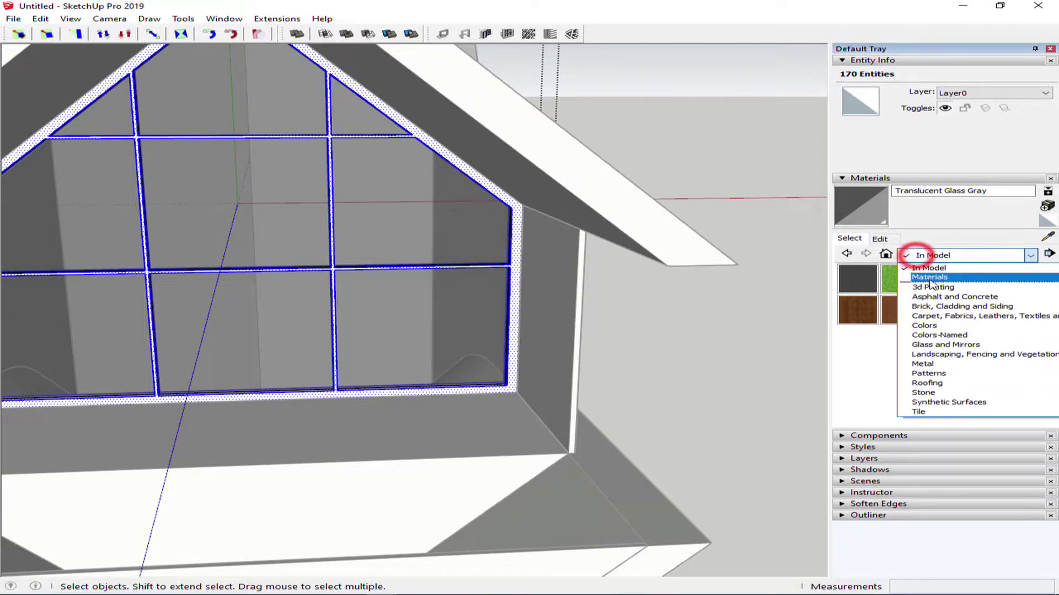
{"action": "left_click", "coordinate": [953, 323]}
{"action": "scroll", "coordinate": [944, 319], "scroll_direction": "down", "scroll_amount": 5}
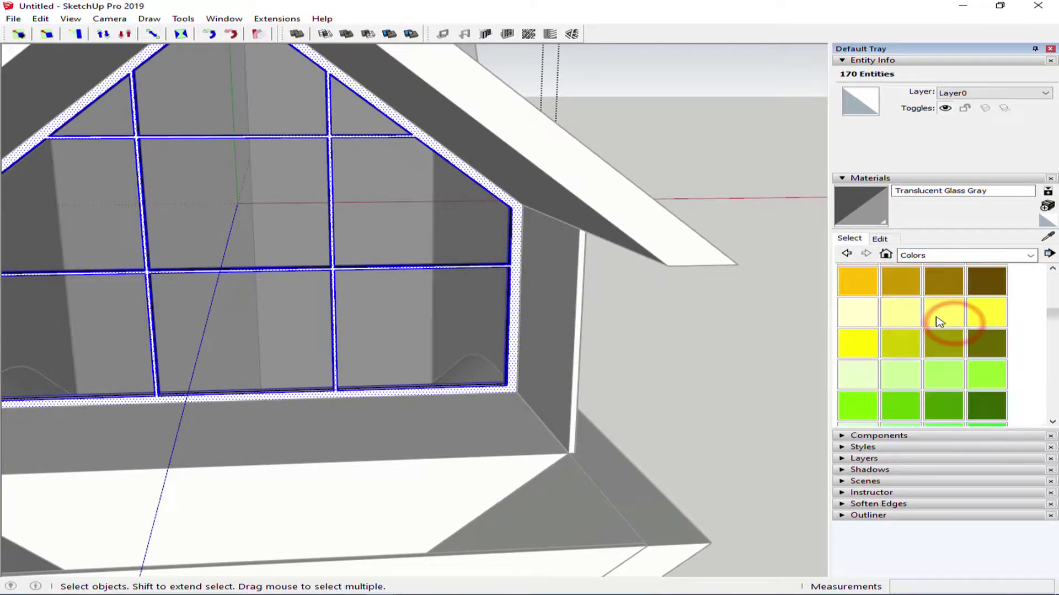
{"action": "scroll", "coordinate": [941, 319], "scroll_direction": "down", "scroll_amount": 5}
{"action": "scroll", "coordinate": [937, 345], "scroll_direction": "down", "scroll_amount": 5}
{"action": "scroll", "coordinate": [924, 337], "scroll_direction": "up", "scroll_amount": 2}
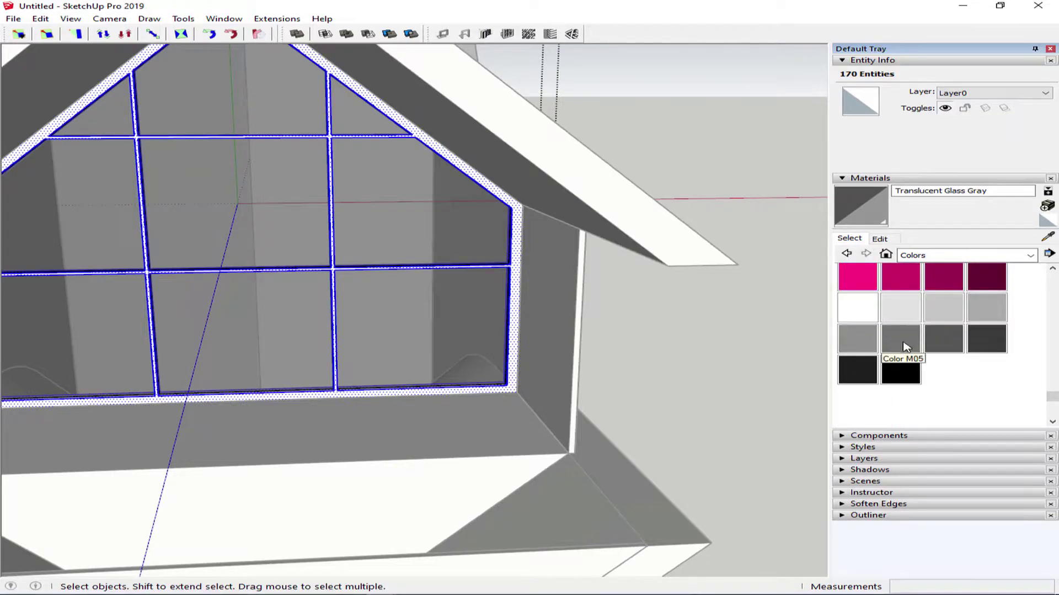
{"action": "left_click", "coordinate": [905, 344]}
{"action": "left_click", "coordinate": [514, 274]}
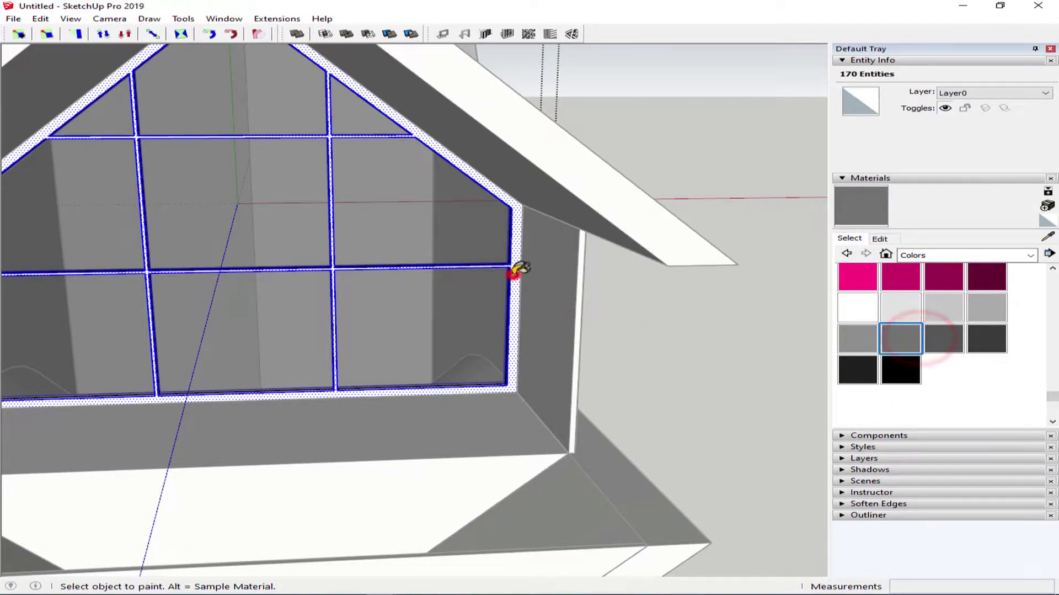
- Close the materials tray and orbit to a frontal side view of the bay ledge
{"action": "left_click", "coordinate": [864, 180]}
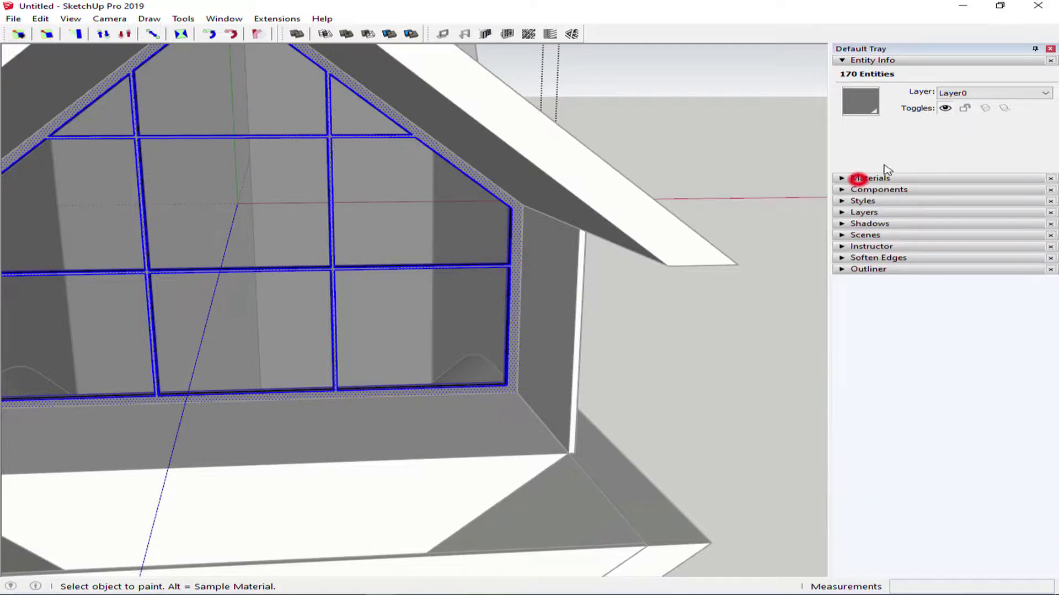
{"action": "left_click", "coordinate": [1051, 49]}
{"action": "key", "text": "space"}
{"action": "scroll", "coordinate": [615, 284], "scroll_direction": "down", "scroll_amount": 5}
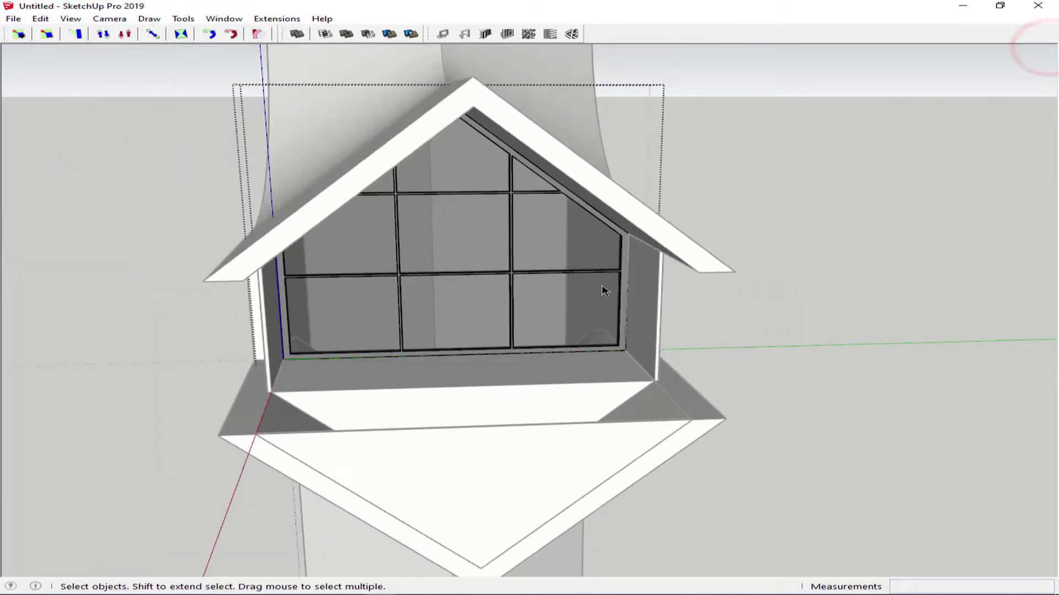
{"action": "middle_click_drag", "start_coordinate": [398, 352], "coordinate": [665, 382]}
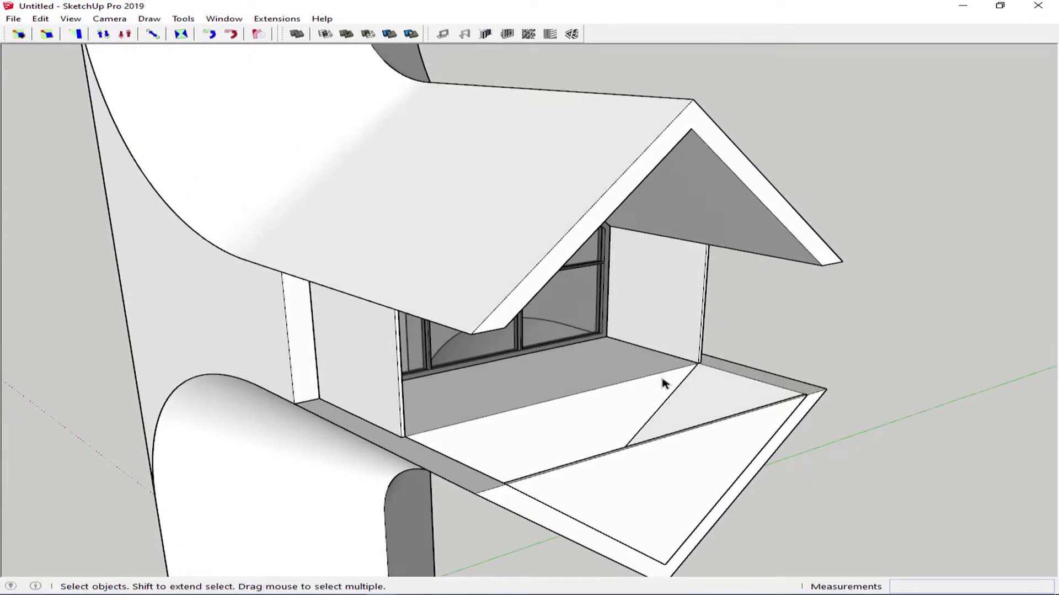
{"action": "scroll", "coordinate": [664, 383], "scroll_direction": "down", "scroll_amount": 3}
{"action": "scroll", "coordinate": [669, 381], "scroll_direction": "down", "scroll_amount": 3}
{"action": "mouse_move", "coordinate": [608, 395]}
{"action": "middle_mouse_down"}
{"action": "mouse_move", "coordinate": [647, 346]}
{"action": "mouse_move", "coordinate": [630, 406]}
{"action": "middle_mouse_up"}
{"action": "scroll", "coordinate": [688, 362], "scroll_direction": "up", "scroll_amount": 2}
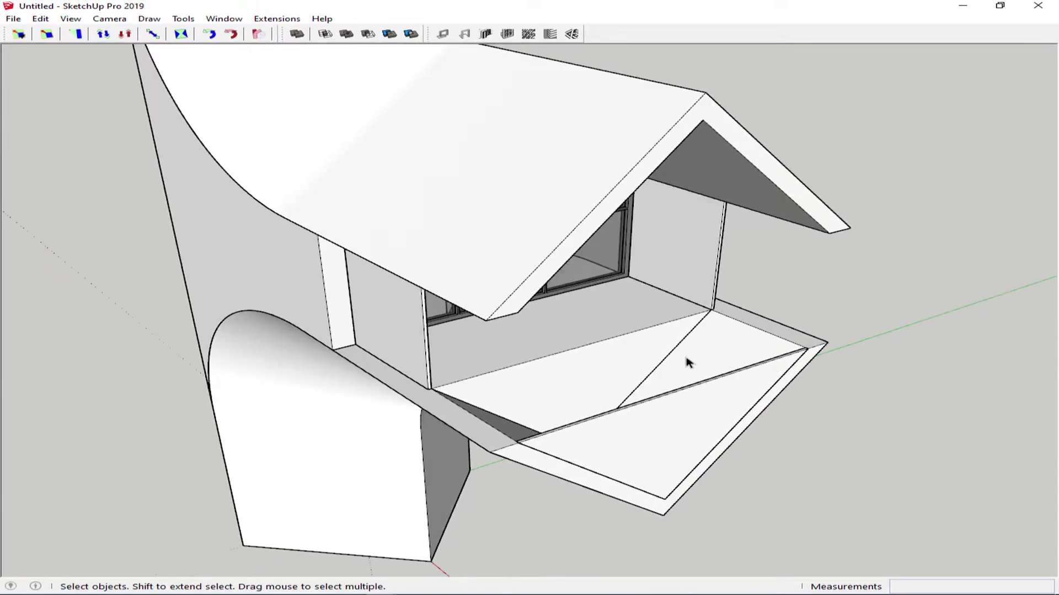
{"action": "middle_click_drag", "start_coordinate": [720, 346], "coordinate": [274, 367]}
- Select the ledge's floor face and its large flat face
{"action": "left_click", "coordinate": [715, 342]}
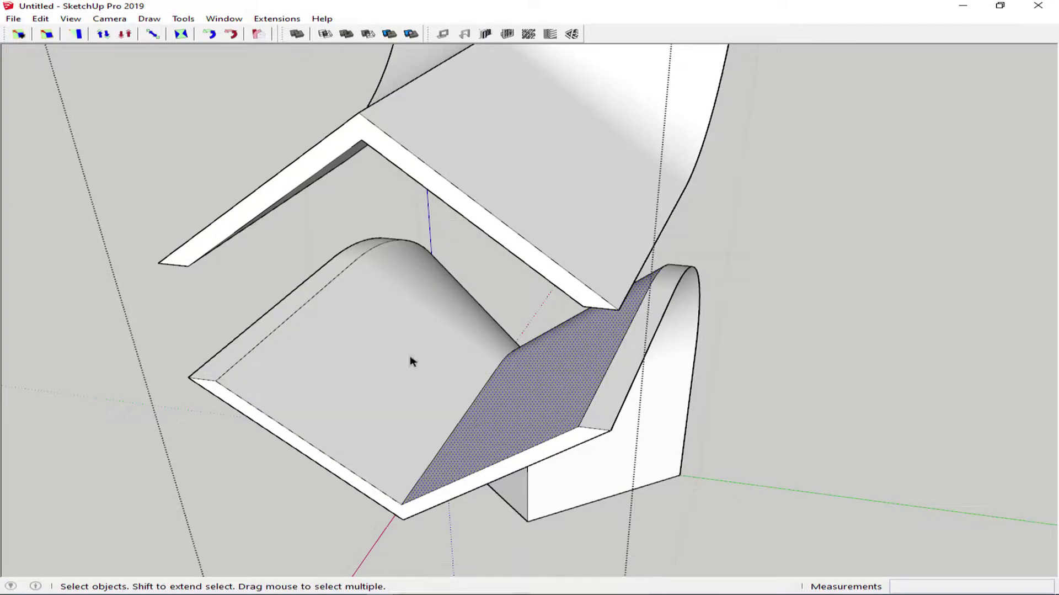
{"action": "middle_click_drag", "start_coordinate": [412, 360], "coordinate": [374, 348]}
{"action": "scroll", "coordinate": [320, 331], "scroll_direction": "up", "scroll_amount": 3}
{"action": "scroll", "coordinate": [462, 325], "scroll_direction": "up", "scroll_amount": 3}
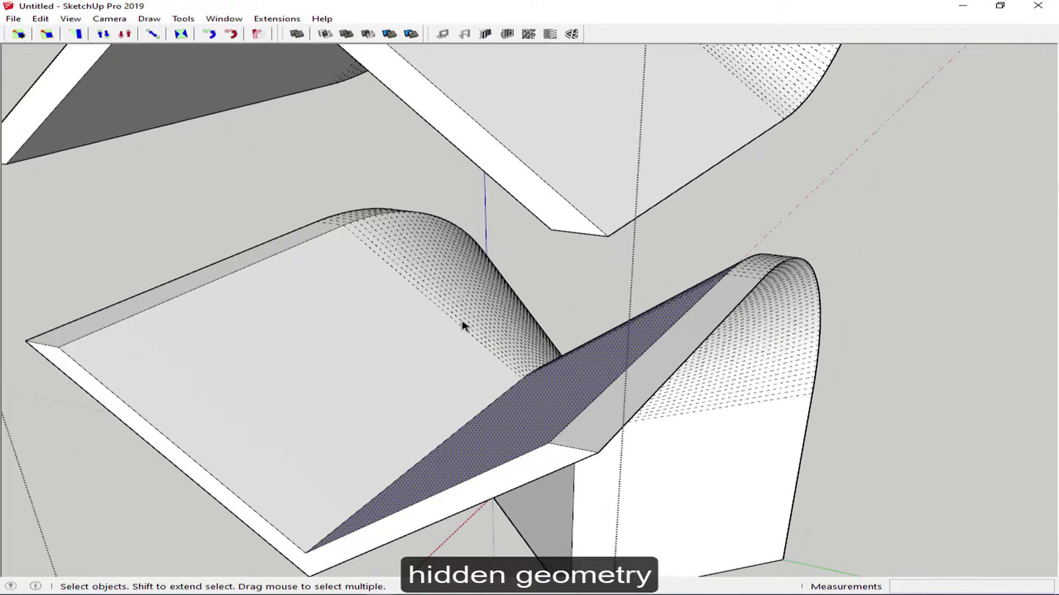
{"action": "left_click", "coordinate": [309, 345]}
{"action": "middle_click_drag", "start_coordinate": [402, 417], "coordinate": [406, 411]}
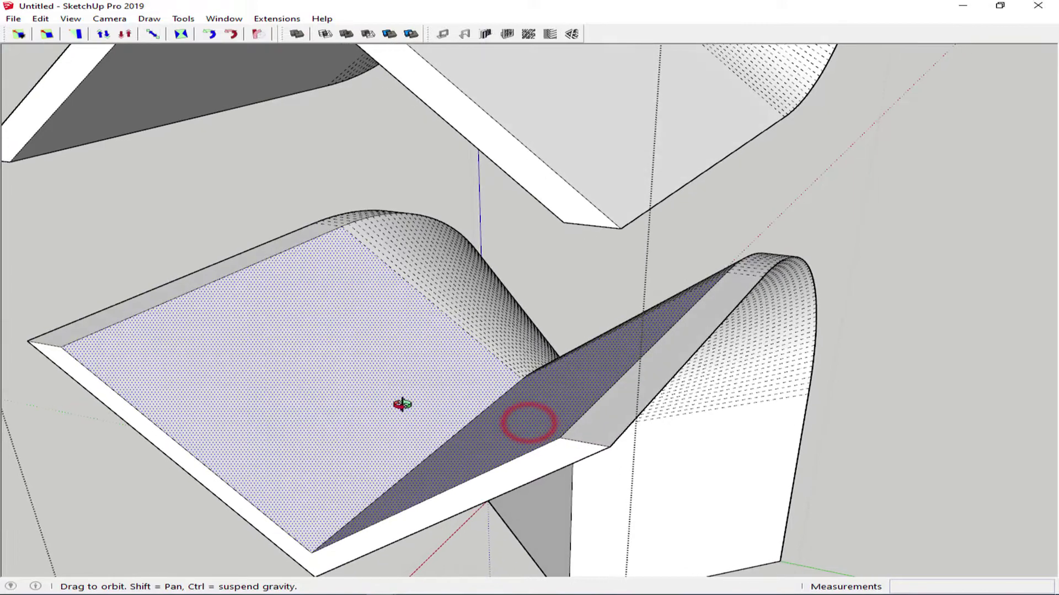
- Paint the selected ledge faces with the darker grey Color M06
{"action": "key", "text": "b"}
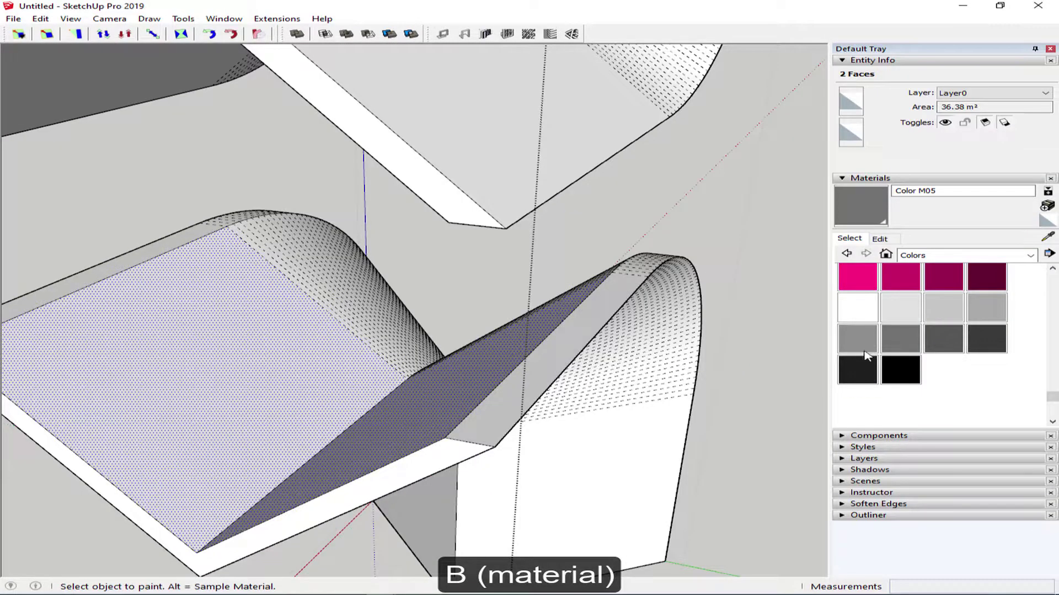
{"action": "left_click", "coordinate": [886, 254]}
{"action": "left_click", "coordinate": [892, 280]}
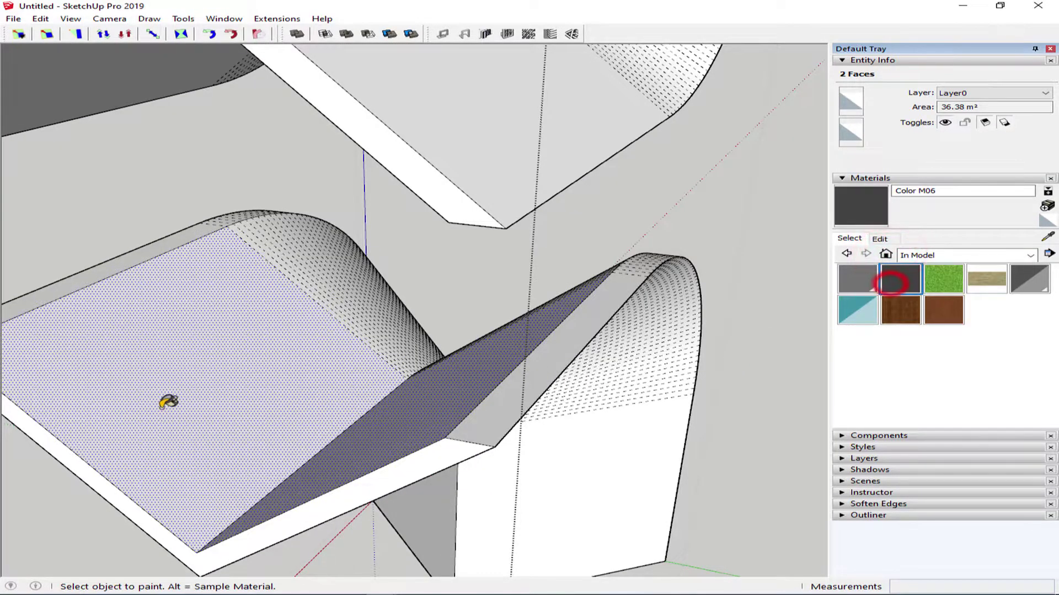
{"action": "left_click", "coordinate": [168, 401]}
{"action": "key", "text": "space"}
- Inside the floor box group, paint the sloped floor face dark grey
{"action": "scroll", "coordinate": [277, 410], "scroll_direction": "down", "scroll_amount": 5}
{"action": "mouse_move", "coordinate": [187, 402]}
{"action": "middle_mouse_down"}
{"action": "mouse_move", "coordinate": [385, 376]}
{"action": "mouse_move", "coordinate": [631, 370]}
{"action": "middle_mouse_up"}
{"action": "scroll", "coordinate": [484, 366], "scroll_direction": "down", "scroll_amount": 2}
{"action": "mouse_move", "coordinate": [485, 367]}
{"action": "middle_mouse_down", "text": "shift"}
{"action": "mouse_move", "coordinate": [502, 377]}
{"action": "mouse_move", "coordinate": [425, 383]}
{"action": "middle_mouse_up", "text": "shift"}
{"action": "scroll", "coordinate": [425, 383], "scroll_direction": "up", "scroll_amount": 2}
{"action": "scroll", "coordinate": [428, 373], "scroll_direction": "up", "scroll_amount": 2}
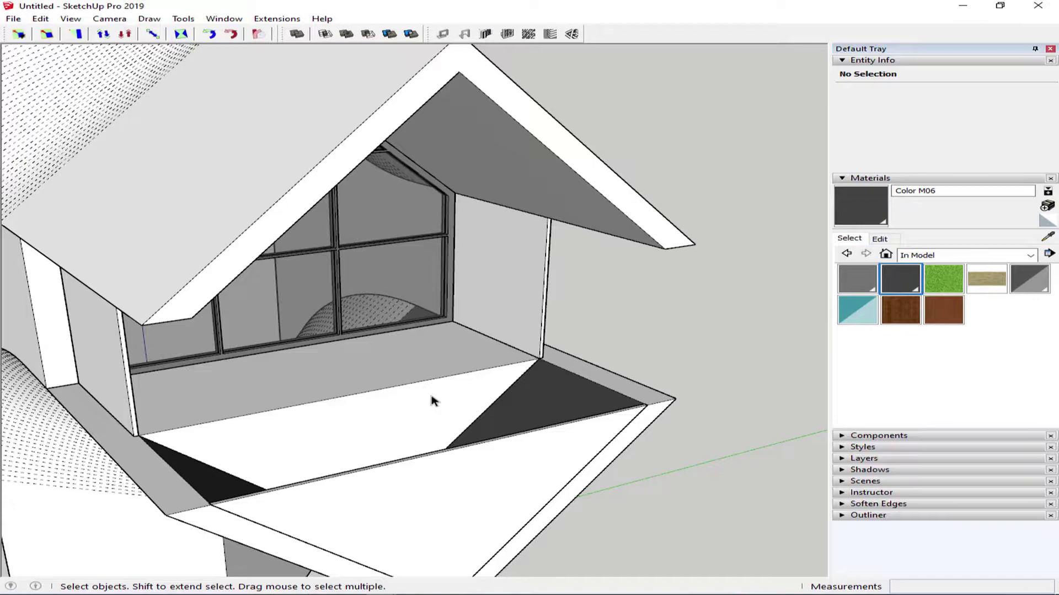
{"action": "double_click", "coordinate": [431, 398]}
{"action": "left_click", "coordinate": [428, 409]}
{"action": "key", "text": "b"}
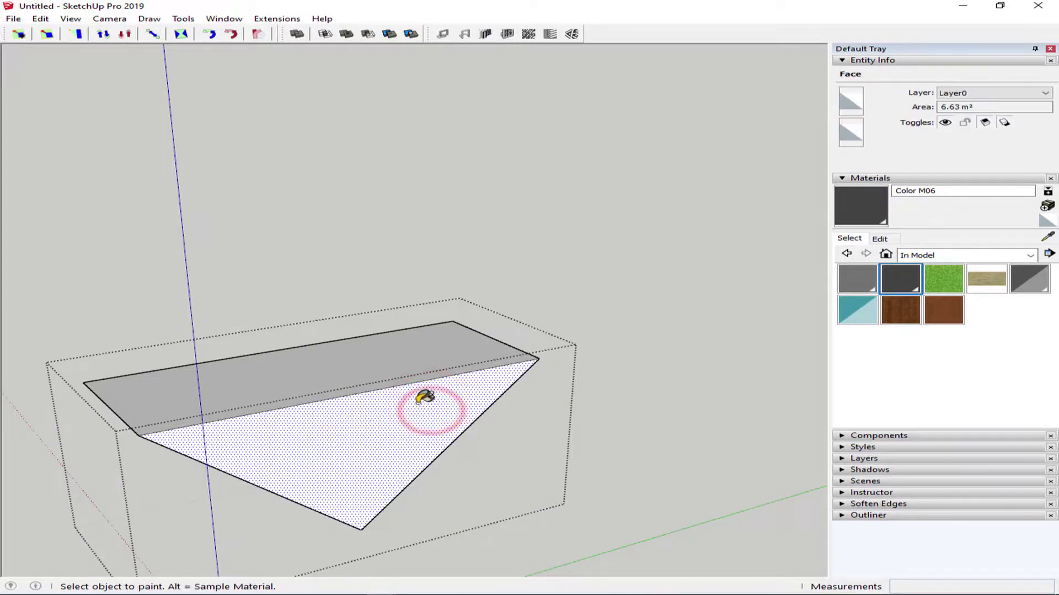
{"action": "left_click", "coordinate": [425, 396]}
{"action": "key", "text": "Escape"}
{"action": "key", "text": "space"}
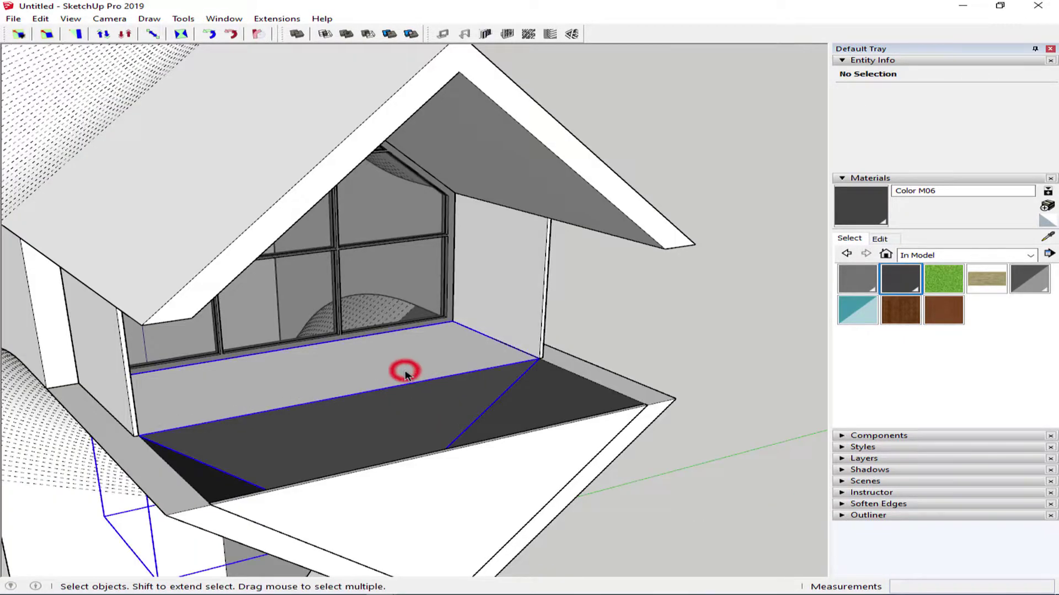
- Paint the floor box's top face with the Lumber material
{"action": "left_click", "coordinate": [405, 375]}
{"action": "scroll", "coordinate": [407, 372], "scroll_direction": "down", "scroll_amount": 2}
{"action": "middle_click_drag", "start_coordinate": [407, 371], "coordinate": [385, 398]}
{"action": "double_click", "coordinate": [381, 383]}
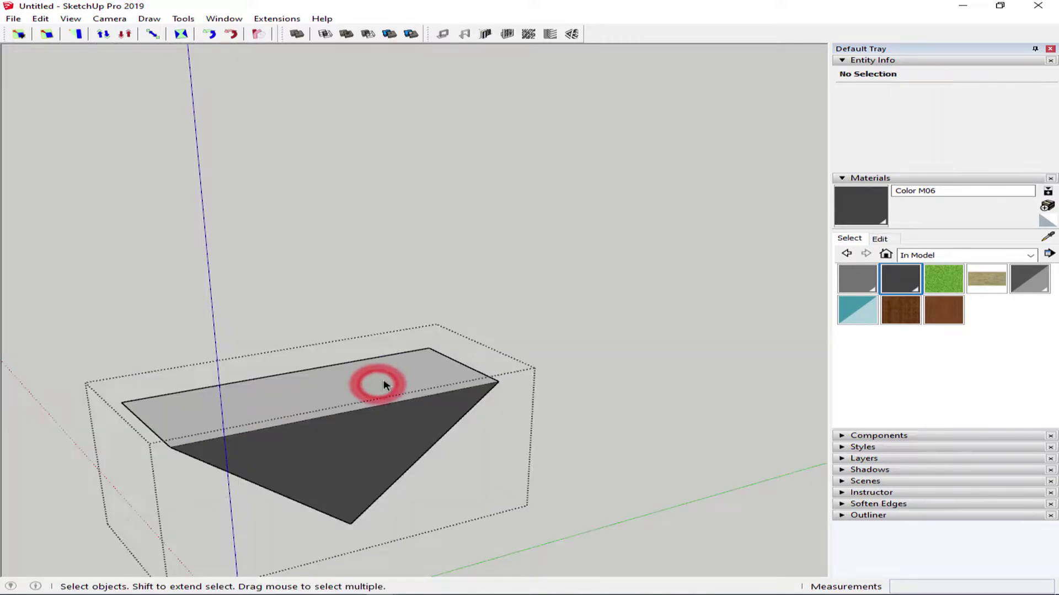
{"action": "left_click", "coordinate": [381, 384]}
{"action": "left_click", "coordinate": [987, 279]}
{"action": "left_click", "coordinate": [285, 397]}
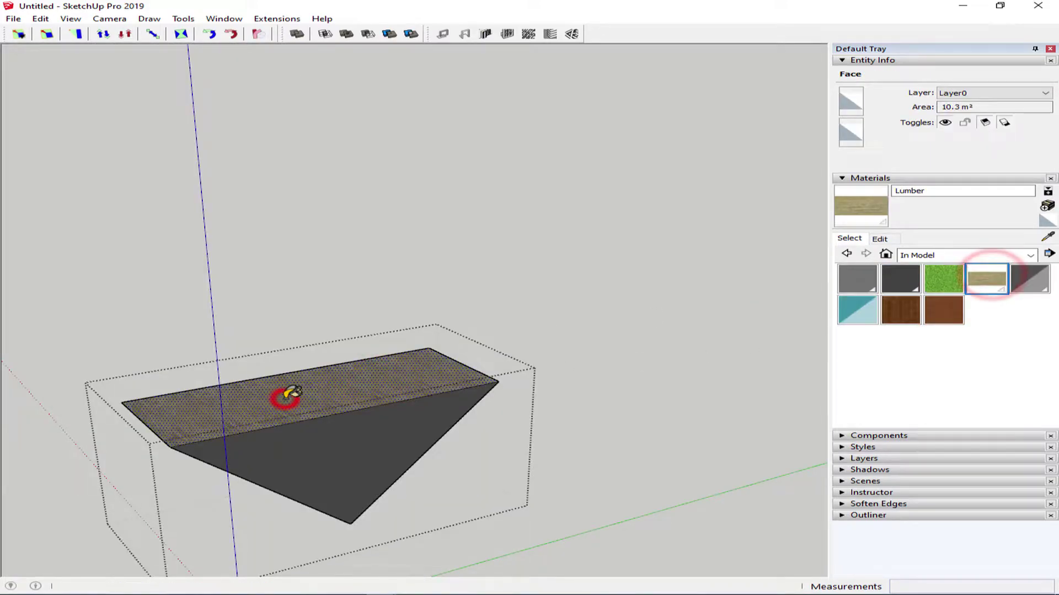
{"action": "key", "text": "Escape"}
- Paint the bay's two side wall panels with Translucent Glass Gray
{"action": "scroll", "coordinate": [292, 392], "scroll_direction": "down", "scroll_amount": 2}
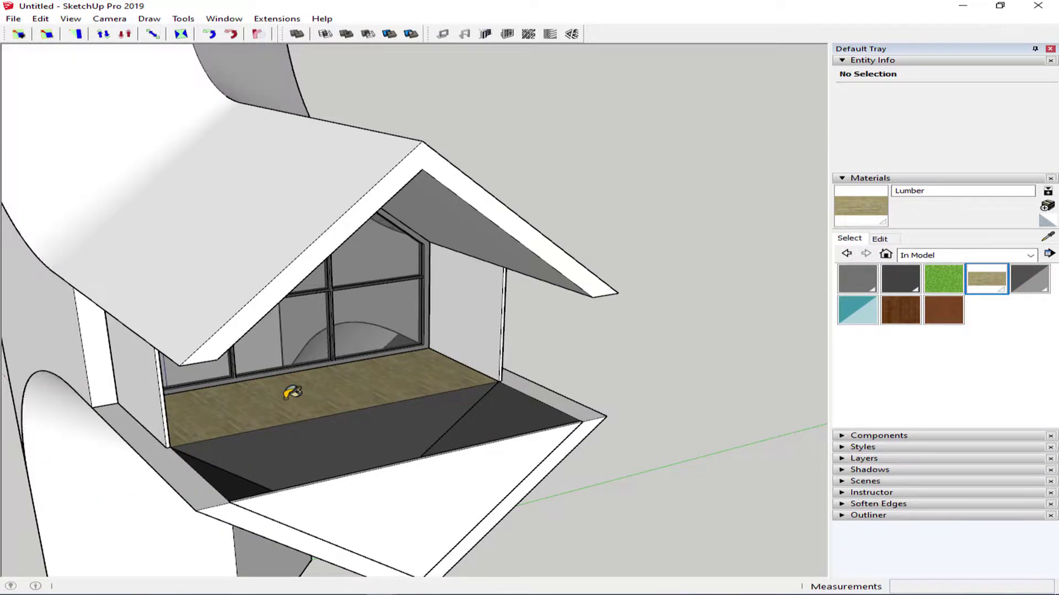
{"action": "mouse_move", "coordinate": [288, 390]}
{"action": "middle_mouse_down"}
{"action": "mouse_move", "coordinate": [324, 416]}
{"action": "mouse_move", "coordinate": [349, 374]}
{"action": "middle_mouse_up"}
{"action": "key", "text": "space"}
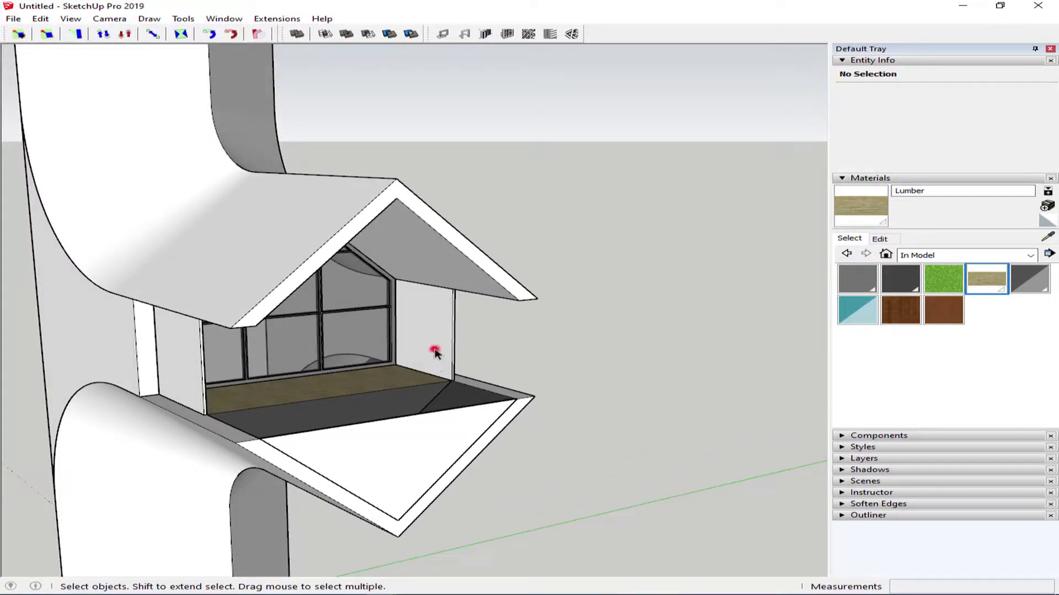
{"action": "left_click", "coordinate": [190, 369], "text": "shift"}
{"action": "left_click", "coordinate": [1030, 280]}
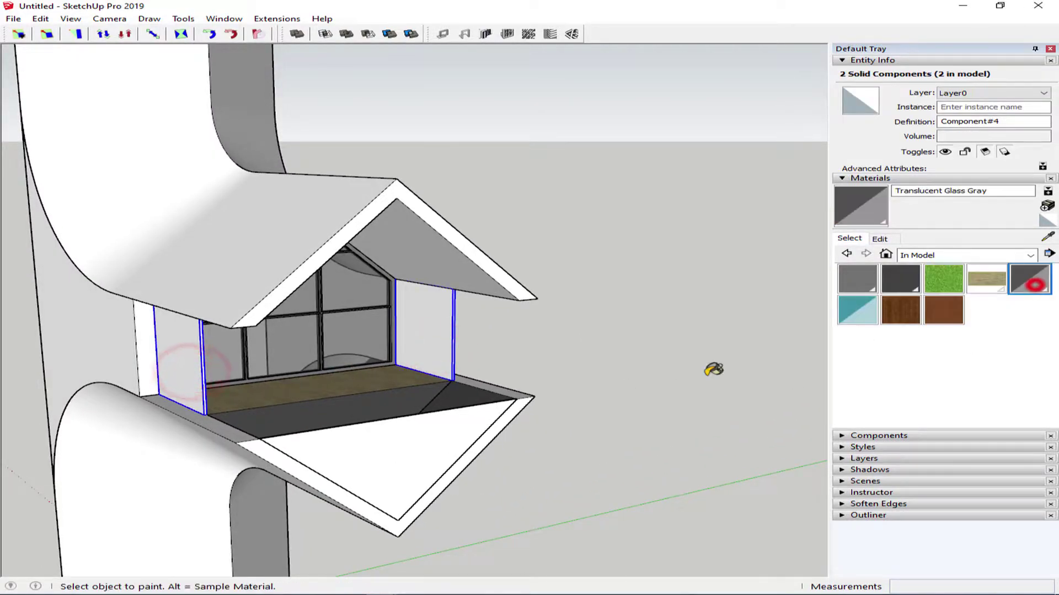
{"action": "left_click", "coordinate": [435, 337]}
{"action": "key", "text": "space"}
- Give the bottom platform Translucent Glass Gray too, then view the whole tower from above
{"action": "left_click", "coordinate": [438, 436]}
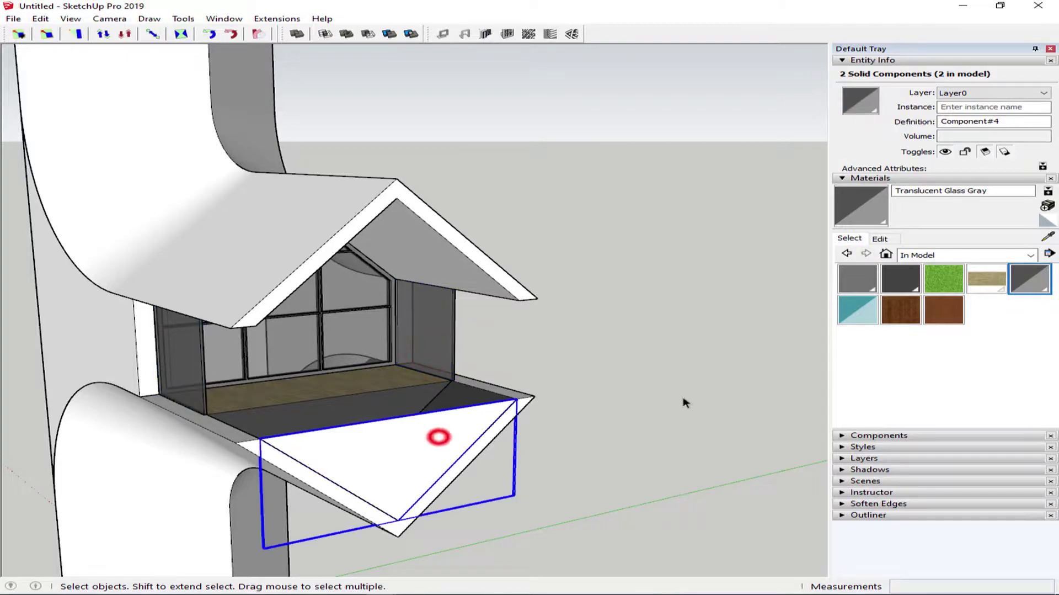
{"action": "left_click", "coordinate": [1025, 282]}
{"action": "left_click", "coordinate": [445, 424]}
{"action": "key", "text": "space"}
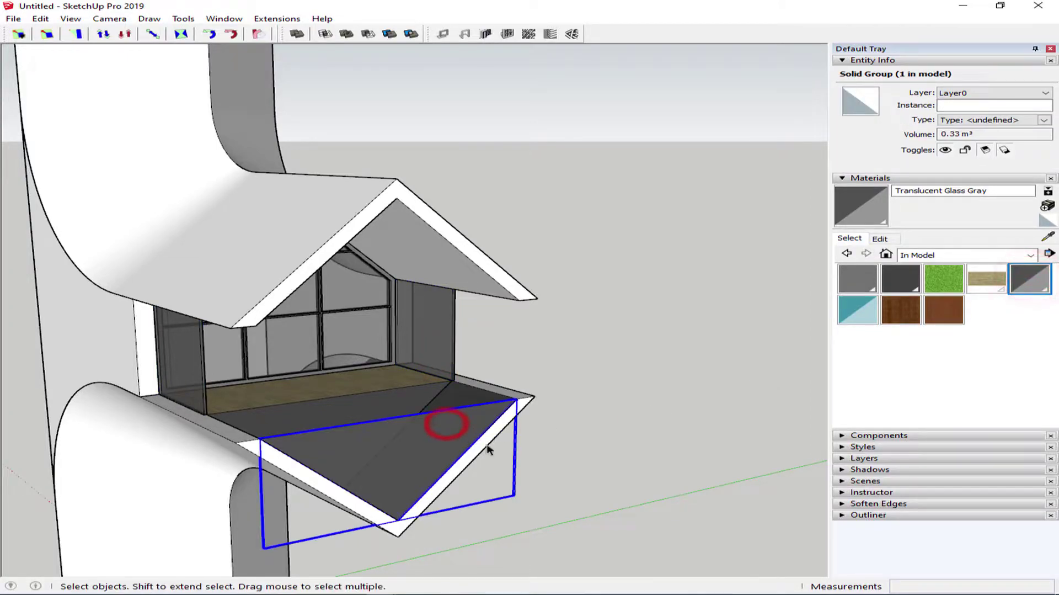
{"action": "left_click", "coordinate": [615, 388]}
{"action": "mouse_move", "coordinate": [615, 388]}
{"action": "middle_mouse_down"}
{"action": "mouse_move", "coordinate": [392, 422]}
{"action": "mouse_move", "coordinate": [549, 422]}
{"action": "middle_mouse_up"}
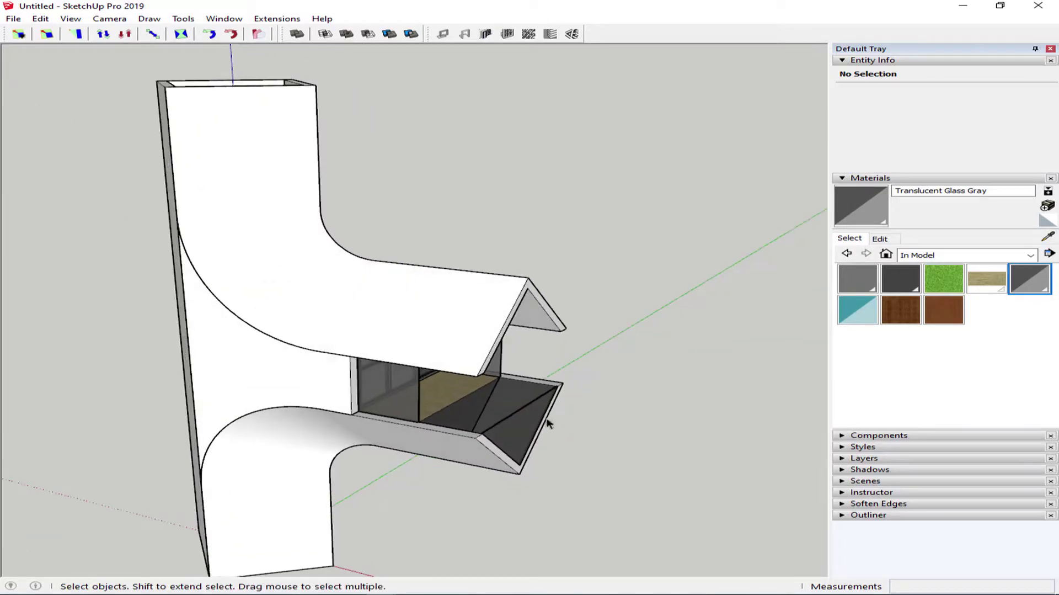
- Hide the side panels and orbit toward the tower's front face
{"action": "left_click", "coordinate": [1052, 48]}
{"action": "left_click", "coordinate": [440, 208]}
{"action": "left_click", "coordinate": [709, 173]}
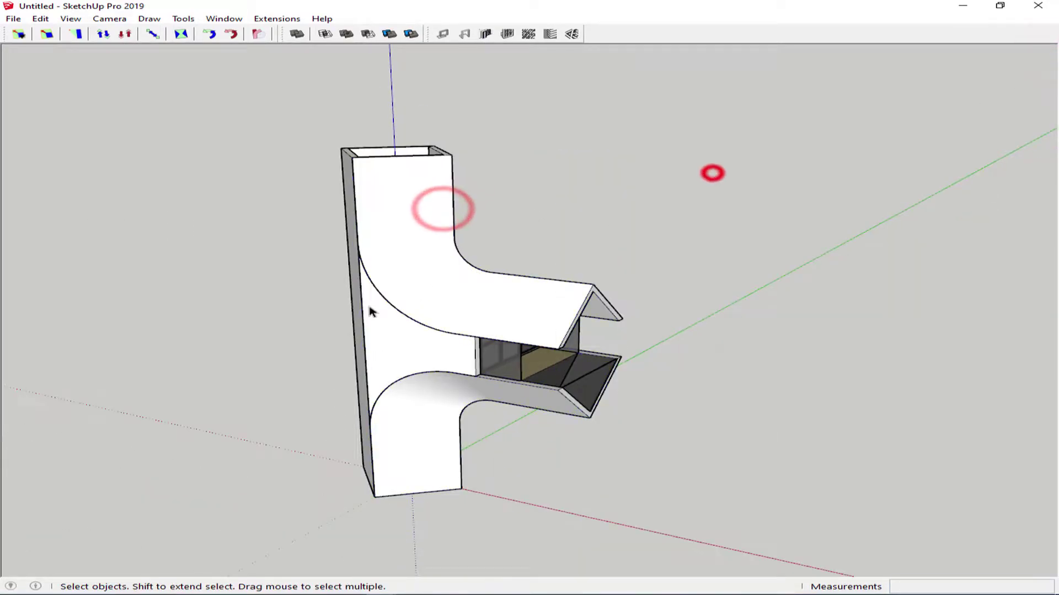
{"action": "mouse_move", "coordinate": [372, 307]}
{"action": "middle_mouse_down"}
{"action": "mouse_move", "coordinate": [576, 329]}
{"action": "mouse_move", "coordinate": [421, 434]}
{"action": "mouse_move", "coordinate": [426, 524]}
{"action": "mouse_move", "coordinate": [496, 361]}
{"action": "middle_mouse_up"}
{"action": "scroll", "coordinate": [426, 524], "scroll_direction": "up", "scroll_amount": 3}
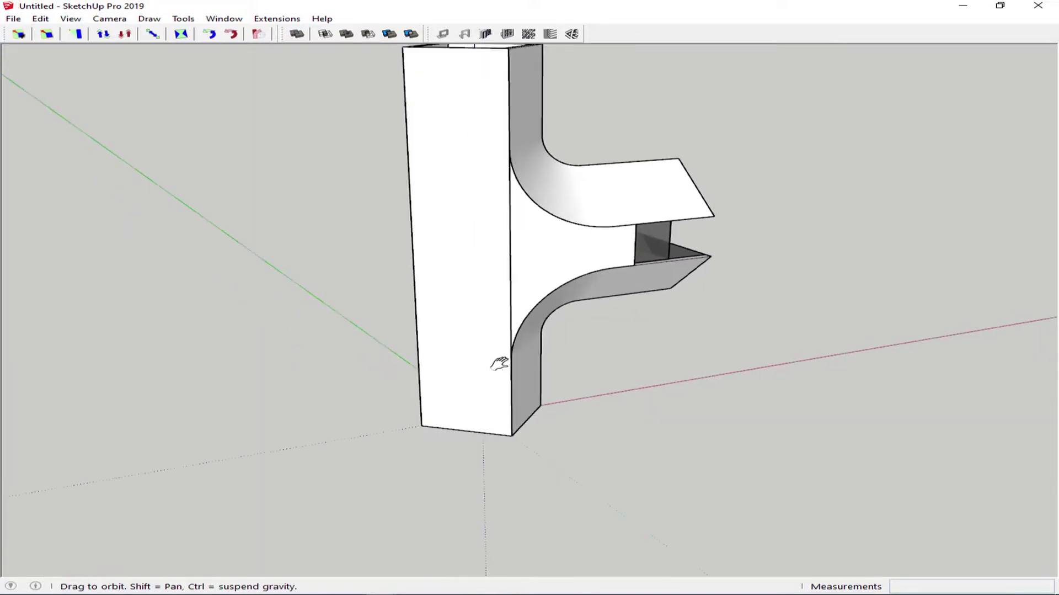
{"action": "scroll", "coordinate": [466, 426], "scroll_direction": "up", "scroll_amount": 3}
{"action": "scroll", "coordinate": [466, 426], "scroll_direction": "up", "scroll_amount": 1}
- Place a 1 m height guide above the front face's bottom edge midpoint
{"action": "key", "text": "t"}
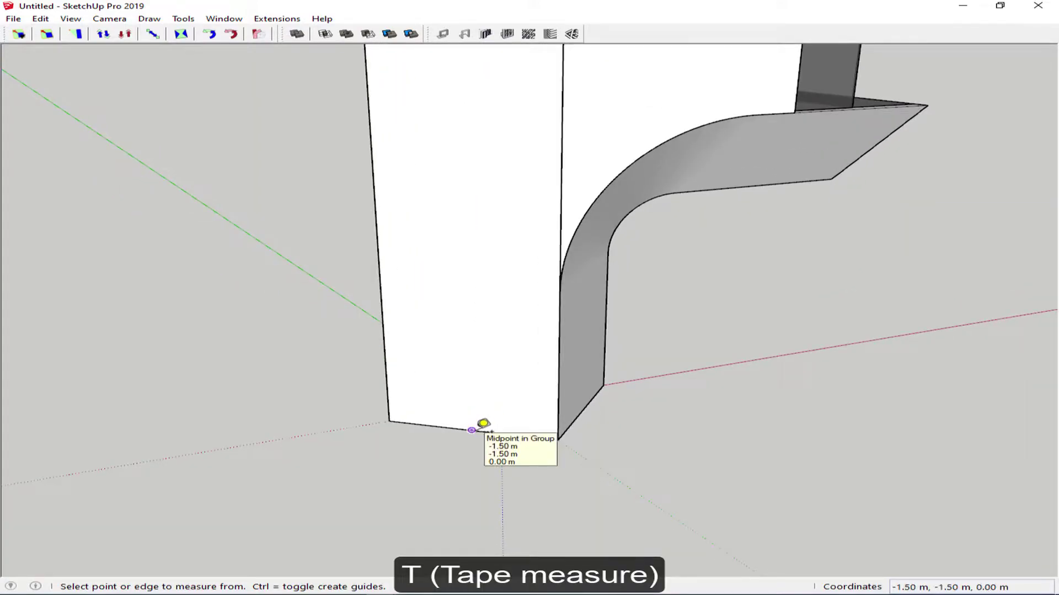
{"action": "scroll", "coordinate": [484, 431], "scroll_direction": "up", "scroll_amount": 2}
{"action": "left_click", "coordinate": [484, 431]}
{"action": "type", "text": "2."}
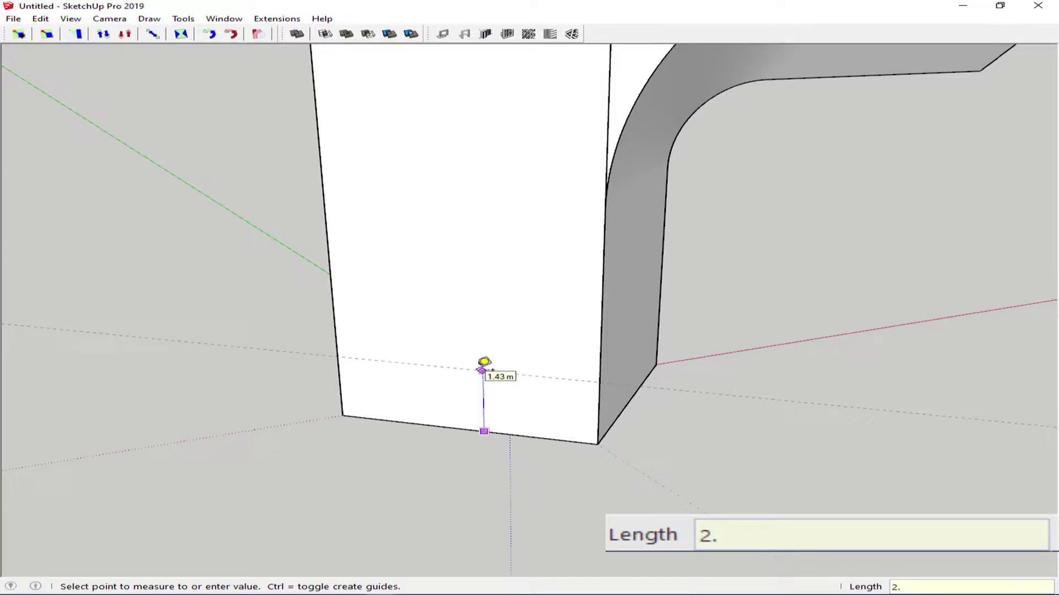
{"action": "type", "text": "1"}
{"action": "key", "text": "Return"}
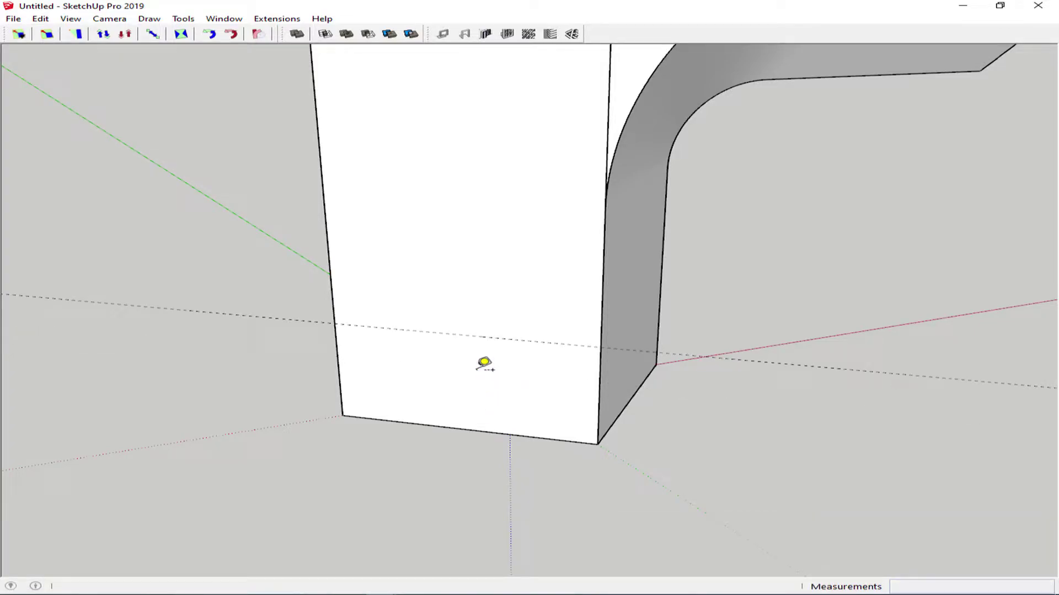
- Draw a 0.6 m wide door-half rectangle from the bottom edge midpoint
{"action": "key", "text": "l"}
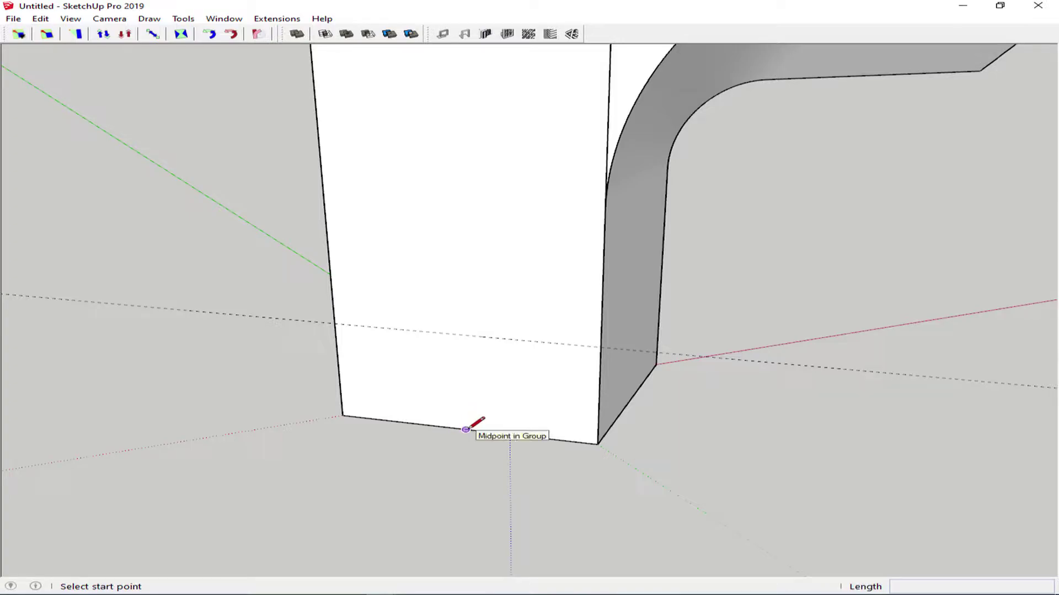
{"action": "left_click", "coordinate": [466, 428]}
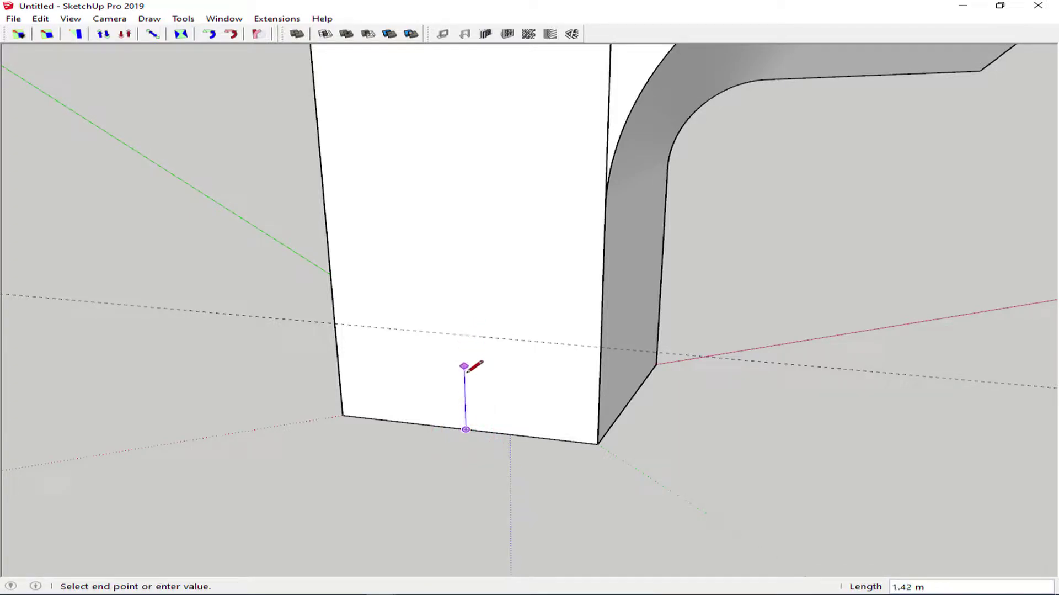
{"action": "key", "text": "r"}
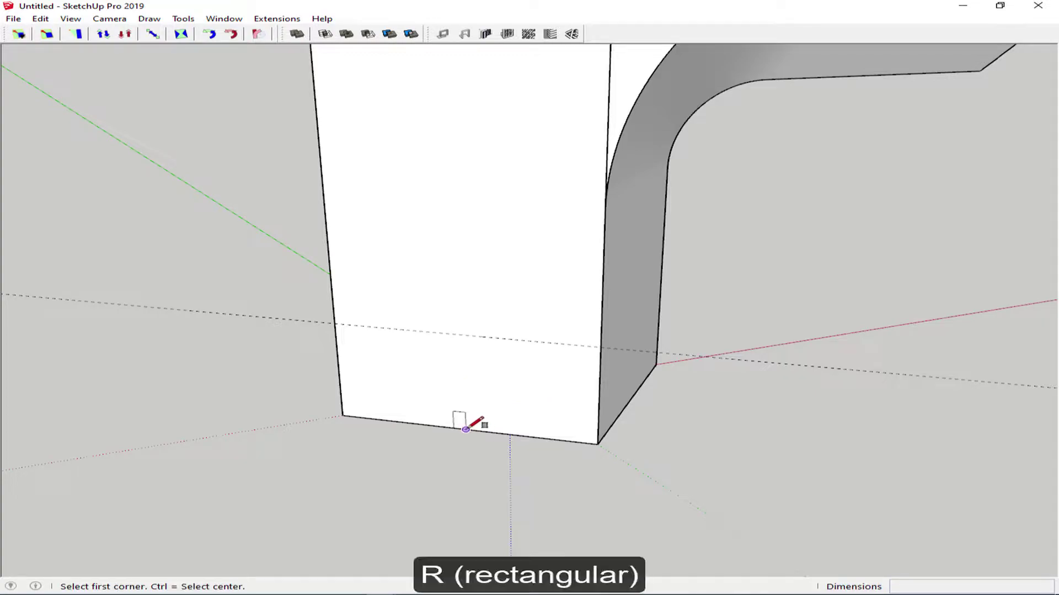
{"action": "left_click", "coordinate": [467, 429]}
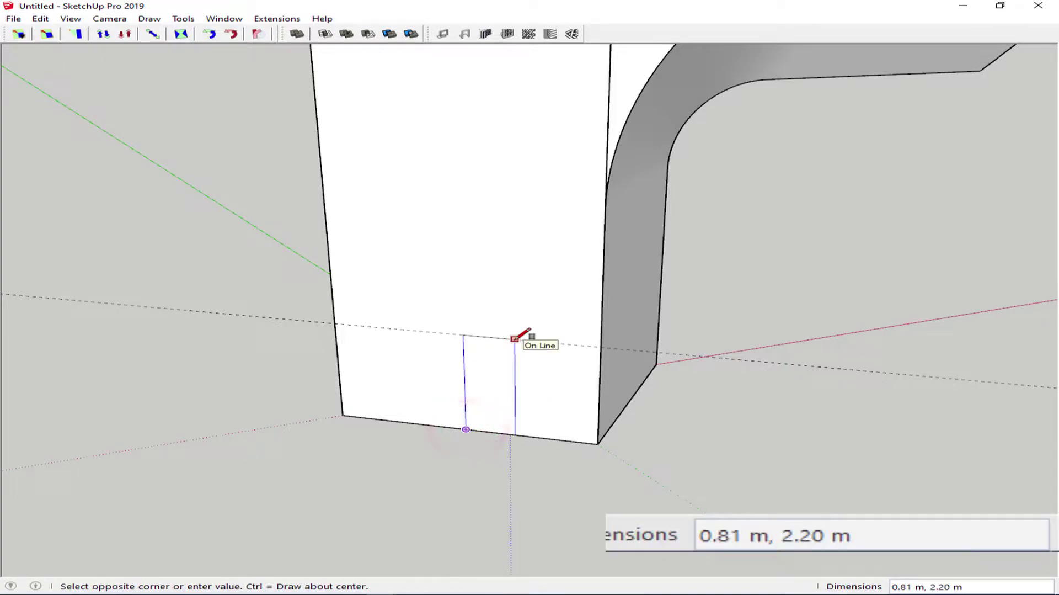
{"action": "type", "text": ".6"}
{"action": "key", "text": "Return"}
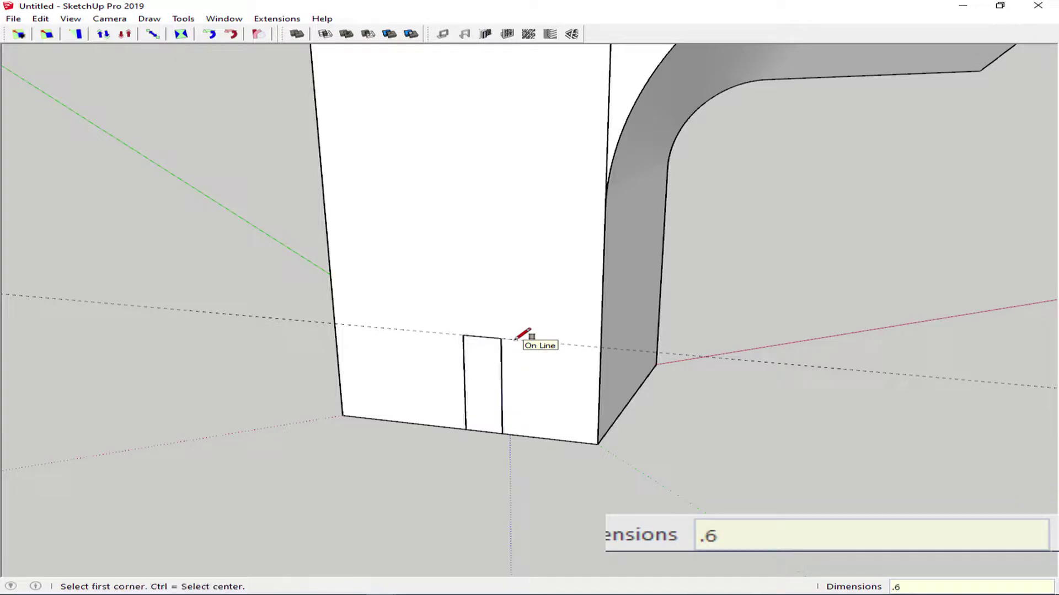
{"action": "key", "text": "space"}
- Copy the door-half rectangle to the left of the original
{"action": "left_click", "coordinate": [485, 378]}
{"action": "key", "text": "s"}
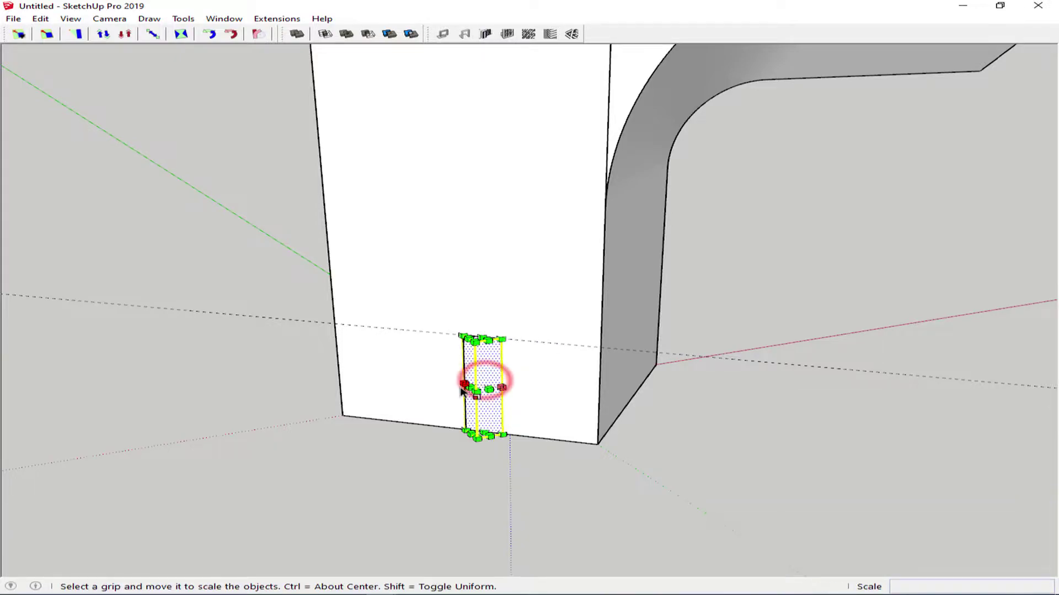
{"action": "scroll", "coordinate": [462, 382], "scroll_direction": "up", "scroll_amount": 1}
{"action": "scroll", "coordinate": [467, 378], "scroll_direction": "up", "scroll_amount": 3}
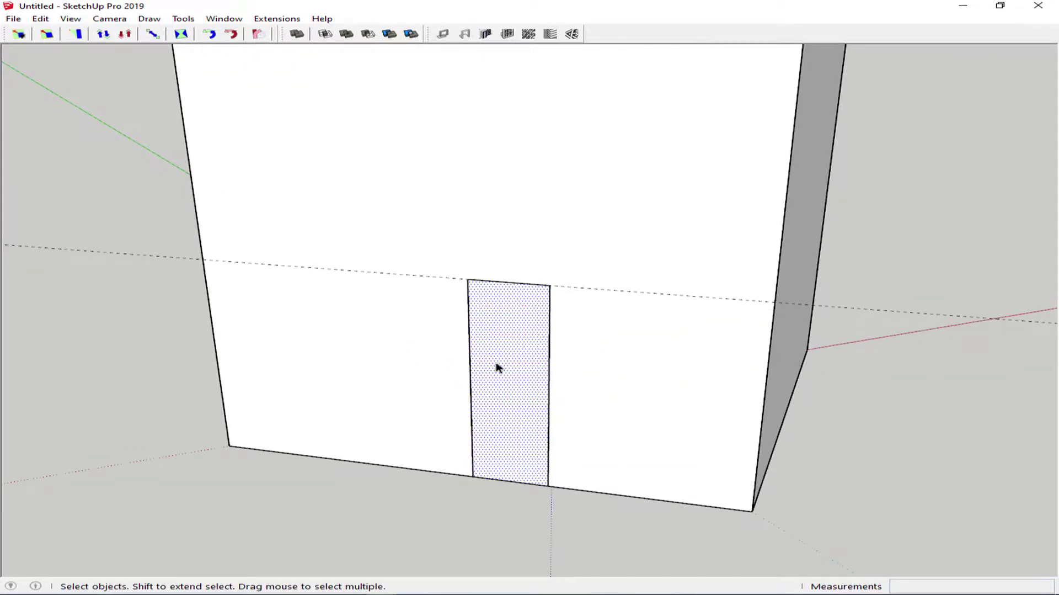
{"action": "key", "text": "m"}
{"action": "key", "text": "ctrl"}
{"action": "left_click", "coordinate": [550, 285]}
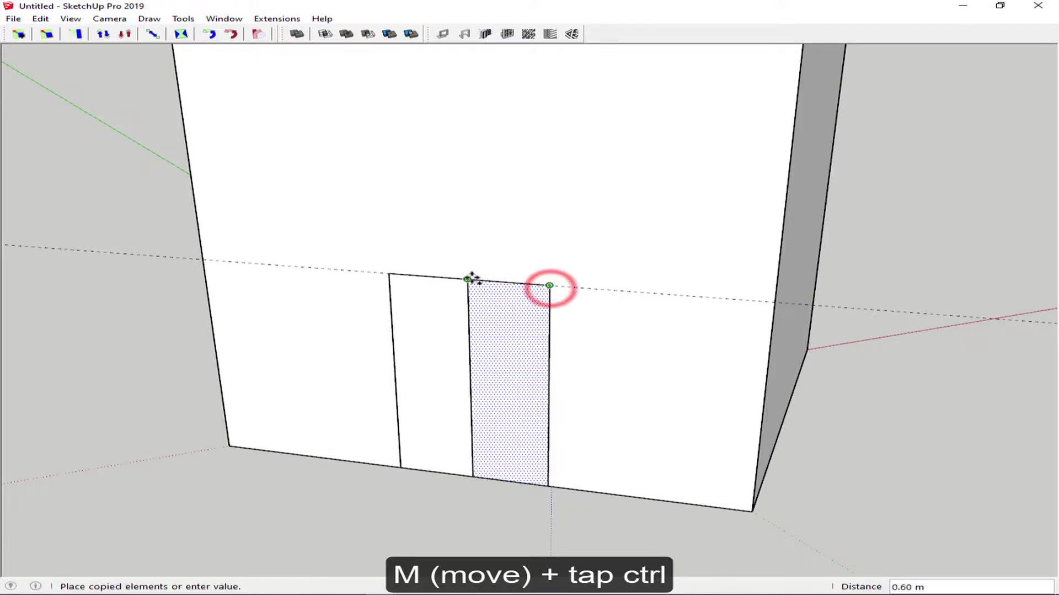
{"action": "left_click", "coordinate": [469, 278]}
- Erase the middle edge so the two halves form one door
{"action": "key", "text": "e"}
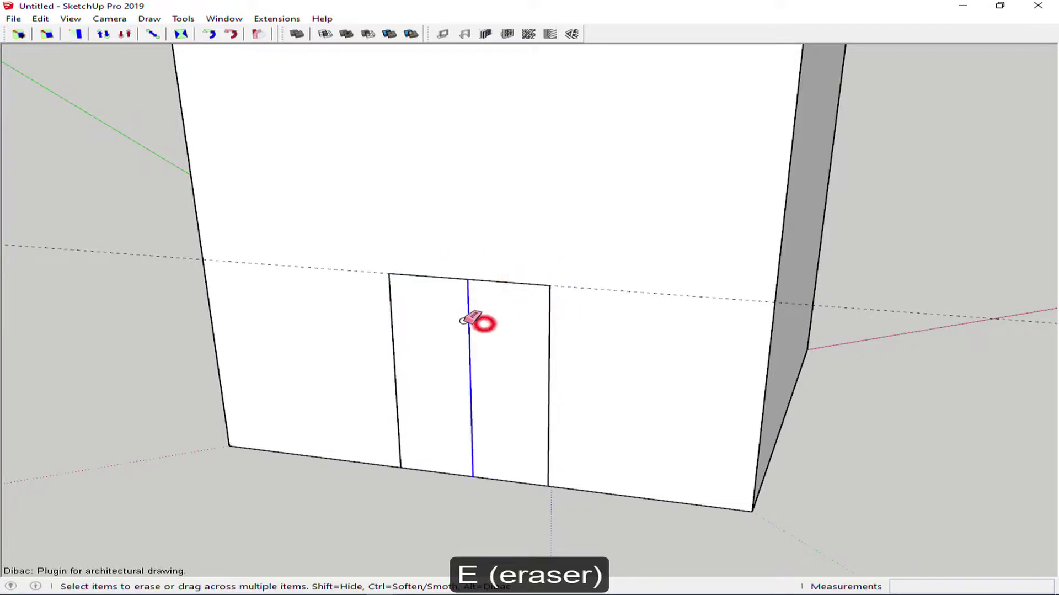
{"action": "left_click", "coordinate": [464, 320]}
{"action": "key", "text": "space"}
{"action": "scroll", "coordinate": [469, 360], "scroll_direction": "down", "scroll_amount": 3}
{"action": "scroll", "coordinate": [480, 379], "scroll_direction": "down", "scroll_amount": 3}
{"action": "scroll", "coordinate": [475, 374], "scroll_direction": "down", "scroll_amount": 1}
- On the curved shell side, place a guide 1.5 m from the wall edge
{"action": "scroll", "coordinate": [479, 376], "scroll_direction": "up", "scroll_amount": 1}
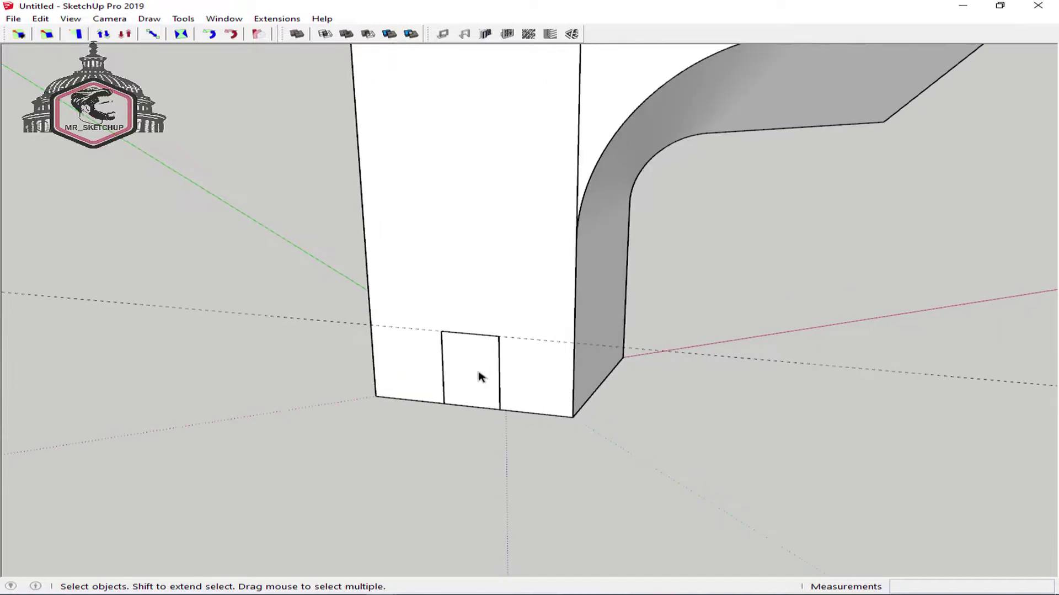
{"action": "scroll", "coordinate": [479, 377], "scroll_direction": "up", "scroll_amount": 1}
{"action": "scroll", "coordinate": [486, 386], "scroll_direction": "down", "scroll_amount": 2}
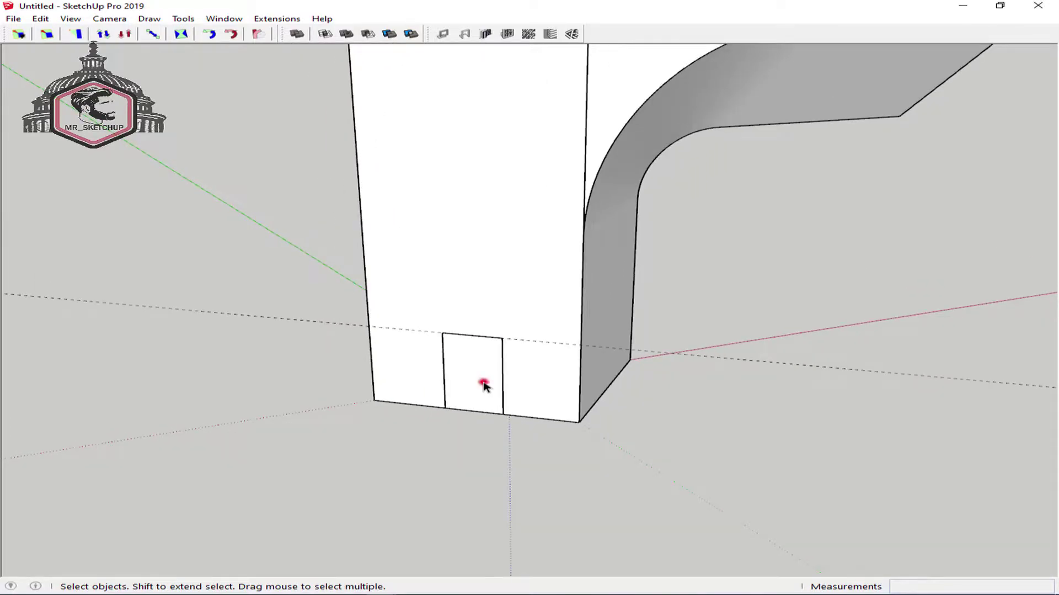
{"action": "left_click", "coordinate": [484, 385]}
{"action": "scroll", "coordinate": [484, 381], "scroll_direction": "down", "scroll_amount": 2}
{"action": "mouse_move", "coordinate": [484, 380]}
{"action": "middle_mouse_down"}
{"action": "mouse_move", "coordinate": [468, 414]}
{"action": "mouse_move", "coordinate": [473, 336]}
{"action": "mouse_move", "coordinate": [448, 264]}
{"action": "mouse_move", "coordinate": [447, 309]}
{"action": "middle_mouse_up"}
{"action": "scroll", "coordinate": [462, 320], "scroll_direction": "up", "scroll_amount": 2}
{"action": "key", "text": "t"}
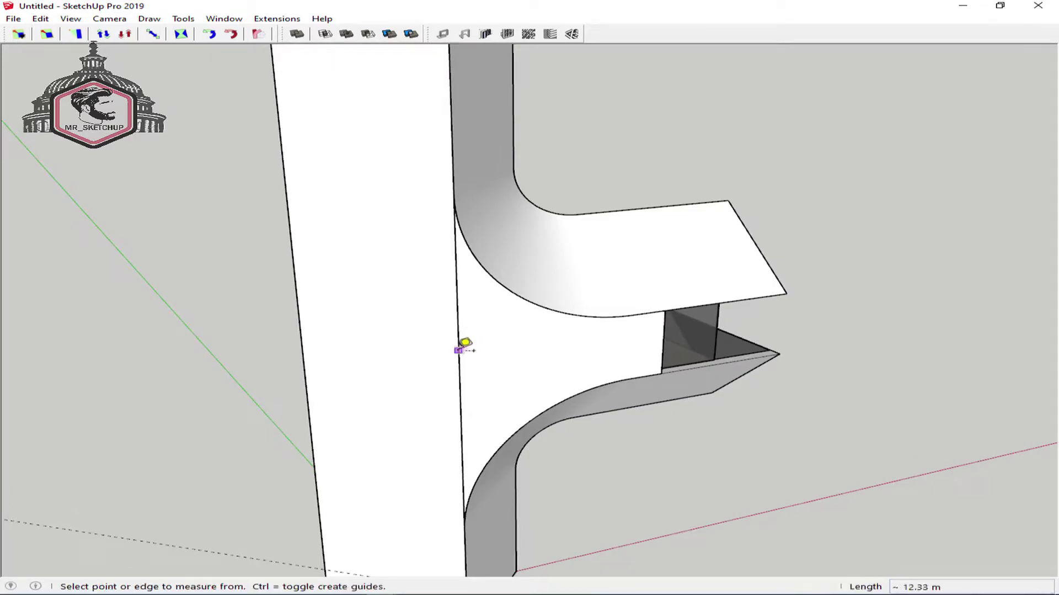
{"action": "left_click", "coordinate": [458, 358]}
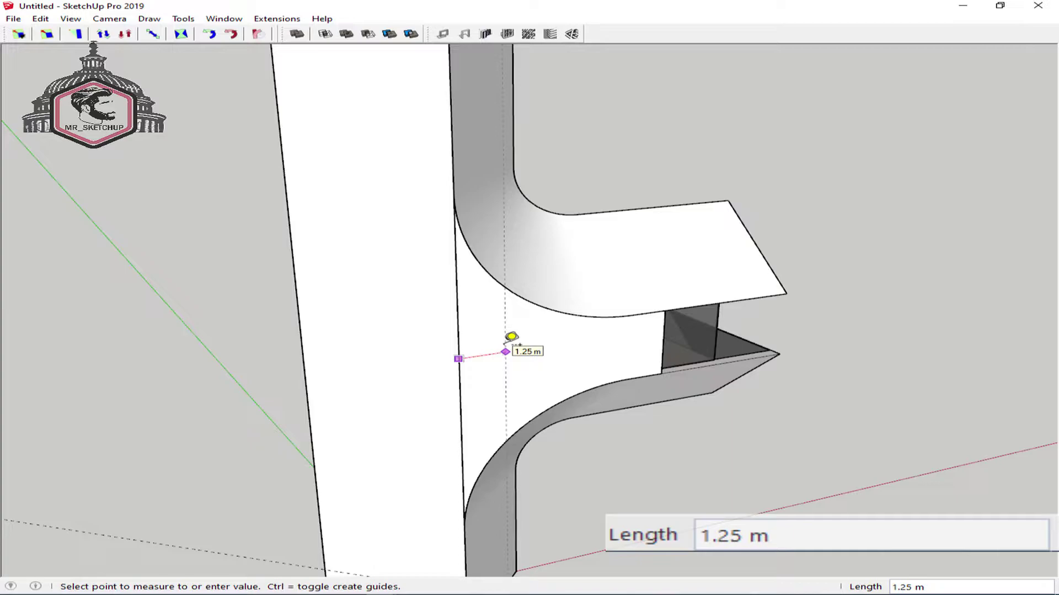
{"action": "type", "text": "5"}
{"action": "key", "text": "Return"}
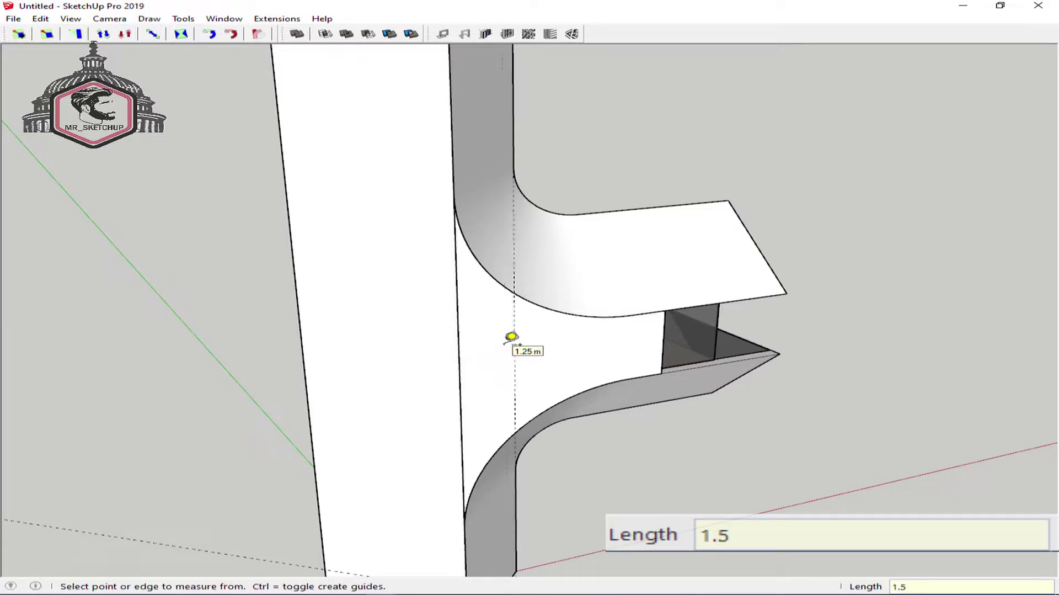
{"action": "scroll", "coordinate": [514, 348], "scroll_direction": "up", "scroll_amount": 1}
- Draw a helper line from the wall edge to the guide point
{"action": "key", "text": "l"}
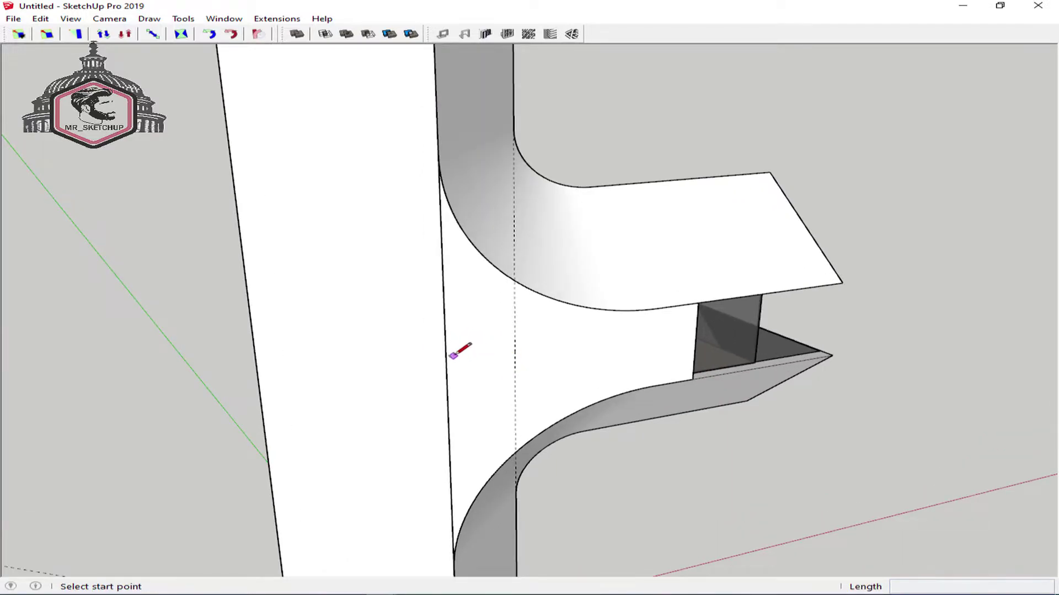
{"action": "left_click", "coordinate": [446, 365]}
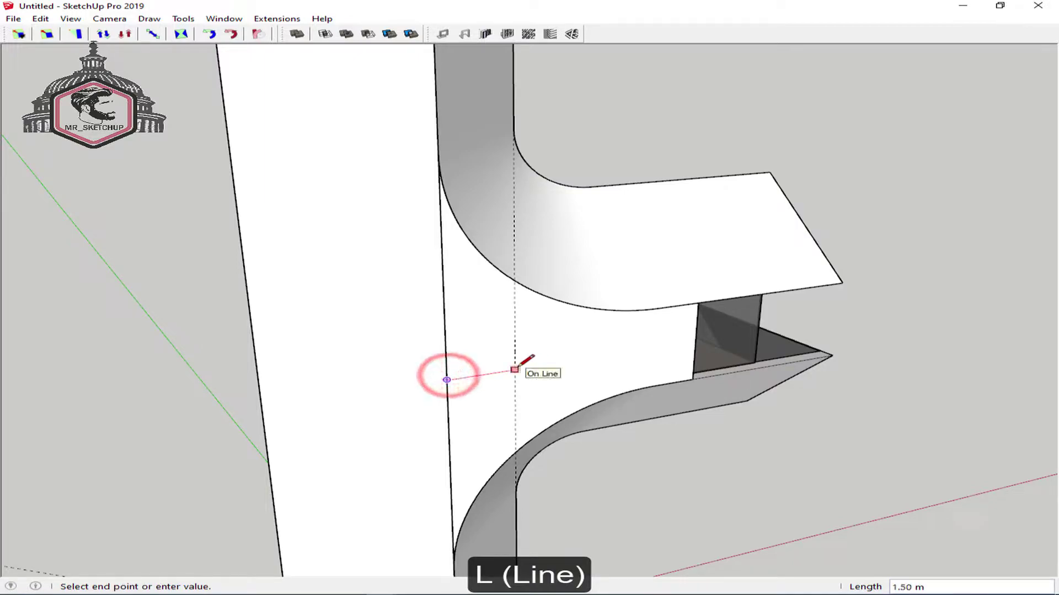
{"action": "scroll", "coordinate": [514, 369], "scroll_direction": "up", "scroll_amount": 2}
{"action": "left_click", "coordinate": [514, 370]}
{"action": "scroll", "coordinate": [514, 370], "scroll_direction": "up", "scroll_amount": 1}
- Draw a centred 1 m by 1.5 m window rectangle, then erase the helper line
{"action": "key", "text": "r"}
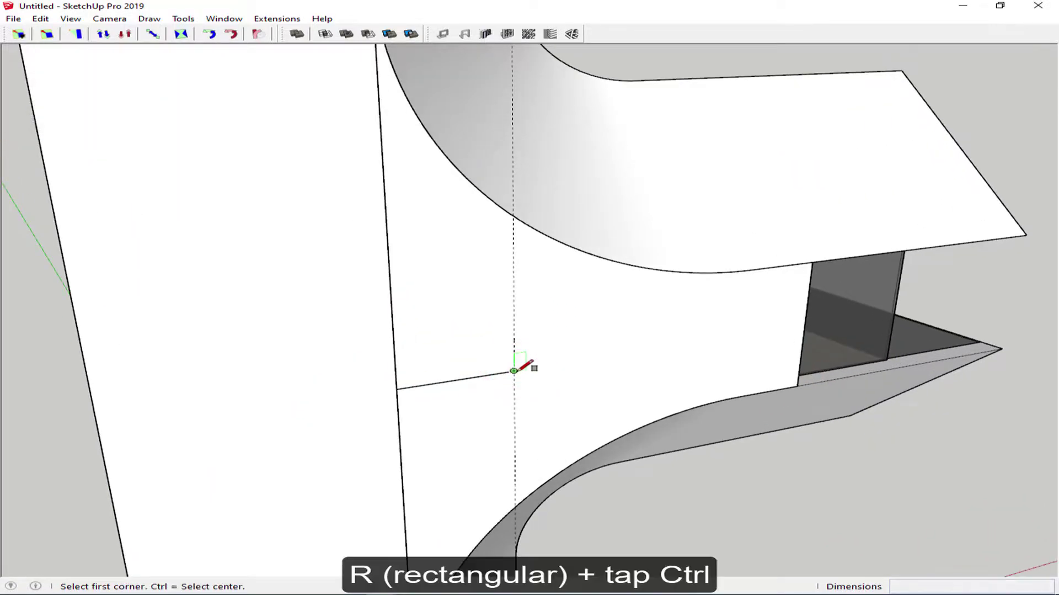
{"action": "left_click", "coordinate": [514, 370]}
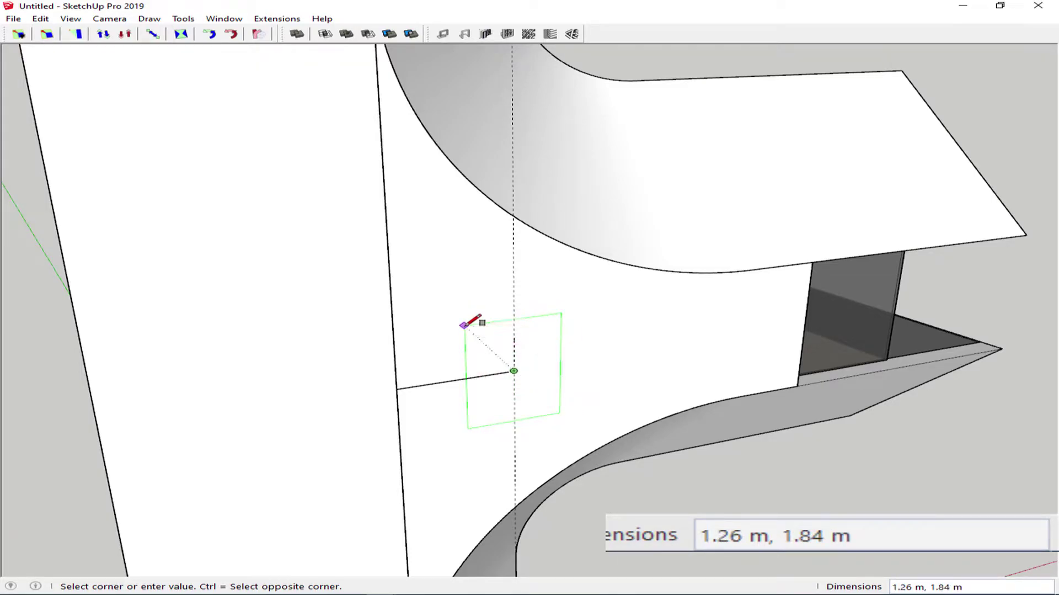
{"action": "type", "text": "5"}
{"action": "key", "text": "Return"}
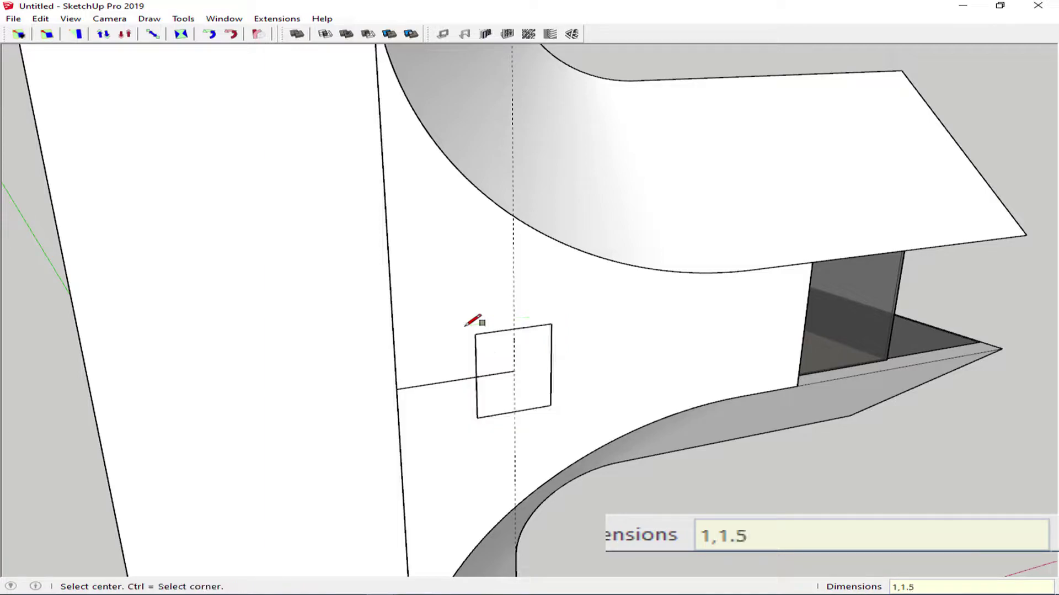
{"action": "key", "text": "r"}
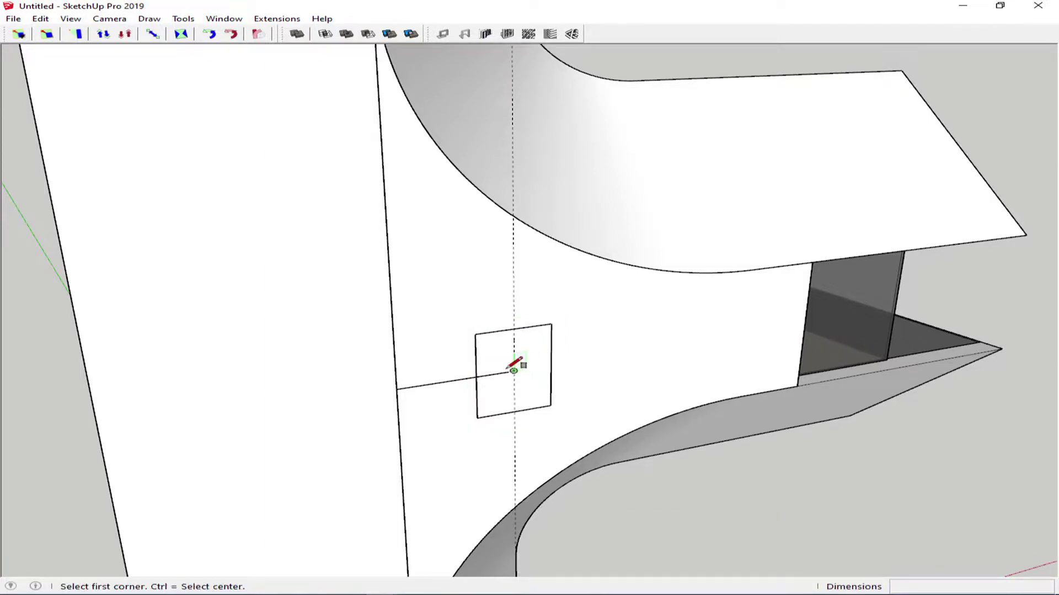
{"action": "key", "text": "e"}
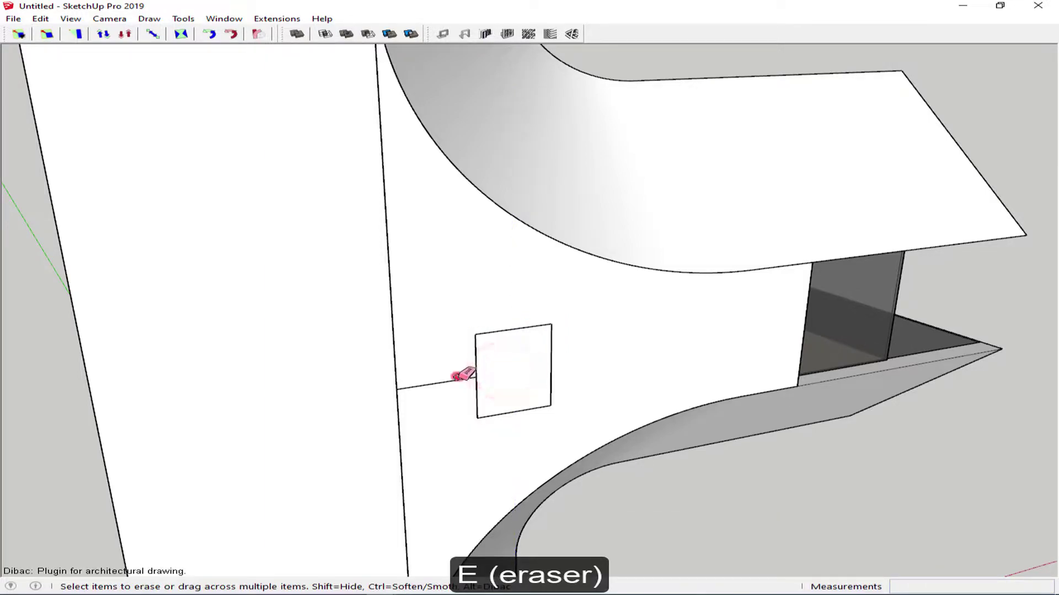
{"action": "left_click", "coordinate": [457, 380]}
- Orbit out to view the whole tower from the front
{"action": "scroll", "coordinate": [458, 371], "scroll_direction": "down", "scroll_amount": 5}
{"action": "middle_click_drag", "start_coordinate": [469, 370], "coordinate": [471, 306]}
{"action": "scroll", "coordinate": [471, 305], "scroll_direction": "down", "scroll_amount": 3}
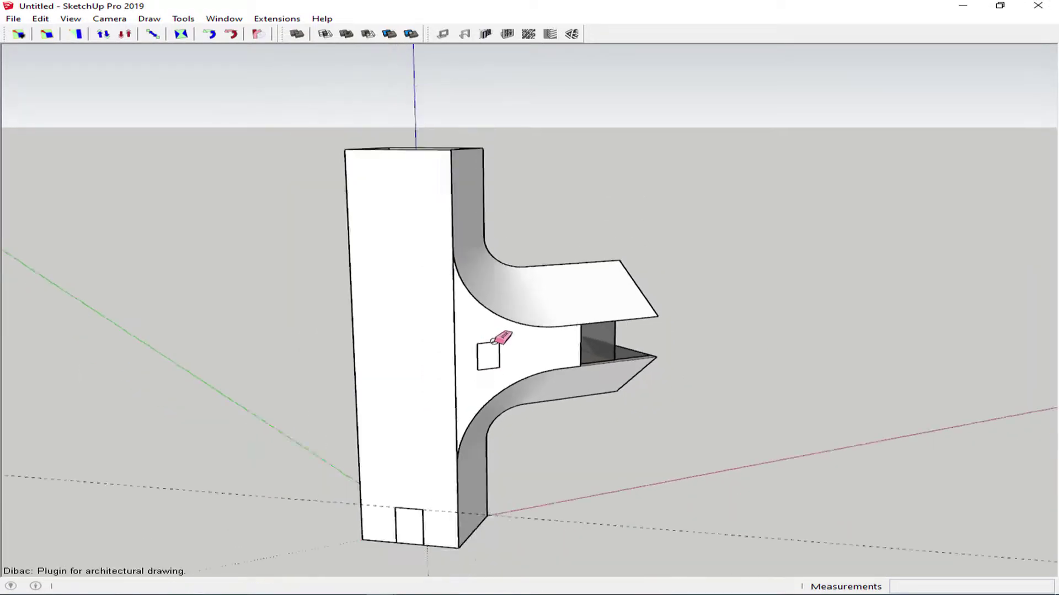
{"action": "middle_click_drag", "start_coordinate": [496, 343], "coordinate": [463, 407]}
{"action": "scroll", "coordinate": [490, 480], "scroll_direction": "up", "scroll_amount": 1}
{"action": "scroll", "coordinate": [610, 491], "scroll_direction": "down", "scroll_amount": 2}
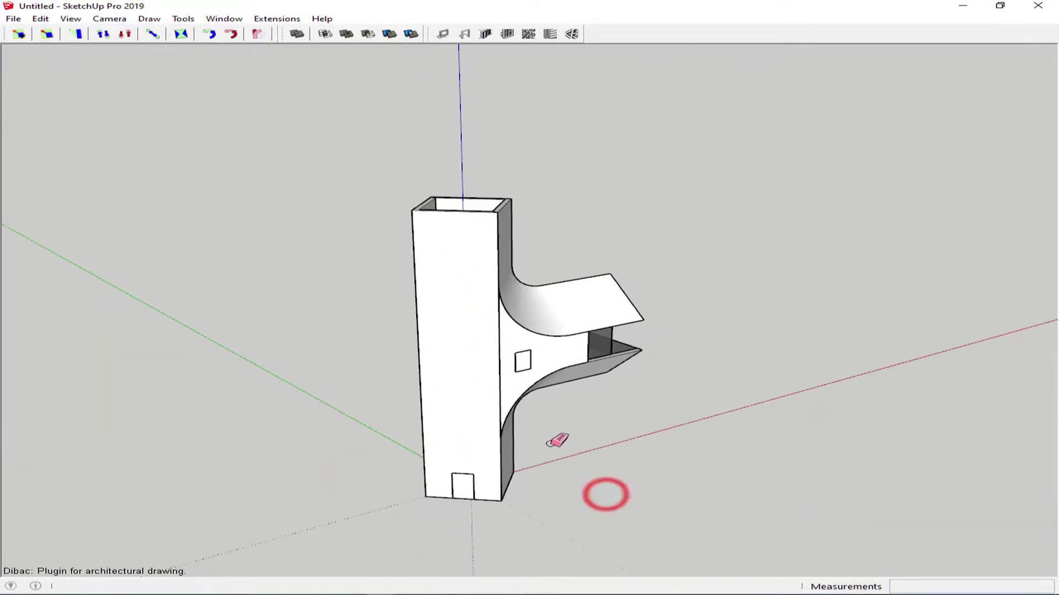
{"action": "scroll", "coordinate": [494, 338], "scroll_direction": "up", "scroll_amount": 2}
{"action": "scroll", "coordinate": [491, 338], "scroll_direction": "up", "scroll_amount": 1}
{"action": "key", "text": "space"}
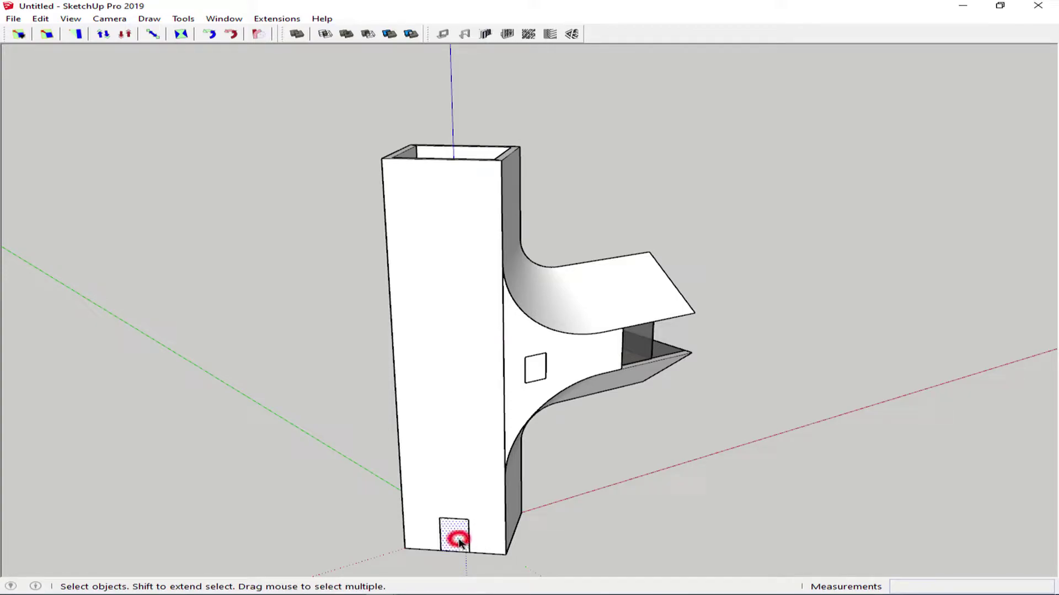
{"action": "mouse_move", "coordinate": [385, 488]}
{"action": "middle_mouse_down"}
{"action": "mouse_move", "coordinate": [561, 508]}
{"action": "mouse_move", "coordinate": [554, 391]}
{"action": "middle_mouse_up"}
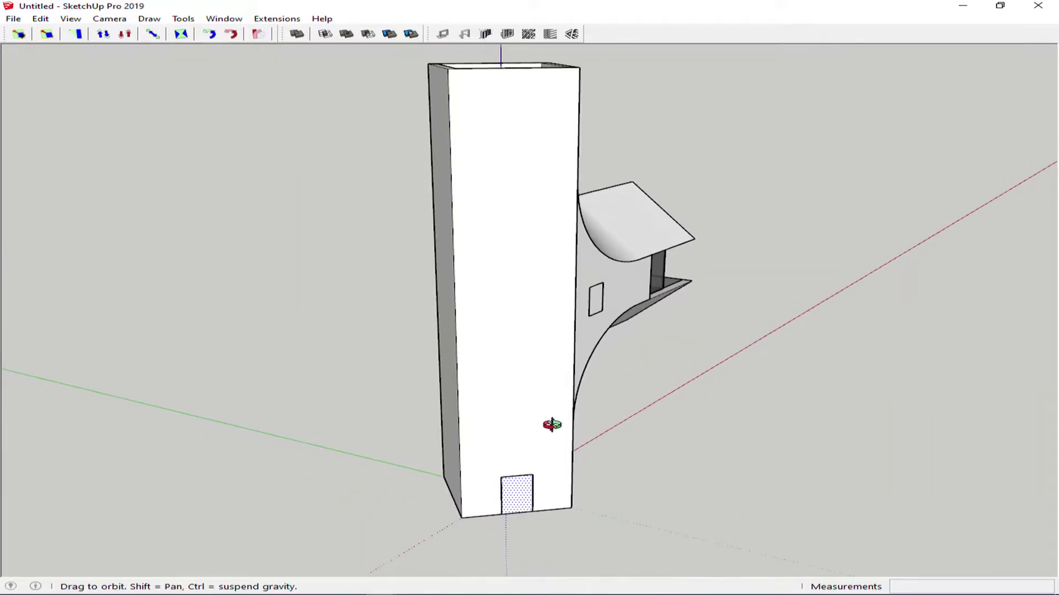
{"action": "scroll", "coordinate": [508, 347], "scroll_direction": "up", "scroll_amount": 1}
- Start a Tape Measure guide from the tower's top edge
{"action": "key", "text": "t"}
{"action": "middle_click_drag", "start_coordinate": [508, 293], "coordinate": [463, 343]}
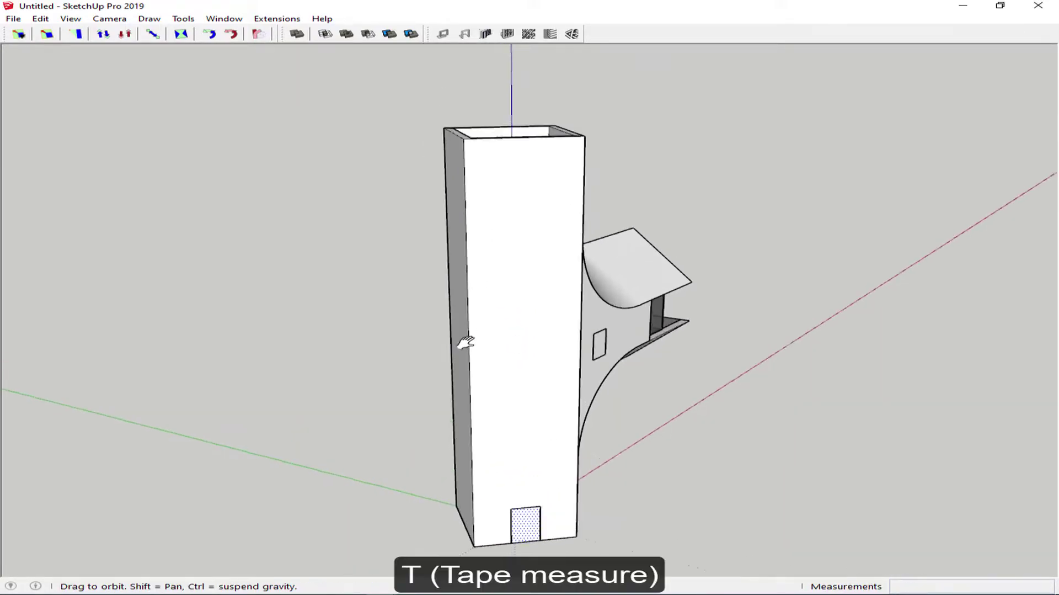
{"action": "scroll", "coordinate": [477, 218], "scroll_direction": "up", "scroll_amount": 2}
{"action": "left_click", "coordinate": [527, 207]}
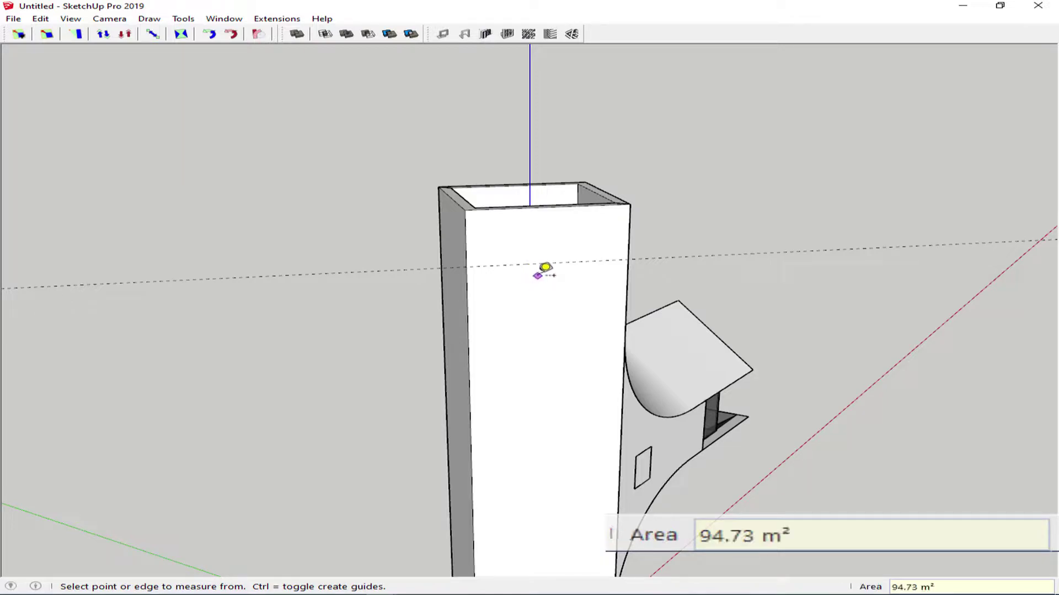
- Add a guide 3 m below the first guide, then one 2 m from the tower's corner edge
{"action": "left_click", "coordinate": [592, 261]}
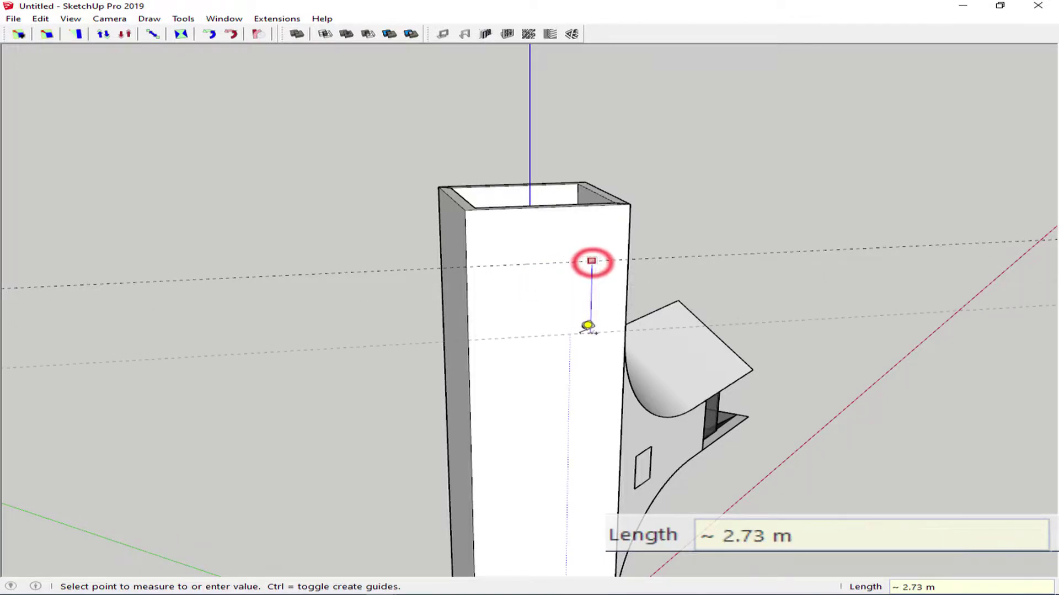
{"action": "key", "text": "Return"}
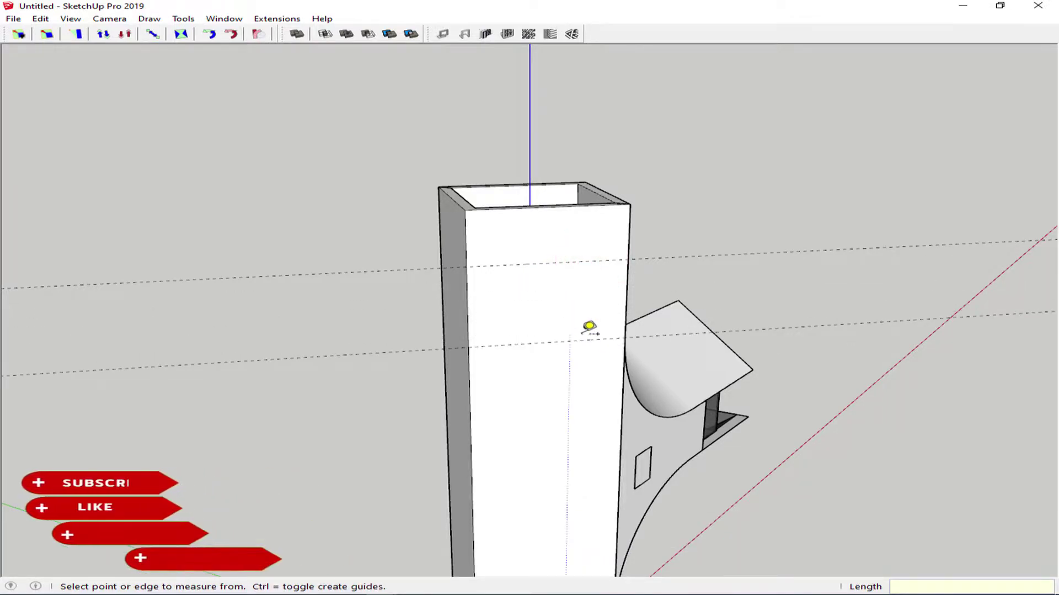
{"action": "mouse_move", "coordinate": [586, 326]}
{"action": "middle_mouse_down"}
{"action": "mouse_move", "coordinate": [480, 310]}
{"action": "mouse_move", "coordinate": [579, 242]}
{"action": "middle_mouse_up"}
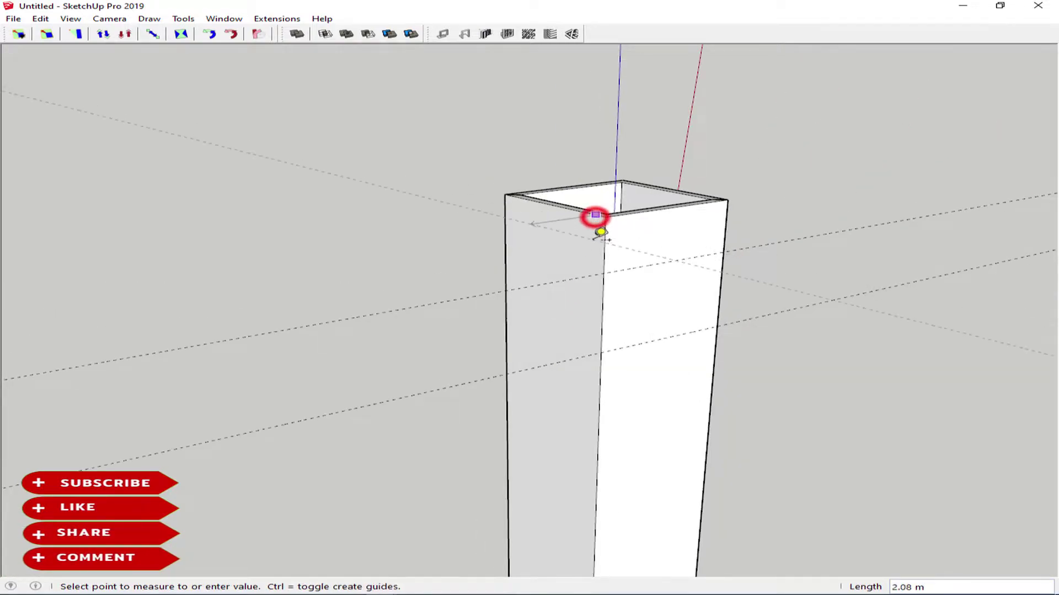
{"action": "left_click", "coordinate": [599, 238]}
{"action": "type", "text": "2"}
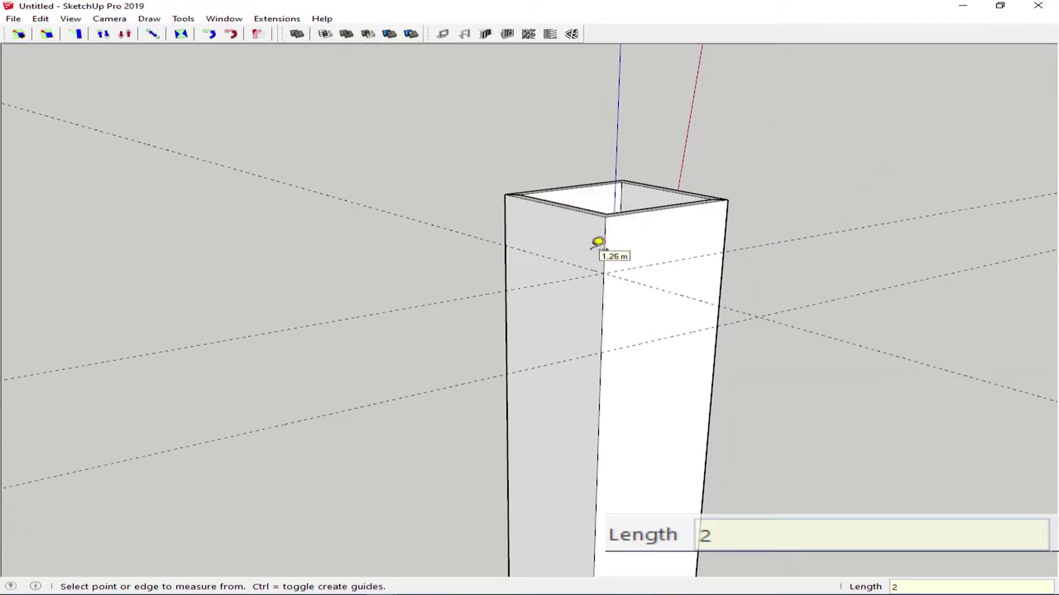
{"action": "key", "text": "Return"}
- Add another guide 3 m from the last guide on the tower's other face
{"action": "left_click", "coordinate": [538, 254]}
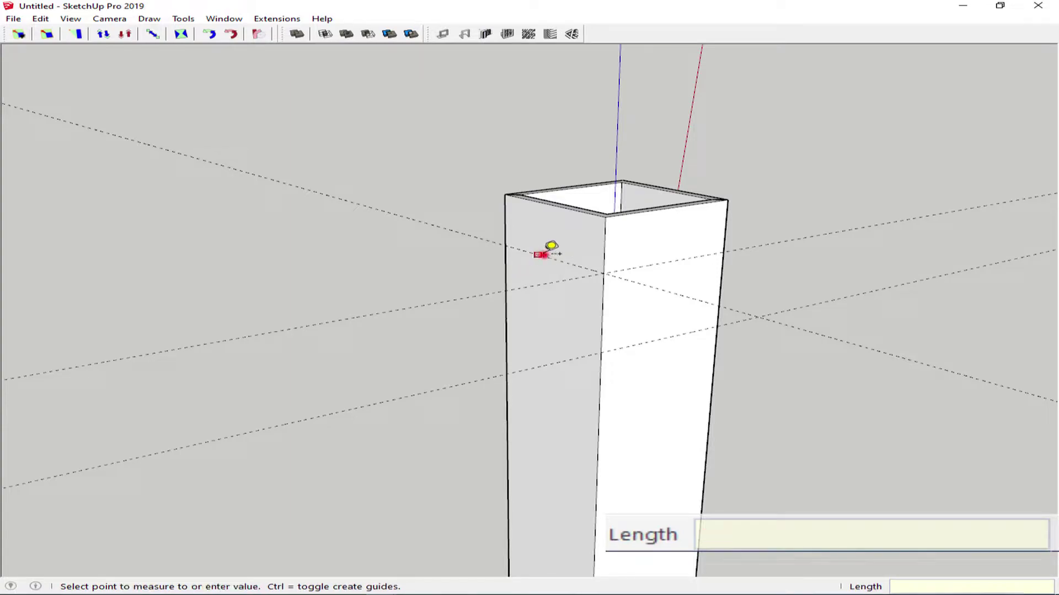
{"action": "left_click", "coordinate": [549, 313]}
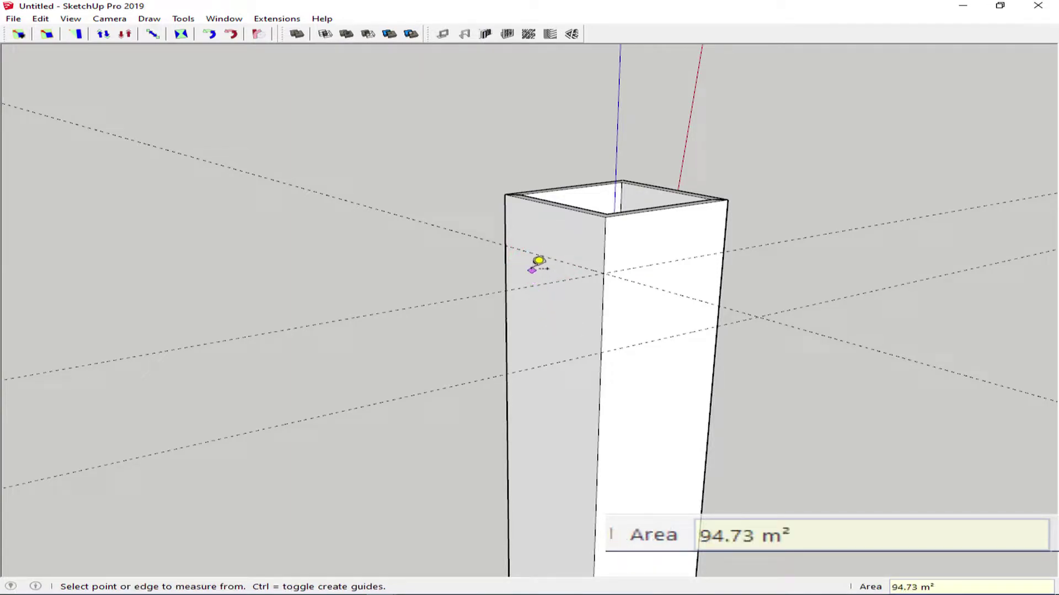
{"action": "left_click", "coordinate": [525, 251]}
{"action": "type", "text": "3"}
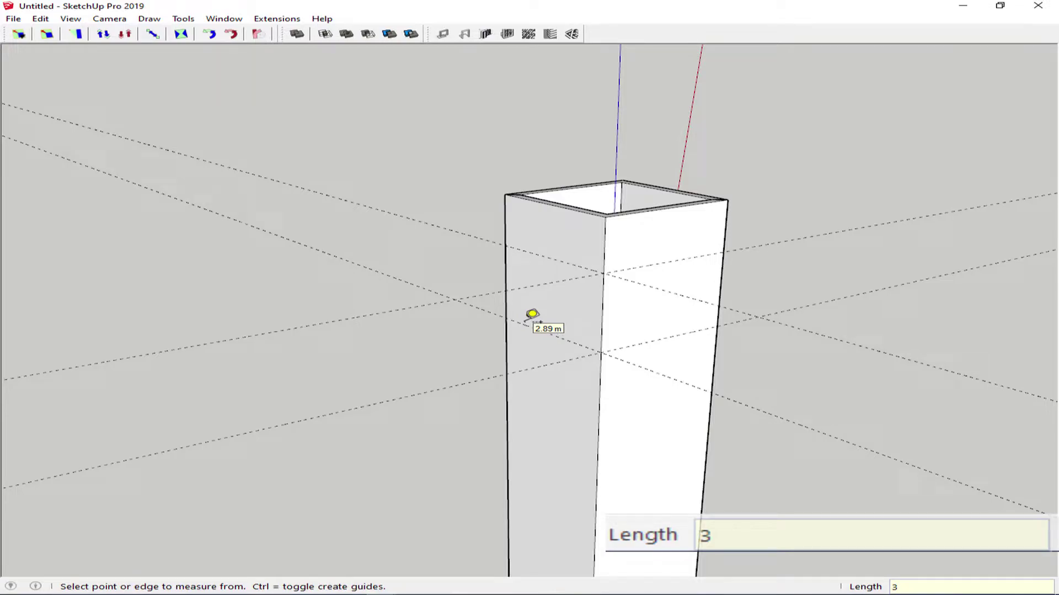
{"action": "key", "text": "Return"}
{"action": "mouse_move", "coordinate": [655, 332]}
{"action": "middle_mouse_down"}
{"action": "mouse_move", "coordinate": [705, 388]}
{"action": "mouse_move", "coordinate": [650, 302]}
{"action": "mouse_move", "coordinate": [674, 291]}
{"action": "mouse_move", "coordinate": [422, 401]}
{"action": "middle_mouse_up"}
{"action": "scroll", "coordinate": [581, 328], "scroll_direction": "up", "scroll_amount": 2}
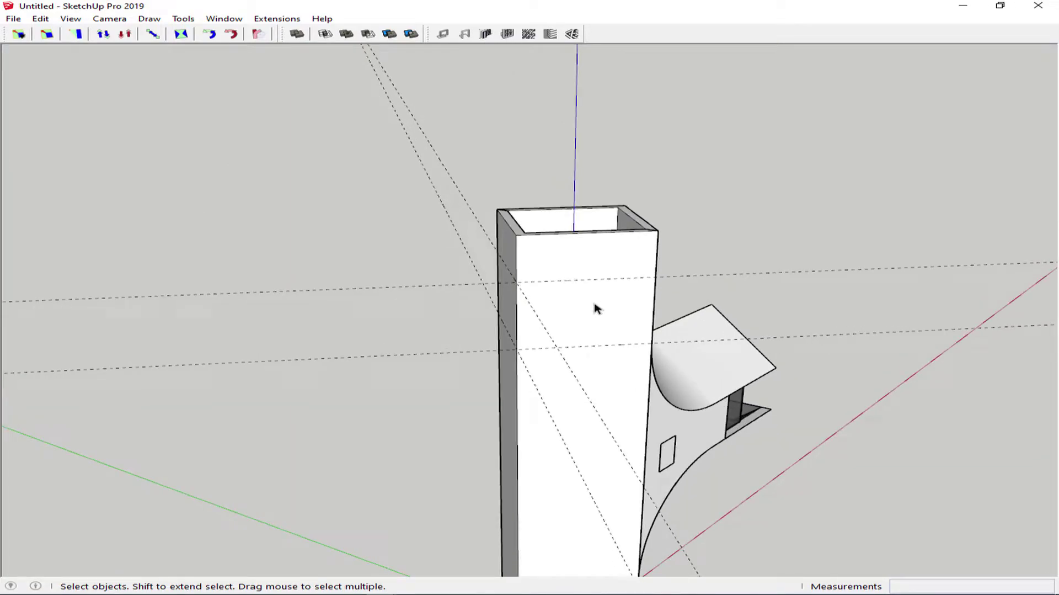
- Draw a vertical line from the top edge and a tall window rectangle between the guides
{"action": "key", "text": "l"}
{"action": "scroll", "coordinate": [581, 231], "scroll_direction": "up", "scroll_amount": 2}
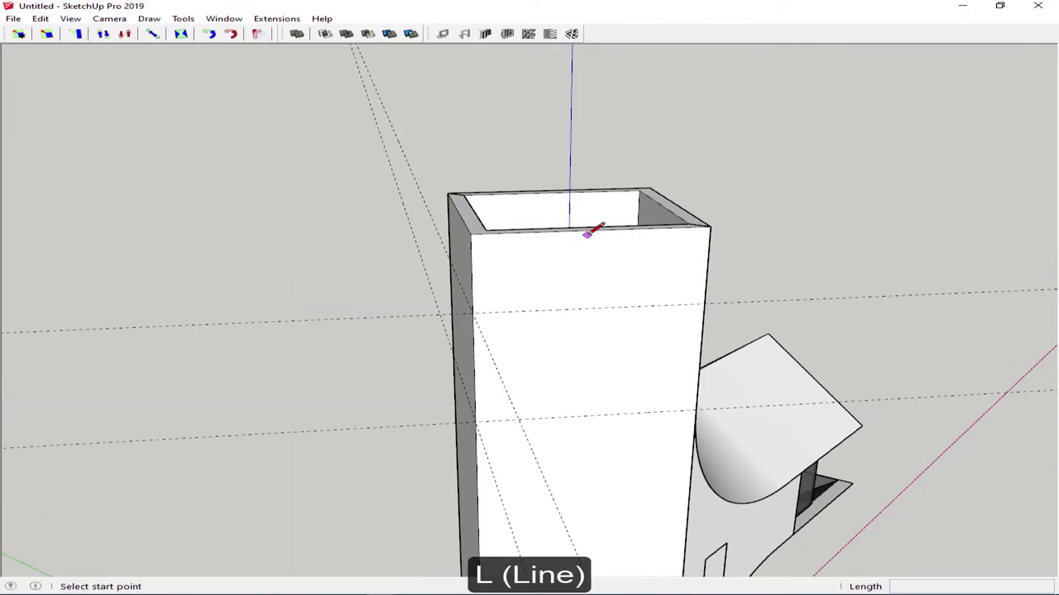
{"action": "left_click", "coordinate": [592, 229]}
{"action": "left_click", "coordinate": [592, 309]}
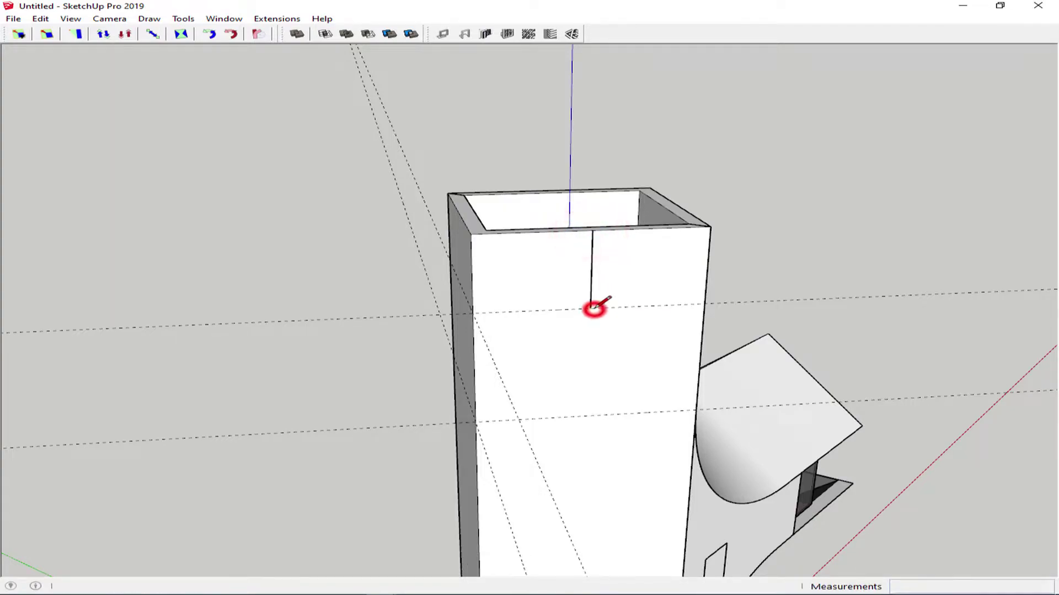
{"action": "scroll", "coordinate": [595, 313], "scroll_direction": "down", "scroll_amount": 1}
{"action": "key", "text": "r"}
{"action": "left_click", "coordinate": [591, 308]}
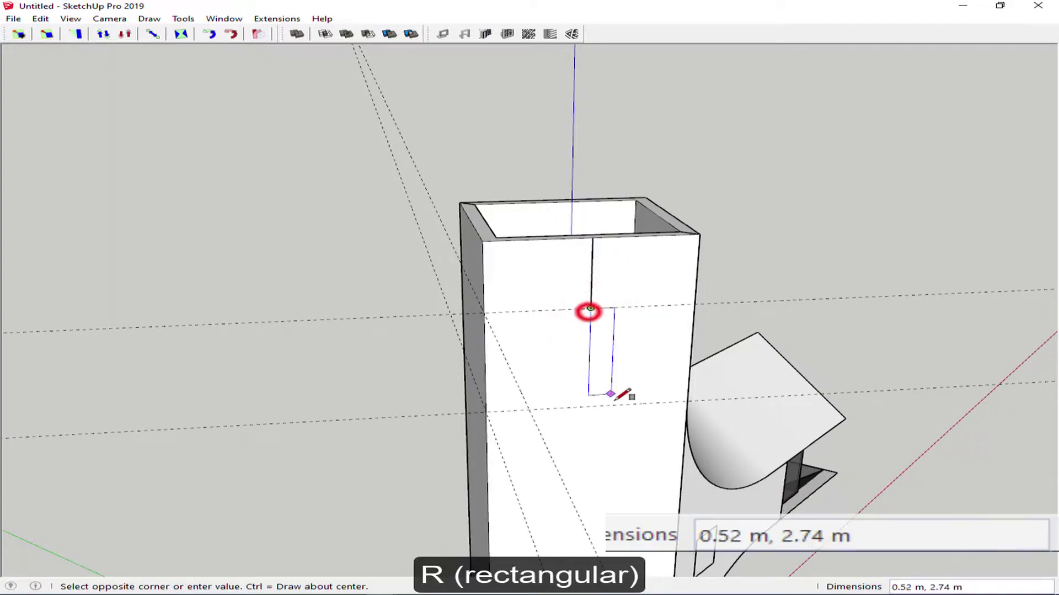
{"action": "left_click", "coordinate": [617, 405]}
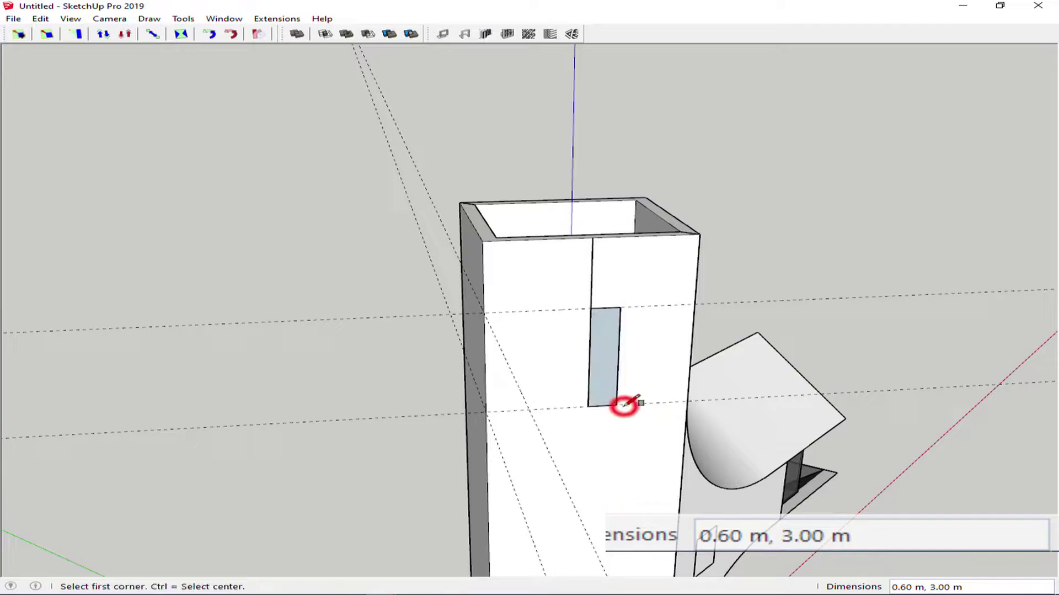
{"action": "key", "text": "space"}
- Copy the window face to the left and erase the leftover vertical edge above it
{"action": "double_click", "coordinate": [607, 355]}
{"action": "key", "text": "m"}
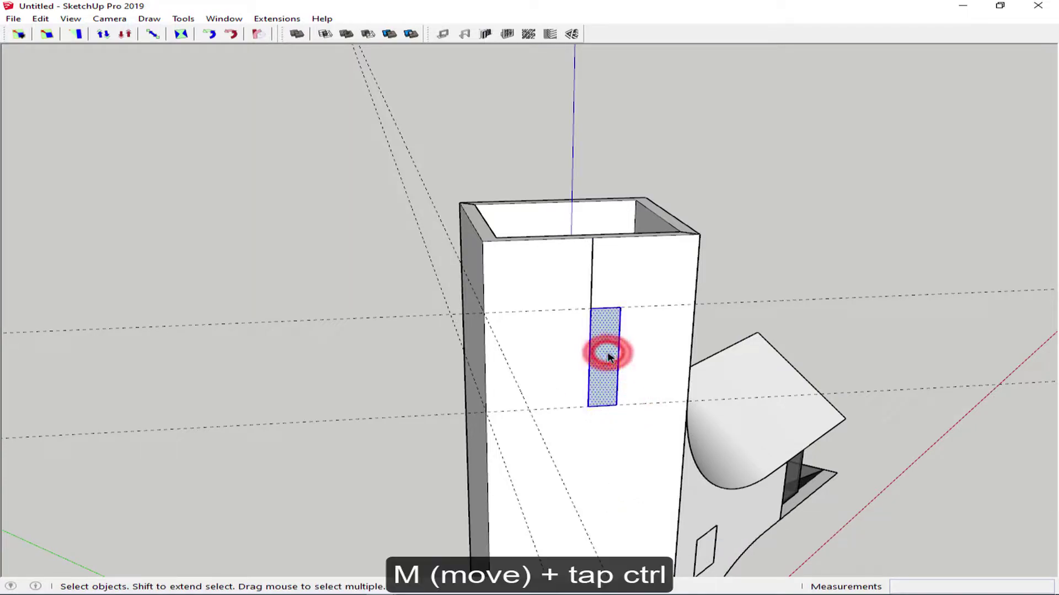
{"action": "left_click", "coordinate": [624, 312]}
{"action": "key", "text": "ctrl"}
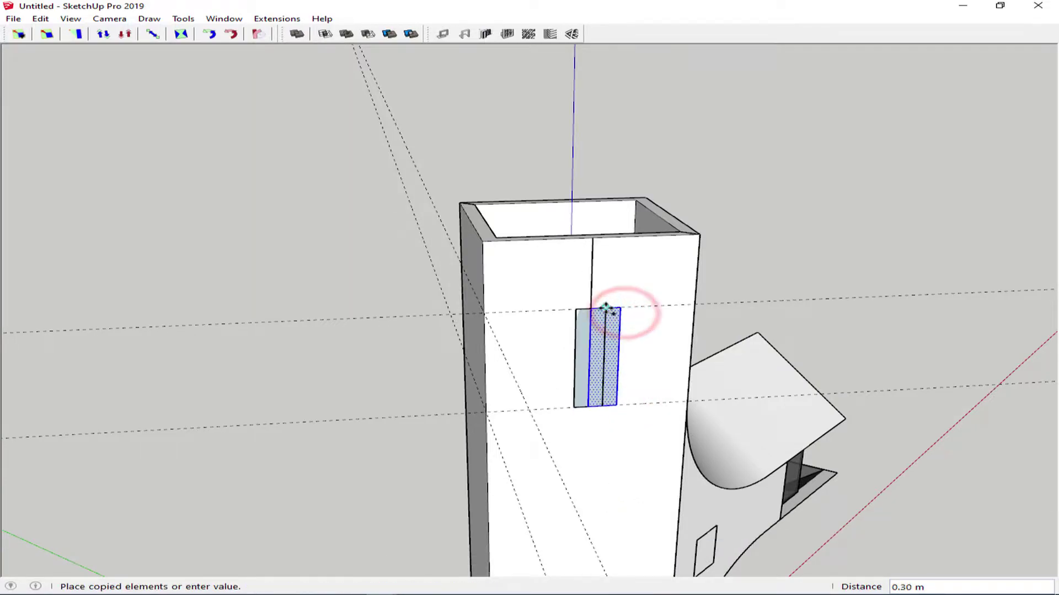
{"action": "left_click", "coordinate": [593, 309]}
{"action": "key", "text": "e"}
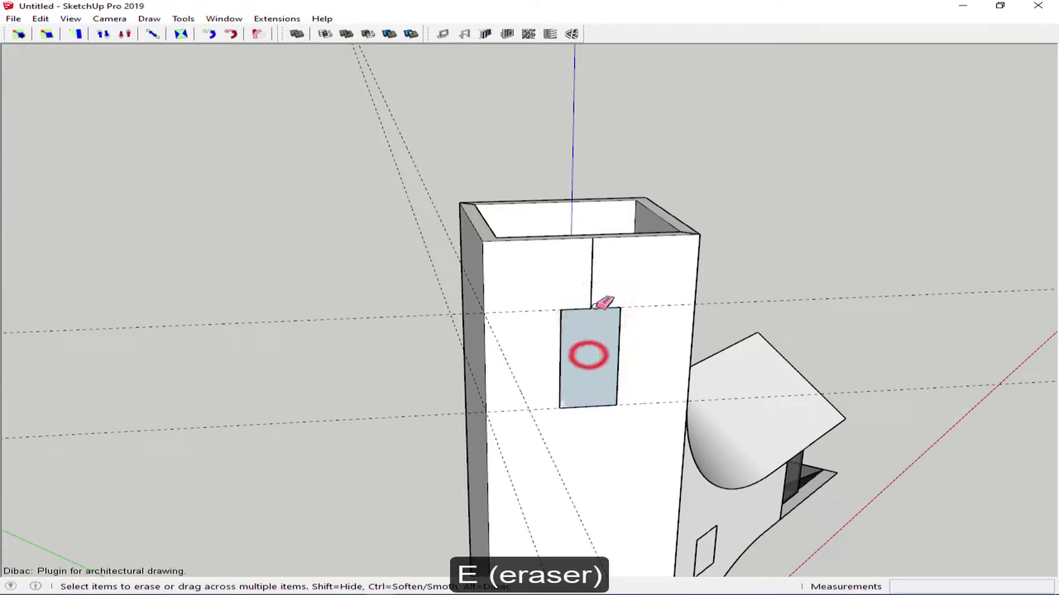
{"action": "left_click", "coordinate": [593, 287]}
{"action": "middle_click_drag", "start_coordinate": [595, 298], "coordinate": [607, 369]}
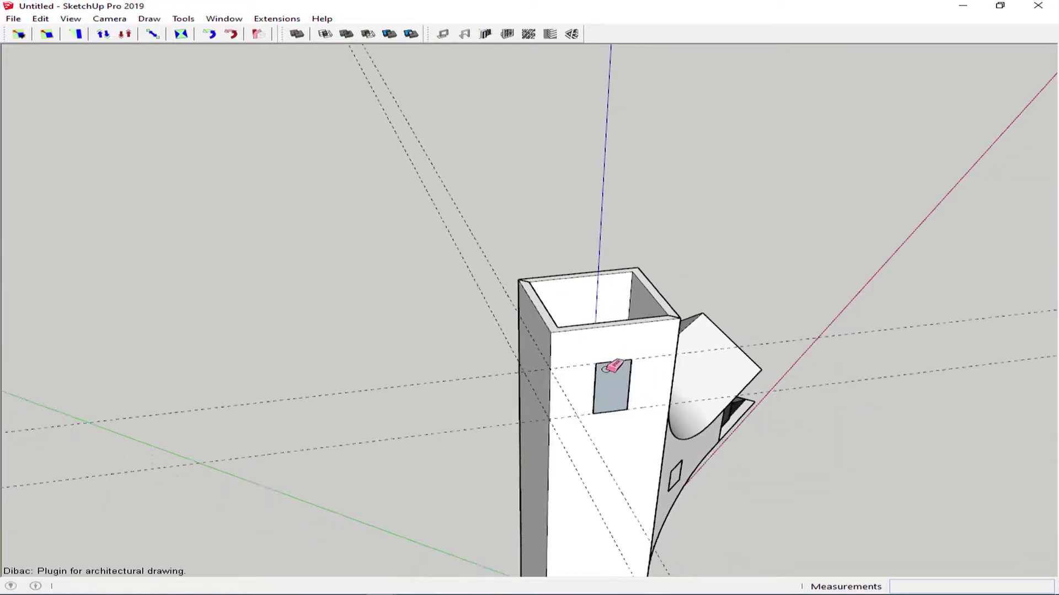
{"action": "scroll", "coordinate": [612, 365], "scroll_direction": "down", "scroll_amount": 2}
{"action": "key", "text": "space"}
{"action": "mouse_move", "coordinate": [603, 406]}
{"action": "middle_mouse_down"}
{"action": "mouse_move", "coordinate": [619, 344]}
{"action": "mouse_move", "coordinate": [620, 402]}
{"action": "mouse_move", "coordinate": [660, 342]}
{"action": "mouse_move", "coordinate": [757, 372]}
{"action": "mouse_move", "coordinate": [667, 322]}
{"action": "middle_mouse_up"}
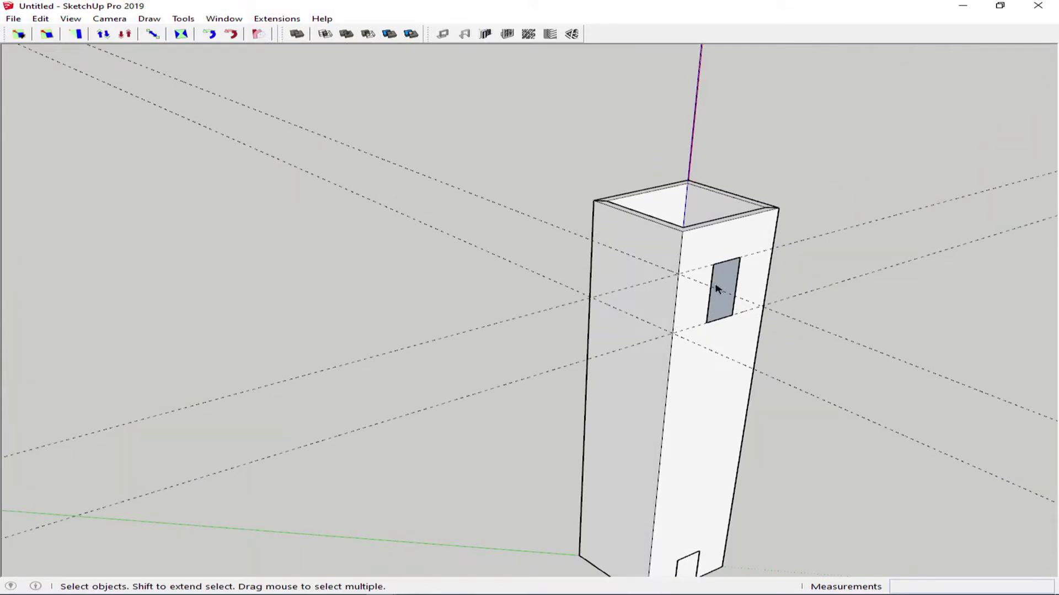
- Draw a short line down the left face and a window rectangle from its end
{"action": "key", "text": "l"}
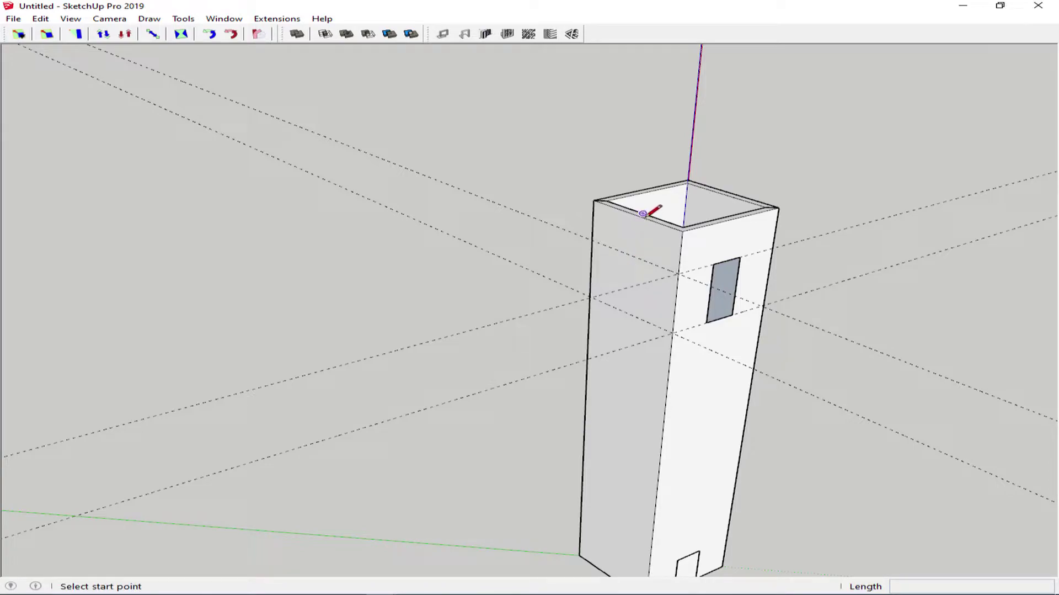
{"action": "left_click", "coordinate": [634, 216]}
{"action": "scroll", "coordinate": [640, 243], "scroll_direction": "up", "scroll_amount": 1}
{"action": "left_click", "coordinate": [633, 256]}
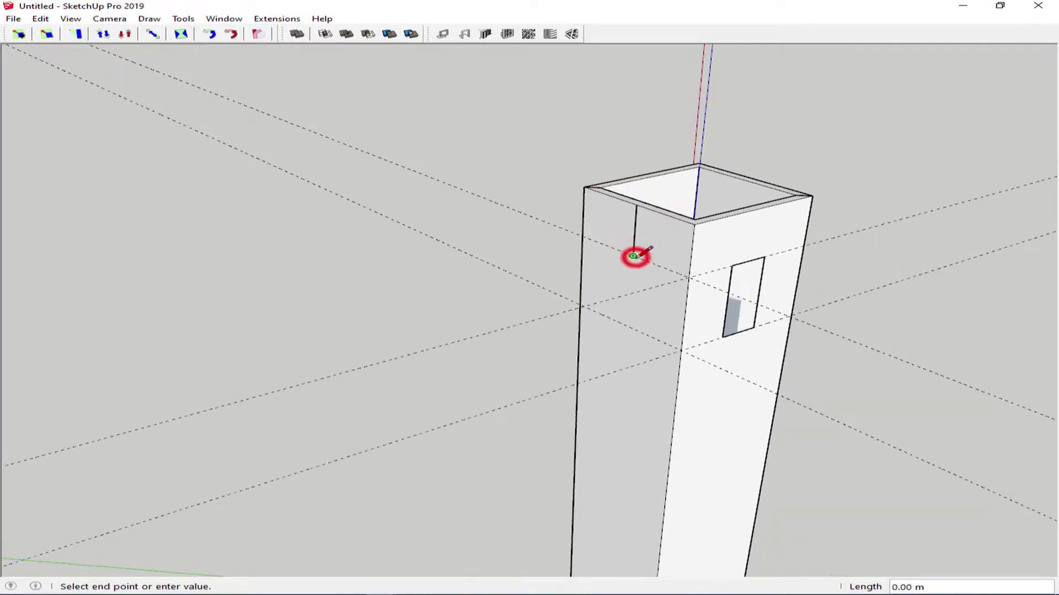
{"action": "key", "text": "r"}
{"action": "left_click", "coordinate": [634, 256]}
{"action": "type", "text": ".6"}
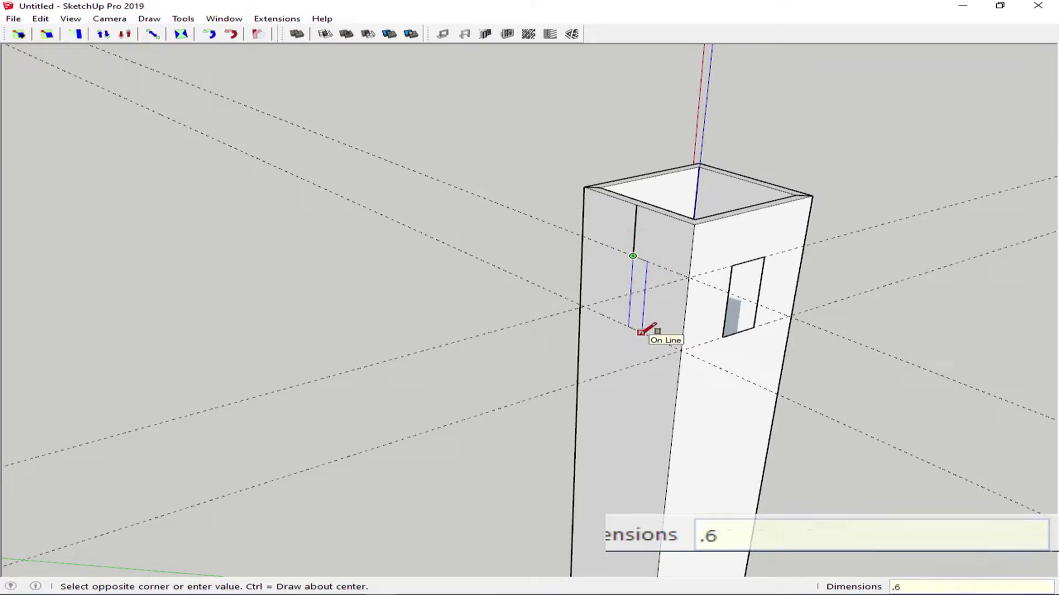
{"action": "key", "text": "Return"}
{"action": "key", "text": "space"}
{"action": "scroll", "coordinate": [638, 250], "scroll_direction": "up", "scroll_amount": 2}
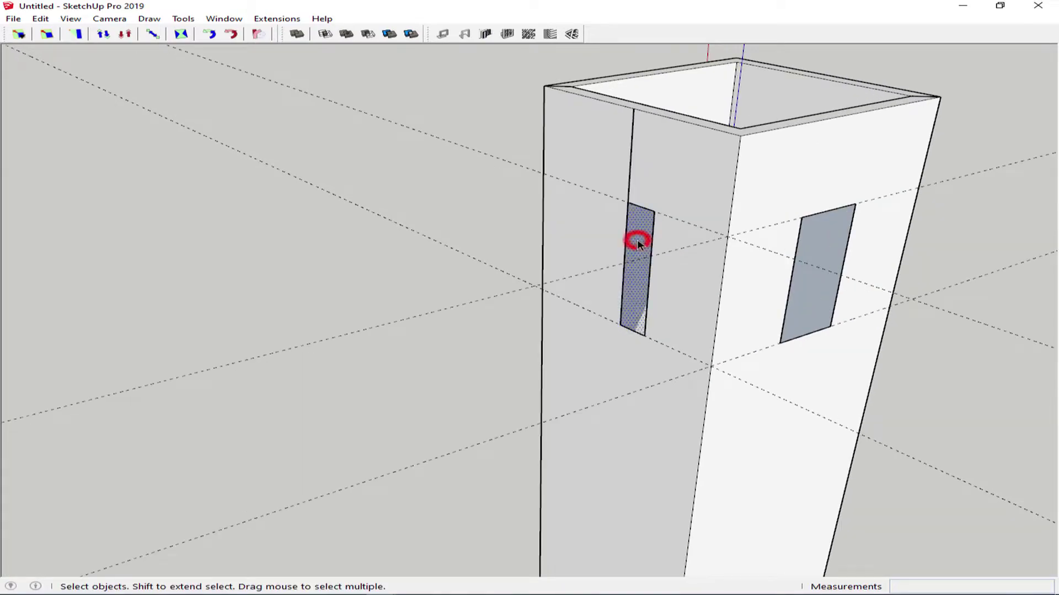
- Copy the window 0.60 m left, erase the leftover lines above, and select the new face
{"action": "key", "text": "m"}
{"action": "key", "text": "ctrl"}
{"action": "left_click", "coordinate": [654, 212]}
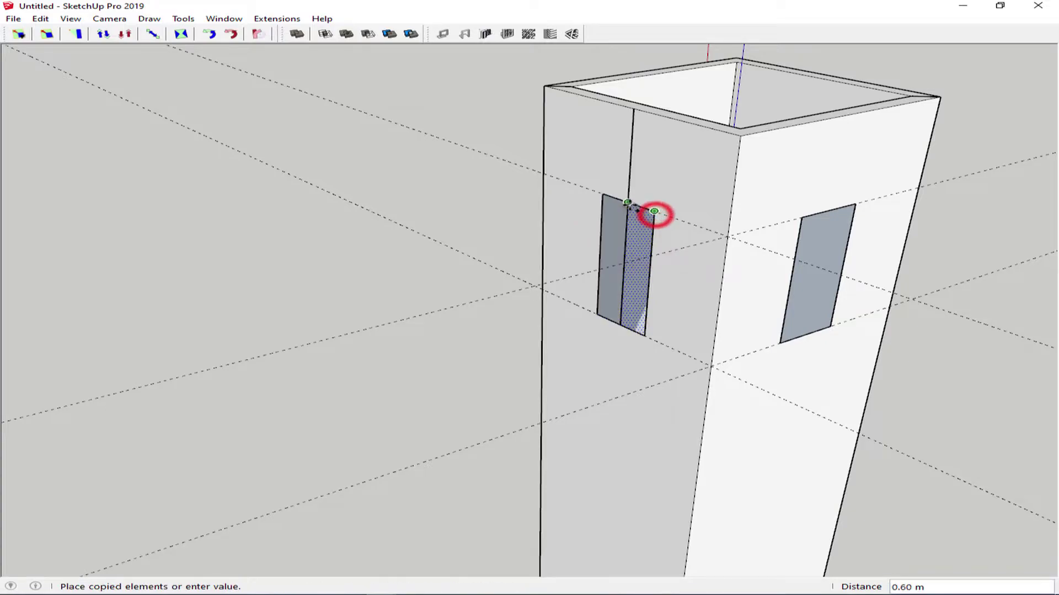
{"action": "left_click", "coordinate": [629, 204]}
{"action": "key", "text": "e"}
{"action": "left_click_drag", "start_coordinate": [620, 221], "coordinate": [630, 166]}
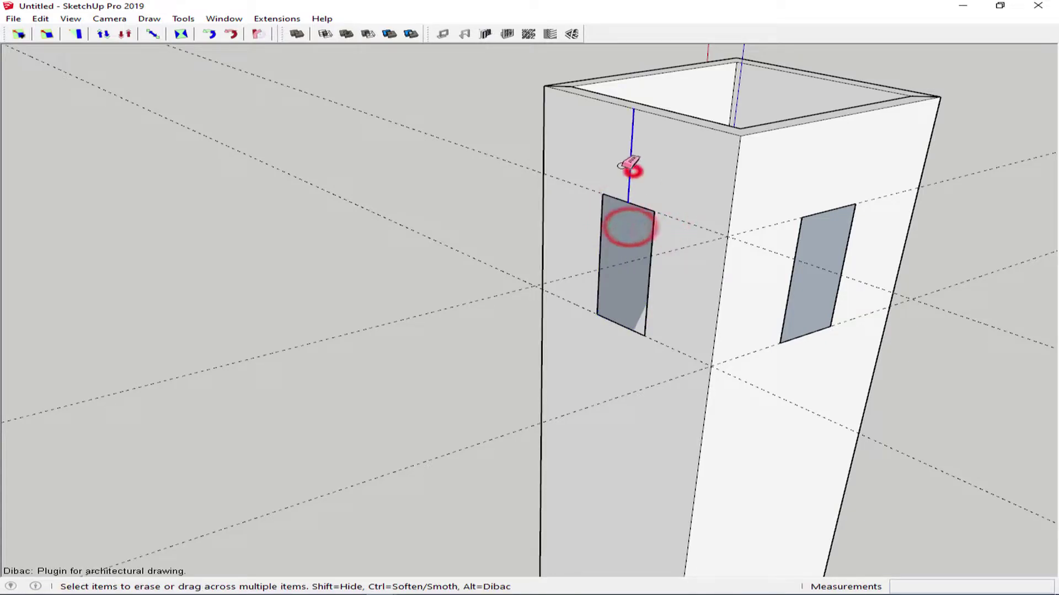
{"action": "key", "text": "space"}
{"action": "scroll", "coordinate": [629, 166], "scroll_direction": "down", "scroll_amount": 3}
{"action": "left_click", "coordinate": [624, 265]}
{"action": "scroll", "coordinate": [624, 264], "scroll_direction": "down", "scroll_amount": 1}
- Place a guide 3 m above the tower's bottom edge
{"action": "middle_click_drag", "start_coordinate": [653, 367], "coordinate": [645, 288], "text": "shift"}
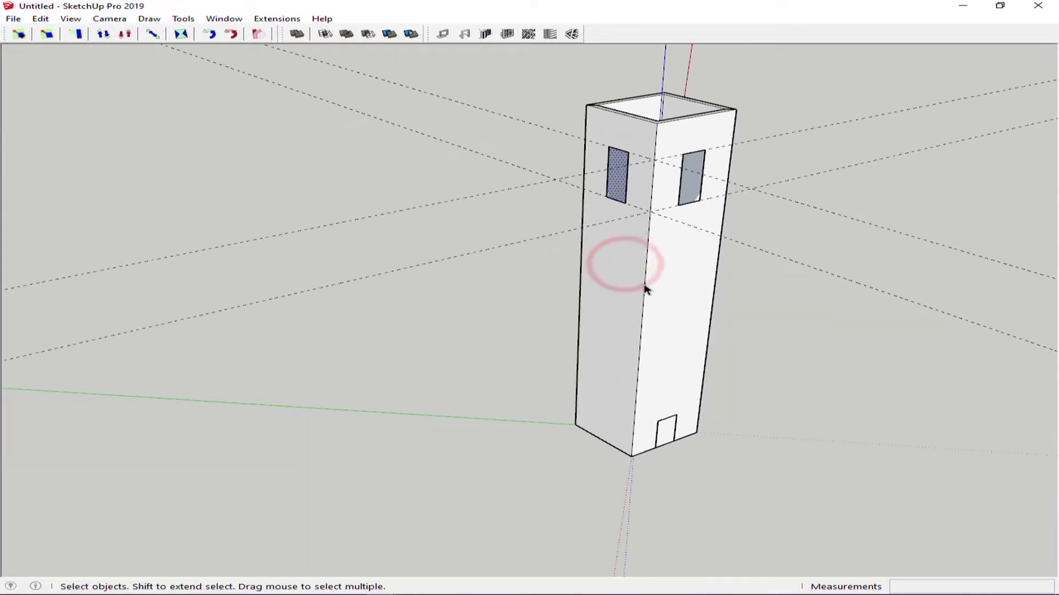
{"action": "key", "text": "t"}
{"action": "left_click", "coordinate": [602, 440]}
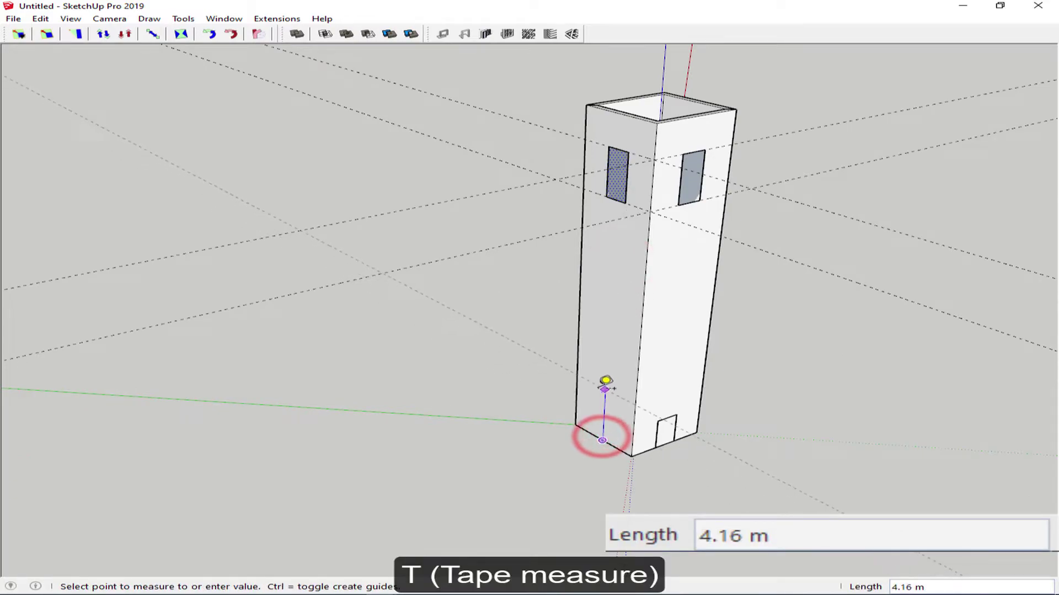
{"action": "type", "text": "3"}
{"action": "key", "text": "Return"}
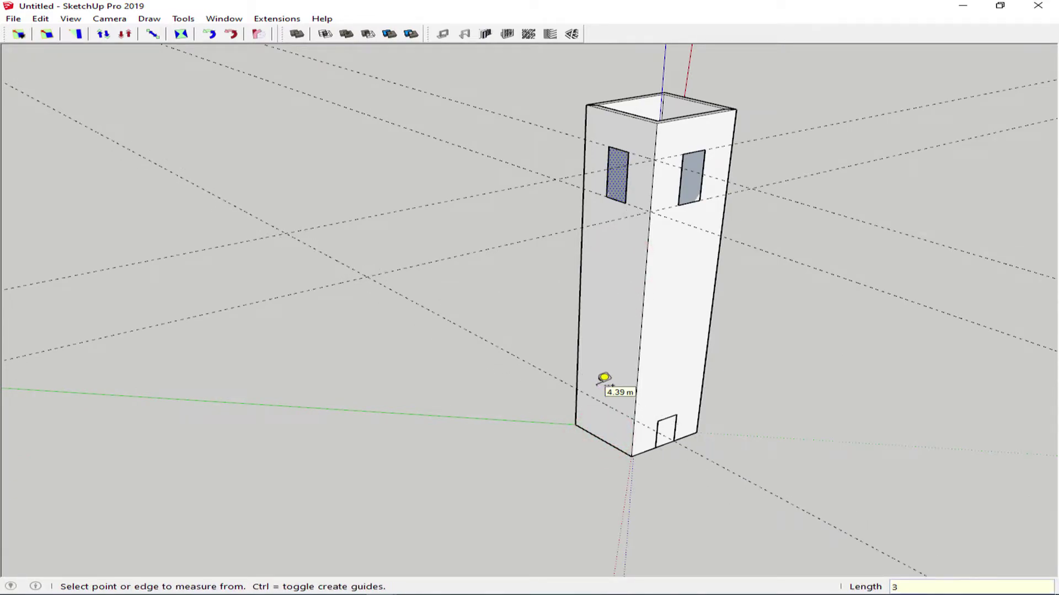
- Copy the upper window down onto the 3 m guide
{"action": "key", "text": "m"}
{"action": "key", "text": "ctrl"}
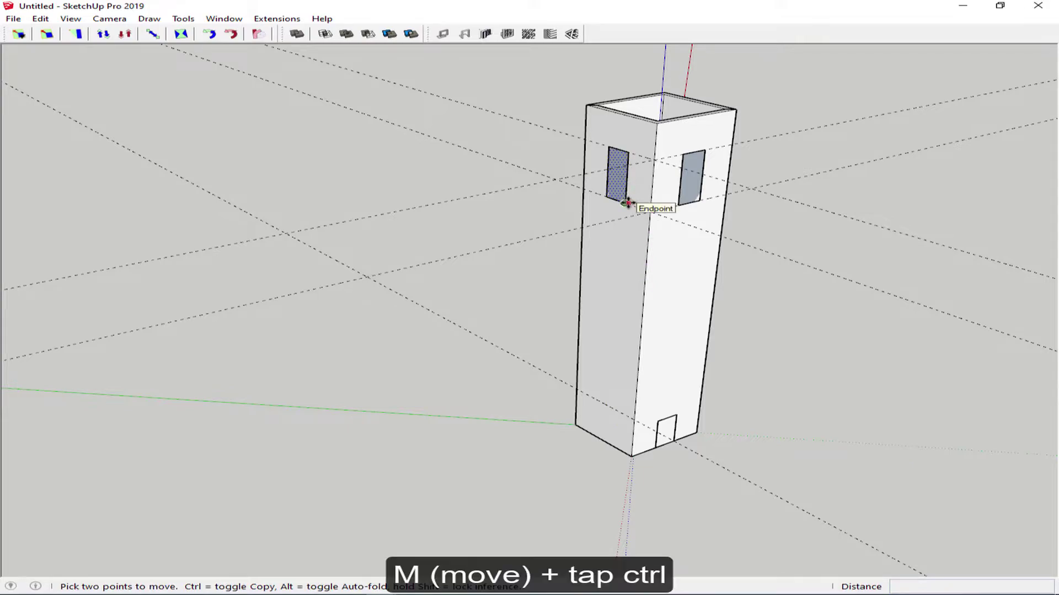
{"action": "left_click", "coordinate": [626, 202]}
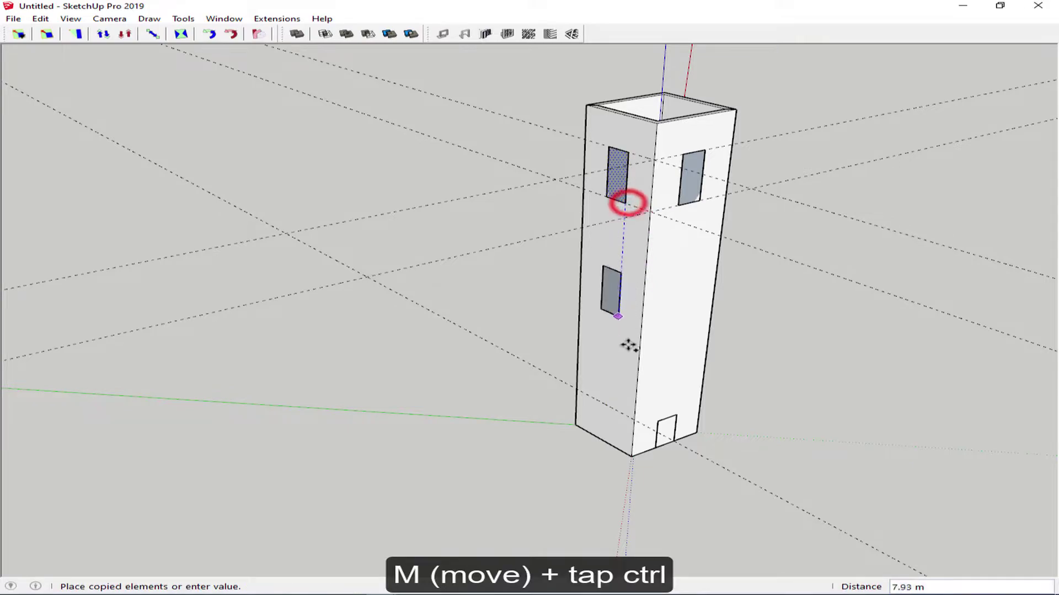
{"action": "left_click", "coordinate": [614, 407]}
{"action": "key", "text": "space"}
{"action": "scroll", "coordinate": [617, 347], "scroll_direction": "up", "scroll_amount": 2}
{"action": "scroll", "coordinate": [450, 163], "scroll_direction": "down", "scroll_amount": 2}
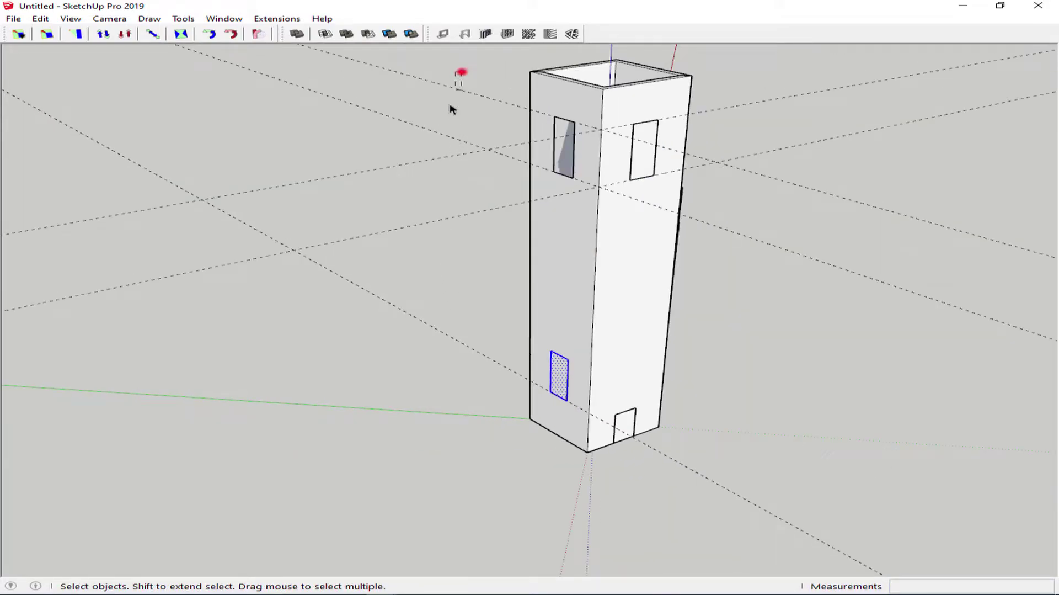
- Select and delete all the guide lines
{"action": "left_click_drag", "start_coordinate": [461, 71], "coordinate": [335, 357]}
{"action": "left_click_drag", "start_coordinate": [850, 255], "coordinate": [844, 264]}
{"action": "key", "text": "Delete"}
{"action": "scroll", "coordinate": [653, 411], "scroll_direction": "up", "scroll_amount": 2}
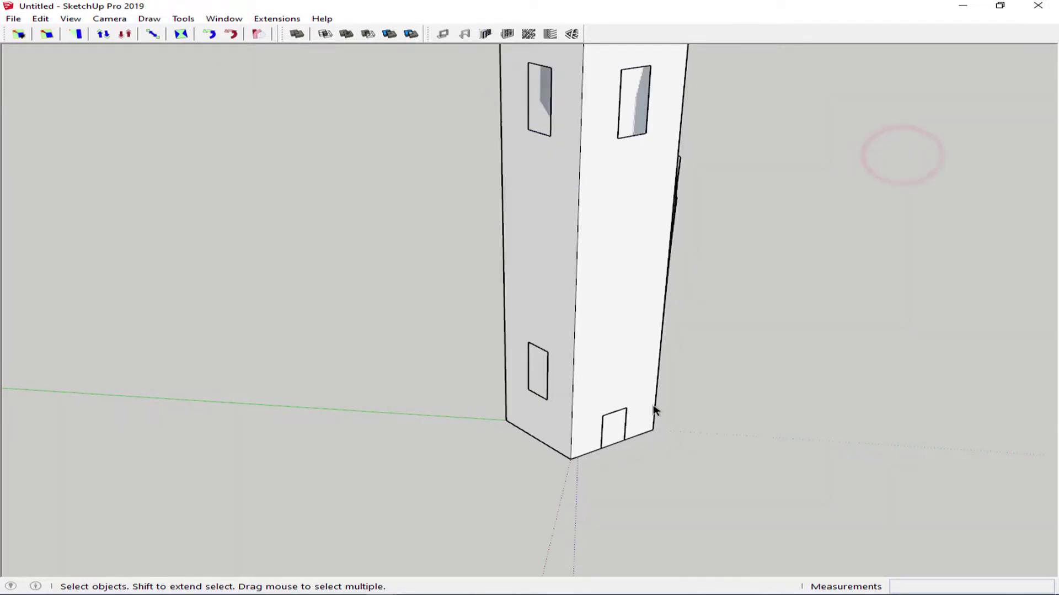
- Orbit to the curved shell and cut the small window to the clipboard
{"action": "mouse_move", "coordinate": [653, 411]}
{"action": "middle_mouse_down"}
{"action": "mouse_move", "coordinate": [504, 320]}
{"action": "mouse_move", "coordinate": [555, 342]}
{"action": "middle_mouse_up"}
{"action": "scroll", "coordinate": [554, 342], "scroll_direction": "down", "scroll_amount": 1}
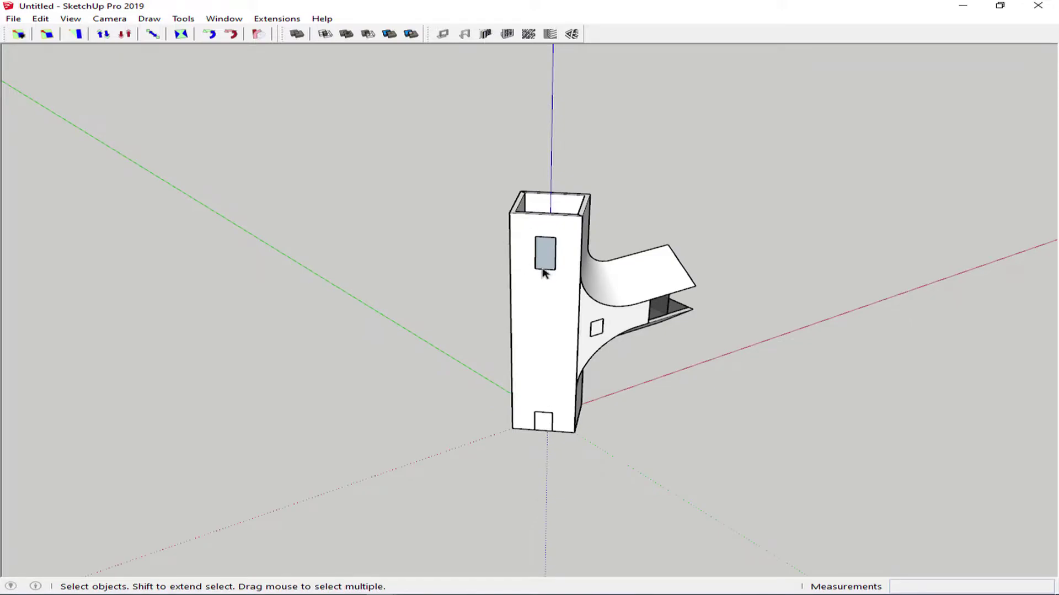
{"action": "scroll", "coordinate": [594, 329], "scroll_direction": "up", "scroll_amount": 2}
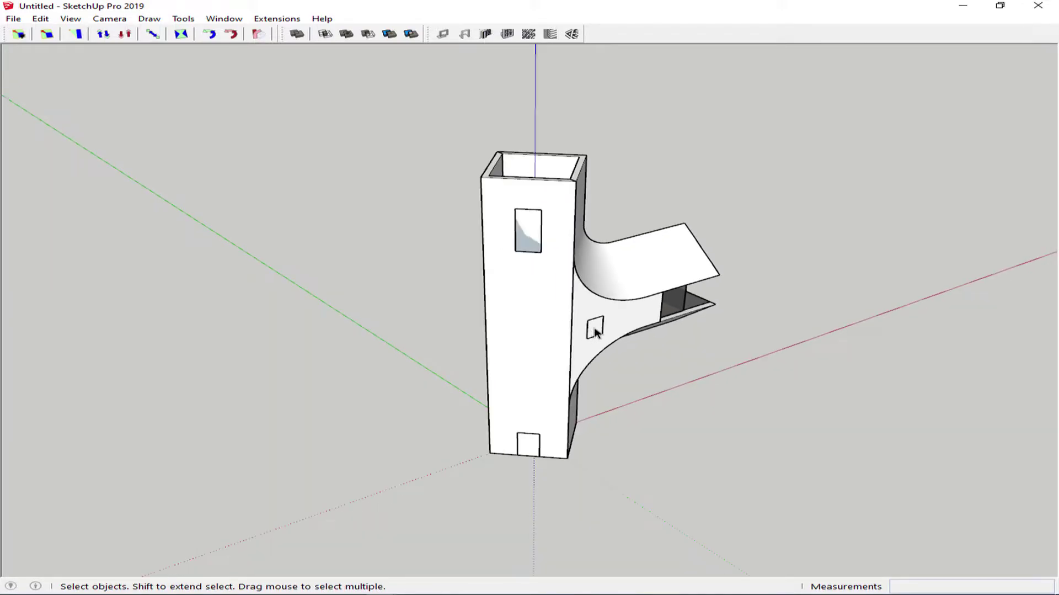
{"action": "middle_click_drag", "start_coordinate": [595, 330], "coordinate": [390, 284]}
{"action": "scroll", "coordinate": [570, 323], "scroll_direction": "up", "scroll_amount": 2}
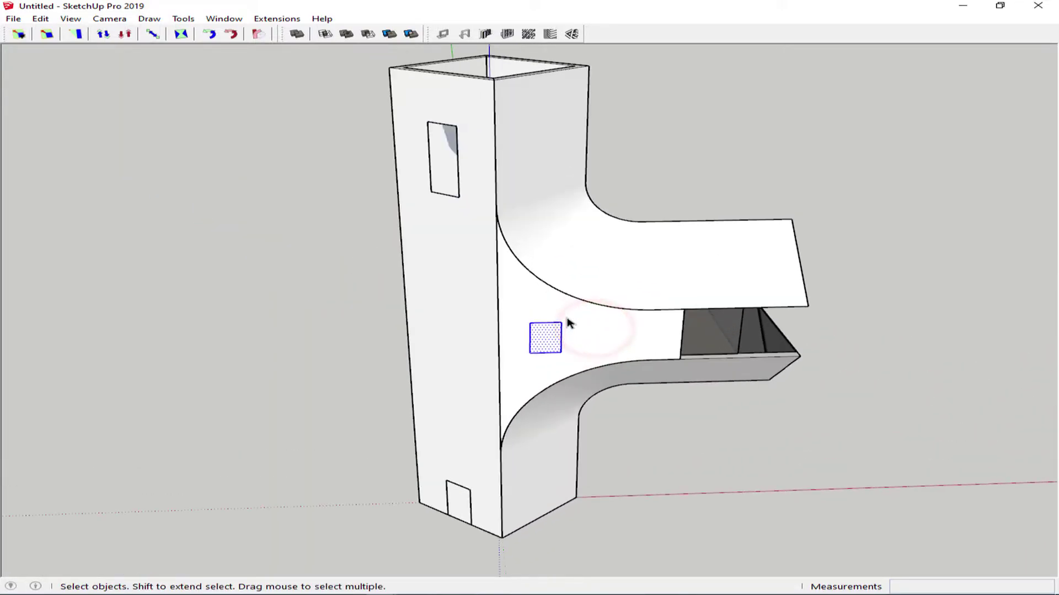
{"action": "key", "text": "ctrl+x"}
- Paste the windows in place onto the curved shell plates
{"action": "middle_click_drag", "start_coordinate": [647, 347], "coordinate": [406, 309]}
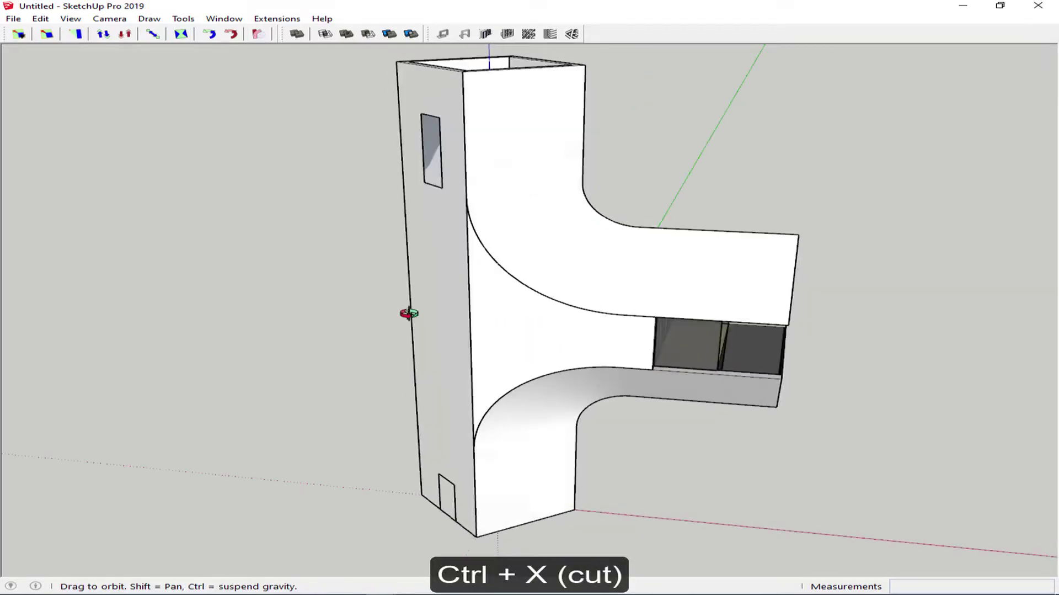
{"action": "middle_click_drag", "start_coordinate": [541, 335], "coordinate": [524, 327]}
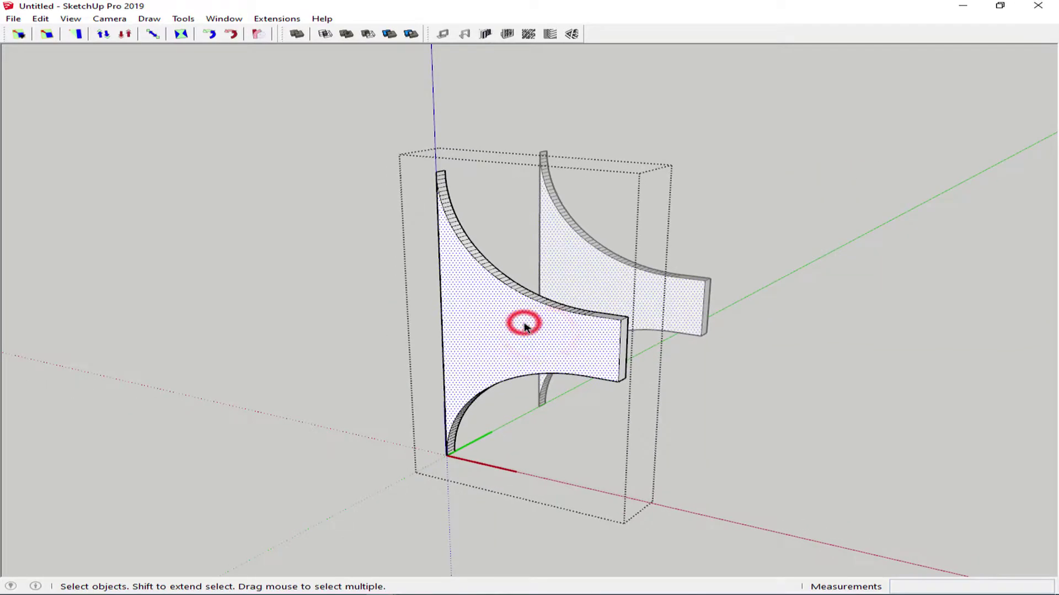
{"action": "key", "text": "ctrl+shift+v"}
{"action": "scroll", "coordinate": [493, 333], "scroll_direction": "up", "scroll_amount": 2}
{"action": "left_click", "coordinate": [473, 329]}
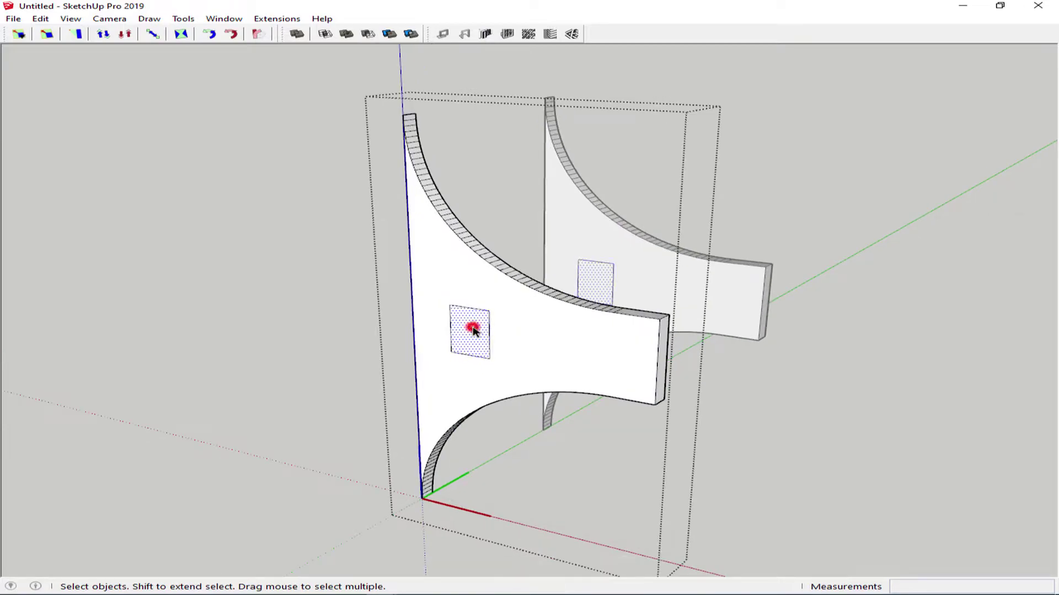
- Push/Pull the window face through the shell plate
{"action": "key", "text": "p"}
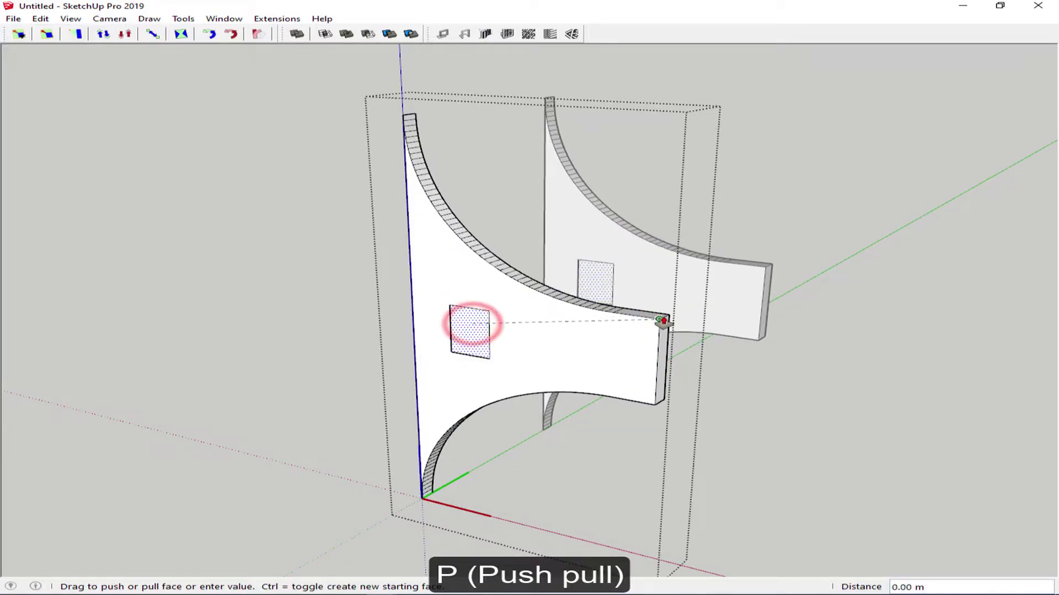
{"action": "left_click", "coordinate": [669, 317]}
{"action": "key", "text": "space"}
{"action": "scroll", "coordinate": [483, 338], "scroll_direction": "up", "scroll_amount": 1}
{"action": "scroll", "coordinate": [483, 337], "scroll_direction": "down", "scroll_amount": 1}
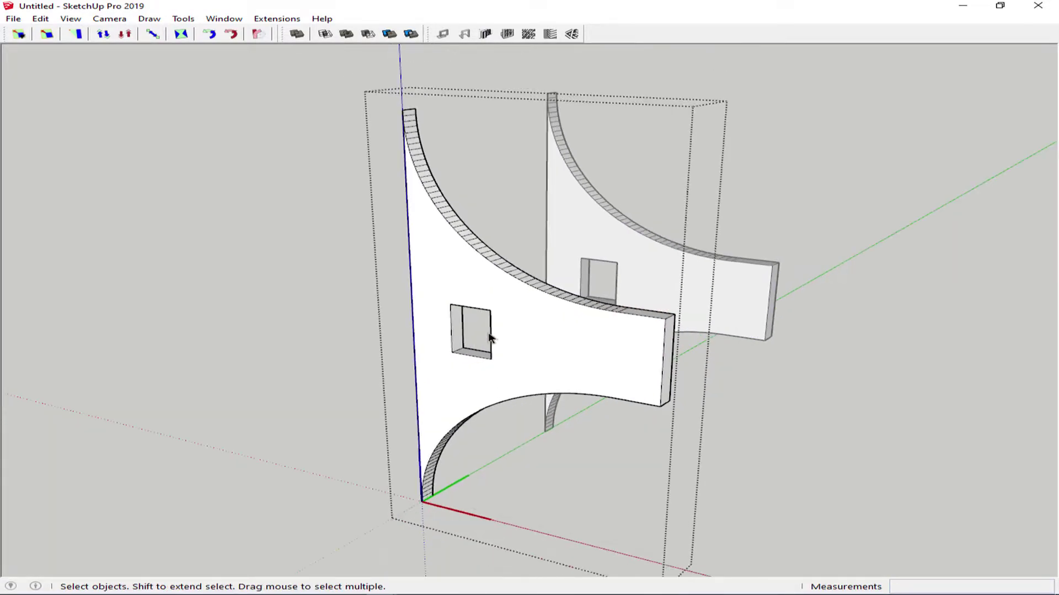
{"action": "mouse_move", "coordinate": [492, 345]}
{"action": "middle_mouse_down"}
{"action": "mouse_move", "coordinate": [759, 299]}
{"action": "mouse_move", "coordinate": [224, 274]}
{"action": "middle_mouse_up"}
{"action": "scroll", "coordinate": [563, 342], "scroll_direction": "up", "scroll_amount": 5}
- Flip the wall component beside the bay along its green axis
{"action": "left_click", "coordinate": [649, 356]}
{"action": "right_click", "coordinate": [649, 356]}
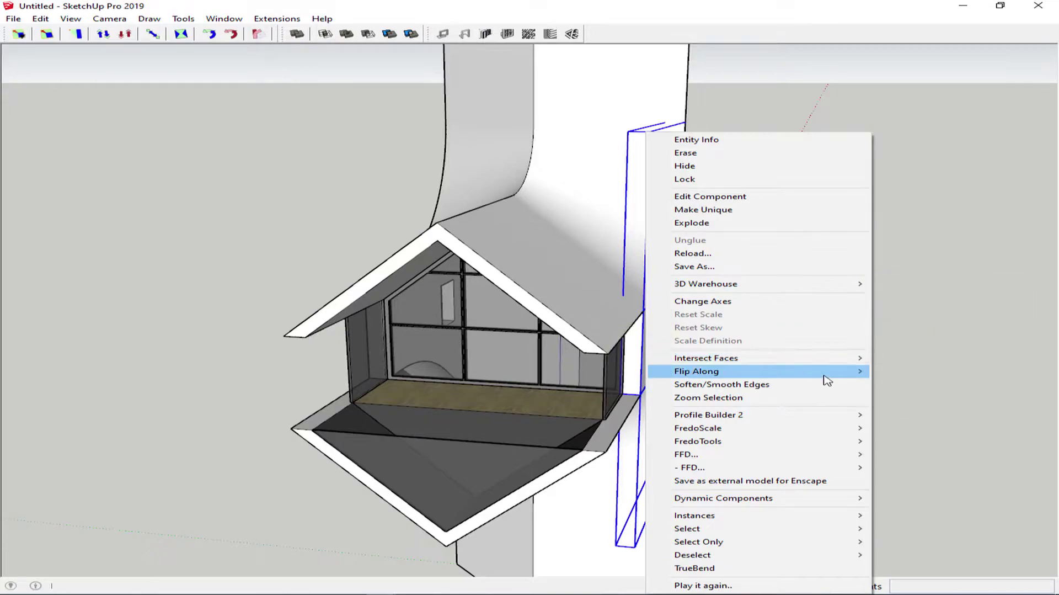
{"action": "left_click", "coordinate": [907, 384]}
{"action": "mouse_move", "coordinate": [432, 350]}
{"action": "middle_mouse_down"}
{"action": "mouse_move", "coordinate": [880, 385]}
{"action": "mouse_move", "coordinate": [473, 365]}
{"action": "middle_mouse_up"}
- Inside the shell wall component, draw a line closing the opening and select its face
{"action": "double_click", "coordinate": [473, 365]}
{"action": "scroll", "coordinate": [374, 356], "scroll_direction": "up", "scroll_amount": 3}
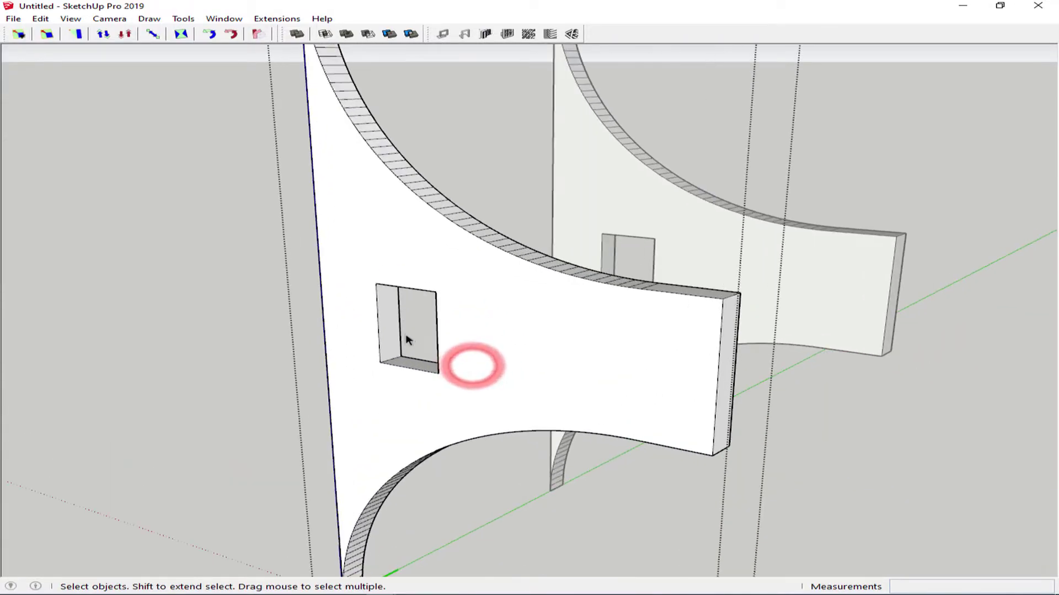
{"action": "middle_click_drag", "start_coordinate": [411, 345], "coordinate": [463, 378]}
{"action": "key", "text": "l"}
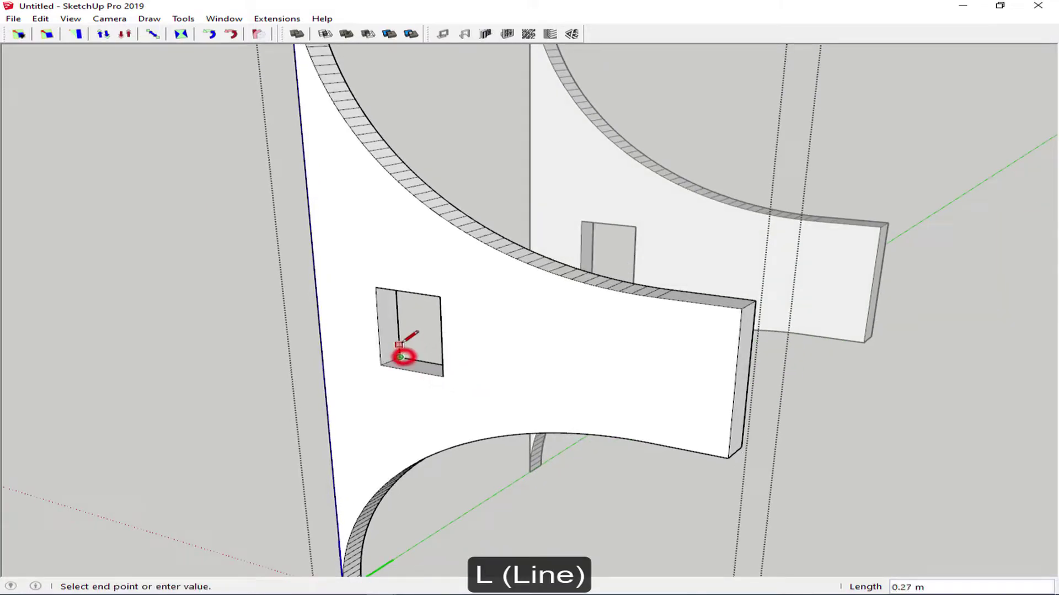
{"action": "mouse_move", "coordinate": [401, 356]}
{"action": "middle_mouse_down"}
{"action": "mouse_move", "coordinate": [386, 154]}
{"action": "mouse_move", "coordinate": [394, 262]}
{"action": "mouse_move", "coordinate": [440, 315]}
{"action": "mouse_move", "coordinate": [503, 456]}
{"action": "mouse_move", "coordinate": [390, 370]}
{"action": "middle_mouse_up"}
{"action": "left_click", "coordinate": [398, 271]}
{"action": "key", "text": "space"}
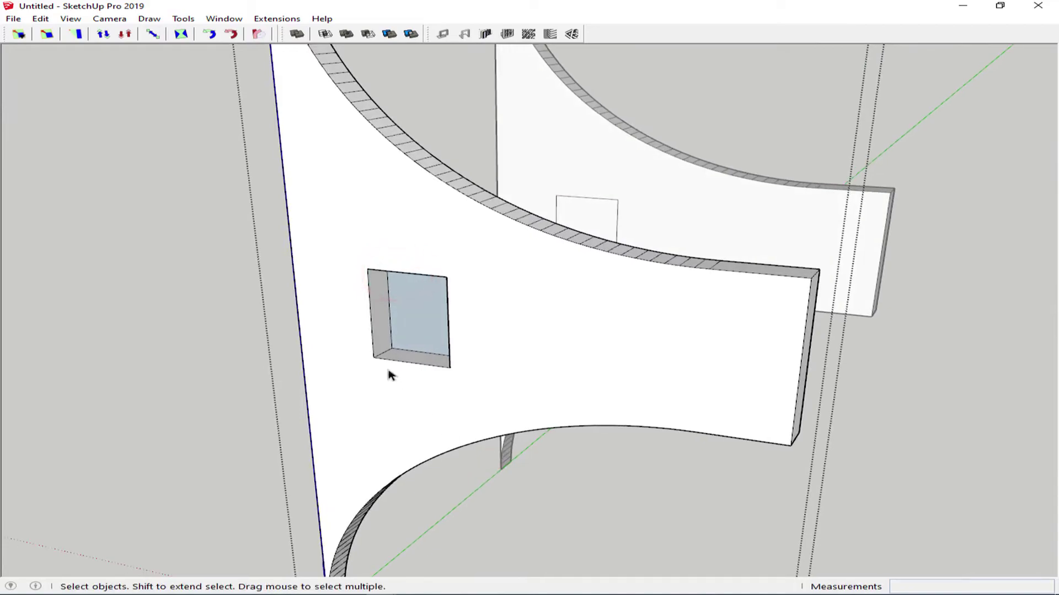
{"action": "left_click", "coordinate": [404, 324]}
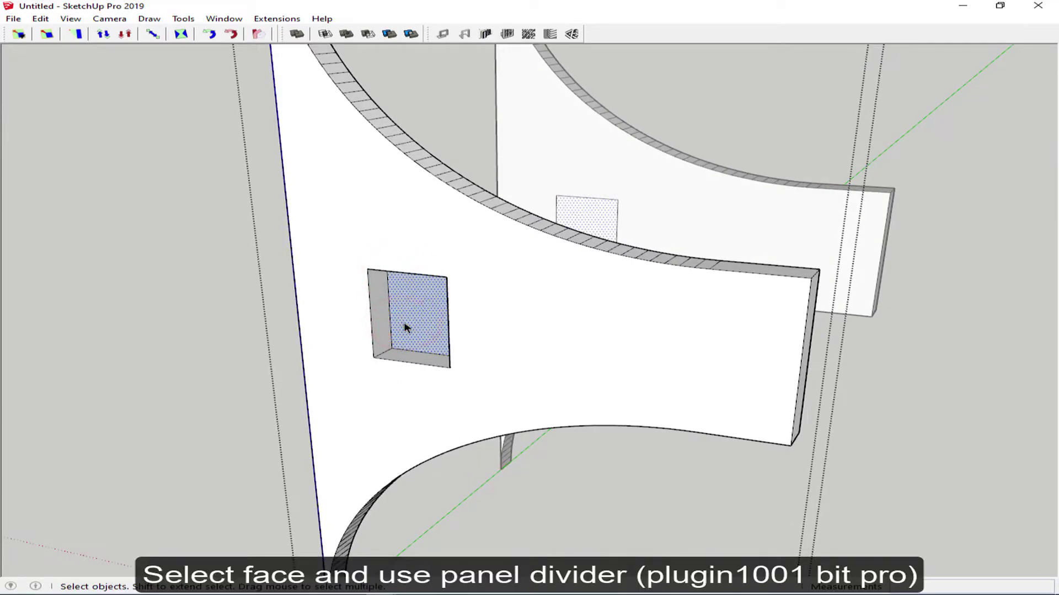
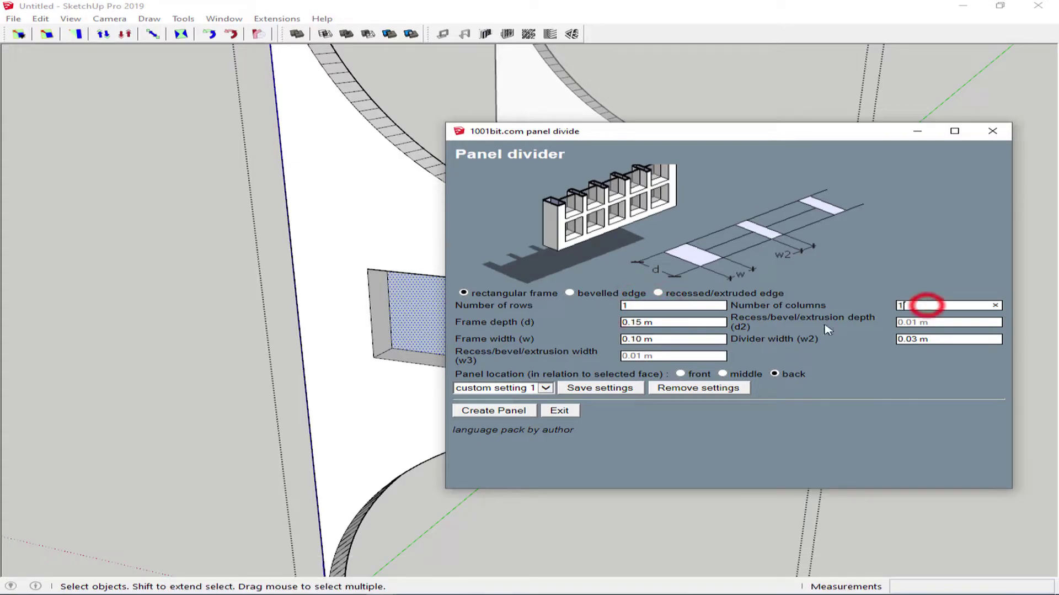
- Create a frame panel in the curved wing's opening with Translucent Glass Gray glass
{"action": "left_click", "coordinate": [491, 406]}
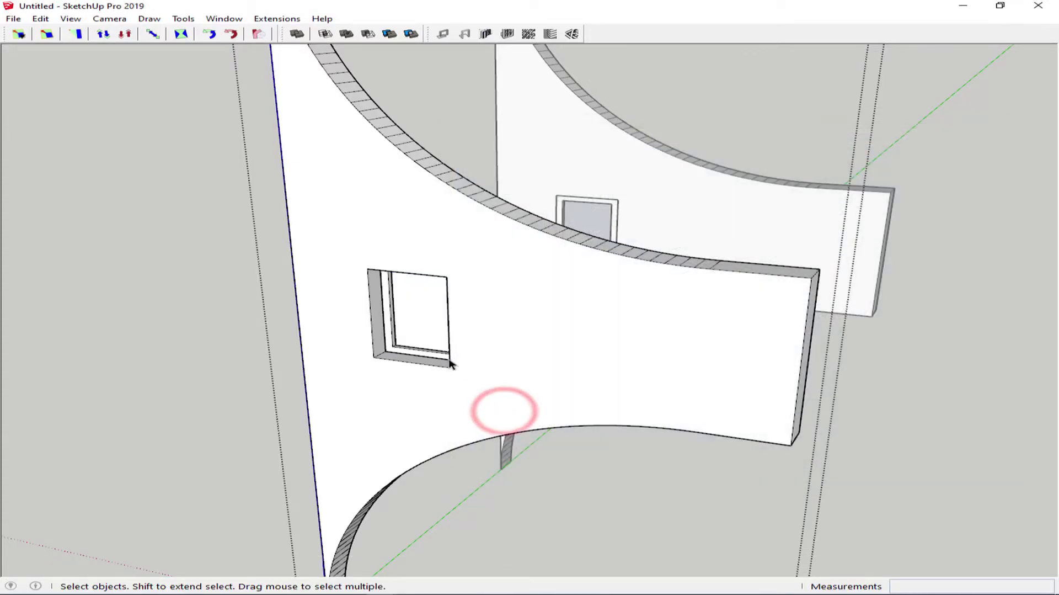
{"action": "double_click", "coordinate": [416, 333]}
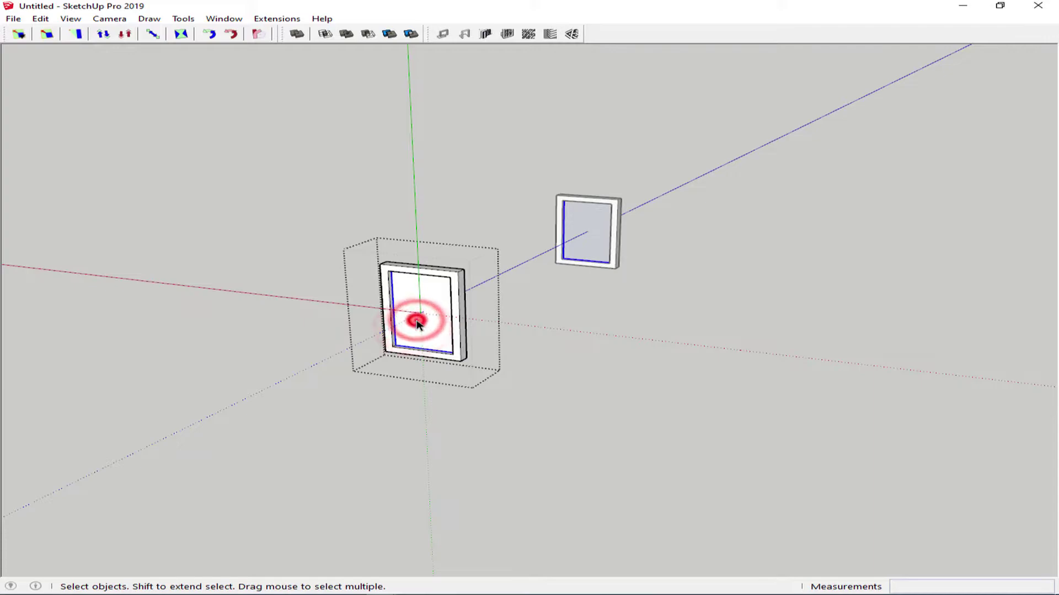
{"action": "double_click", "coordinate": [418, 323]}
{"action": "key", "text": "b"}
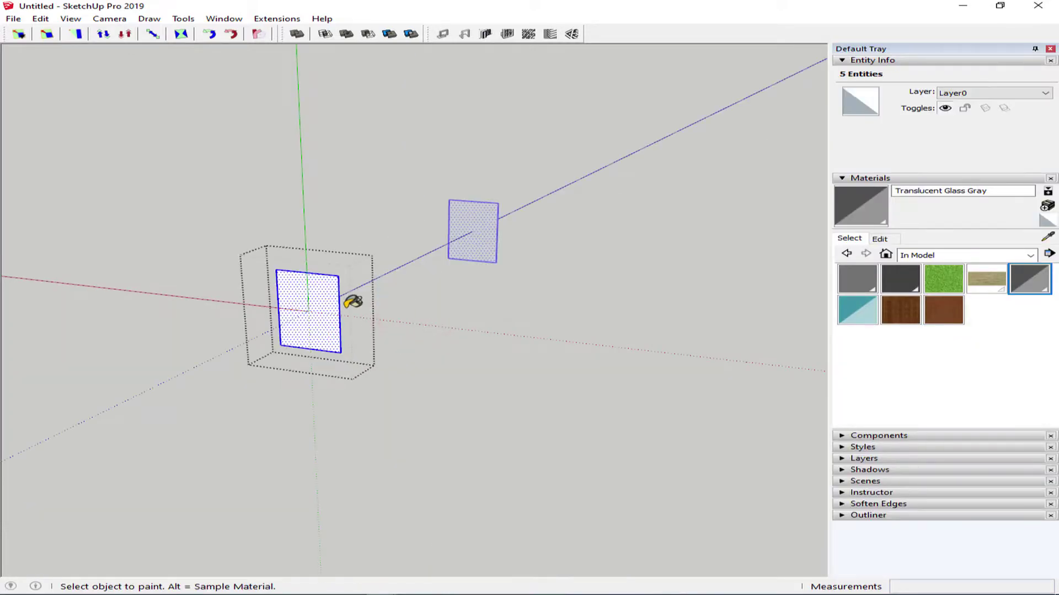
{"action": "left_click", "coordinate": [315, 296]}
{"action": "key", "text": "space"}
{"action": "key", "text": "Escape"}
{"action": "key", "text": "Escape"}
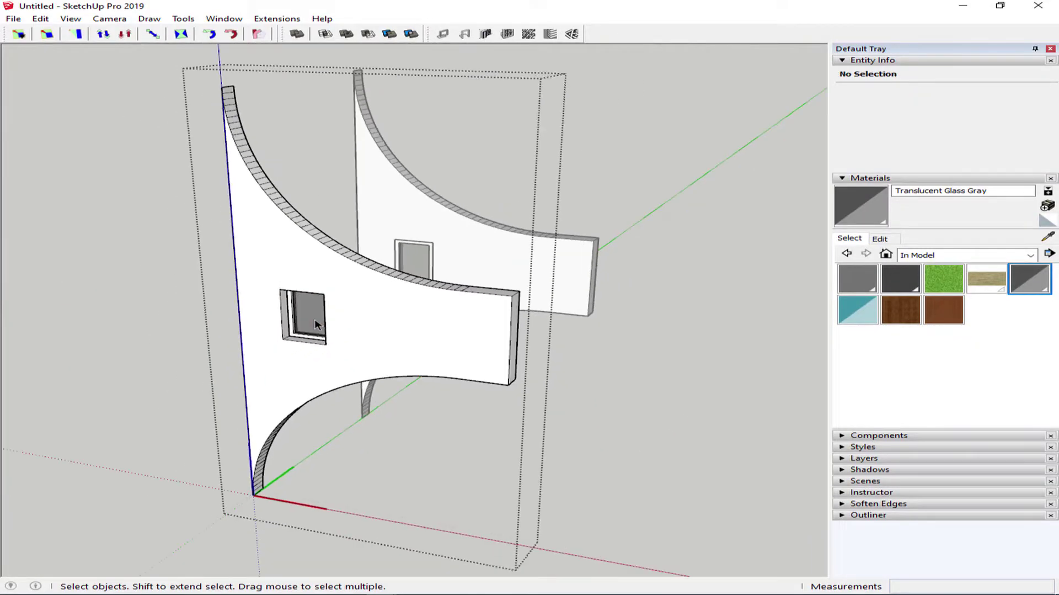
- Soften the curved wing wall's coplanar edges at 20 degrees
{"action": "triple_click", "coordinate": [401, 316]}
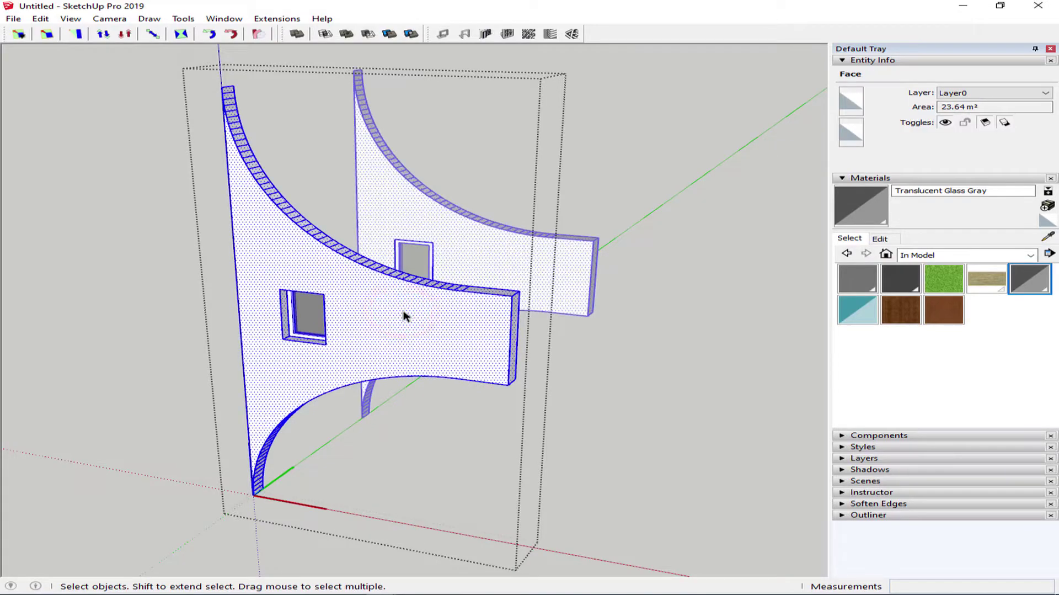
{"action": "left_click", "coordinate": [843, 504]}
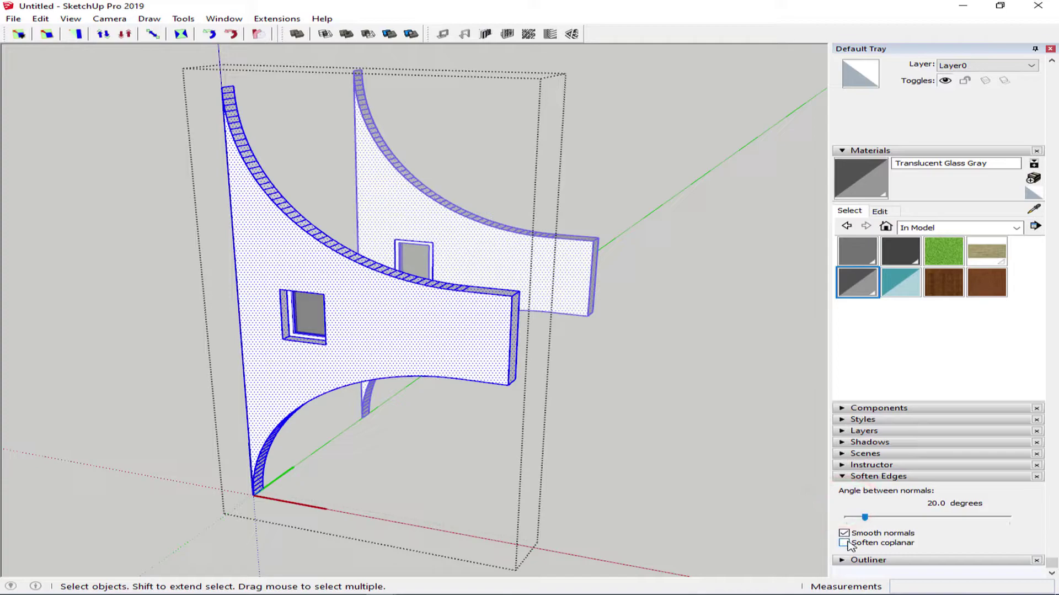
{"action": "left_click", "coordinate": [845, 543]}
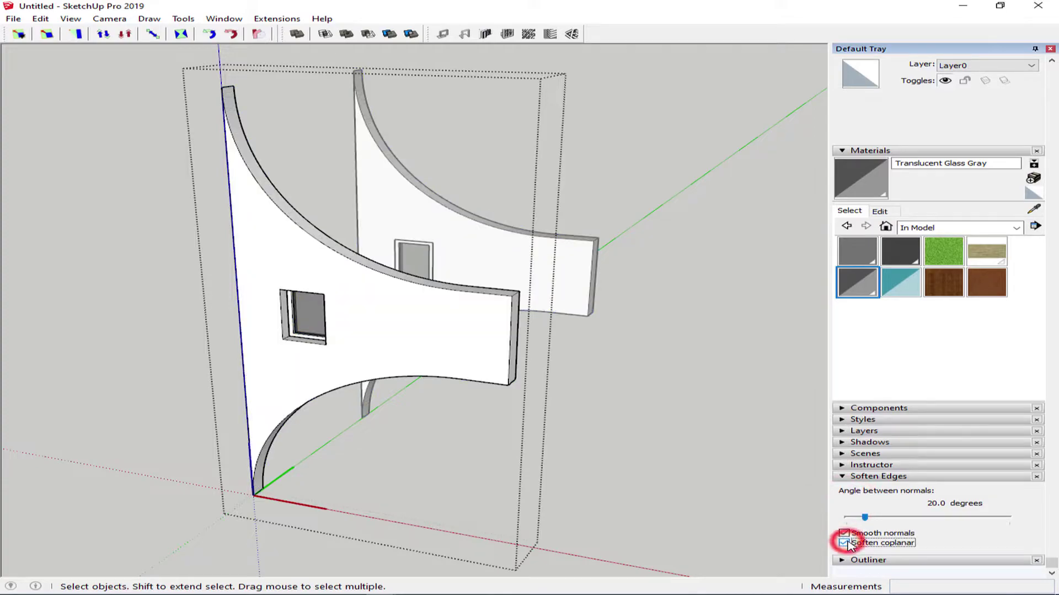
{"action": "left_click", "coordinate": [849, 477]}
{"action": "left_click", "coordinate": [842, 61]}
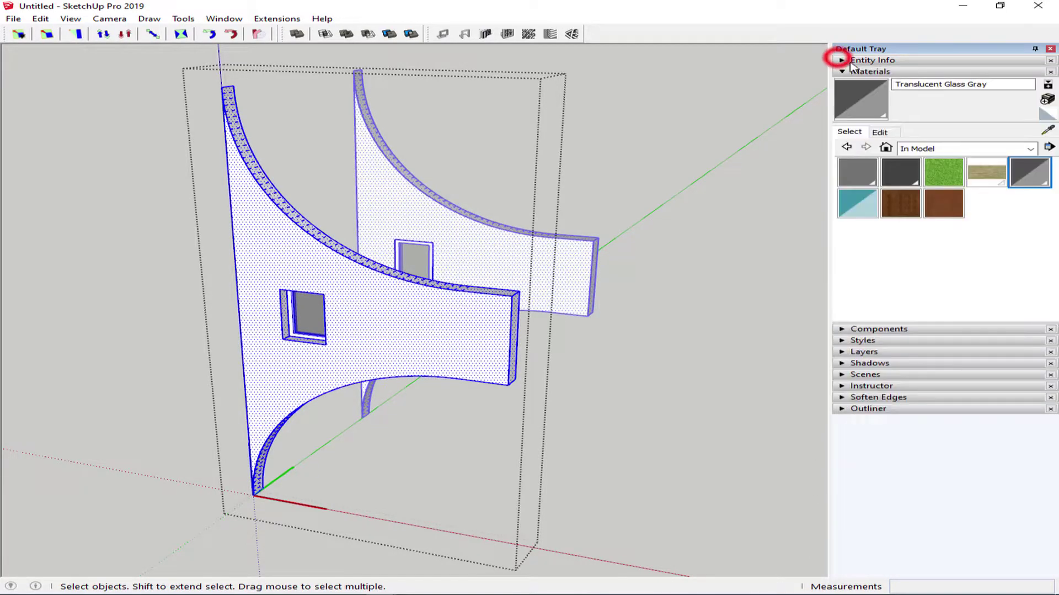
{"action": "left_click", "coordinate": [1051, 49]}
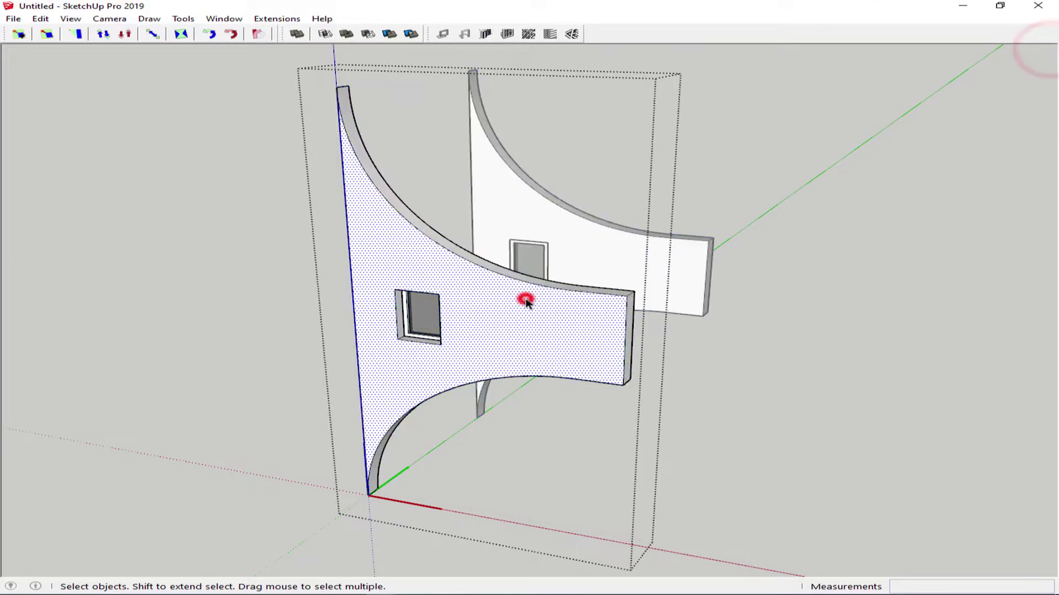
- Select the tower's window and door outlines and cut them to the clipboard
{"action": "scroll", "coordinate": [525, 299], "scroll_direction": "up", "scroll_amount": 5}
{"action": "scroll", "coordinate": [525, 299], "scroll_direction": "down", "scroll_amount": 6}
{"action": "mouse_move", "coordinate": [524, 299]}
{"action": "middle_mouse_down"}
{"action": "mouse_move", "coordinate": [607, 364]}
{"action": "mouse_move", "coordinate": [415, 142]}
{"action": "middle_mouse_up"}
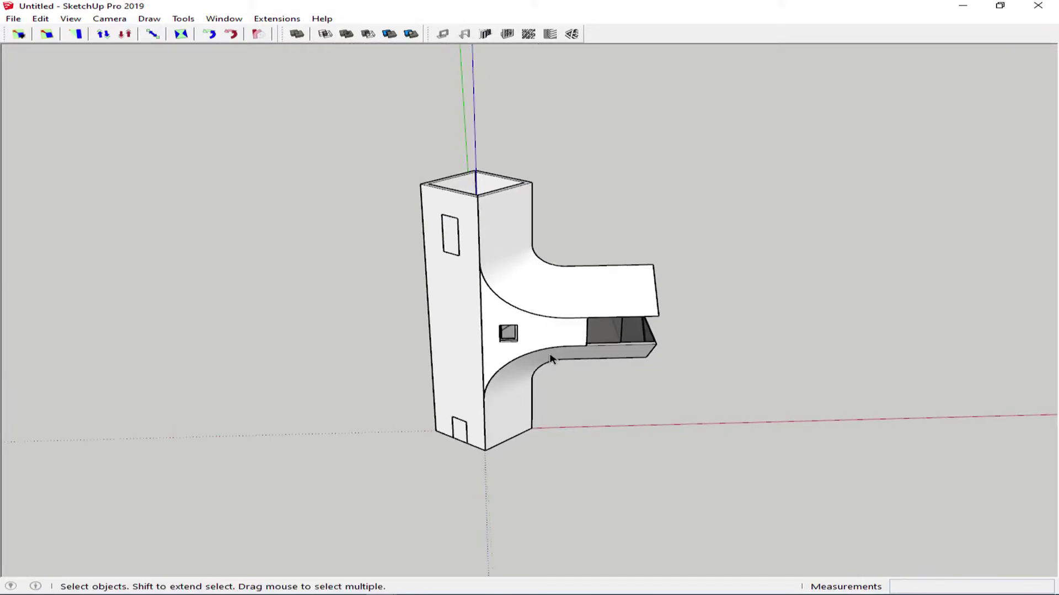
{"action": "left_click_drag", "start_coordinate": [511, 460], "coordinate": [504, 465]}
{"action": "mouse_move", "coordinate": [501, 467]}
{"action": "middle_mouse_down"}
{"action": "mouse_move", "coordinate": [383, 295]}
{"action": "mouse_move", "coordinate": [550, 369]}
{"action": "middle_mouse_up"}
{"action": "left_click", "coordinate": [506, 338], "text": "ctrl+shift"}
{"action": "mouse_move", "coordinate": [506, 337]}
{"action": "middle_mouse_down"}
{"action": "mouse_move", "coordinate": [270, 310]}
{"action": "mouse_move", "coordinate": [331, 342]}
{"action": "middle_mouse_up"}
{"action": "key", "text": "ctrl+x"}
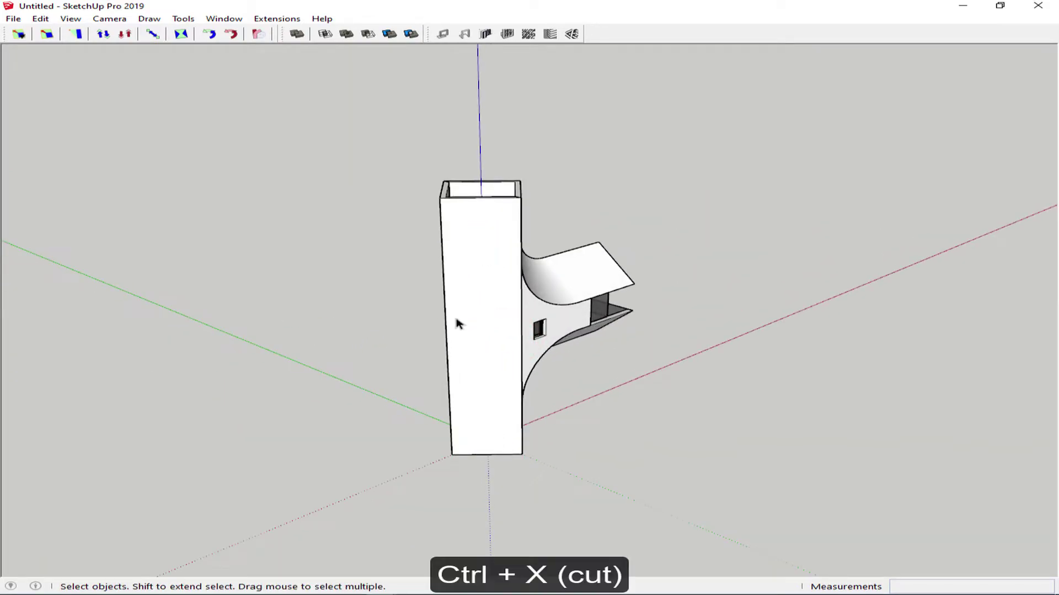
- Paste the window and door outlines in place inside the tower group
{"action": "double_click", "coordinate": [456, 319]}
{"action": "key", "text": "ctrl+shift+v"}
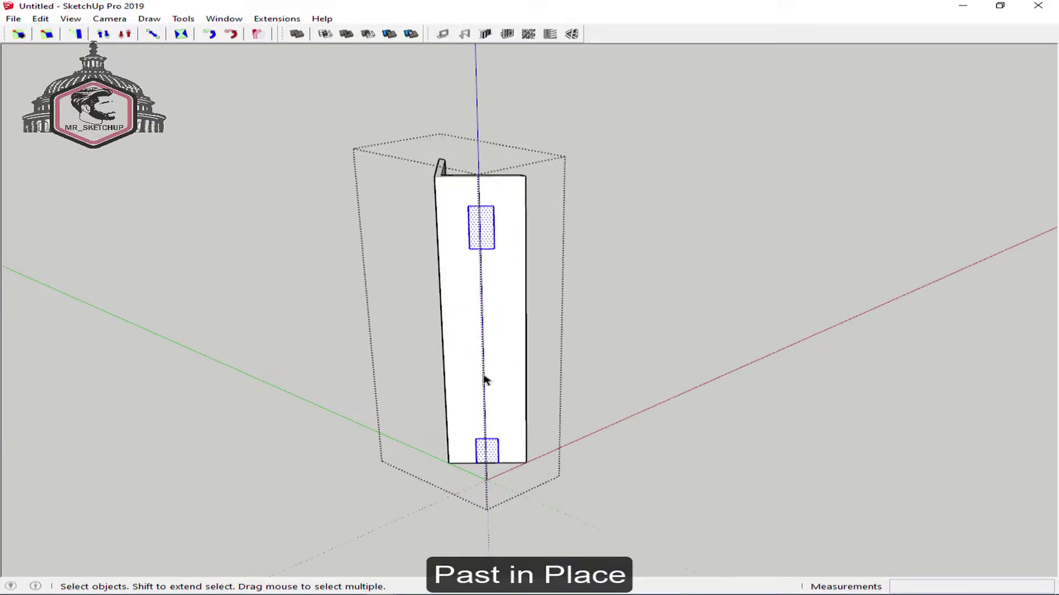
{"action": "mouse_move", "coordinate": [485, 379]}
{"action": "middle_mouse_down"}
{"action": "mouse_move", "coordinate": [471, 331]}
{"action": "mouse_move", "coordinate": [729, 361]}
{"action": "mouse_move", "coordinate": [502, 382]}
{"action": "mouse_move", "coordinate": [454, 359]}
{"action": "mouse_move", "coordinate": [441, 397]}
{"action": "mouse_move", "coordinate": [449, 362]}
{"action": "middle_mouse_up"}
{"action": "key", "text": "p"}
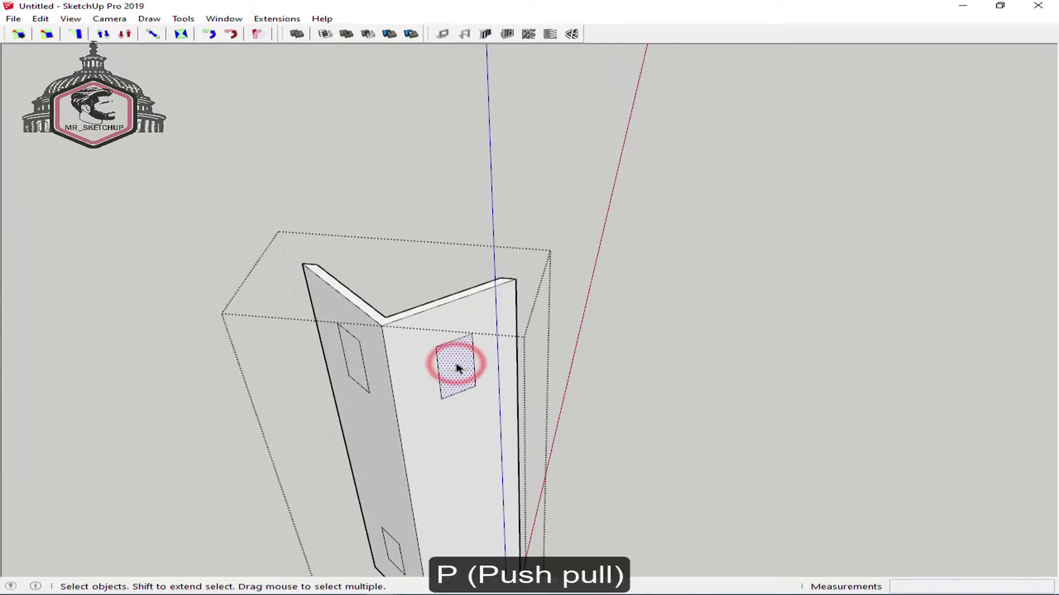
- Push the upper window and the small door opening through the tower wall
{"action": "left_click", "coordinate": [447, 300]}
{"action": "mouse_move", "coordinate": [429, 333]}
{"action": "middle_mouse_down"}
{"action": "mouse_move", "coordinate": [446, 371]}
{"action": "mouse_move", "coordinate": [428, 425]}
{"action": "mouse_move", "coordinate": [464, 452]}
{"action": "mouse_move", "coordinate": [399, 373]}
{"action": "mouse_move", "coordinate": [414, 364]}
{"action": "mouse_move", "coordinate": [338, 338]}
{"action": "middle_mouse_up"}
{"action": "left_click", "coordinate": [427, 409]}
{"action": "left_click", "coordinate": [473, 455]}
{"action": "left_click", "coordinate": [473, 453]}
{"action": "scroll", "coordinate": [399, 373], "scroll_direction": "up", "scroll_amount": 3}
{"action": "scroll", "coordinate": [238, 372], "scroll_direction": "up", "scroll_amount": 3}
{"action": "scroll", "coordinate": [265, 386], "scroll_direction": "up", "scroll_amount": 2}
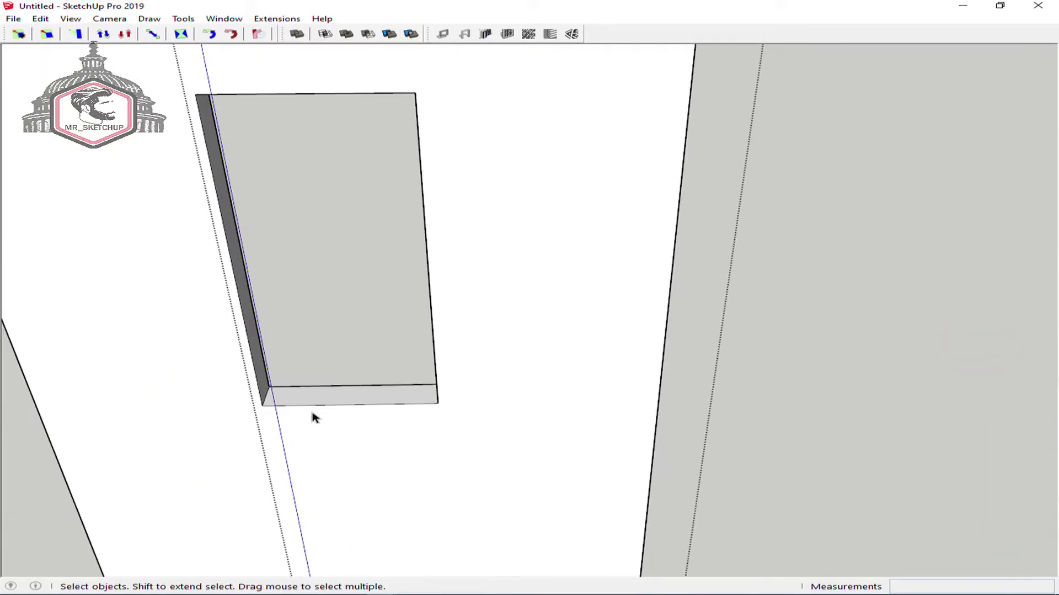
- Draw a line closing the upper window opening into a face
{"action": "key", "text": "l"}
{"action": "mouse_move", "coordinate": [271, 386]}
{"action": "middle_mouse_down"}
{"action": "mouse_move", "coordinate": [625, 363]}
{"action": "mouse_move", "coordinate": [604, 350]}
{"action": "mouse_move", "coordinate": [579, 288]}
{"action": "middle_mouse_up"}
{"action": "left_click", "coordinate": [657, 371]}
{"action": "key", "text": "space"}
{"action": "left_click", "coordinate": [583, 292]}
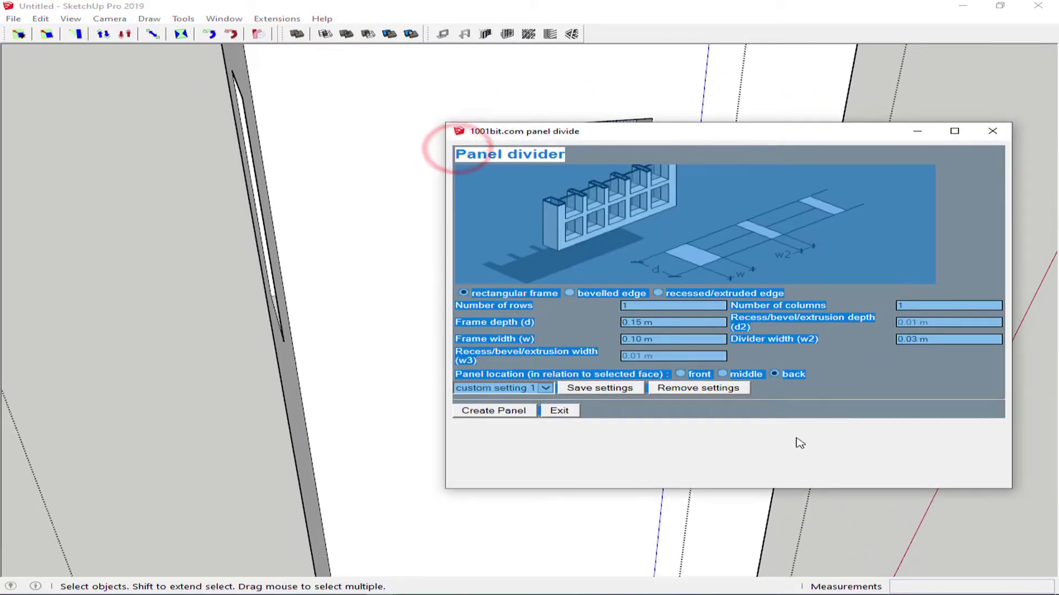
- Fit a framed panel in the window with Translucent Glass Gray glass
{"action": "left_click", "coordinate": [506, 412]}
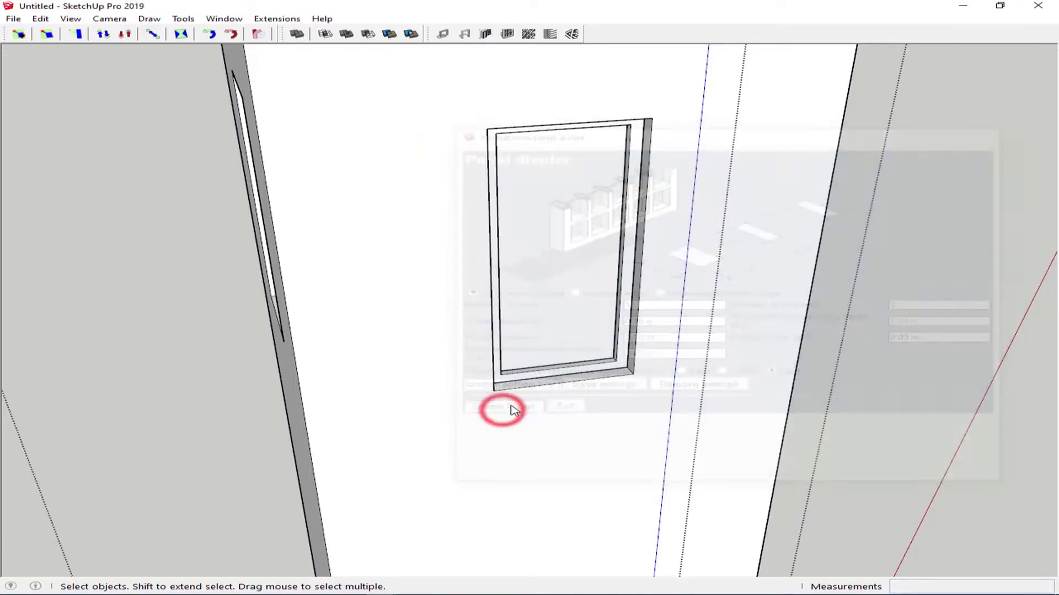
{"action": "double_click", "coordinate": [556, 281]}
{"action": "left_click", "coordinate": [556, 283]}
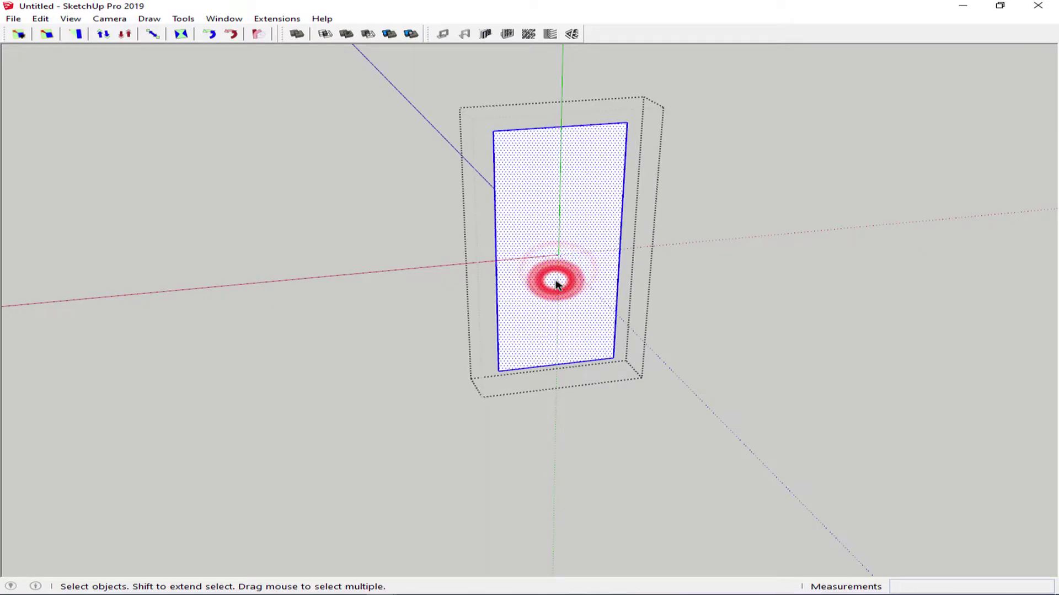
{"action": "key", "text": "b"}
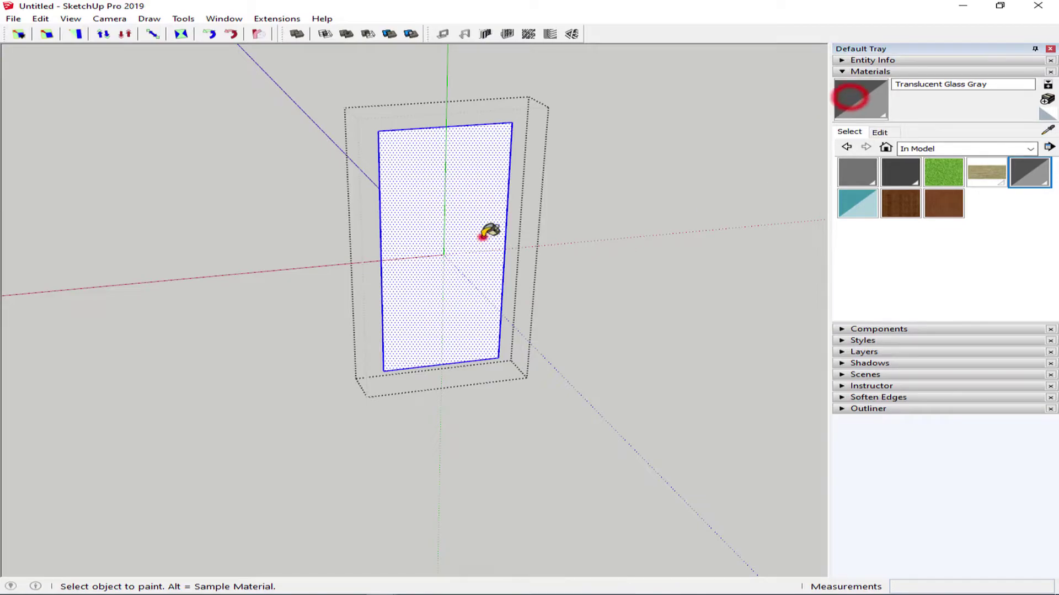
{"action": "left_click", "coordinate": [484, 234]}
{"action": "key", "text": "space"}
{"action": "scroll", "coordinate": [460, 307], "scroll_direction": "down", "scroll_amount": 2}
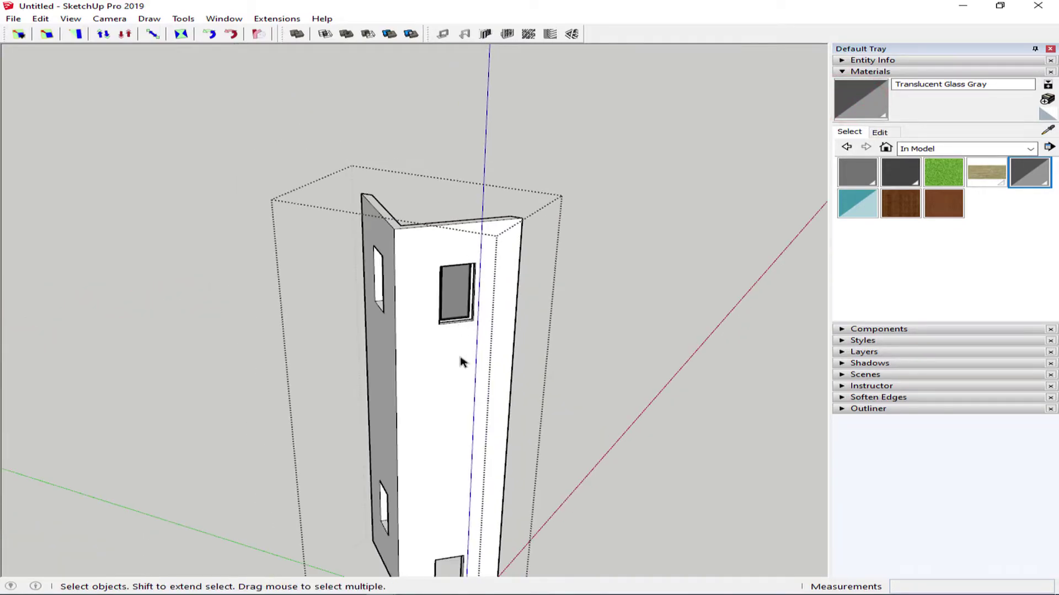
{"action": "middle_click_drag", "start_coordinate": [483, 355], "coordinate": [497, 308]}
{"action": "scroll", "coordinate": [495, 309], "scroll_direction": "up", "scroll_amount": 2}
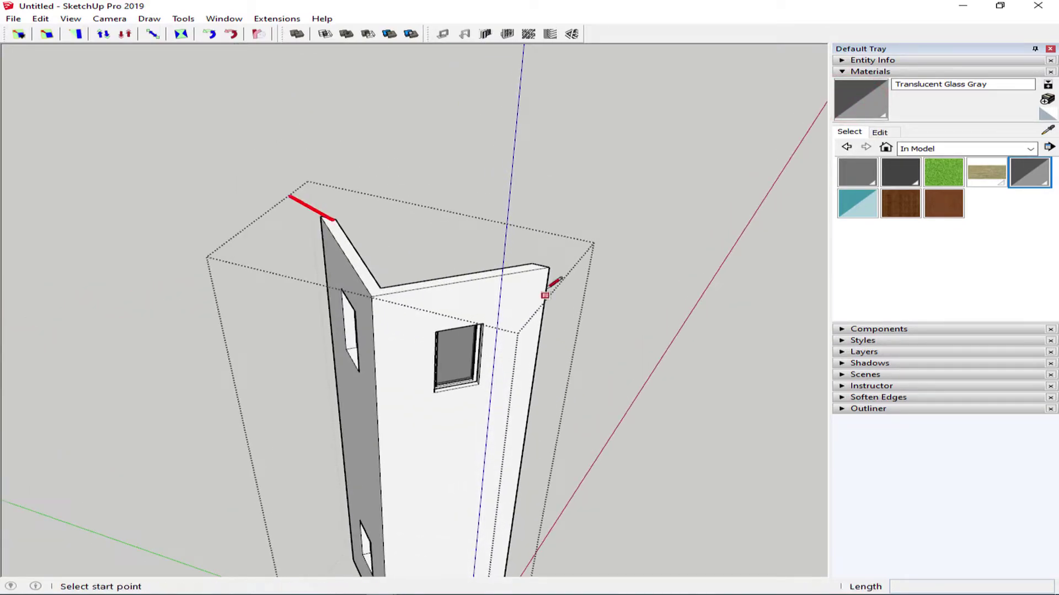
{"action": "left_click", "coordinate": [532, 263]}
{"action": "left_click", "coordinate": [336, 219]}
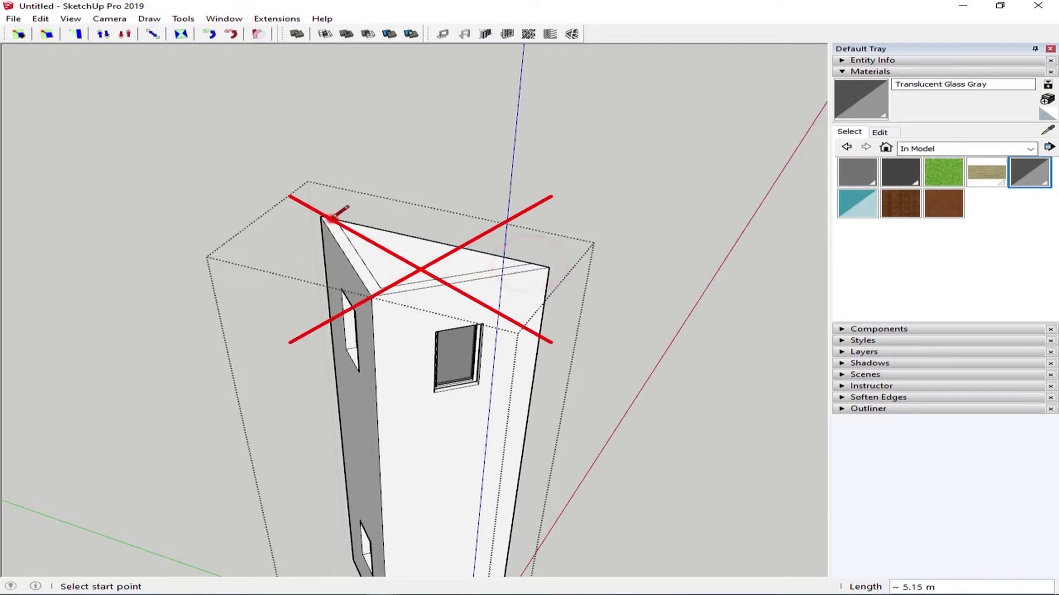
{"action": "key", "text": "space"}
{"action": "key", "text": "q"}
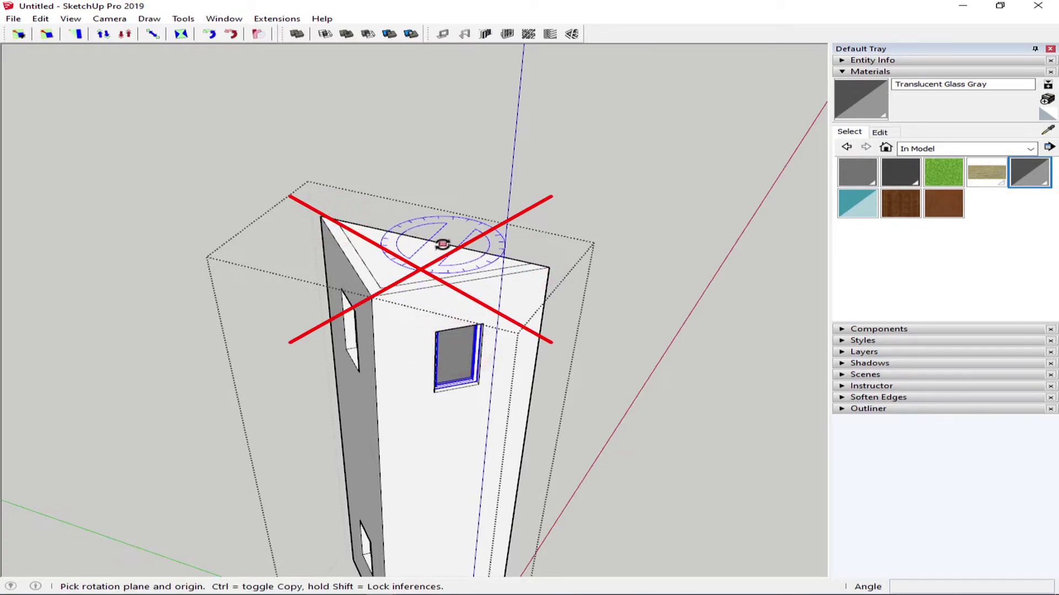
{"action": "left_click", "coordinate": [452, 244]}
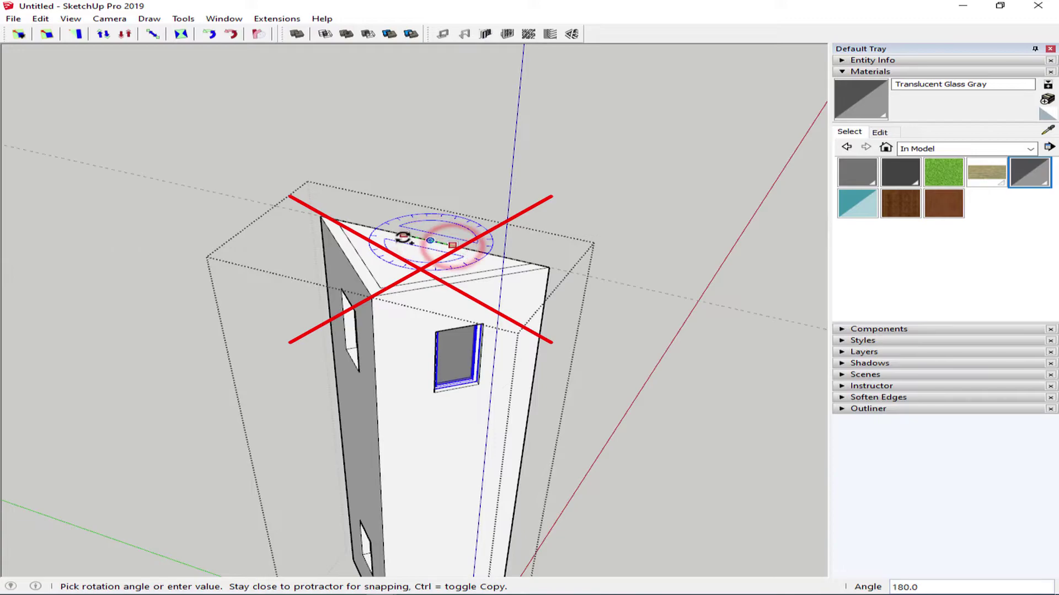
{"action": "key", "text": "space"}
{"action": "mouse_move", "coordinate": [422, 254]}
{"action": "middle_mouse_down"}
{"action": "mouse_move", "coordinate": [491, 274]}
{"action": "mouse_move", "coordinate": [445, 303]}
{"action": "mouse_move", "coordinate": [549, 293]}
{"action": "mouse_move", "coordinate": [528, 287]}
{"action": "mouse_move", "coordinate": [599, 338]}
{"action": "mouse_move", "coordinate": [546, 300]}
{"action": "mouse_move", "coordinate": [634, 307]}
{"action": "mouse_move", "coordinate": [442, 355]}
{"action": "mouse_move", "coordinate": [475, 343]}
{"action": "middle_mouse_up"}
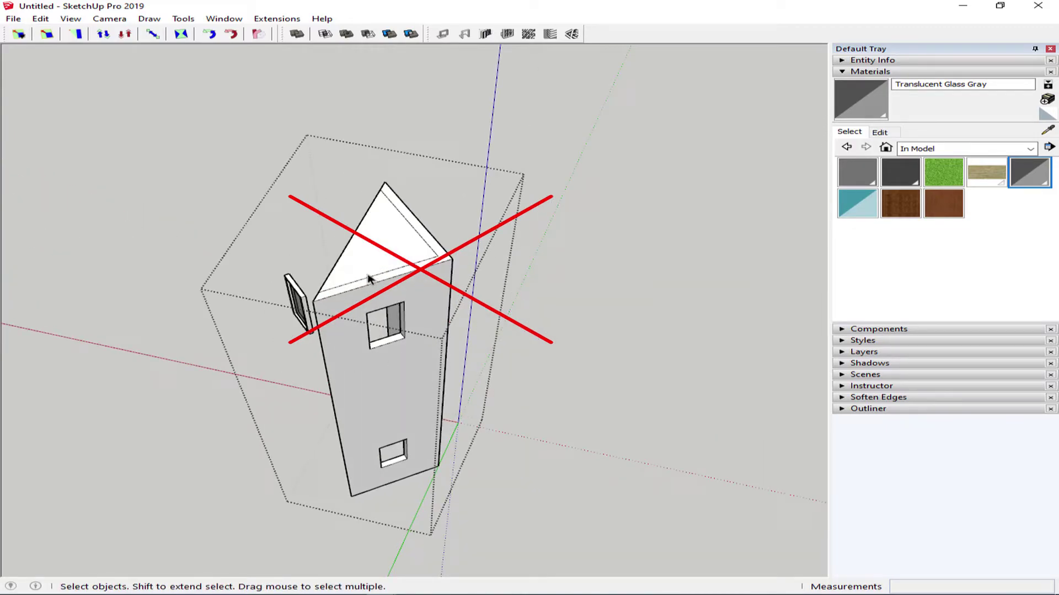
{"action": "left_click", "coordinate": [355, 248]}
{"action": "key", "text": "Delete"}
{"action": "mouse_move", "coordinate": [355, 246]}
{"action": "middle_mouse_down"}
{"action": "mouse_move", "coordinate": [428, 276]}
{"action": "mouse_move", "coordinate": [502, 348]}
{"action": "mouse_move", "coordinate": [424, 293]}
{"action": "mouse_move", "coordinate": [71, 264]}
{"action": "mouse_move", "coordinate": [398, 279]}
{"action": "mouse_move", "coordinate": [209, 291]}
{"action": "mouse_move", "coordinate": [248, 300]}
{"action": "mouse_move", "coordinate": [473, 284]}
{"action": "middle_mouse_up"}
- Close the upper window opening into a face and frame it with Translucent Glass Gray glass
{"action": "left_click", "coordinate": [243, 297]}
{"action": "left_click", "coordinate": [472, 284]}
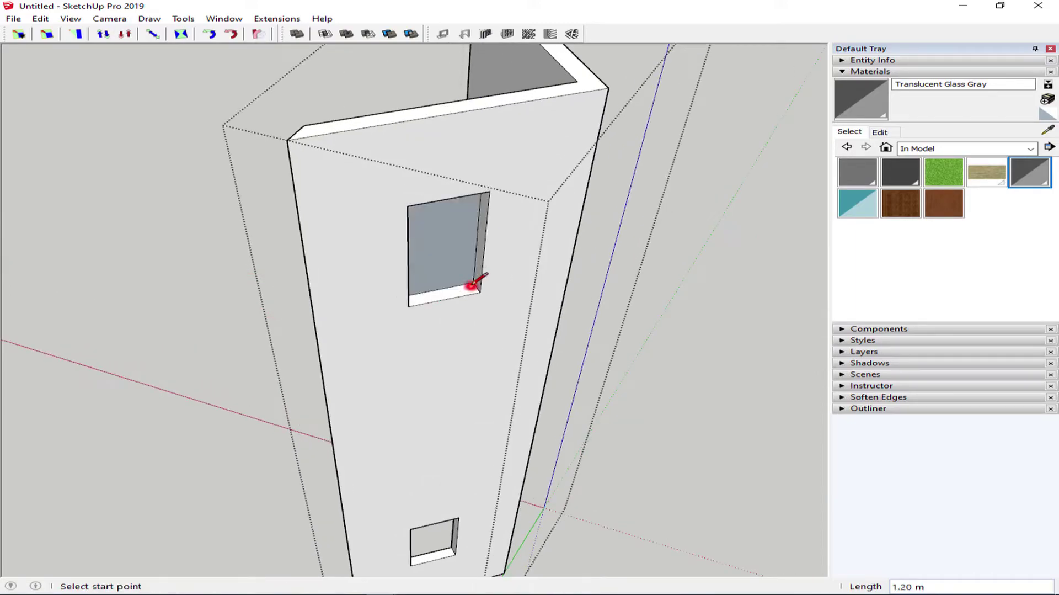
{"action": "key", "text": "space"}
{"action": "left_click", "coordinate": [464, 269]}
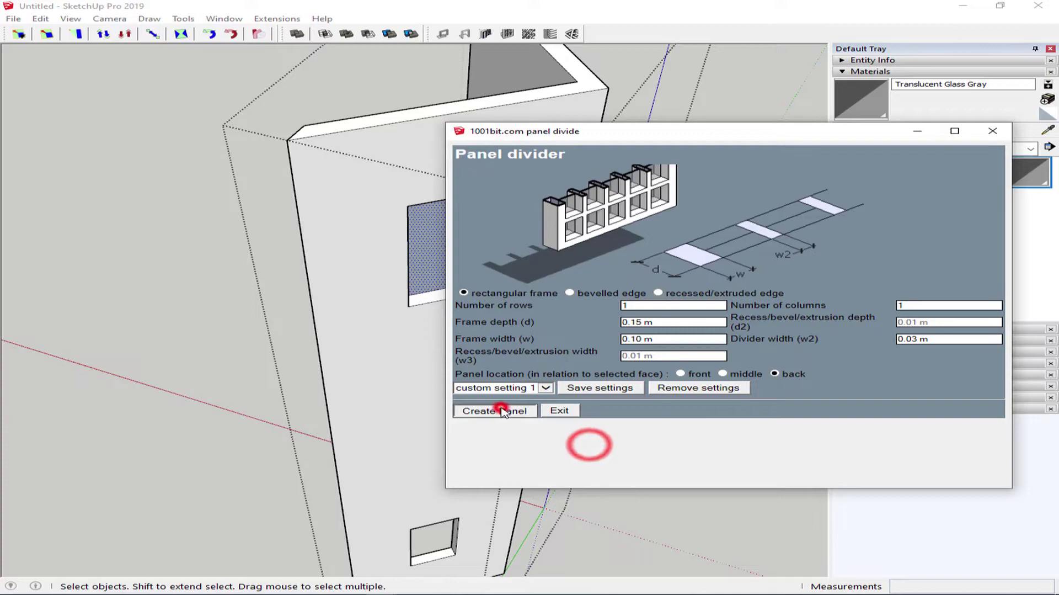
{"action": "left_click", "coordinate": [504, 411]}
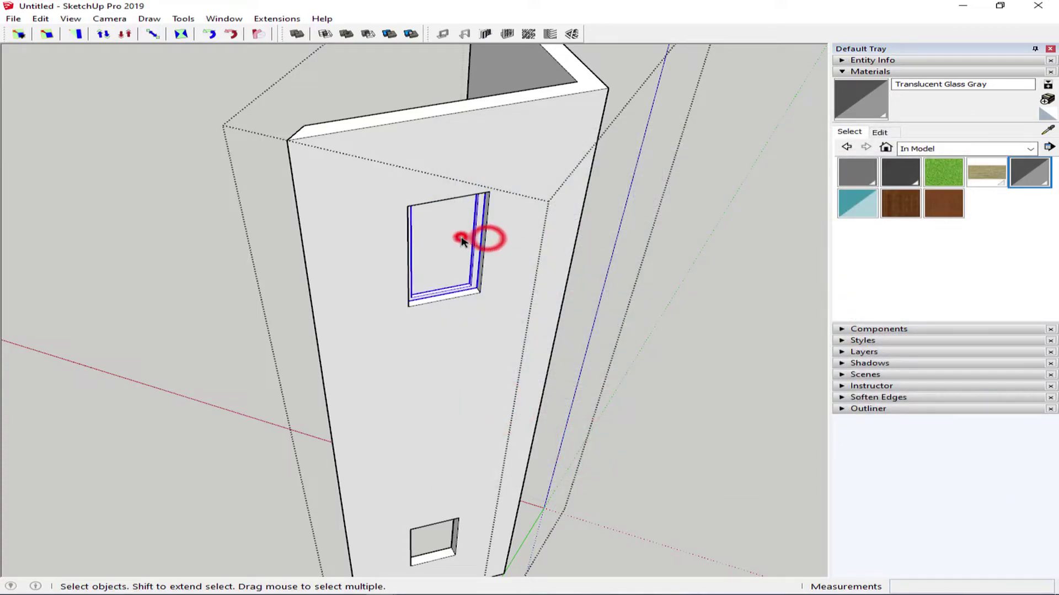
{"action": "mouse_move", "coordinate": [462, 241]}
{"action": "middle_mouse_down"}
{"action": "mouse_move", "coordinate": [465, 193]}
{"action": "mouse_move", "coordinate": [434, 154]}
{"action": "middle_mouse_up"}
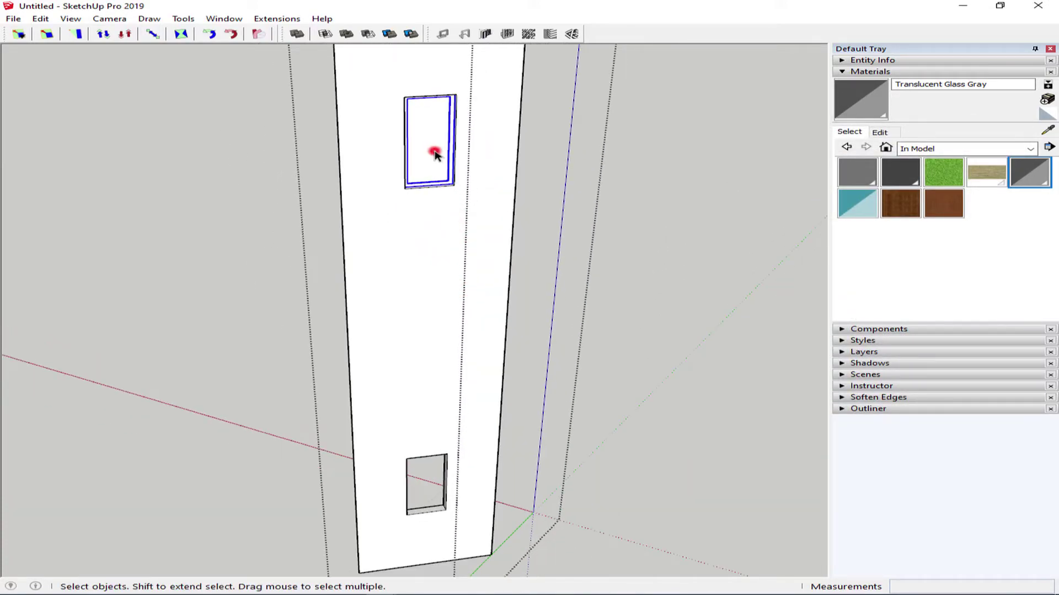
{"action": "double_click", "coordinate": [435, 154]}
{"action": "double_click", "coordinate": [431, 156]}
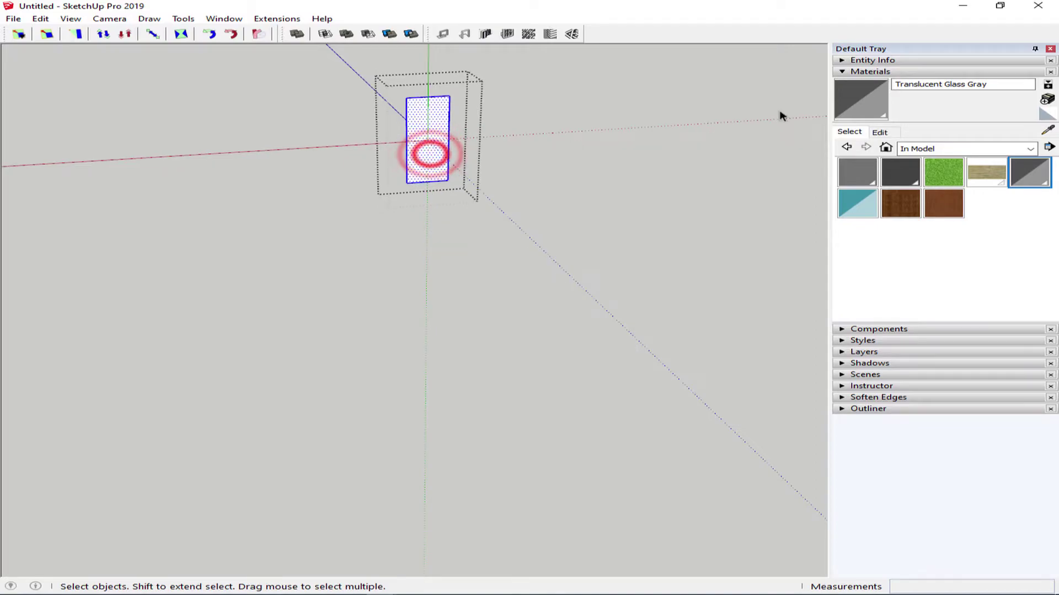
{"action": "left_click", "coordinate": [444, 142]}
{"action": "key", "text": "space"}
{"action": "key", "text": "Escape"}
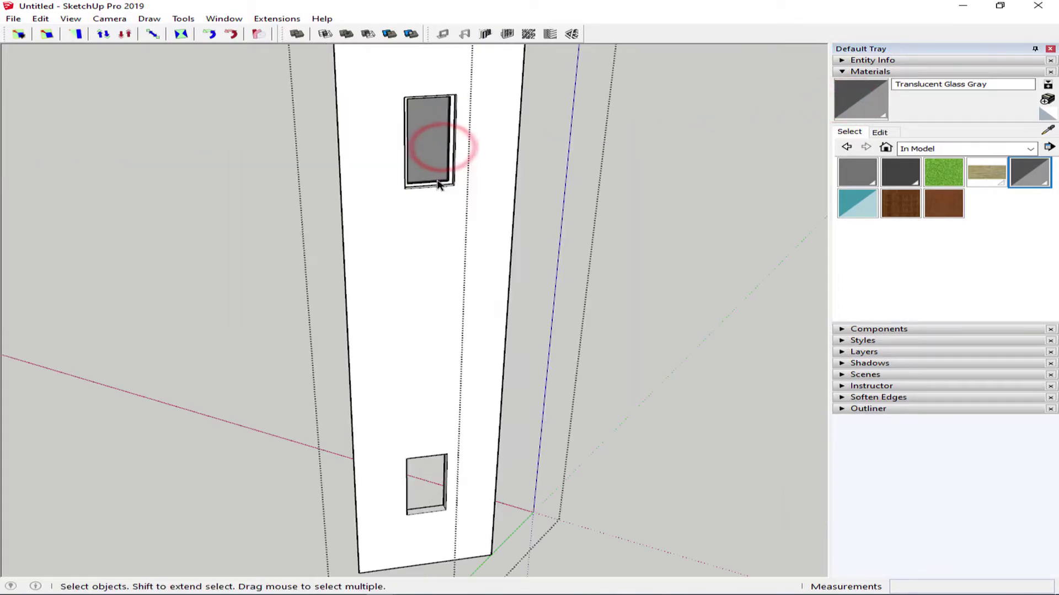
- Copy the framed window down into the tower's lower opening
{"action": "key", "text": "m"}
{"action": "key", "text": "ctrl"}
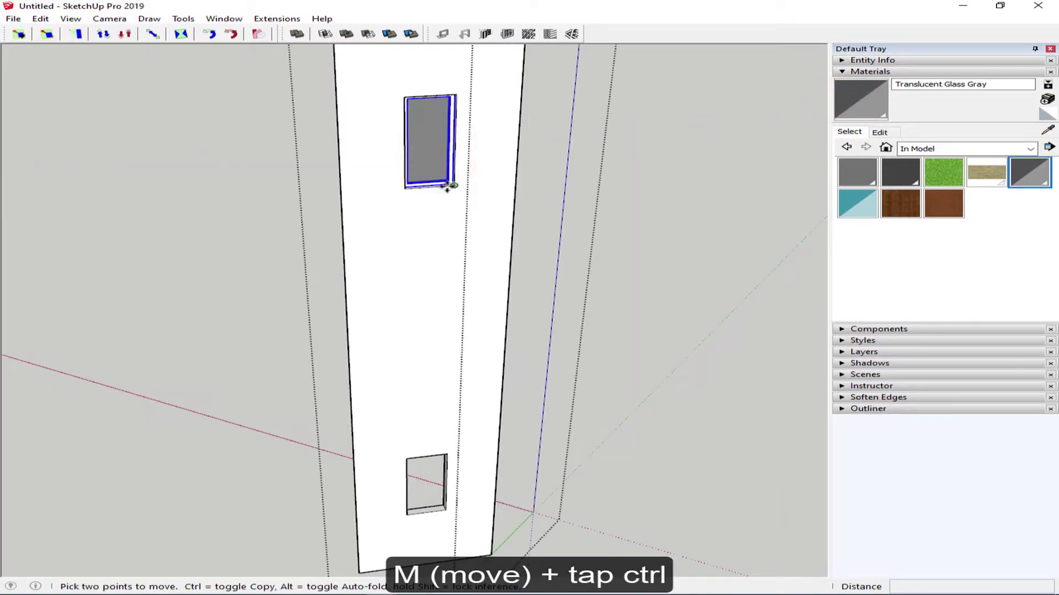
{"action": "left_click", "coordinate": [454, 186]}
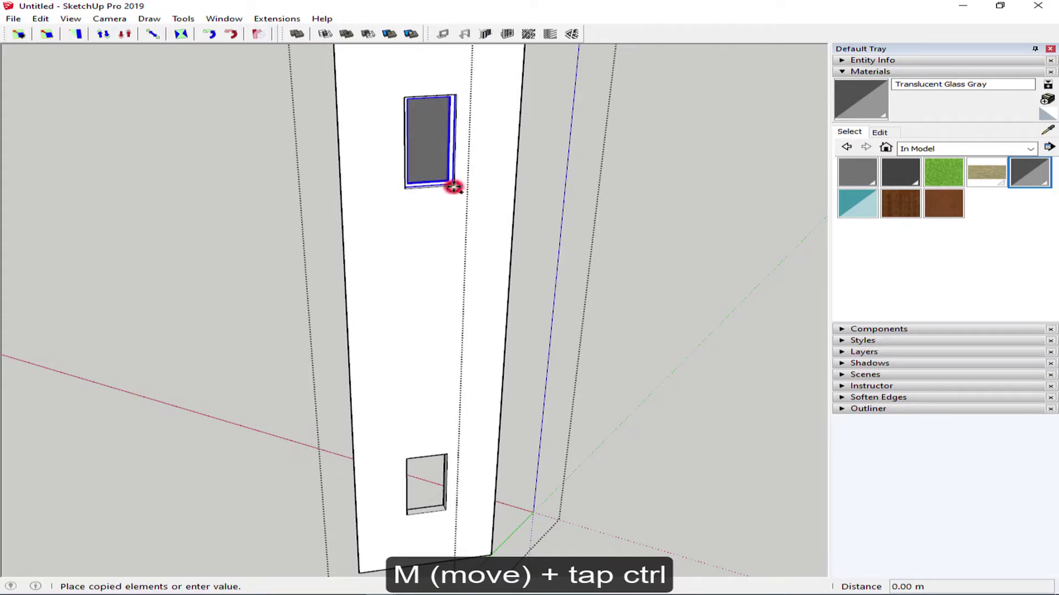
{"action": "left_click", "coordinate": [447, 509]}
{"action": "key", "text": "space"}
{"action": "middle_click_drag", "start_coordinate": [450, 473], "coordinate": [338, 388]}
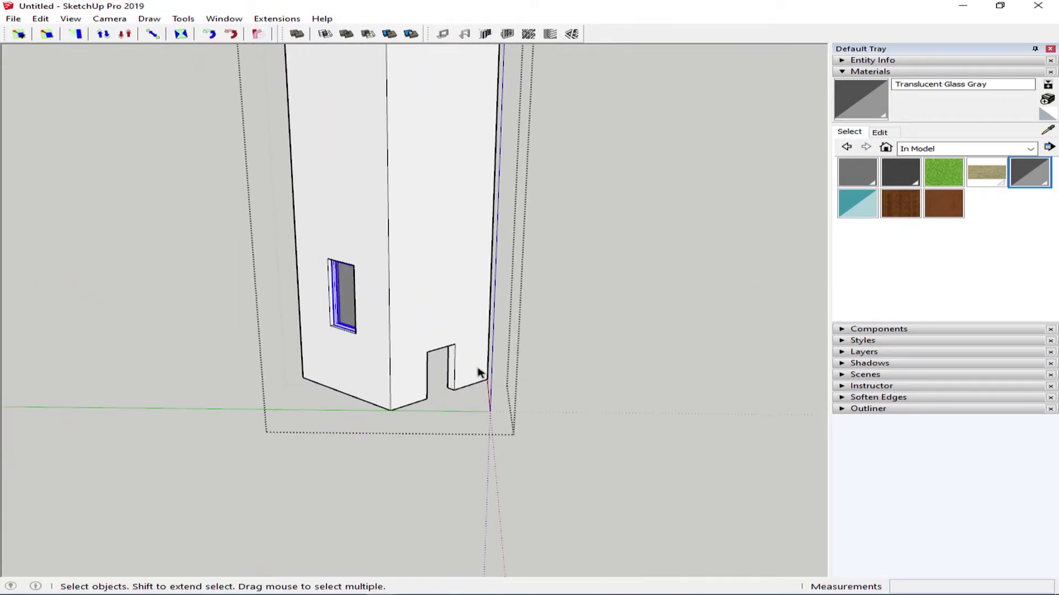
{"action": "scroll", "coordinate": [338, 388], "scroll_direction": "up", "scroll_amount": 3}
{"action": "scroll", "coordinate": [395, 385], "scroll_direction": "up", "scroll_amount": 3}
- Draw lines closing the ground-level door notch into a door face
{"action": "scroll", "coordinate": [486, 382], "scroll_direction": "up", "scroll_amount": 2}
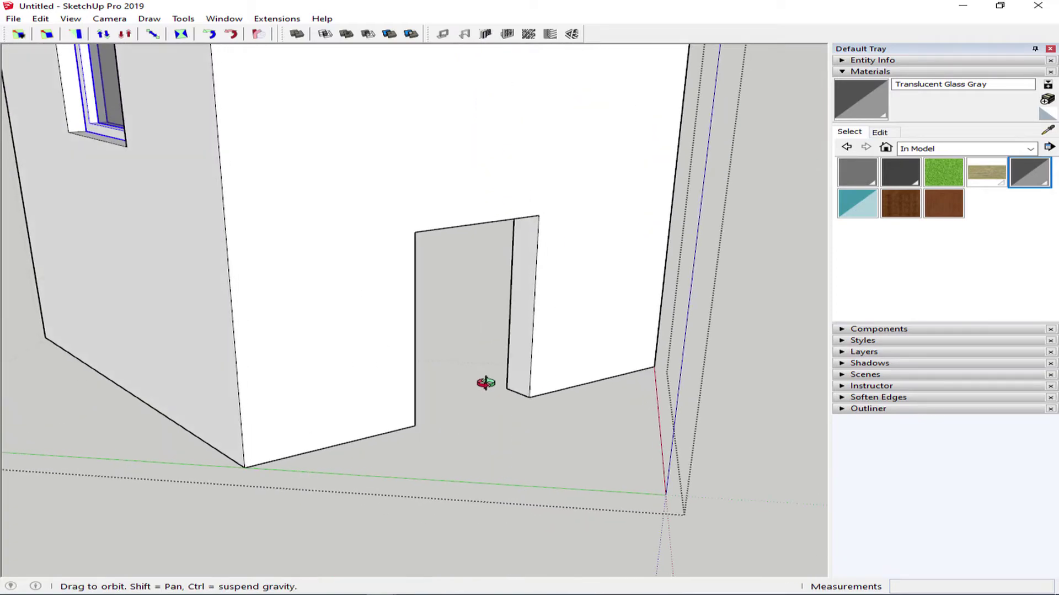
{"action": "scroll", "coordinate": [485, 382], "scroll_direction": "up", "scroll_amount": 2}
{"action": "key", "text": "l"}
{"action": "left_click", "coordinate": [515, 386]}
{"action": "mouse_move", "coordinate": [515, 386]}
{"action": "middle_mouse_down", "text": "shift"}
{"action": "mouse_move", "coordinate": [287, 477]}
{"action": "mouse_move", "coordinate": [191, 446]}
{"action": "middle_mouse_up", "text": "shift"}
{"action": "left_click", "coordinate": [174, 440]}
{"action": "key", "text": "space"}
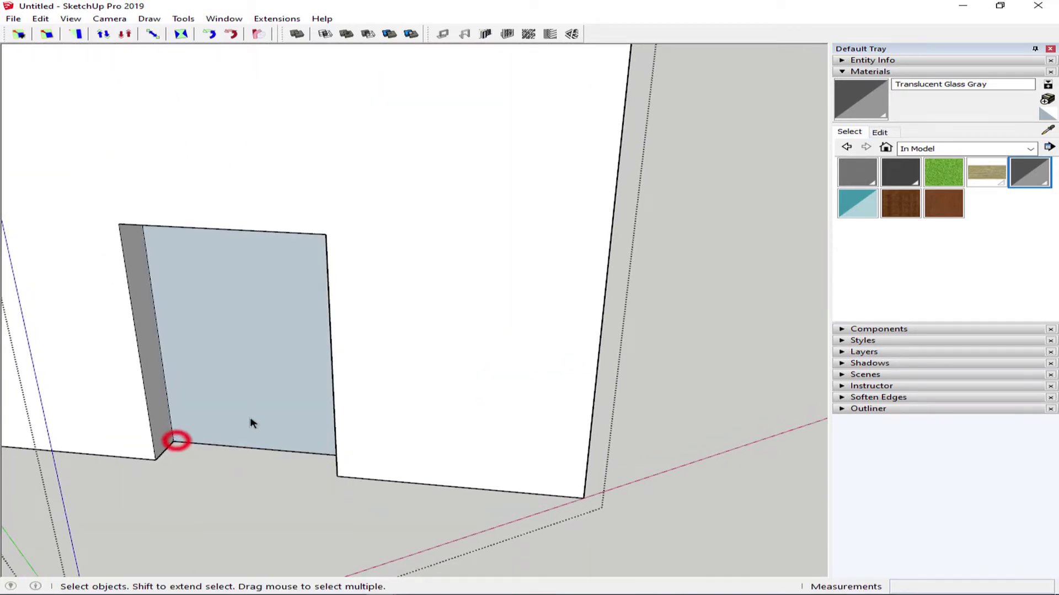
{"action": "left_click", "coordinate": [250, 404]}
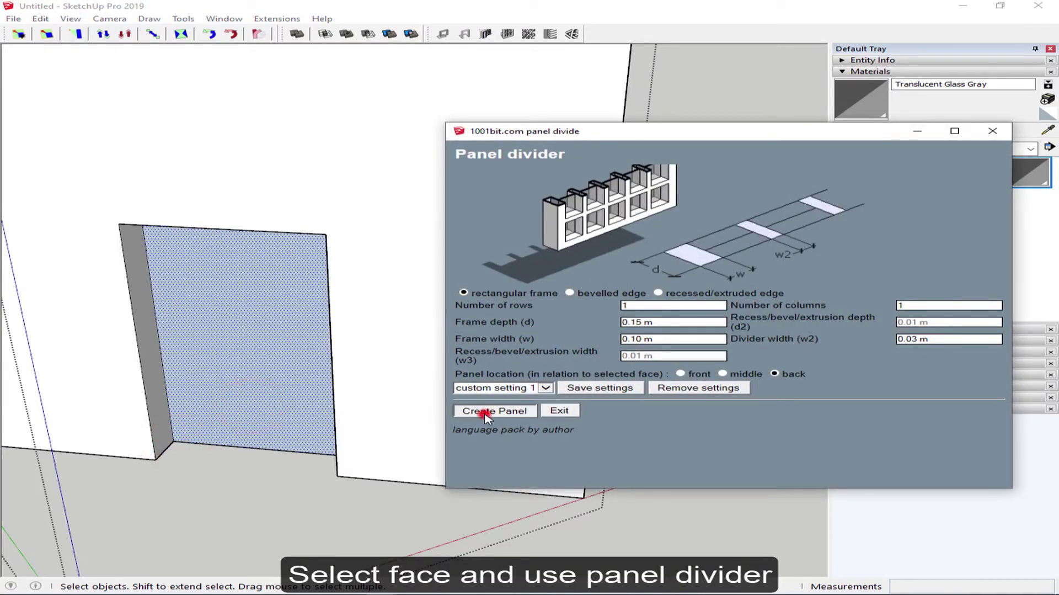
- Create a door frame from the face and push its bottom face in 0.10 m
{"action": "left_click", "coordinate": [485, 413]}
{"action": "double_click", "coordinate": [259, 417]}
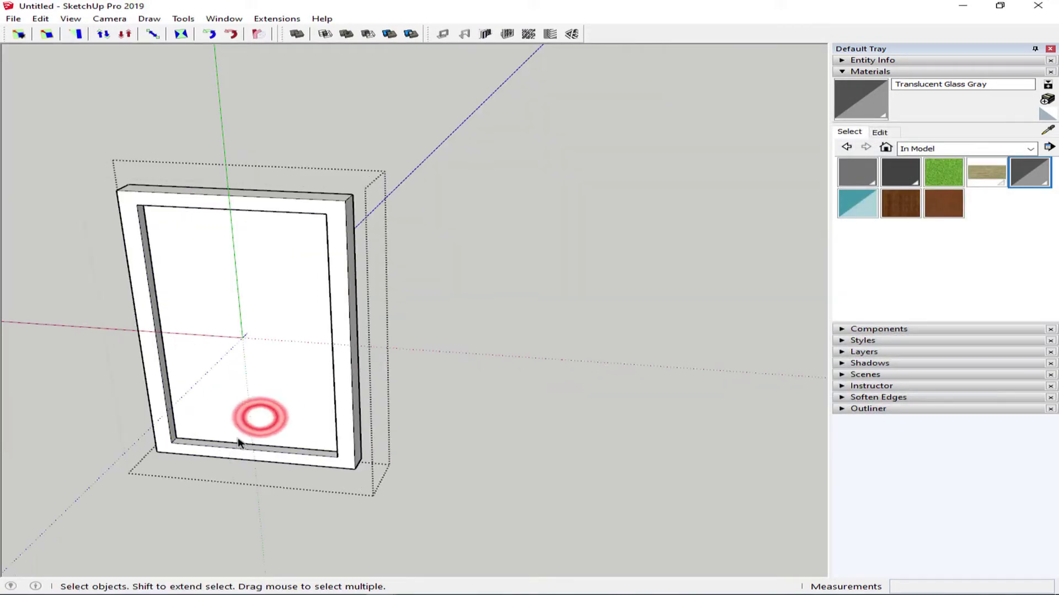
{"action": "key", "text": "p"}
{"action": "left_click_drag", "start_coordinate": [264, 450], "coordinate": [190, 488]}
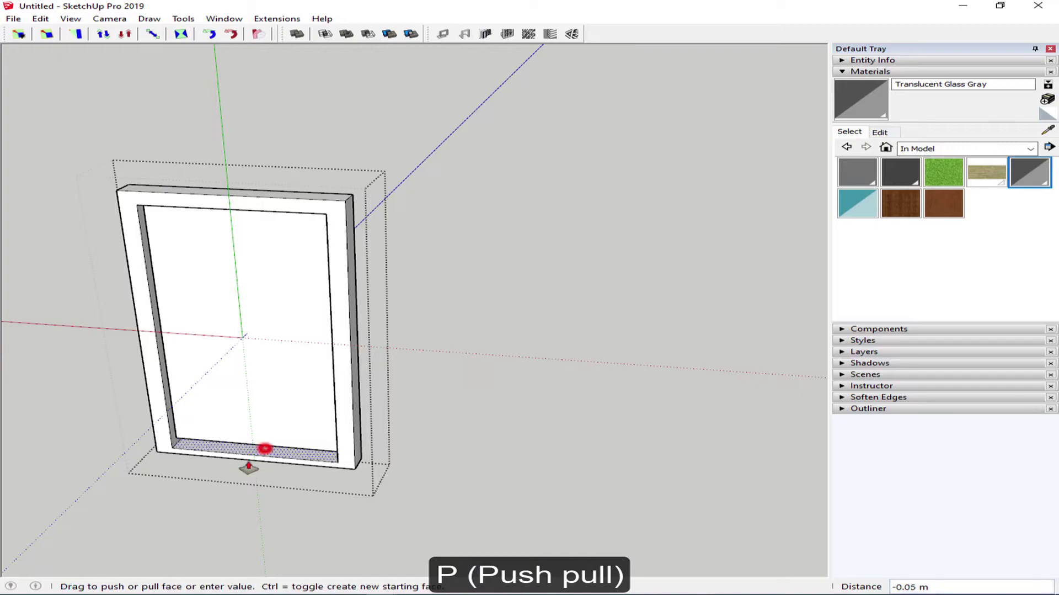
{"action": "left_click", "coordinate": [190, 486]}
{"action": "key", "text": "space"}
- Delete the frame's bottom sill and stretch the door face down to the floor
{"action": "left_click", "coordinate": [257, 450]}
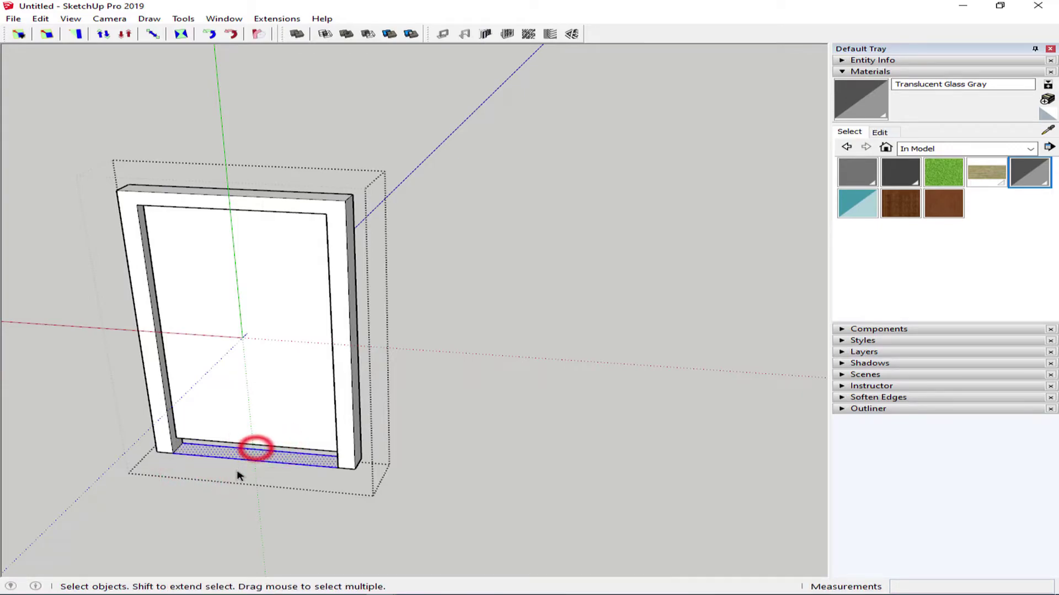
{"action": "key", "text": "Delete"}
{"action": "left_click", "coordinate": [233, 419]}
{"action": "key", "text": "s"}
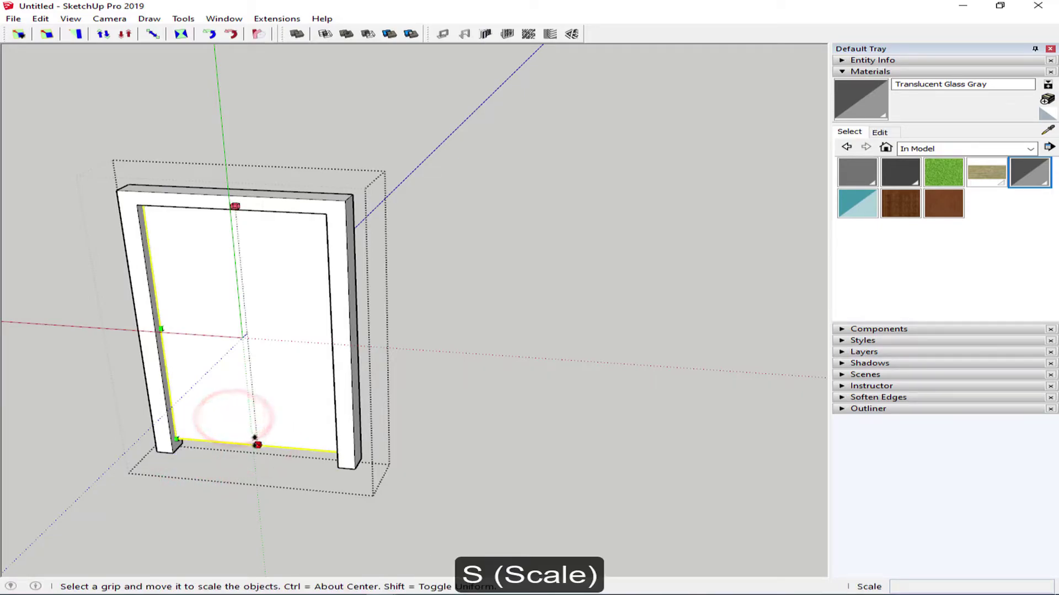
{"action": "left_click", "coordinate": [256, 442]}
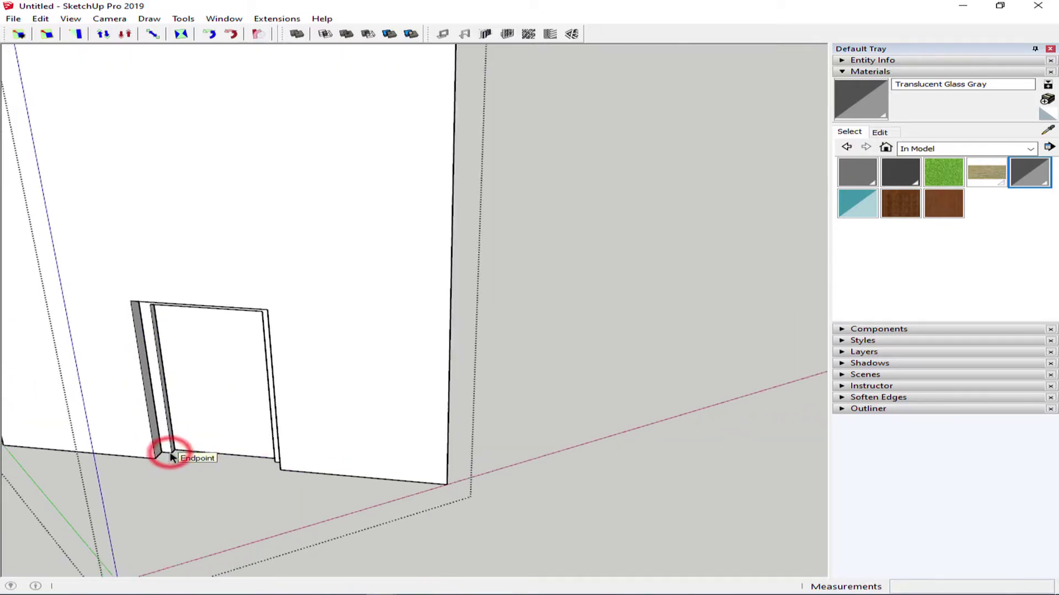
{"action": "scroll", "coordinate": [171, 456], "scroll_direction": "down", "scroll_amount": 10}
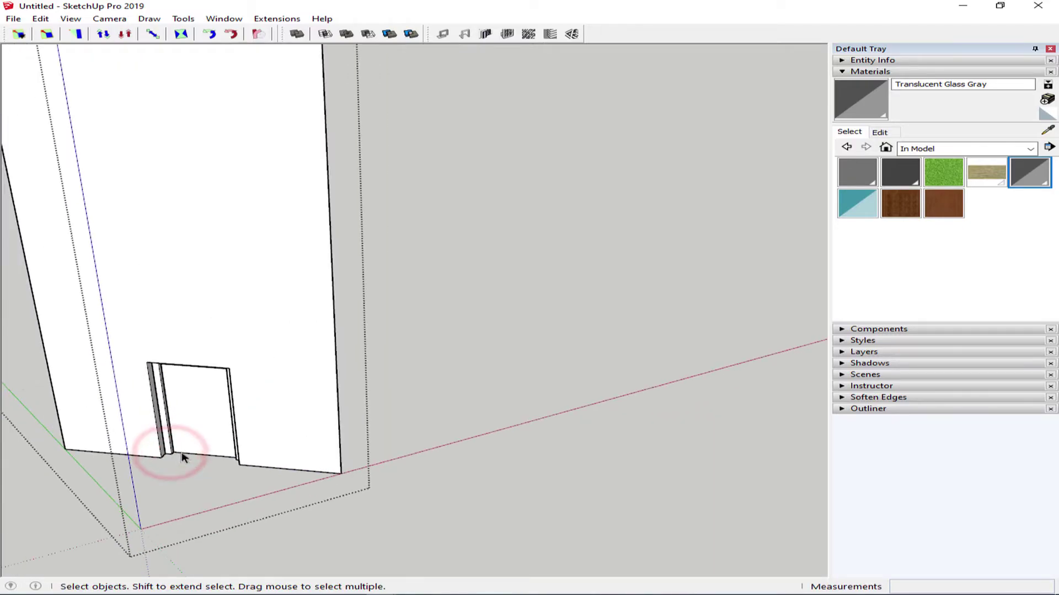
{"action": "mouse_move", "coordinate": [182, 447]}
{"action": "middle_mouse_down"}
{"action": "mouse_move", "coordinate": [487, 424]}
{"action": "mouse_move", "coordinate": [465, 391]}
{"action": "mouse_move", "coordinate": [287, 326]}
{"action": "mouse_move", "coordinate": [303, 350]}
{"action": "mouse_move", "coordinate": [406, 387]}
{"action": "mouse_move", "coordinate": [154, 328]}
{"action": "mouse_move", "coordinate": [381, 379]}
{"action": "middle_mouse_up"}
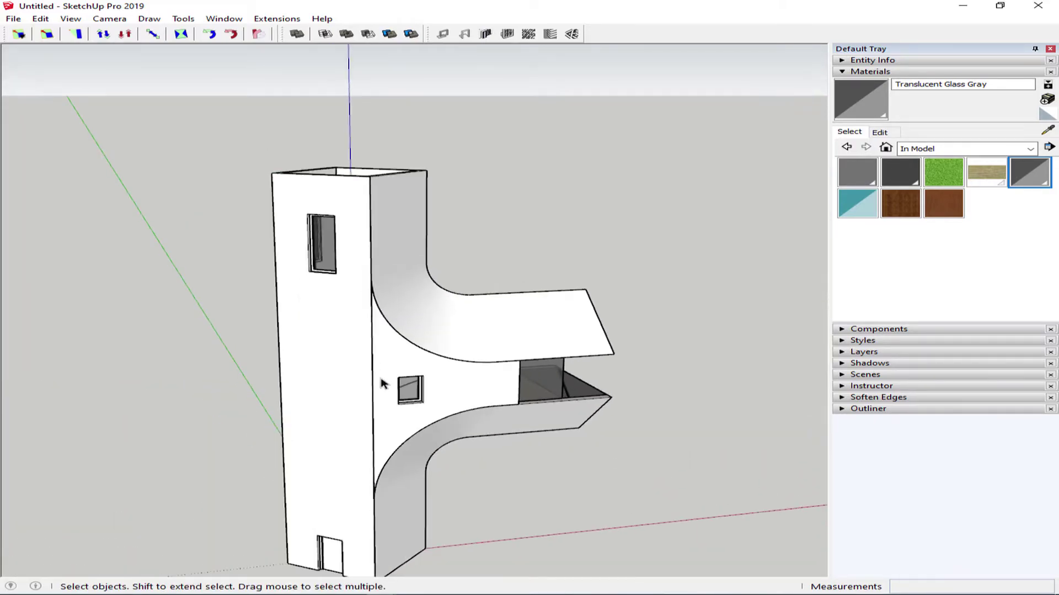
- Collapse the Materials and Entity Info panels and clear the selection
{"action": "scroll", "coordinate": [381, 379], "scroll_direction": "down", "scroll_amount": 2}
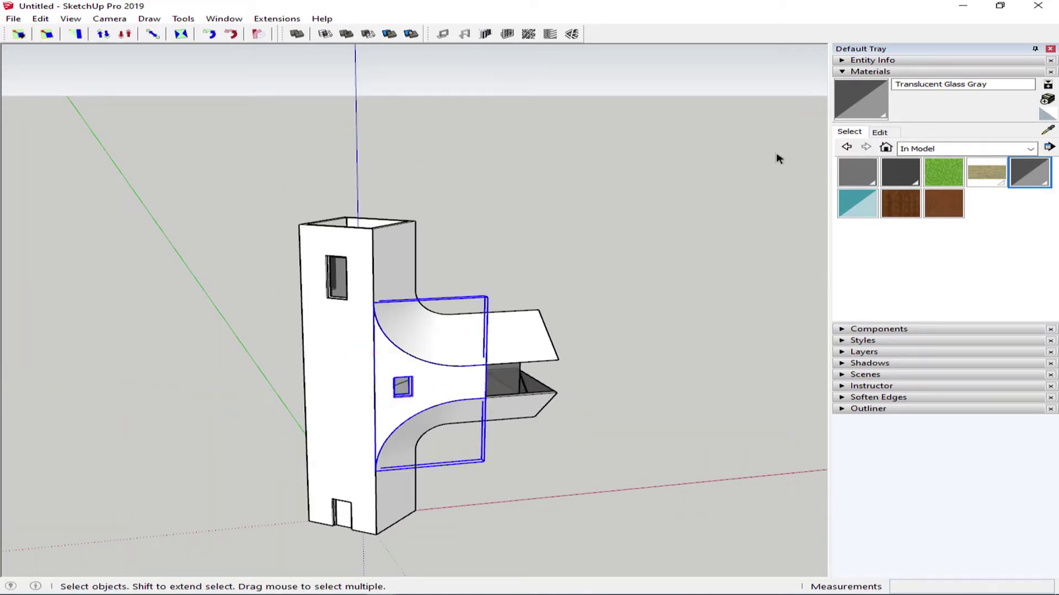
{"action": "left_click", "coordinate": [842, 72]}
{"action": "left_click", "coordinate": [842, 60]}
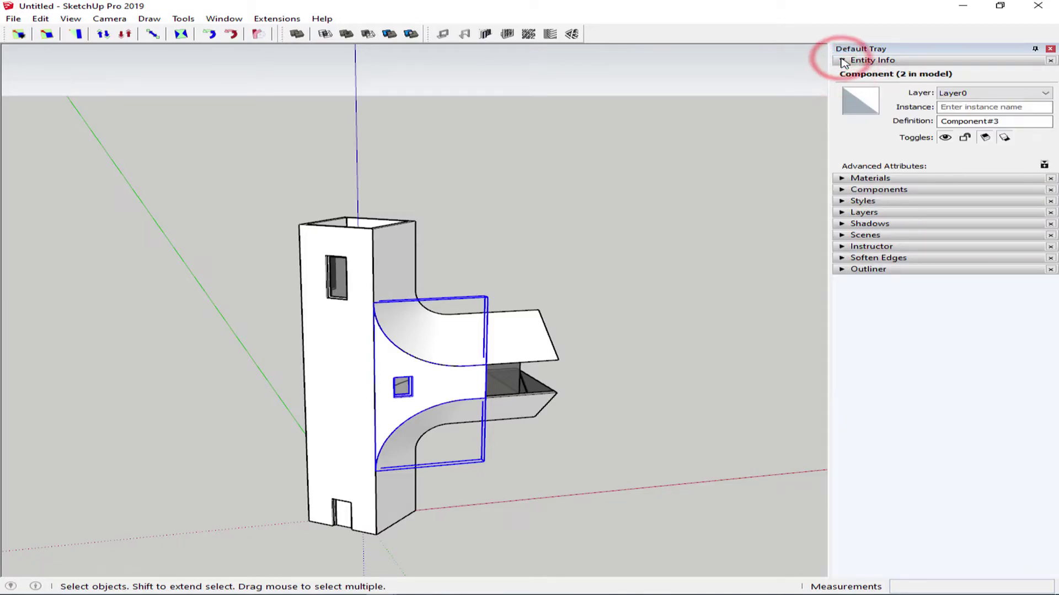
{"action": "left_click", "coordinate": [843, 60]}
{"action": "left_click", "coordinate": [1054, 49]}
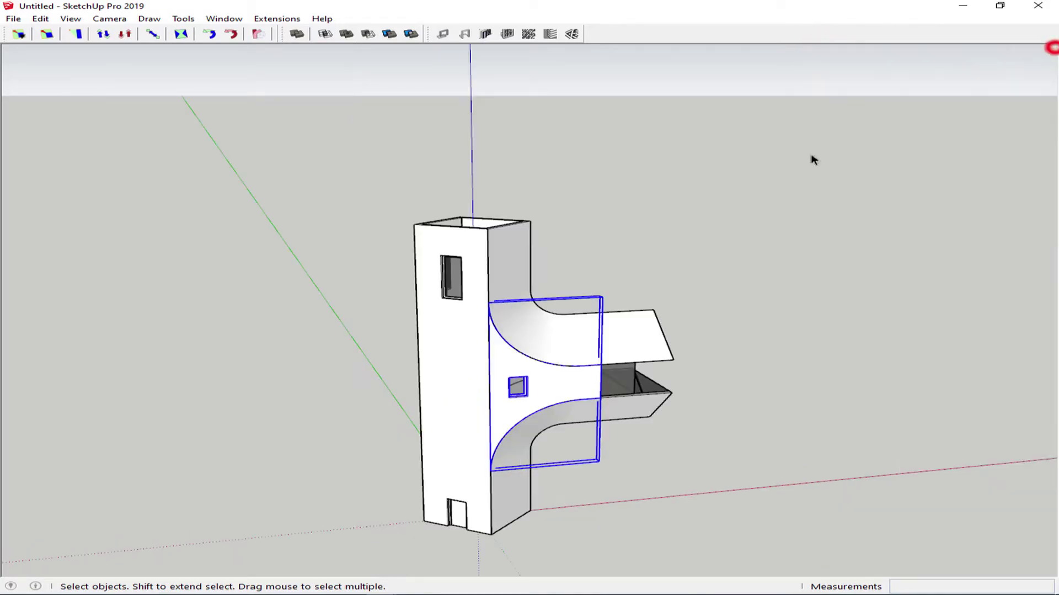
{"action": "left_click", "coordinate": [657, 208]}
{"action": "scroll", "coordinate": [557, 402], "scroll_direction": "up", "scroll_amount": 2}
- Paint the curved wing's faces Color M06 and lighten that shade
{"action": "double_click", "coordinate": [555, 373]}
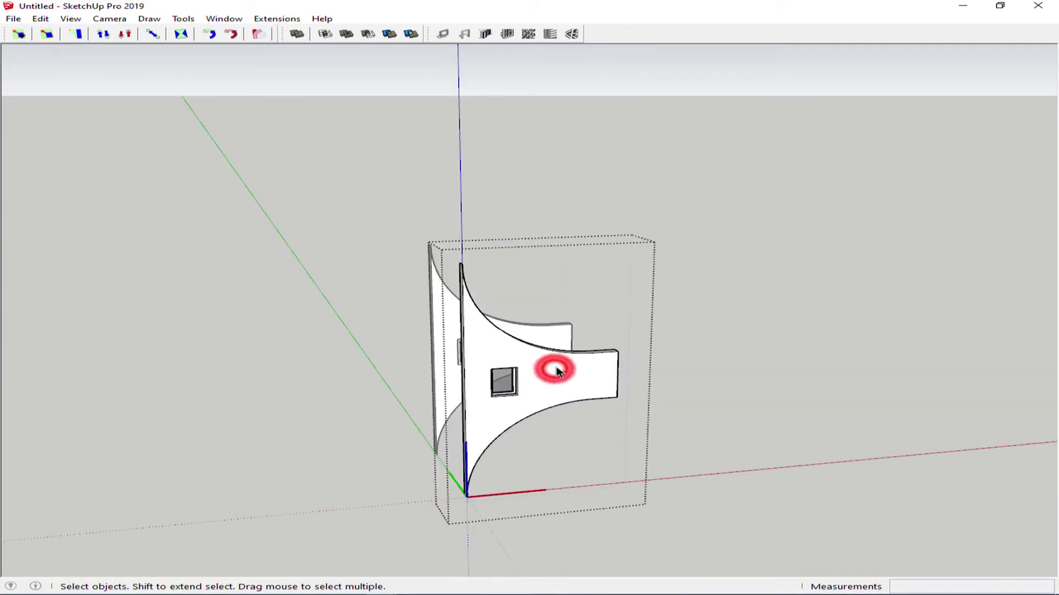
{"action": "middle_click_drag", "start_coordinate": [552, 367], "coordinate": [550, 385]}
{"action": "triple_click", "coordinate": [551, 388]}
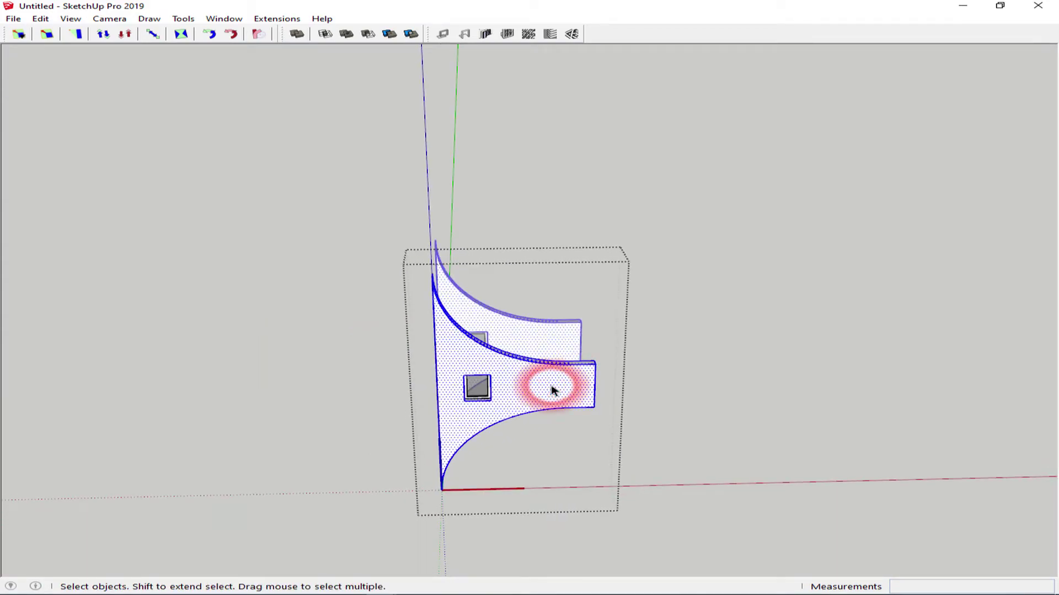
{"action": "key", "text": "b"}
{"action": "left_click", "coordinate": [899, 179]}
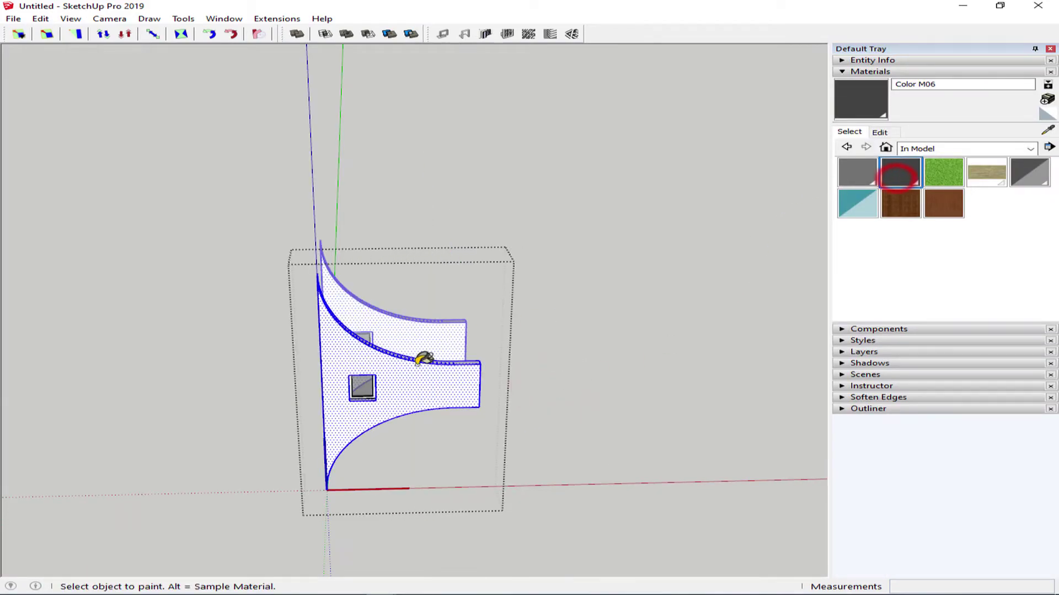
{"action": "left_click", "coordinate": [422, 368]}
{"action": "left_click", "coordinate": [882, 132]}
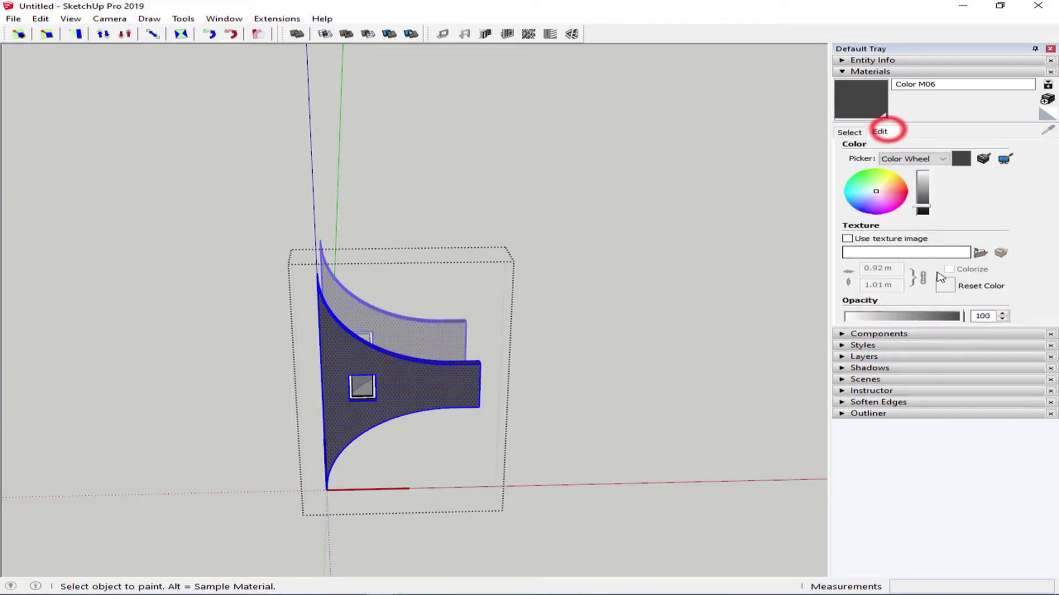
{"action": "left_click", "coordinate": [923, 202]}
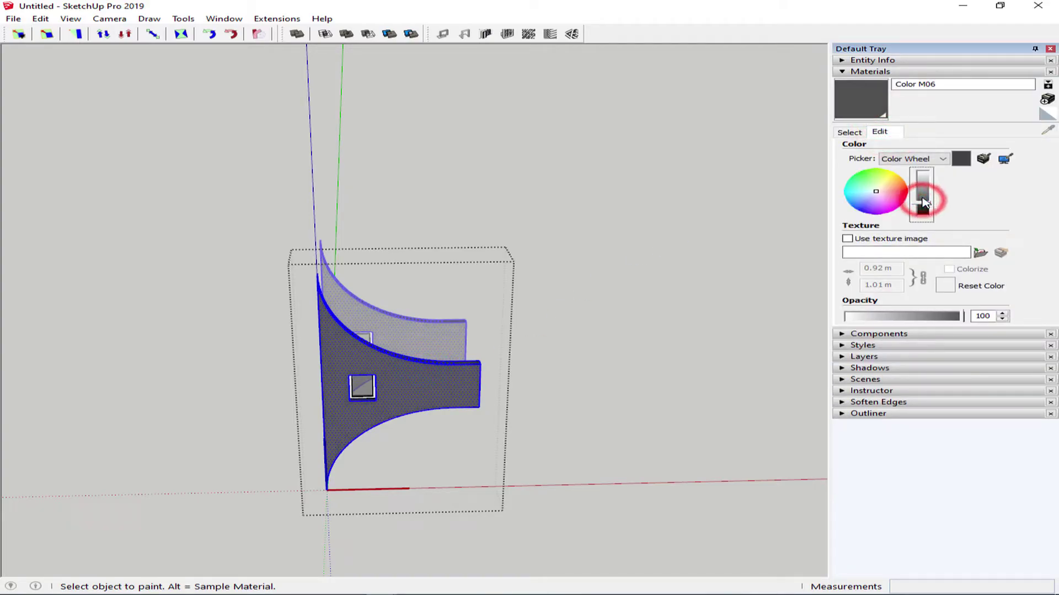
{"action": "left_click", "coordinate": [851, 133]}
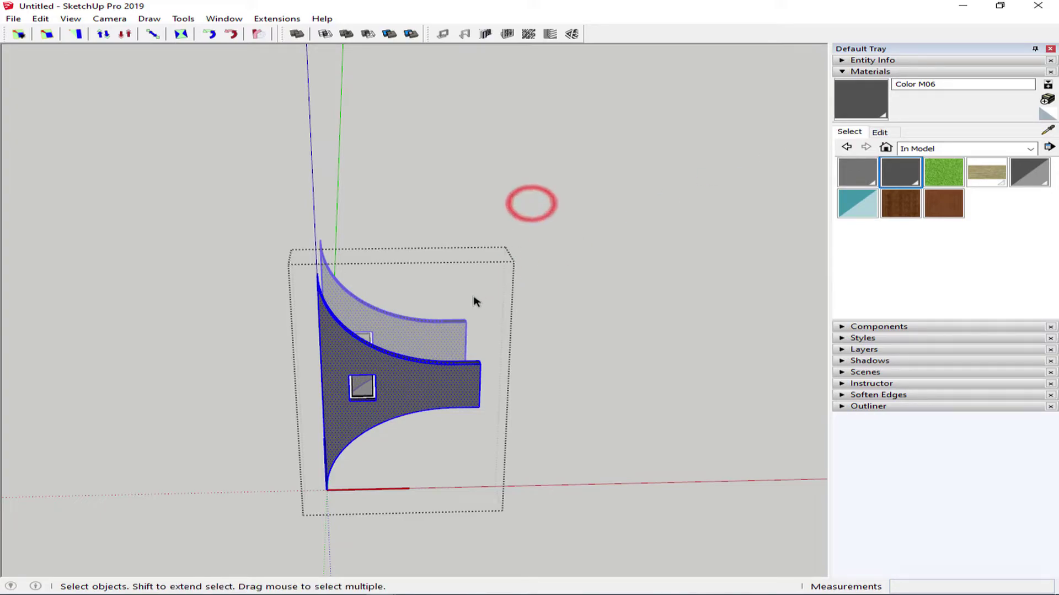
- Paint the tower group's walls dark gray Color M06
{"action": "double_click", "coordinate": [302, 370]}
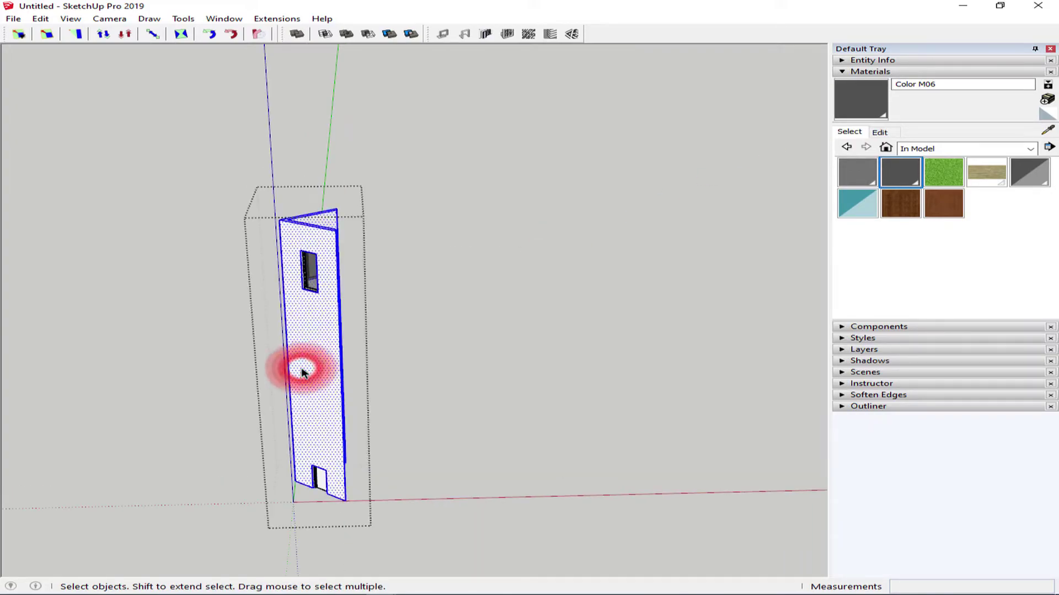
{"action": "key", "text": "b"}
{"action": "left_click", "coordinate": [316, 352]}
{"action": "key", "text": "space"}
{"action": "key", "text": "Escape"}
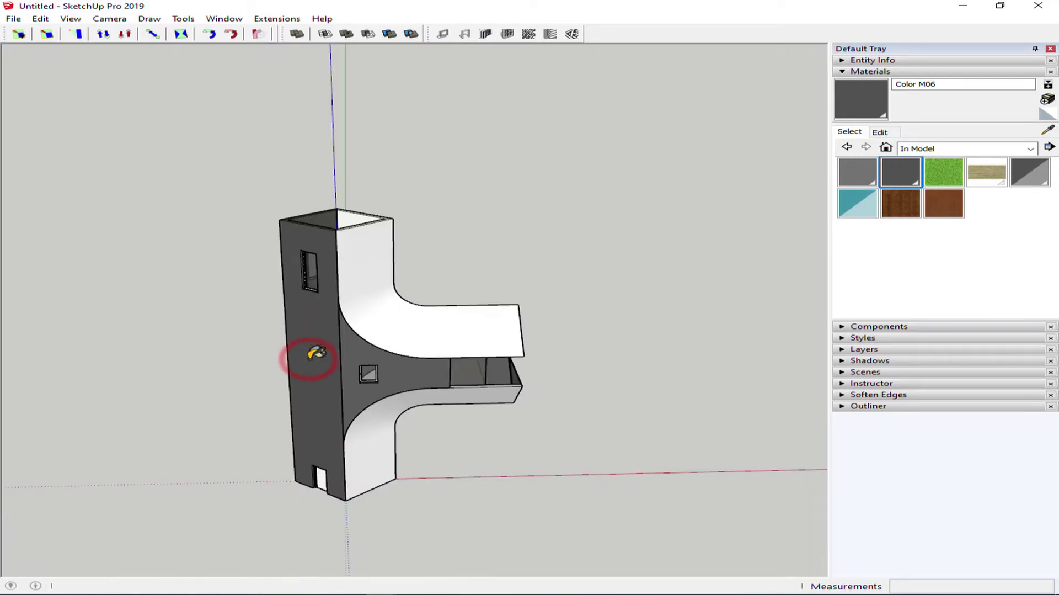
{"action": "mouse_move", "coordinate": [307, 360]}
{"action": "middle_mouse_down"}
{"action": "mouse_move", "coordinate": [327, 330]}
{"action": "mouse_move", "coordinate": [415, 331]}
{"action": "middle_mouse_up"}
- Paint the roof group's curved face Wood Bamboo
{"action": "scroll", "coordinate": [327, 330], "scroll_direction": "up", "scroll_amount": 3}
{"action": "double_click", "coordinate": [416, 322]}
{"action": "left_click", "coordinate": [417, 320]}
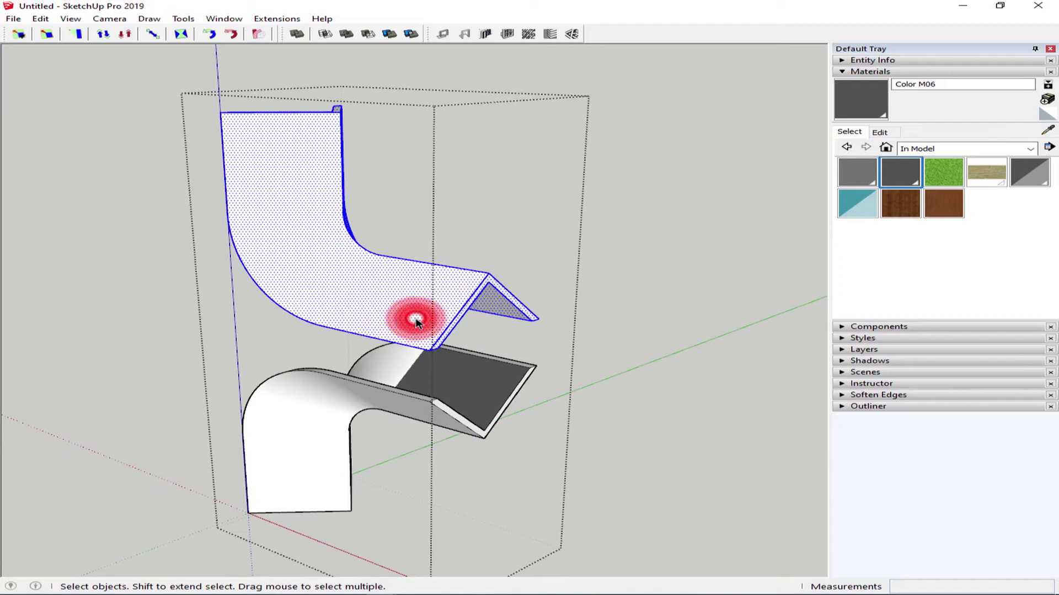
{"action": "middle_click_drag", "start_coordinate": [318, 419], "coordinate": [508, 267]}
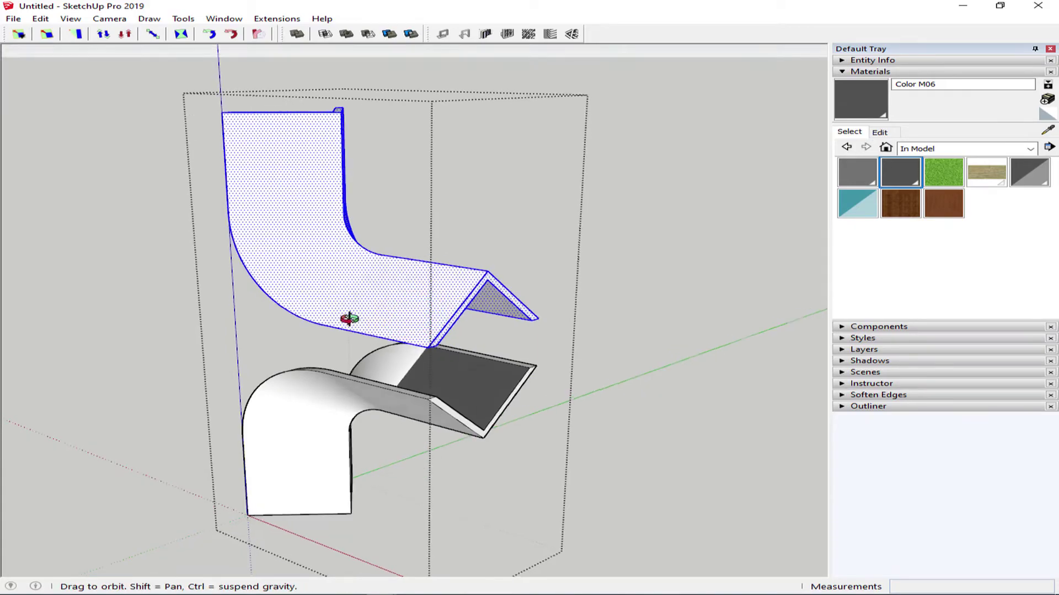
{"action": "left_click", "coordinate": [894, 214]}
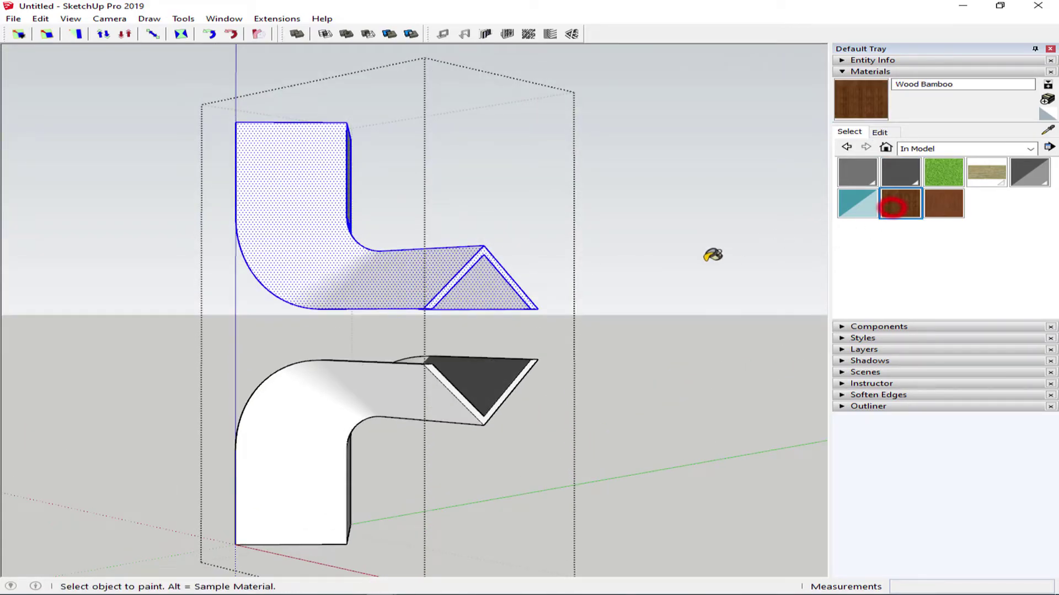
{"action": "left_click", "coordinate": [415, 274]}
{"action": "mouse_move", "coordinate": [338, 315]}
{"action": "middle_mouse_down"}
{"action": "mouse_move", "coordinate": [362, 407]}
{"action": "mouse_move", "coordinate": [478, 442]}
{"action": "middle_mouse_up"}
{"action": "scroll", "coordinate": [388, 410], "scroll_direction": "up", "scroll_amount": 2}
{"action": "key", "text": "space"}
- Select the lower wing's white curved face and strips, showing hidden geometry
{"action": "left_click", "coordinate": [410, 410]}
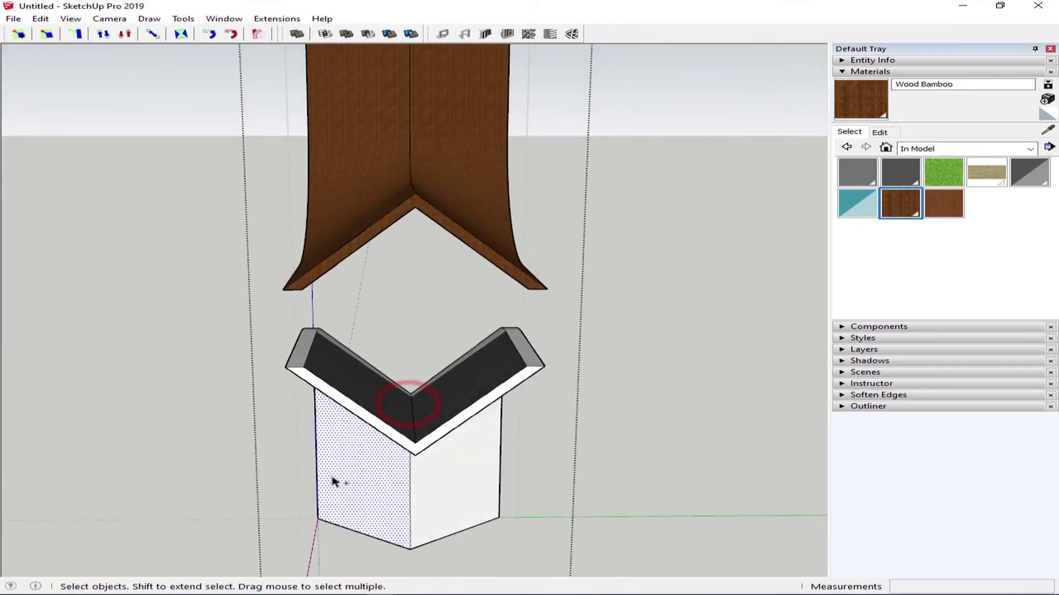
{"action": "left_click", "coordinate": [527, 403]}
{"action": "middle_click_drag", "start_coordinate": [527, 403], "coordinate": [219, 438]}
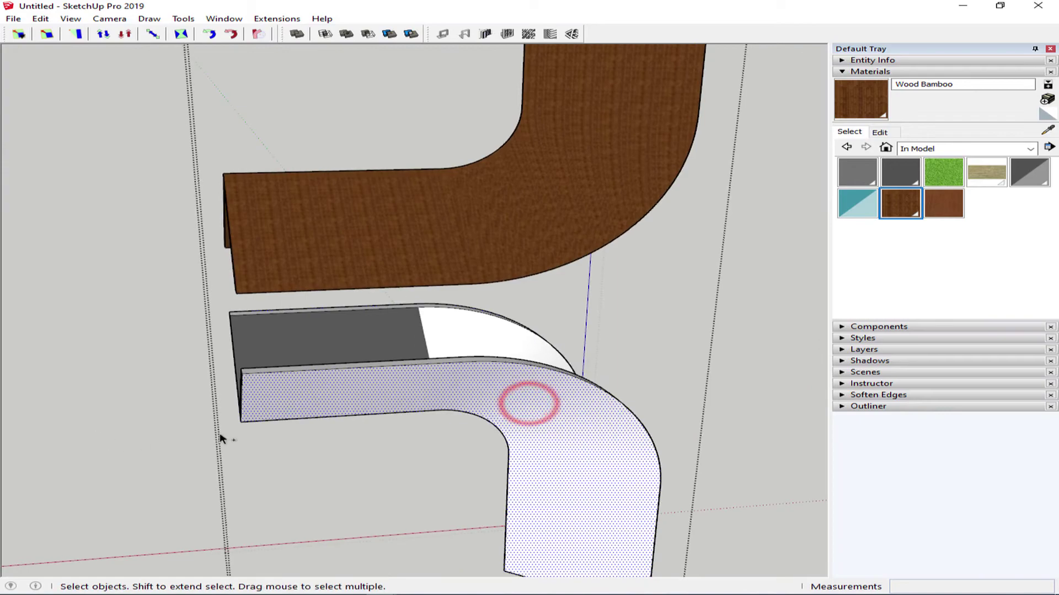
{"action": "mouse_move", "coordinate": [506, 347]}
{"action": "middle_mouse_down"}
{"action": "mouse_move", "coordinate": [249, 374]}
{"action": "mouse_move", "coordinate": [418, 519]}
{"action": "middle_mouse_up"}
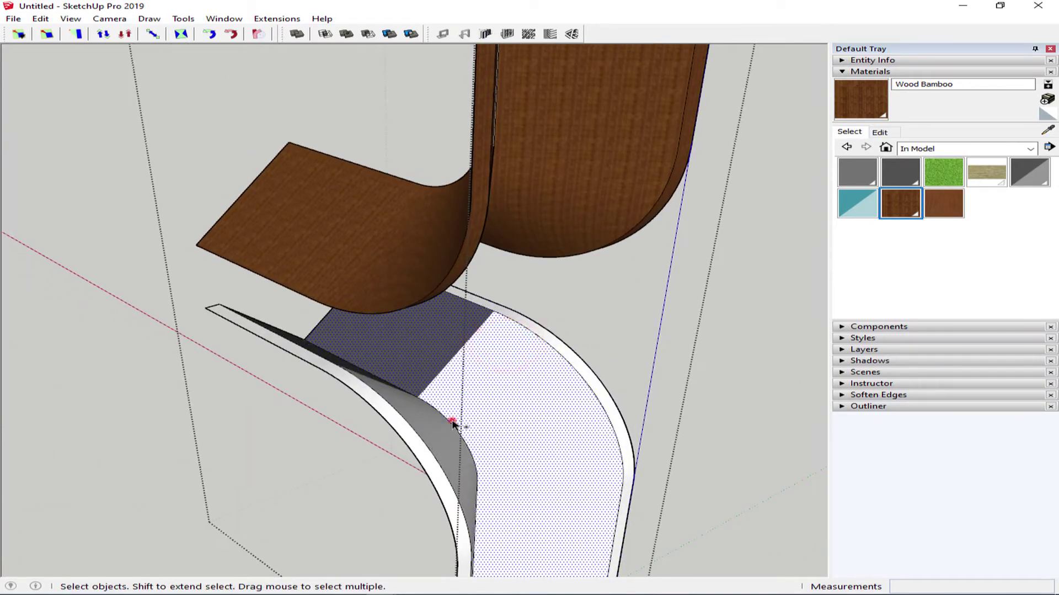
{"action": "left_click", "coordinate": [409, 431], "text": "shift"}
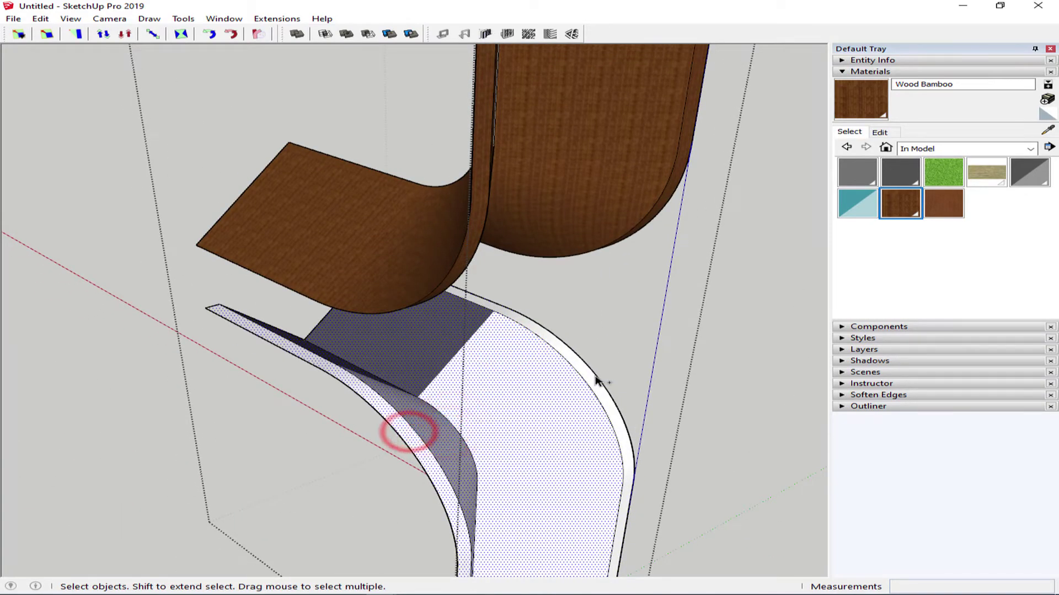
{"action": "mouse_move", "coordinate": [590, 381]}
{"action": "middle_mouse_down"}
{"action": "mouse_move", "coordinate": [603, 373]}
{"action": "mouse_move", "coordinate": [320, 382]}
{"action": "mouse_move", "coordinate": [407, 355]}
{"action": "middle_mouse_up"}
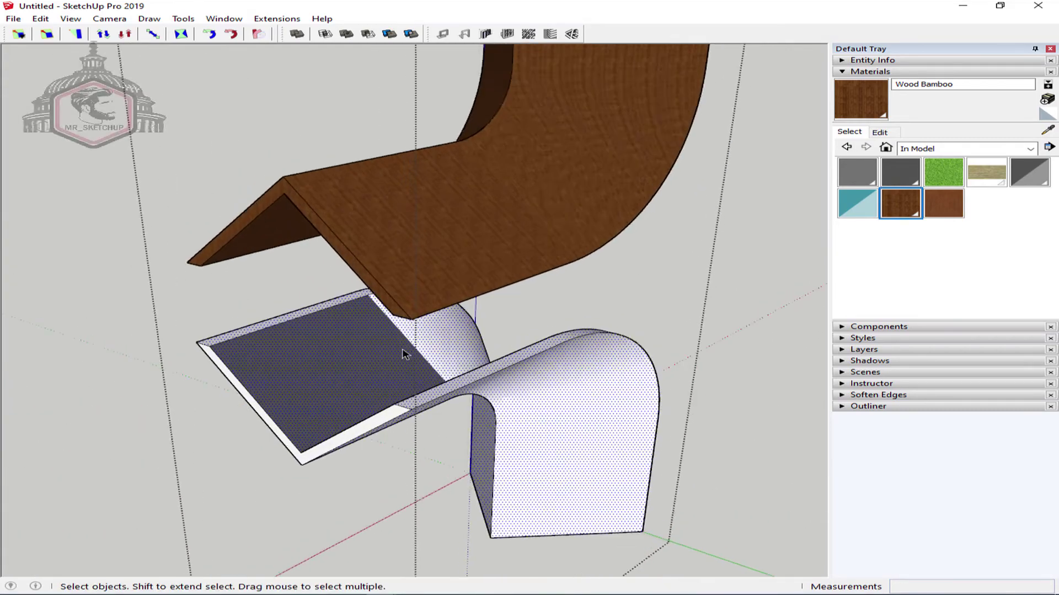
{"action": "key", "text": "shift+h"}
{"action": "mouse_move", "coordinate": [286, 378]}
{"action": "middle_mouse_down"}
{"action": "mouse_move", "coordinate": [307, 406]}
{"action": "mouse_move", "coordinate": [501, 413]}
{"action": "mouse_move", "coordinate": [357, 409]}
{"action": "middle_mouse_up"}
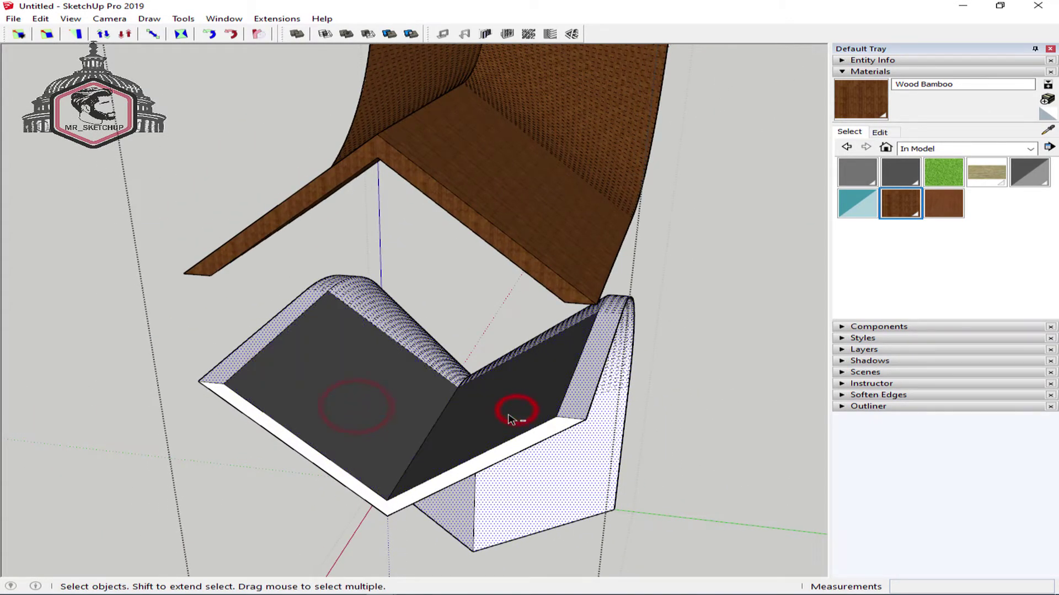
{"action": "scroll", "coordinate": [509, 417], "scroll_direction": "down", "scroll_amount": 3}
{"action": "scroll", "coordinate": [509, 450], "scroll_direction": "up", "scroll_amount": 3}
{"action": "left_click", "coordinate": [516, 440]}
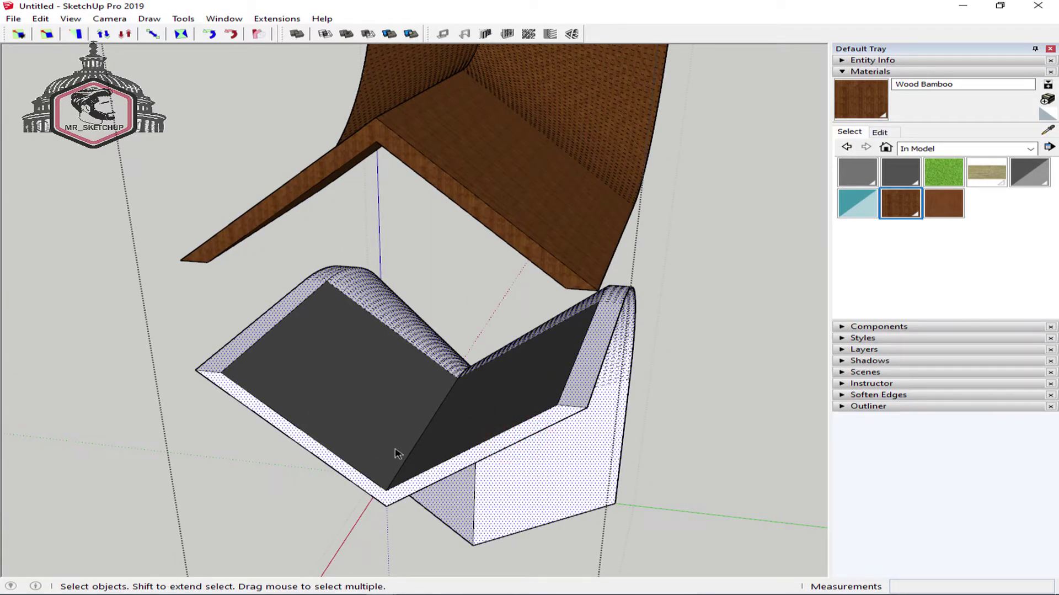
- Paint the selected lower-wing faces Wood Bamboo
{"action": "left_click", "coordinate": [852, 112]}
{"action": "left_click", "coordinate": [564, 426]}
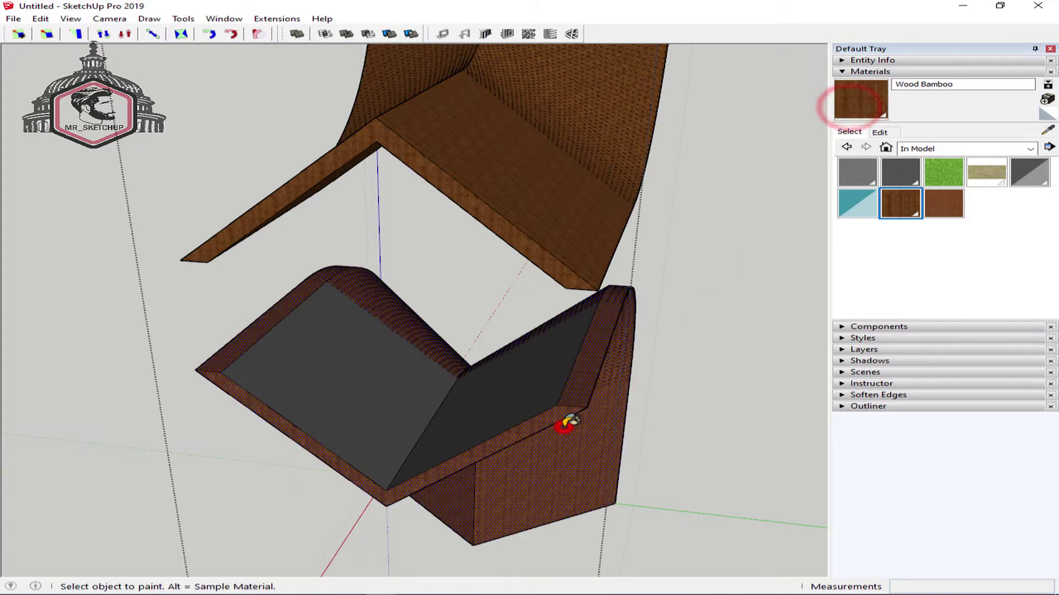
{"action": "scroll", "coordinate": [571, 421], "scroll_direction": "down", "scroll_amount": 3}
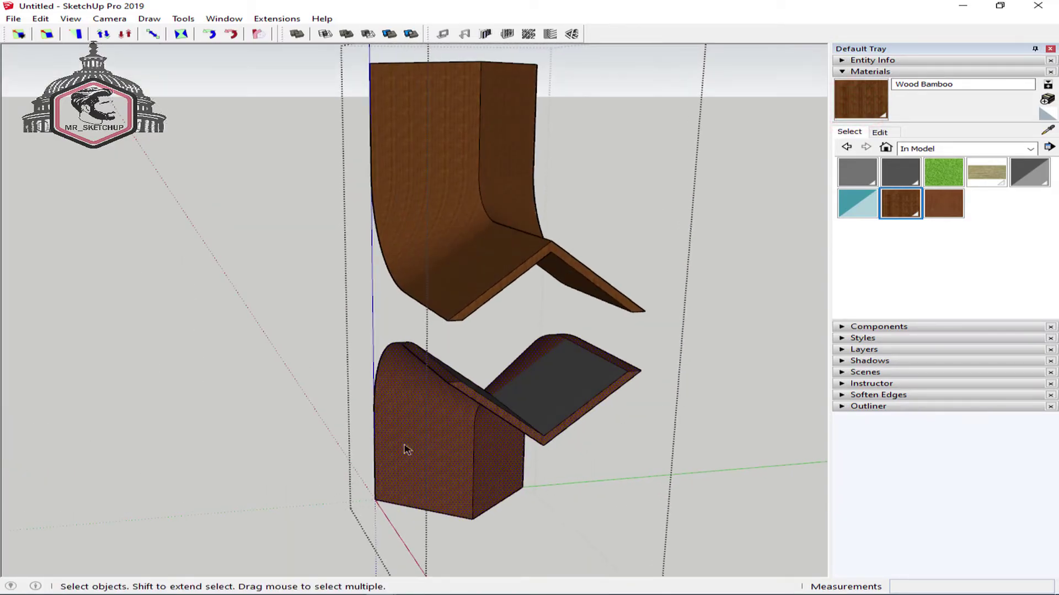
{"action": "middle_click_drag", "start_coordinate": [406, 449], "coordinate": [641, 360]}
{"action": "scroll", "coordinate": [607, 370], "scroll_direction": "down", "scroll_amount": 2}
{"action": "mouse_move", "coordinate": [551, 366]}
{"action": "middle_mouse_down"}
{"action": "mouse_move", "coordinate": [516, 303]}
{"action": "mouse_move", "coordinate": [563, 362]}
{"action": "middle_mouse_up"}
{"action": "scroll", "coordinate": [516, 303], "scroll_direction": "up", "scroll_amount": 3}
{"action": "scroll", "coordinate": [530, 424], "scroll_direction": "up", "scroll_amount": 2}
{"action": "scroll", "coordinate": [577, 381], "scroll_direction": "up", "scroll_amount": 1}
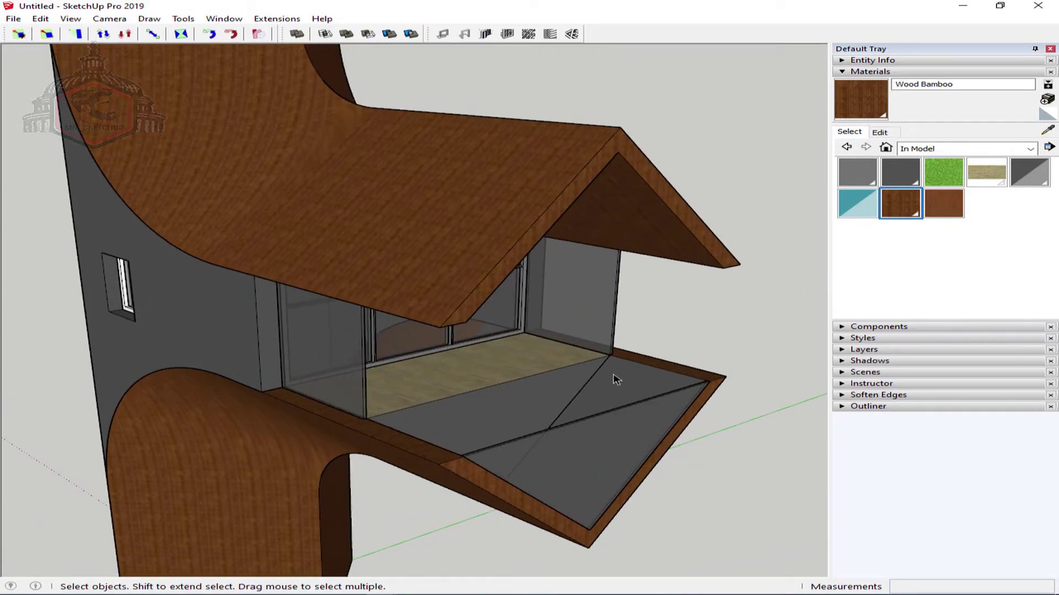
- Start a pool rectangle flat on the balcony floor
{"action": "key", "text": "r"}
{"action": "key", "text": "Up"}
{"action": "left_click", "coordinate": [598, 371]}
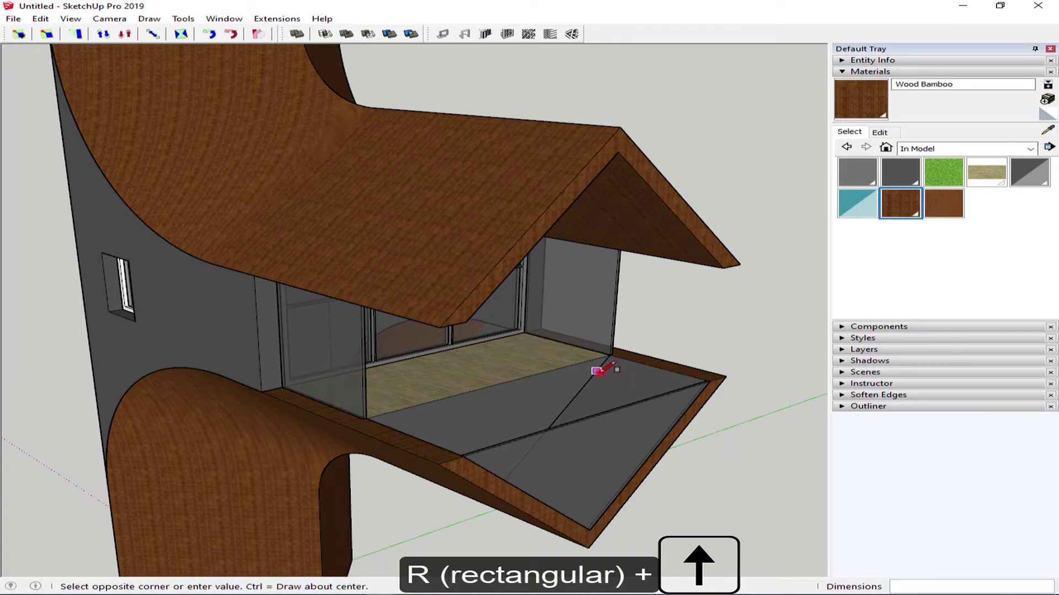
{"action": "mouse_move", "coordinate": [600, 372]}
{"action": "middle_mouse_down"}
{"action": "mouse_move", "coordinate": [386, 450]}
{"action": "mouse_move", "coordinate": [97, 505]}
{"action": "middle_mouse_up"}
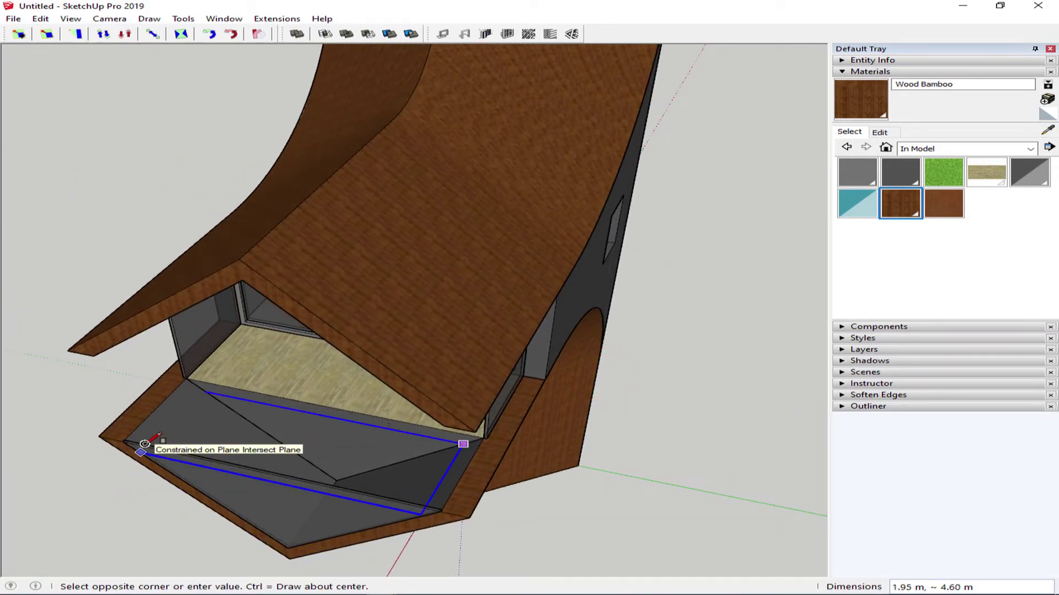
- Finish the pool rectangle on the balcony floor and select its new face
{"action": "scroll", "coordinate": [145, 444], "scroll_direction": "up", "scroll_amount": 5}
{"action": "left_click", "coordinate": [108, 434]}
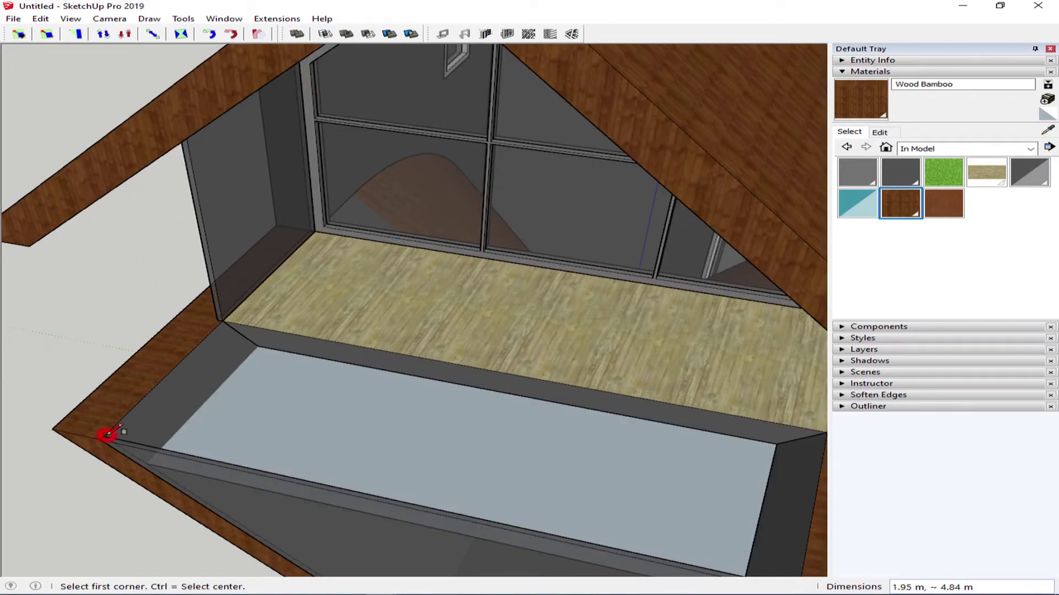
{"action": "scroll", "coordinate": [108, 433], "scroll_direction": "down", "scroll_amount": 5}
{"action": "key", "text": "space"}
{"action": "left_click", "coordinate": [314, 430]}
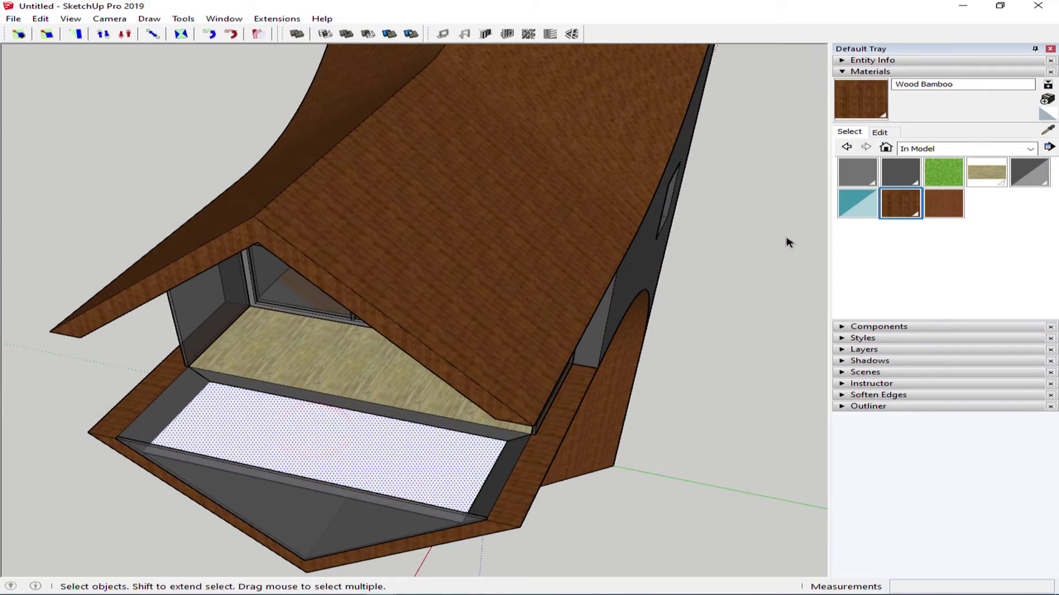
- Paint the pool face Water Pool Light, close the Default Tray, and look into the tower top
{"action": "left_click", "coordinate": [858, 203]}
{"action": "left_click", "coordinate": [356, 444]}
{"action": "mouse_move", "coordinate": [356, 444]}
{"action": "middle_mouse_down"}
{"action": "mouse_move", "coordinate": [379, 465]}
{"action": "mouse_move", "coordinate": [549, 388]}
{"action": "mouse_move", "coordinate": [633, 398]}
{"action": "mouse_move", "coordinate": [644, 445]}
{"action": "mouse_move", "coordinate": [511, 415]}
{"action": "mouse_move", "coordinate": [690, 382]}
{"action": "mouse_move", "coordinate": [676, 406]}
{"action": "mouse_move", "coordinate": [719, 406]}
{"action": "middle_mouse_up"}
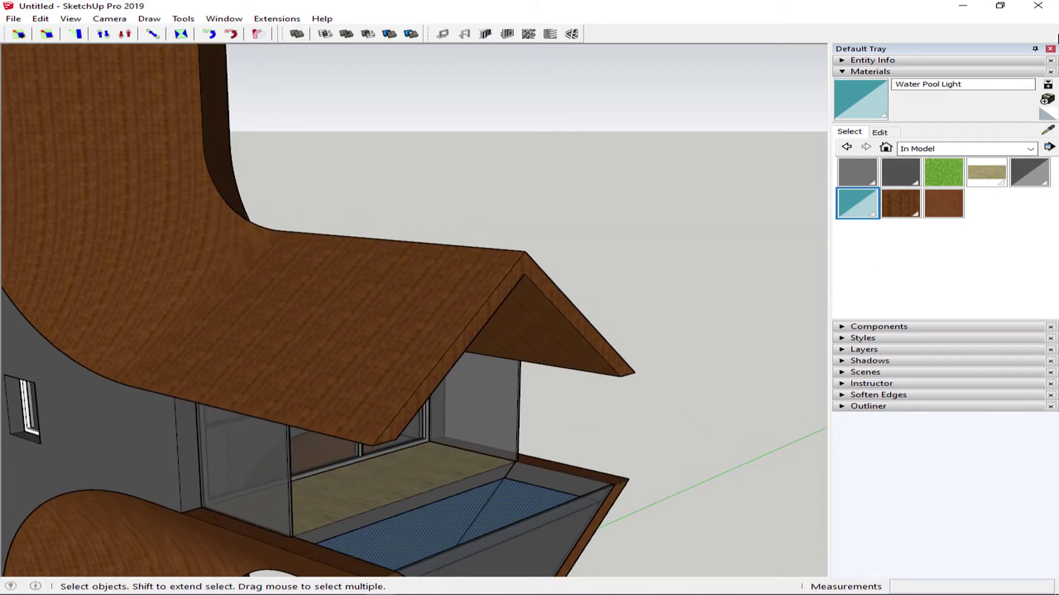
{"action": "left_click", "coordinate": [1051, 49]}
{"action": "middle_click_drag", "start_coordinate": [891, 166], "coordinate": [726, 194]}
{"action": "scroll", "coordinate": [586, 159], "scroll_direction": "up", "scroll_amount": 3}
{"action": "mouse_move", "coordinate": [586, 159]}
{"action": "middle_mouse_down"}
{"action": "mouse_move", "coordinate": [613, 409]}
{"action": "mouse_move", "coordinate": [432, 215]}
{"action": "mouse_move", "coordinate": [476, 331]}
{"action": "middle_mouse_up"}
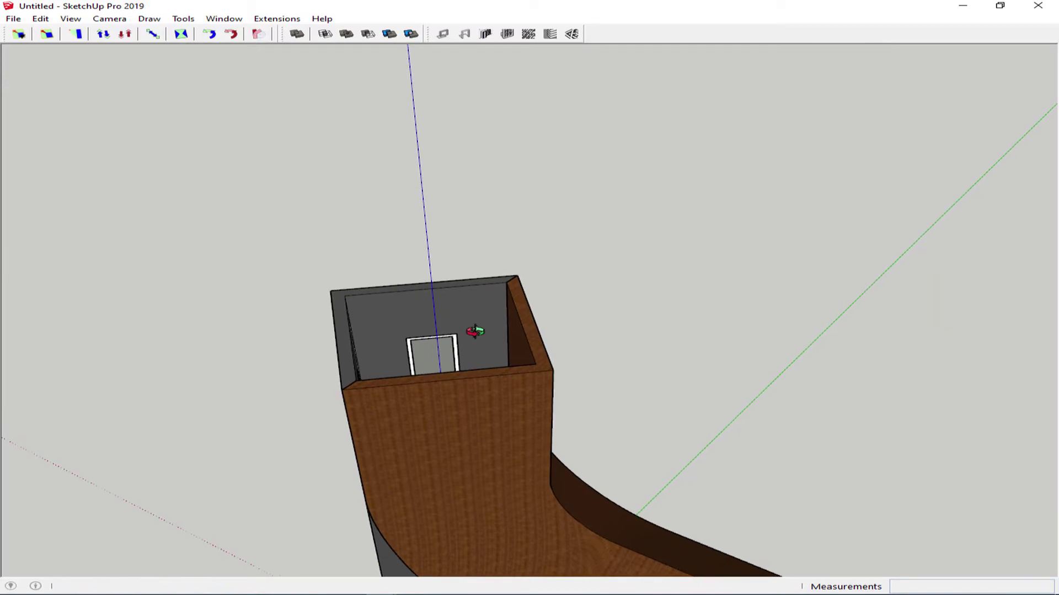
- Draw a four-sided polygon of radius 3 on the tower top and select it
{"action": "key", "text": "shift+p"}
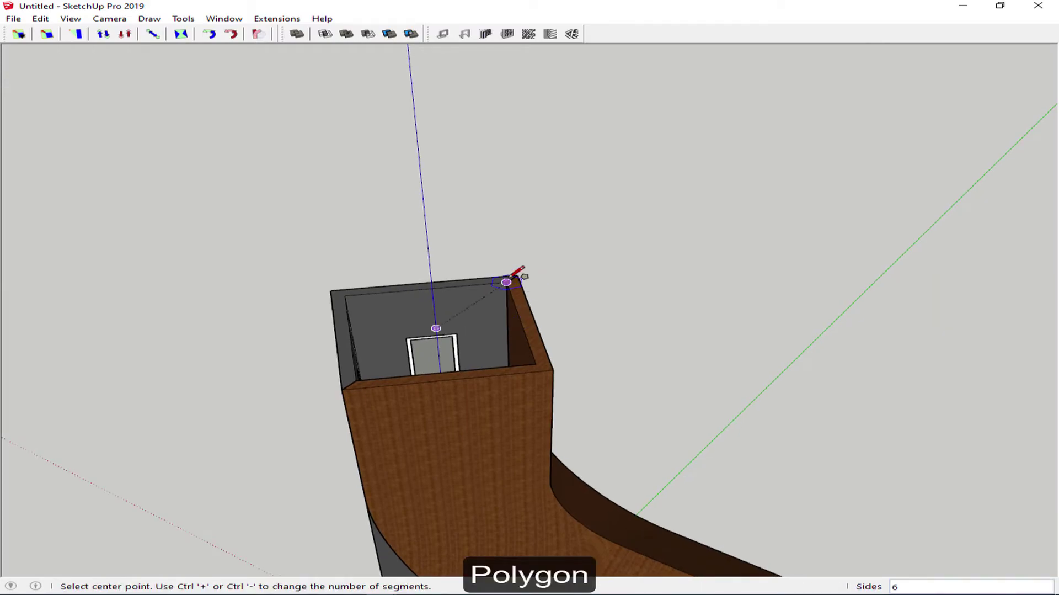
{"action": "left_click", "coordinate": [516, 275]}
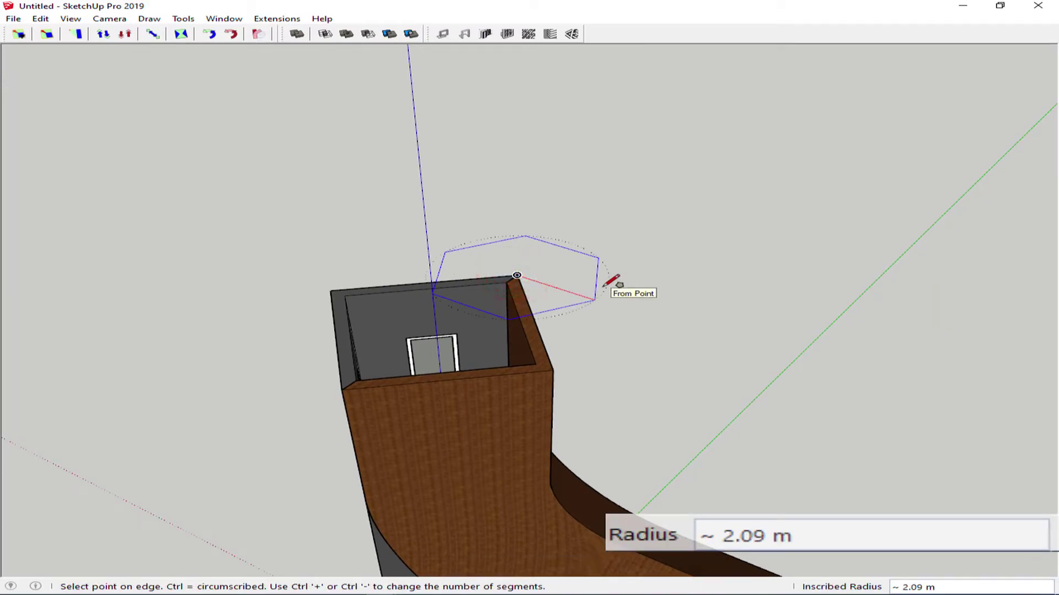
{"action": "type", "text": "3"}
{"action": "key", "text": "Return"}
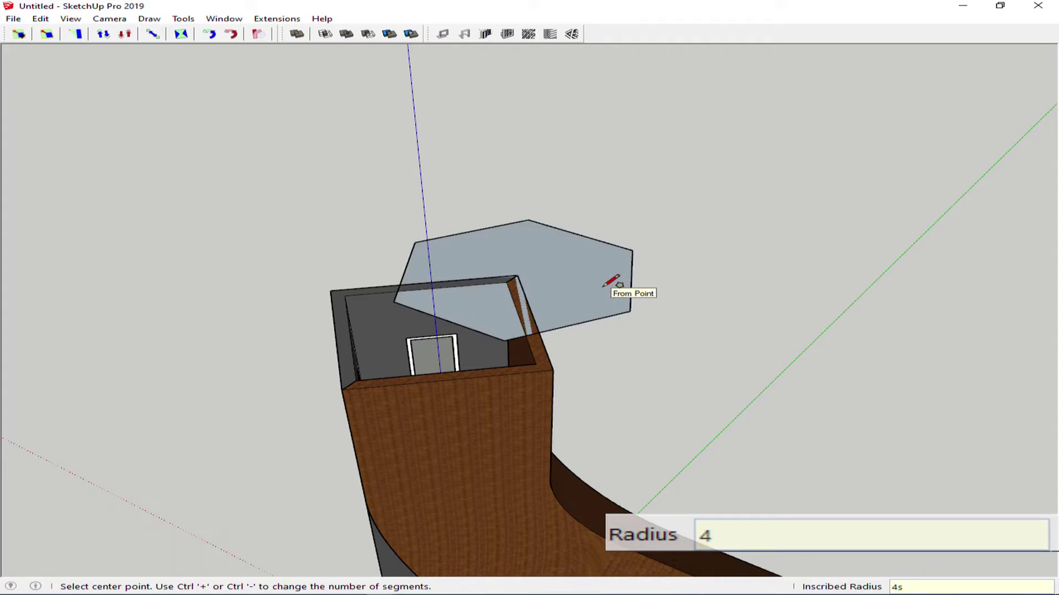
{"action": "key", "text": "Return"}
{"action": "key", "text": "space"}
{"action": "left_click", "coordinate": [601, 287]}
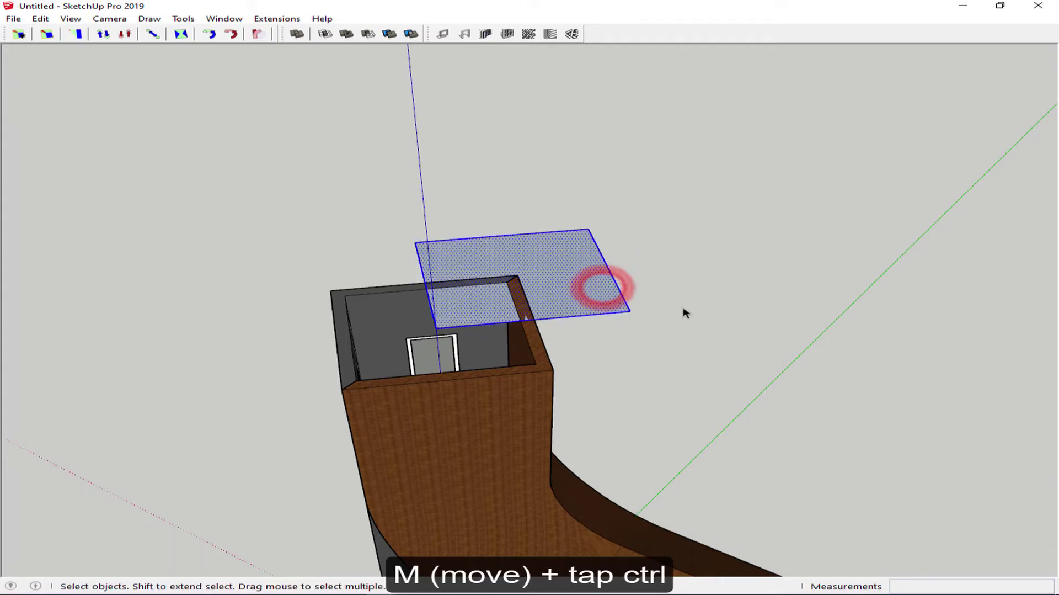
- Move the square by its corner onto the tower top corner
{"action": "key", "text": "m"}
{"action": "left_click", "coordinate": [629, 312]}
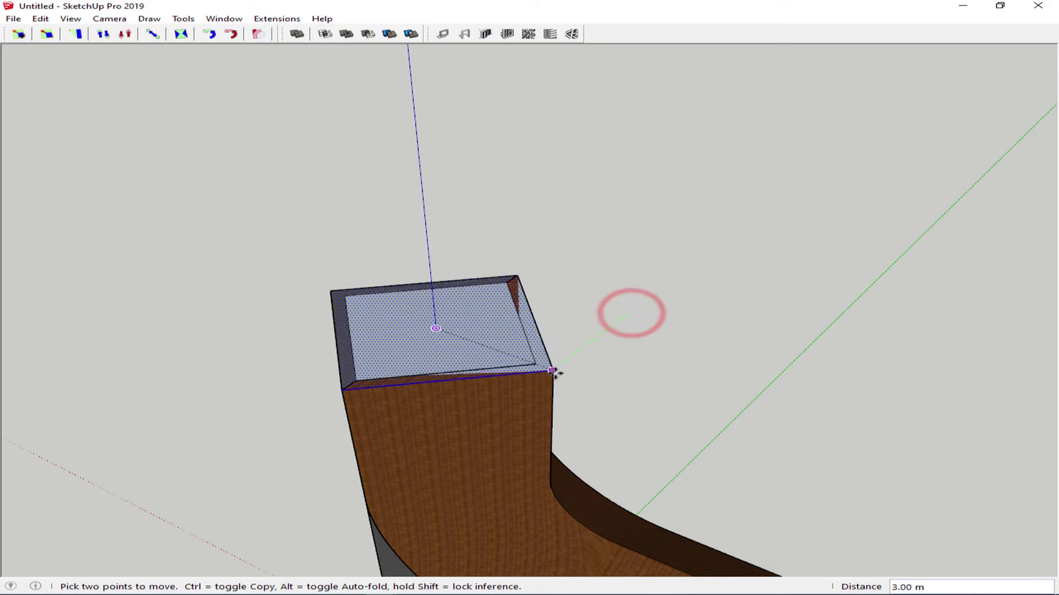
{"action": "left_click", "coordinate": [553, 373]}
{"action": "key", "text": "space"}
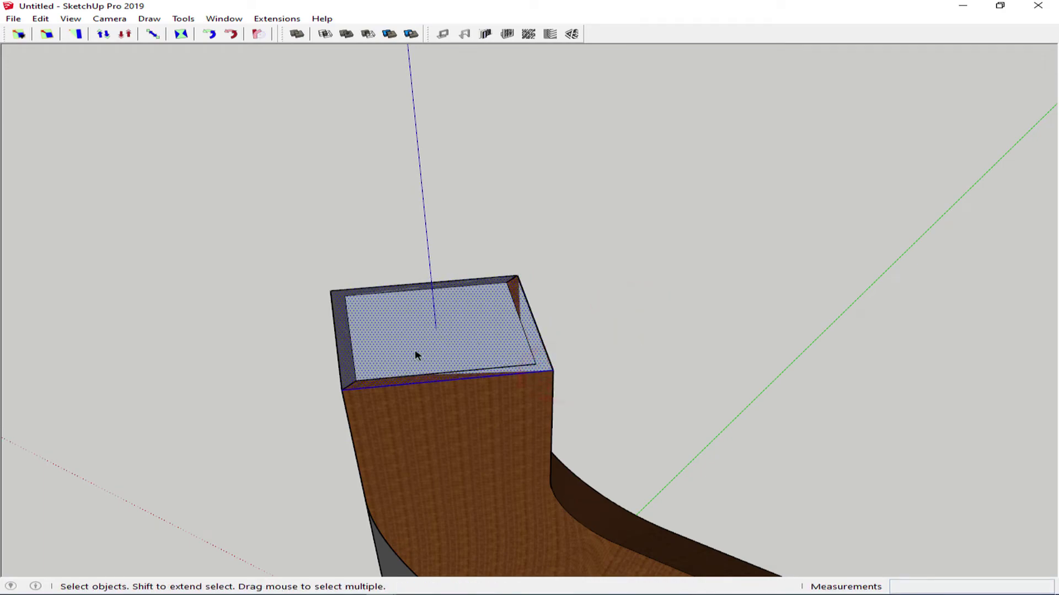
{"action": "key", "text": "p"}
{"action": "scroll", "coordinate": [367, 373], "scroll_direction": "up", "scroll_amount": 1}
{"action": "key", "text": "space"}
{"action": "scroll", "coordinate": [377, 367], "scroll_direction": "up", "scroll_amount": 1}
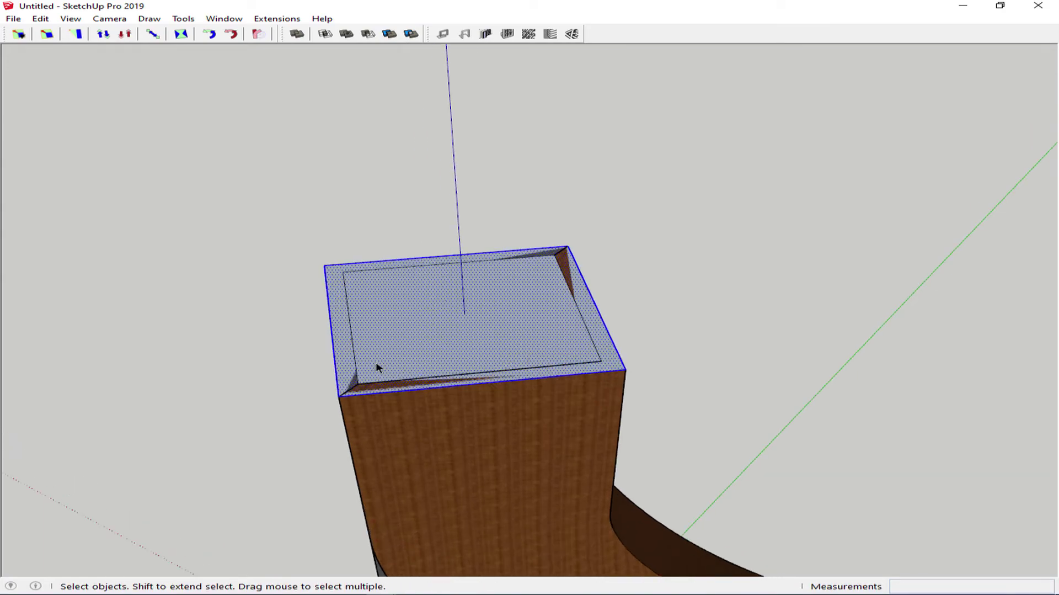
{"action": "scroll", "coordinate": [377, 367], "scroll_direction": "down", "scroll_amount": 1}
- Offset the tower's top face inward by 0.30 m, leaving an outer ring
{"action": "key", "text": "f"}
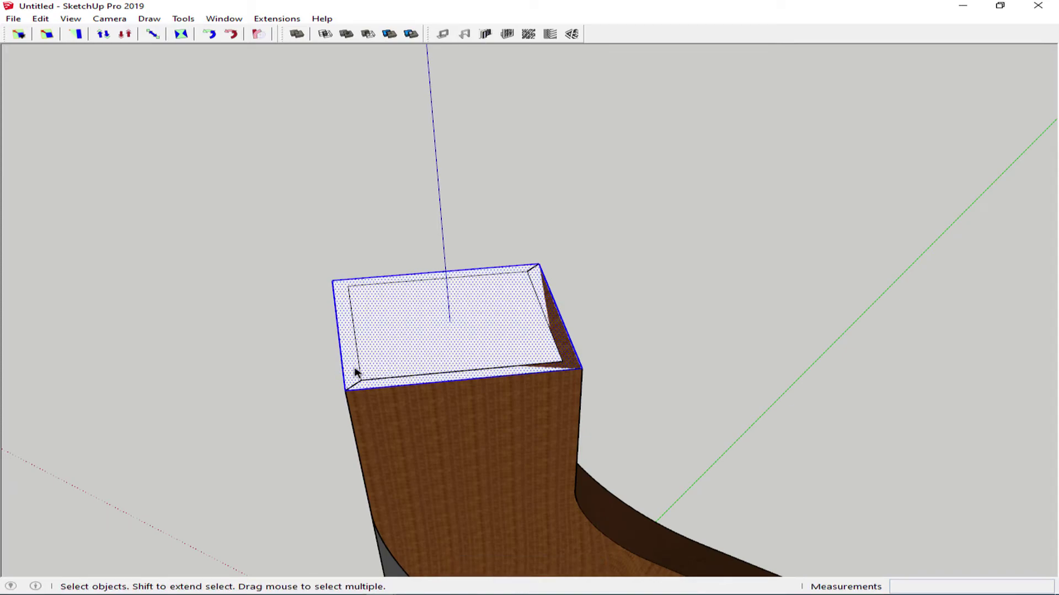
{"action": "left_click", "coordinate": [356, 371]}
{"action": "left_click", "coordinate": [360, 375]}
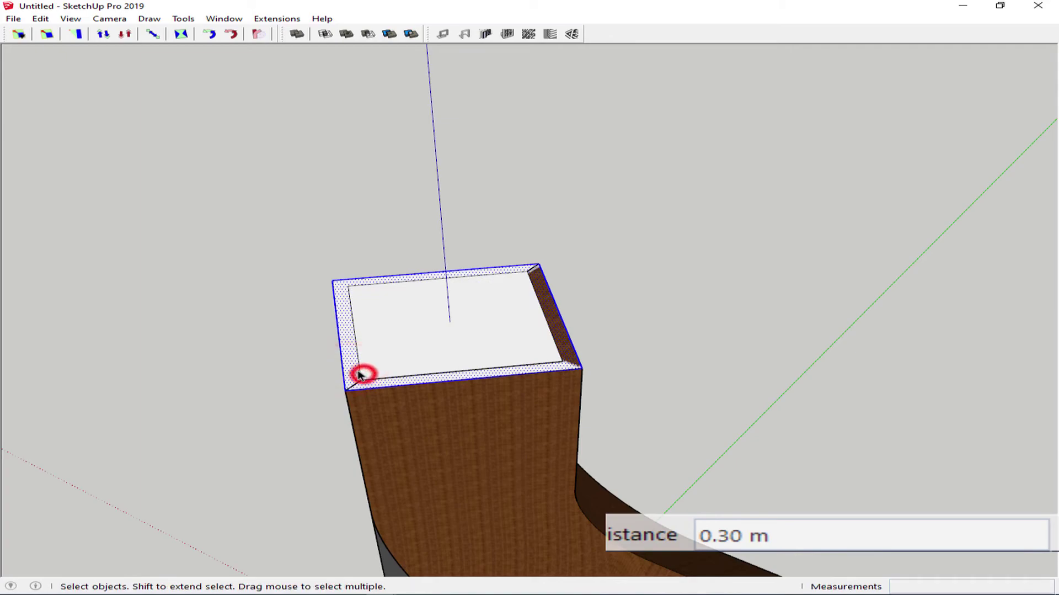
{"action": "left_click", "coordinate": [357, 372]}
- Push/Pull the outer ring up 5 to form the parapet
{"action": "key", "text": "p"}
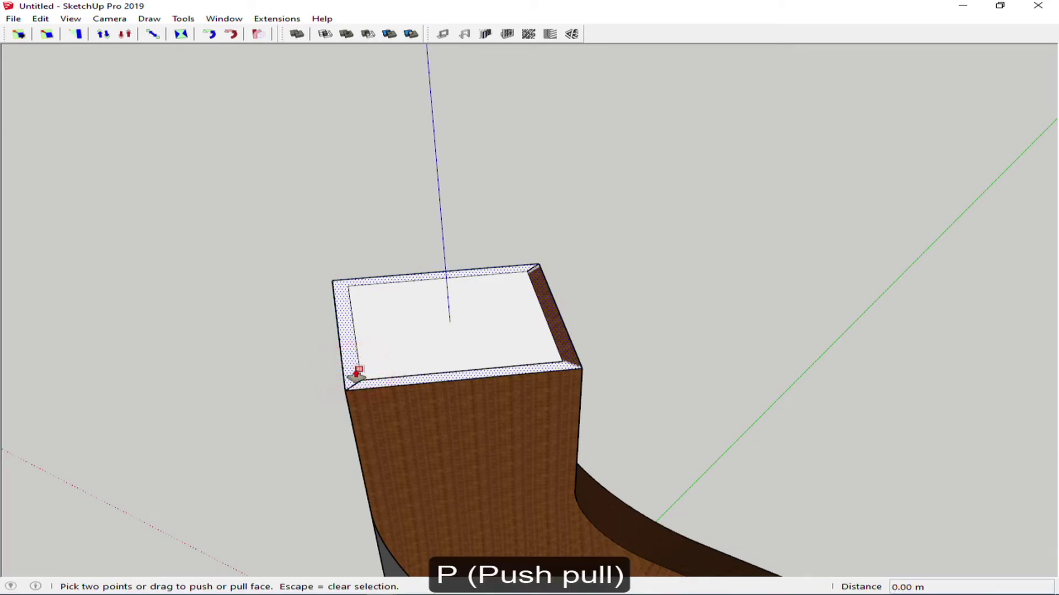
{"action": "left_click", "coordinate": [357, 371]}
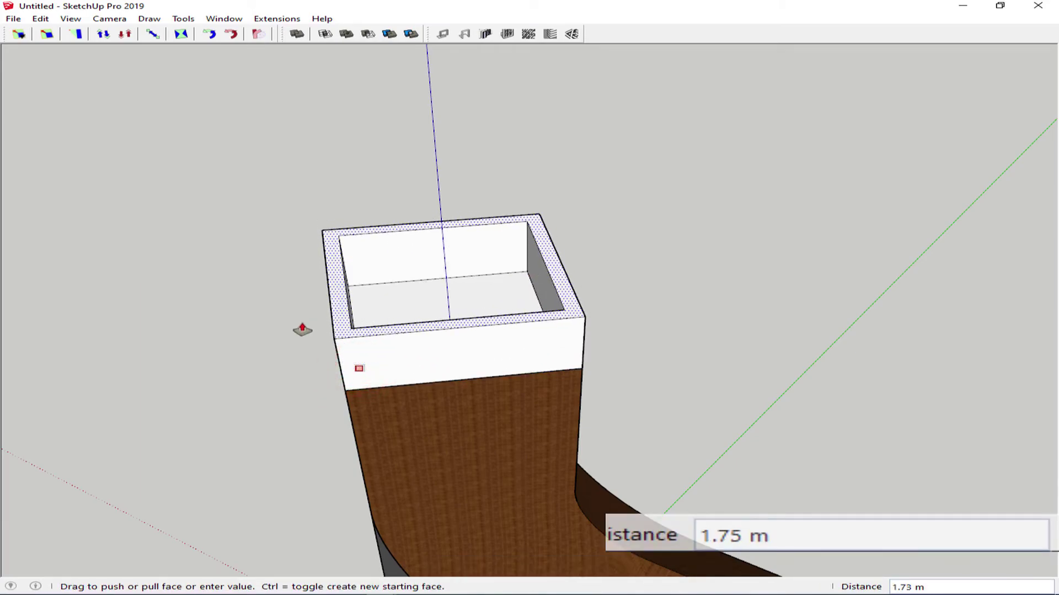
{"action": "type", "text": "5"}
{"action": "key", "text": "Return"}
{"action": "middle_click_drag", "start_coordinate": [345, 354], "coordinate": [545, 264]}
{"action": "key", "text": "space"}
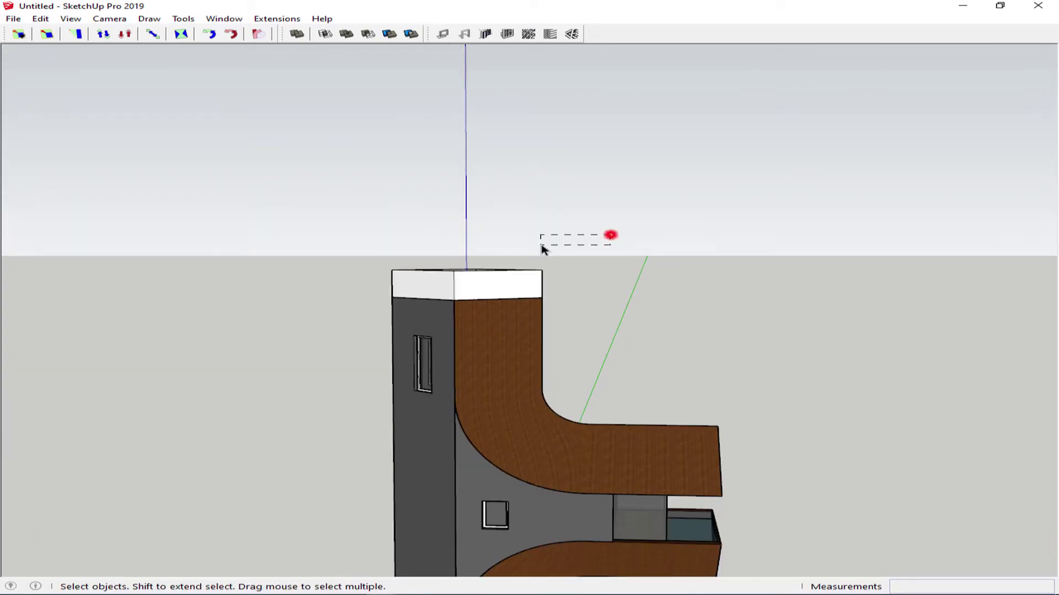
- Paint the parapet with dark grey Color M06 sampled from the tower wall
{"action": "left_click_drag", "start_coordinate": [321, 286], "coordinate": [323, 285]}
{"action": "middle_click_drag", "start_coordinate": [485, 280], "coordinate": [467, 303]}
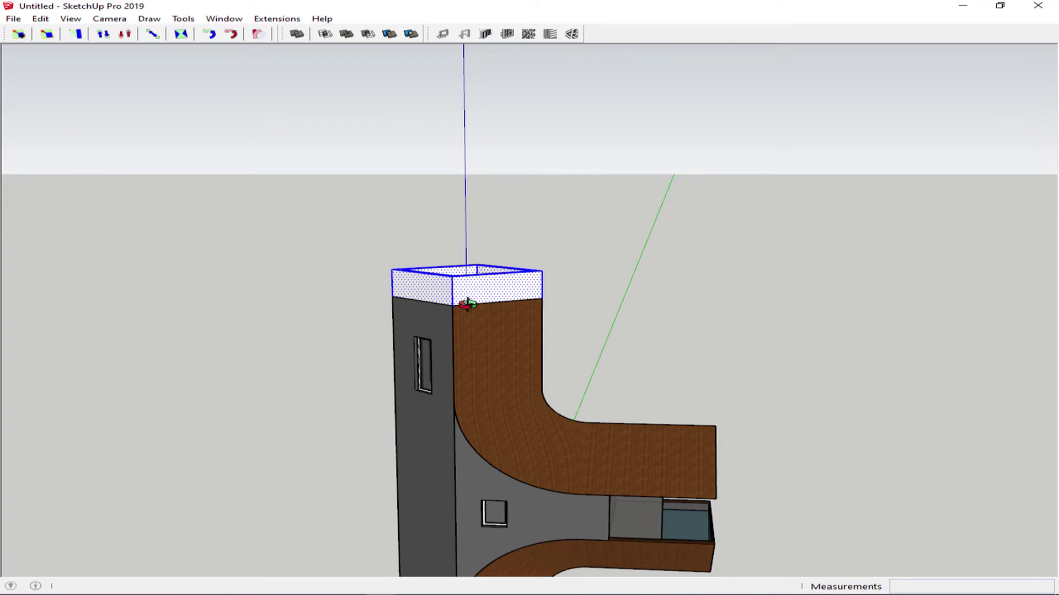
{"action": "key", "text": "b"}
{"action": "left_click", "coordinate": [318, 326], "text": "alt"}
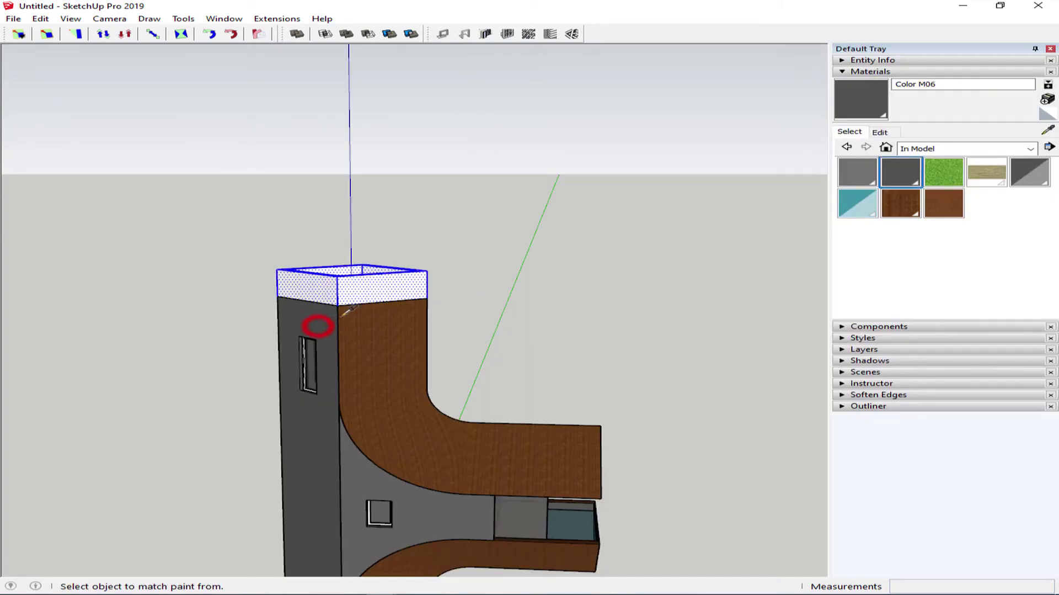
{"action": "left_click", "coordinate": [370, 286]}
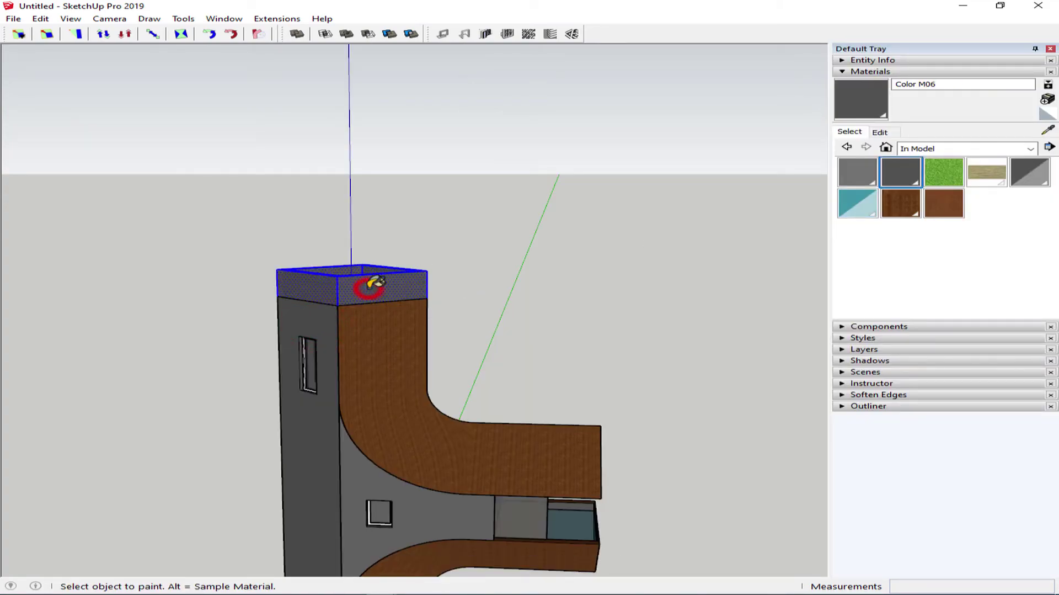
{"action": "left_click", "coordinate": [1051, 49]}
{"action": "key", "text": "space"}
- Clear the selection and orbit around the model down to the tower's base
{"action": "left_click", "coordinate": [551, 206]}
{"action": "middle_click_drag", "start_coordinate": [551, 203], "coordinate": [461, 342]}
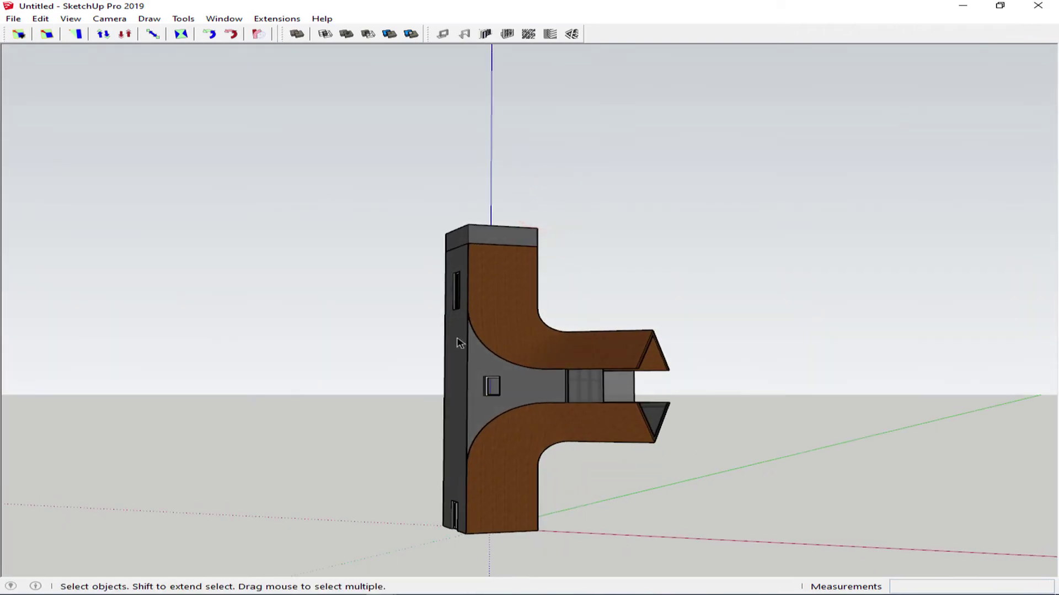
{"action": "mouse_move", "coordinate": [589, 411]}
{"action": "middle_mouse_down"}
{"action": "mouse_move", "coordinate": [611, 288]}
{"action": "mouse_move", "coordinate": [598, 409]}
{"action": "middle_mouse_up"}
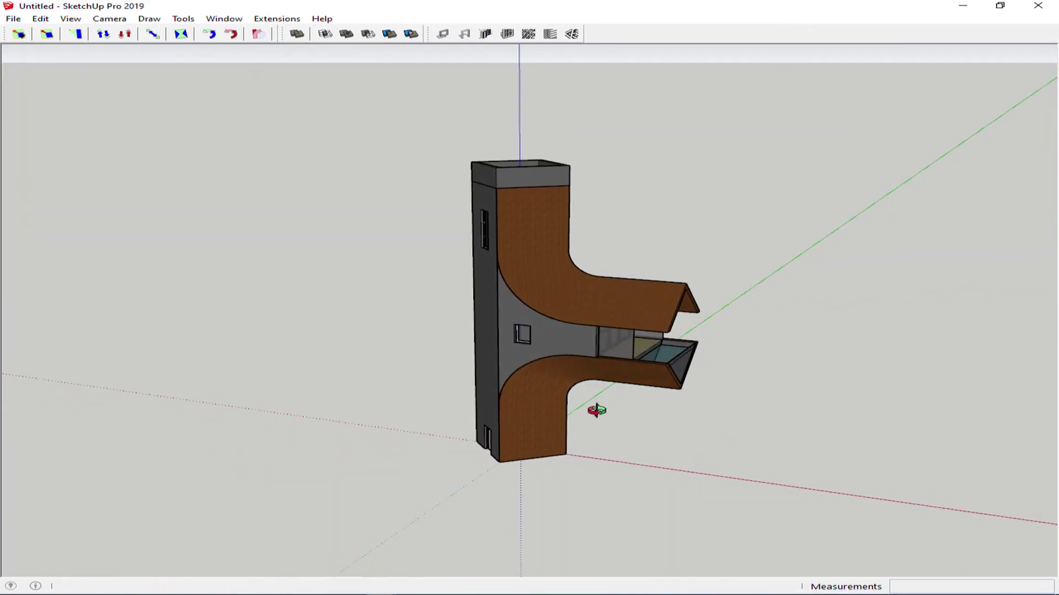
{"action": "mouse_move", "coordinate": [563, 478]}
{"action": "middle_mouse_down"}
{"action": "mouse_move", "coordinate": [548, 190]}
{"action": "mouse_move", "coordinate": [516, 485]}
{"action": "middle_mouse_up"}
- Draw a 10-sided ground polygon of radius 15 centred at the tower base
{"action": "key", "text": "shift+p"}
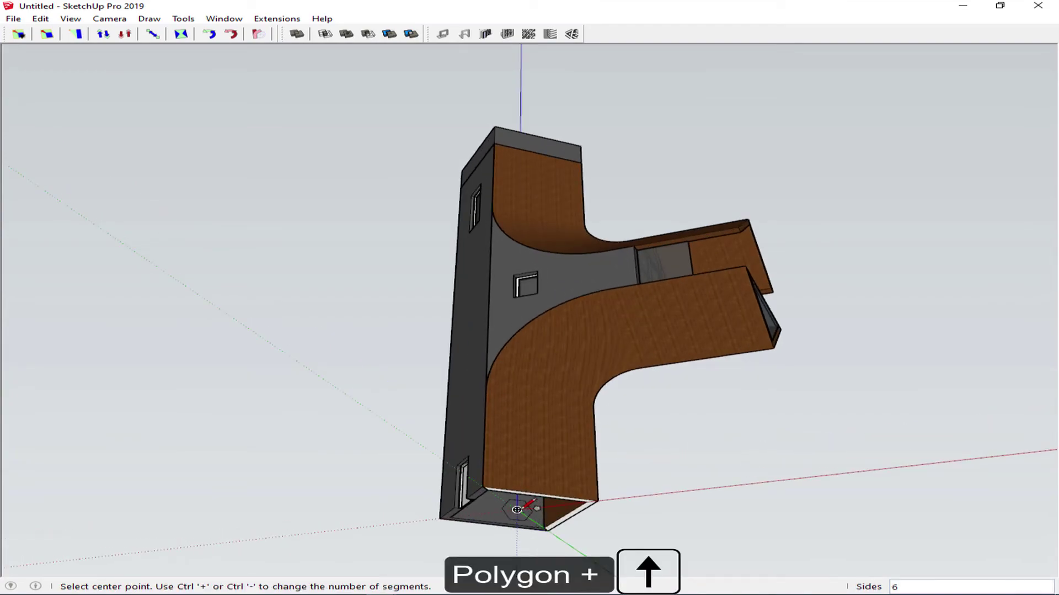
{"action": "left_click", "coordinate": [517, 509]}
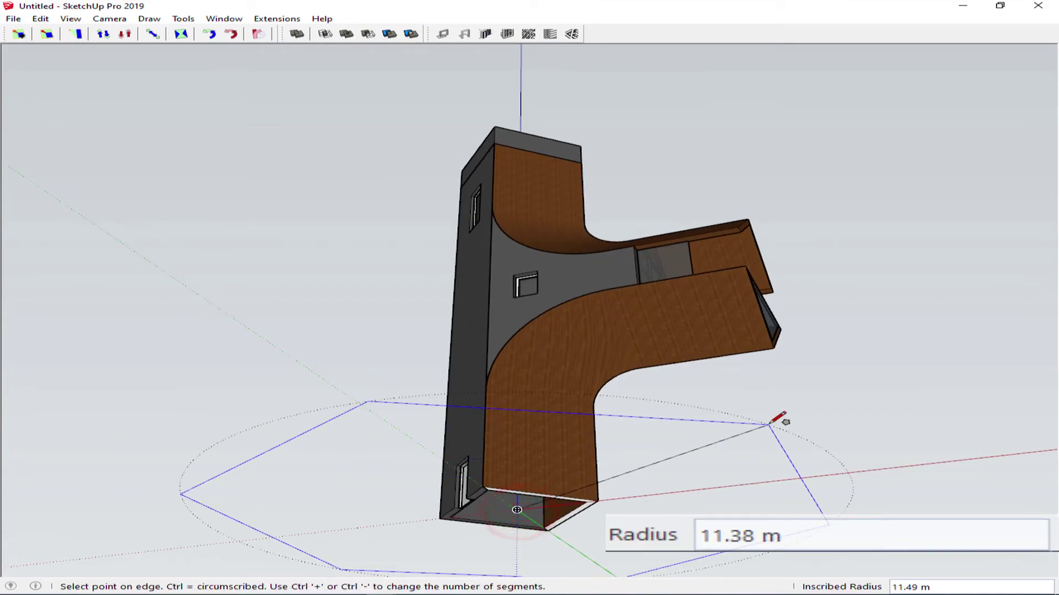
{"action": "type", "text": "15"}
{"action": "key", "text": "Return"}
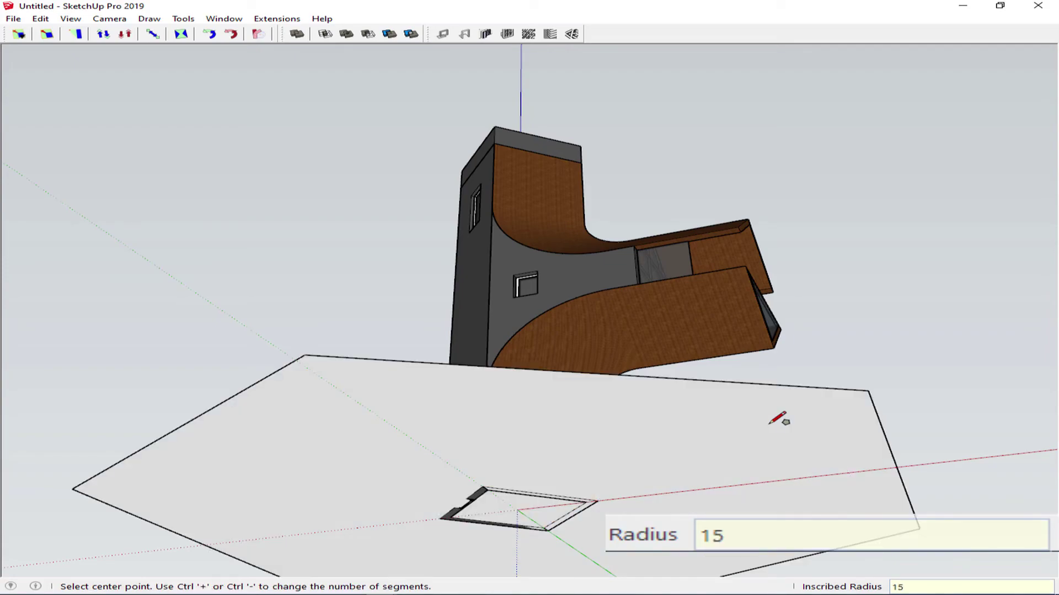
{"action": "scroll", "coordinate": [779, 419], "scroll_direction": "down", "scroll_amount": 3}
{"action": "mouse_move", "coordinate": [690, 194]}
{"action": "middle_mouse_down"}
{"action": "mouse_move", "coordinate": [638, 360]}
{"action": "mouse_move", "coordinate": [638, 540]}
{"action": "middle_mouse_up"}
{"action": "scroll", "coordinate": [640, 477], "scroll_direction": "up", "scroll_amount": 3}
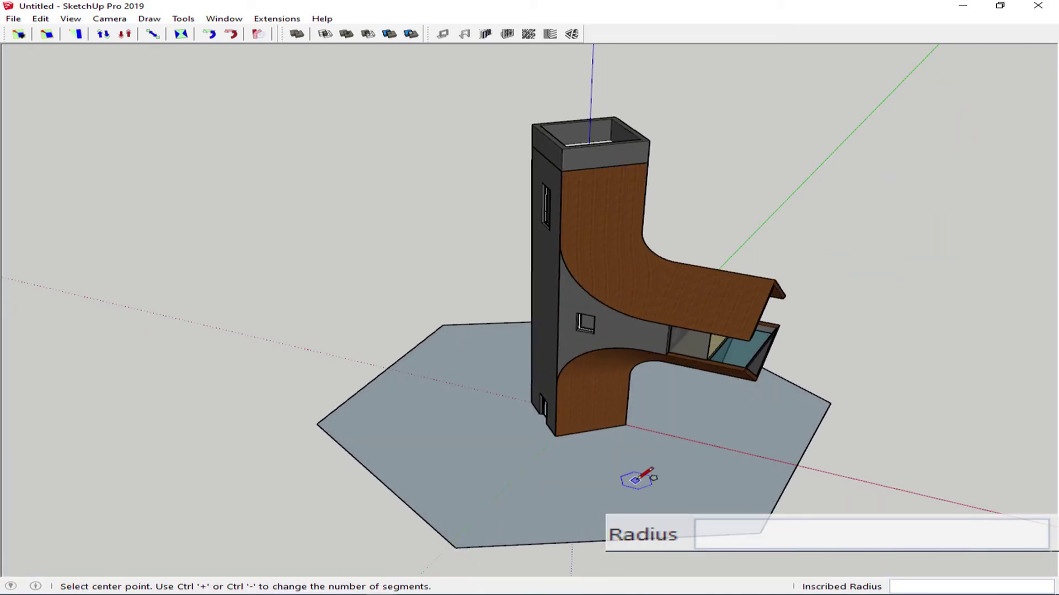
{"action": "type", "text": "10s"}
{"action": "key", "text": "Return"}
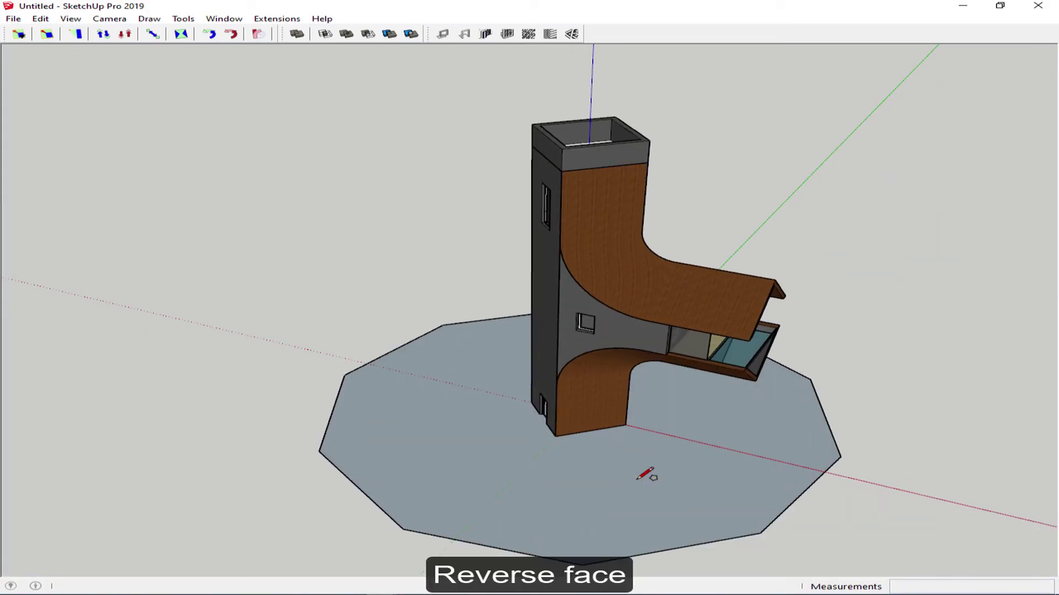
- Reverse the ground face and paint it Grass Dark Green
{"action": "key", "text": "space"}
{"action": "left_click", "coordinate": [636, 481]}
{"action": "key", "text": "b"}
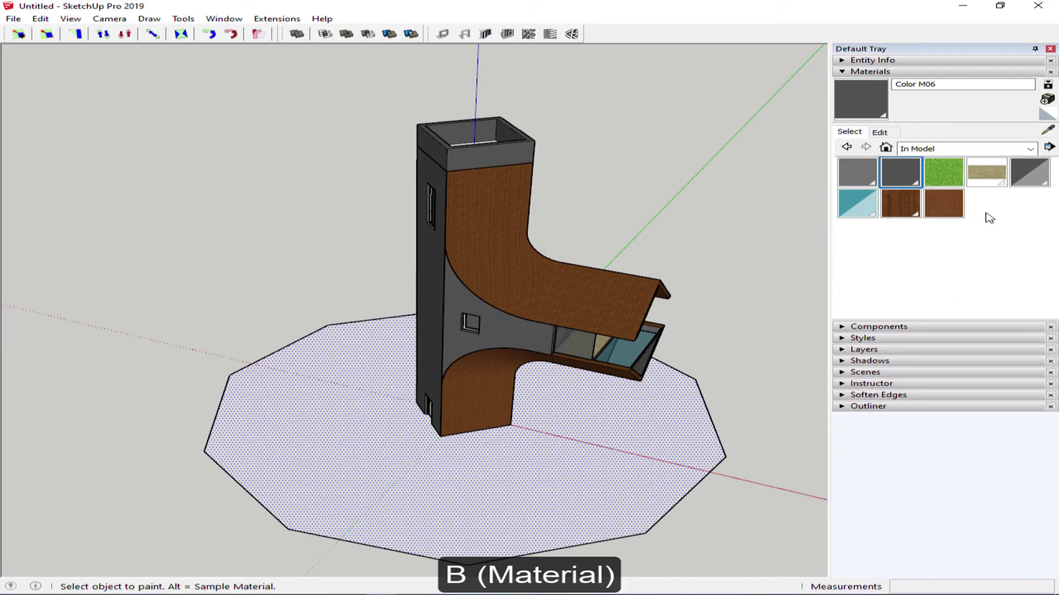
{"action": "left_click", "coordinate": [943, 171]}
{"action": "left_click", "coordinate": [636, 473]}
{"action": "key", "text": "space"}
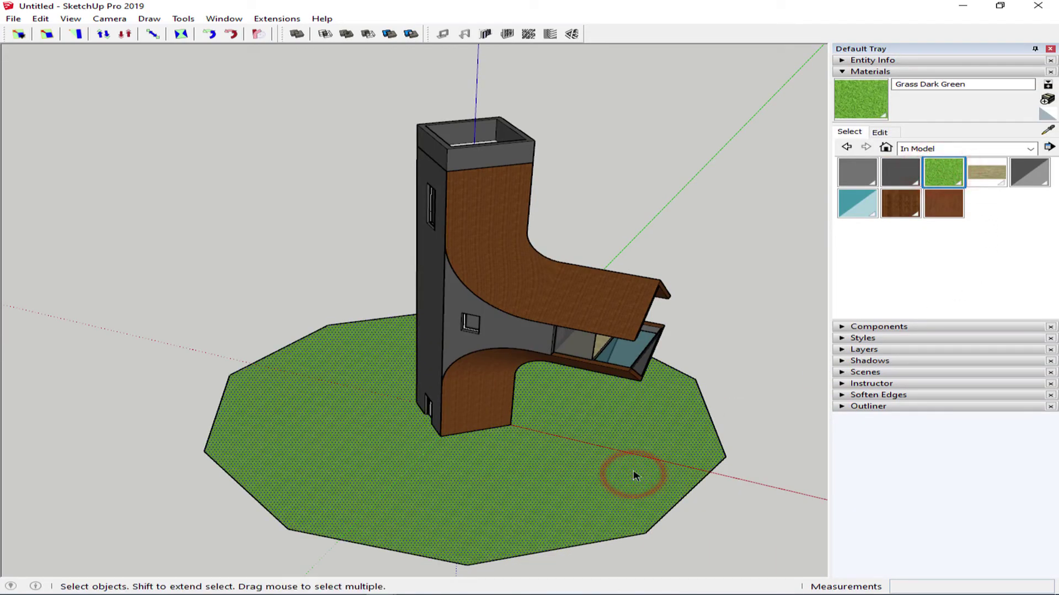
- Set the grass texture width to 5 m and close the Materials panel
{"action": "left_click", "coordinate": [880, 132]}
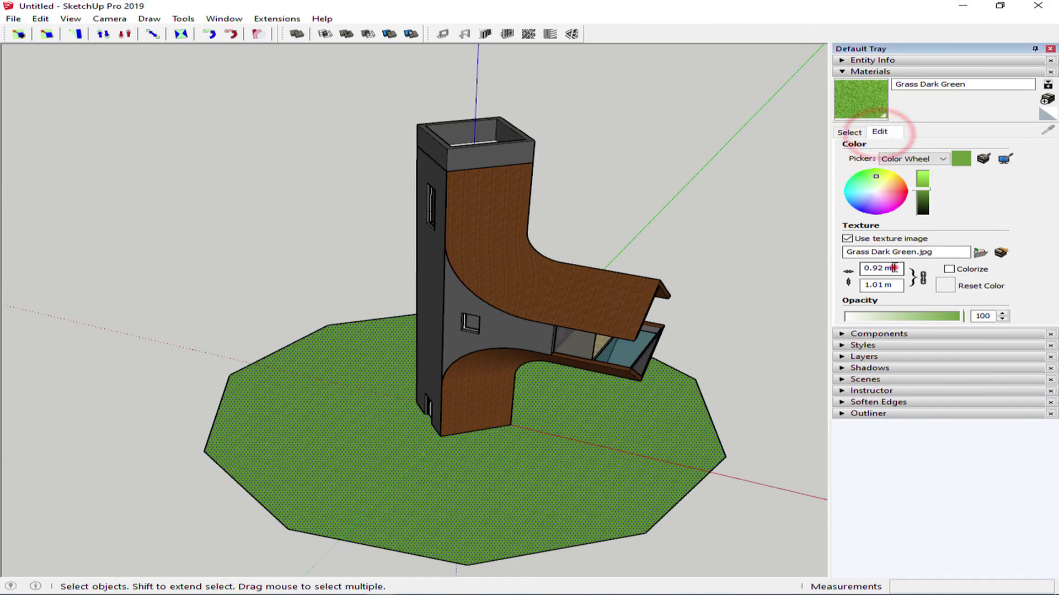
{"action": "type", "text": "7"}
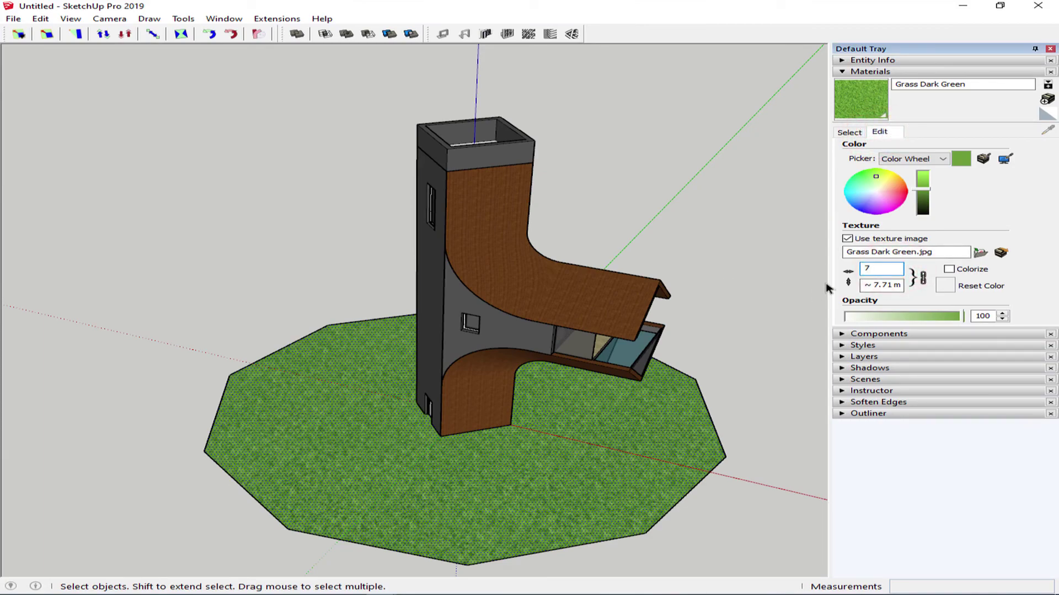
{"action": "key", "text": "BackSpace"}
{"action": "type", "text": "5"}
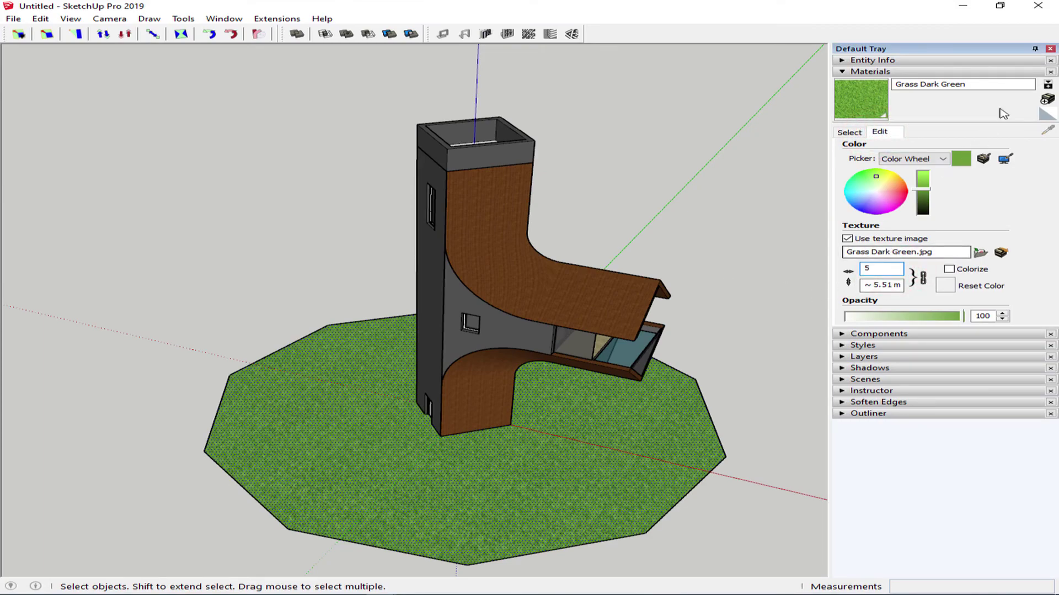
{"action": "left_click", "coordinate": [1051, 49]}
{"action": "mouse_move", "coordinate": [856, 130]}
{"action": "middle_mouse_down"}
{"action": "mouse_move", "coordinate": [674, 215]}
{"action": "mouse_move", "coordinate": [738, 149]}
{"action": "middle_mouse_up"}
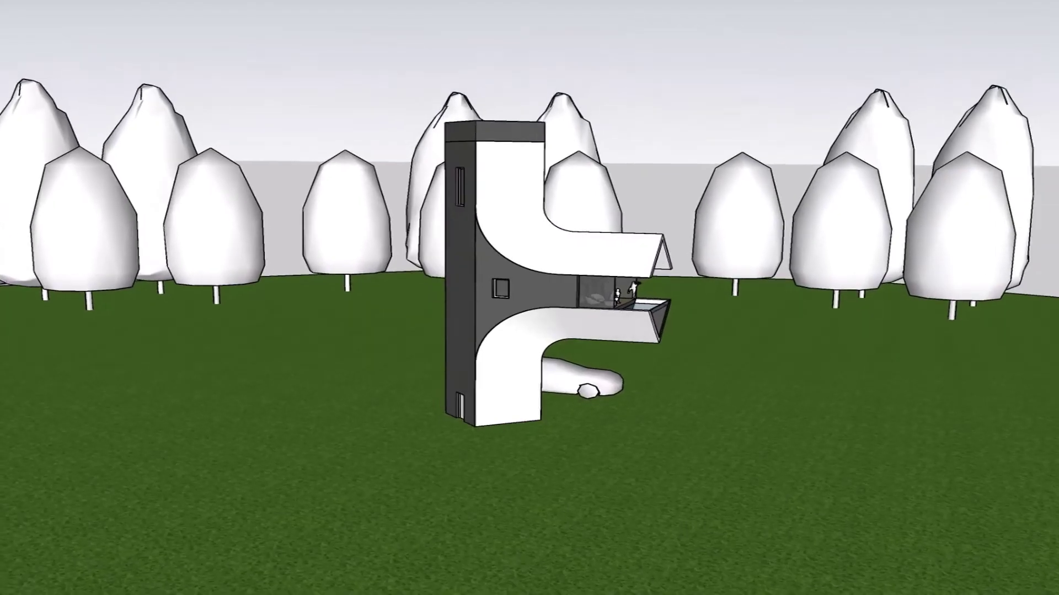